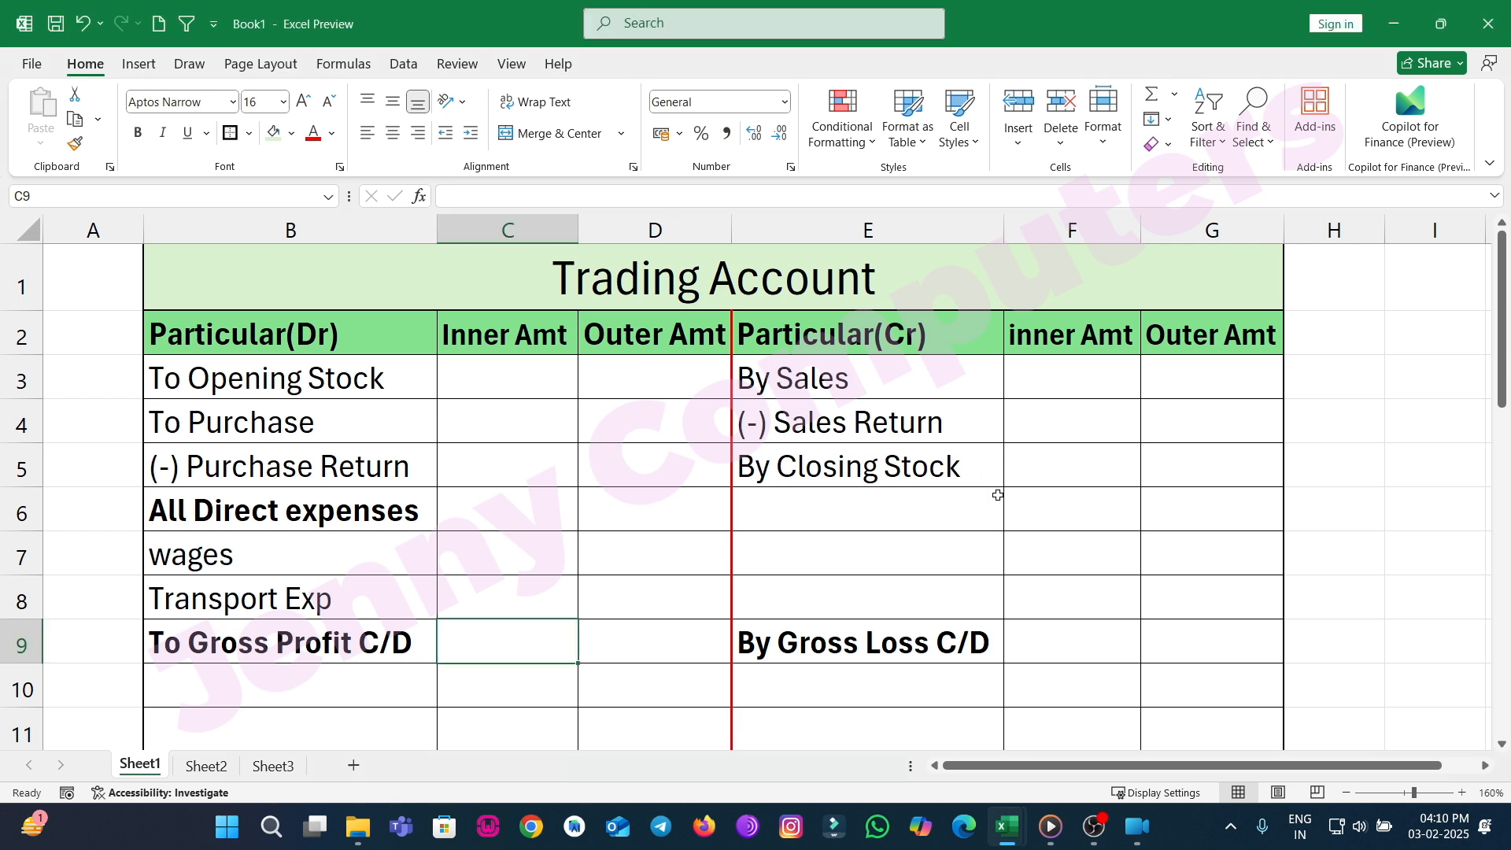
Enter 50000 as the opening stock in the debit Outer Amt column of the Trading Account.
scroll(994, 506, "down", 4)
scroll(1001, 509, "up", 1)
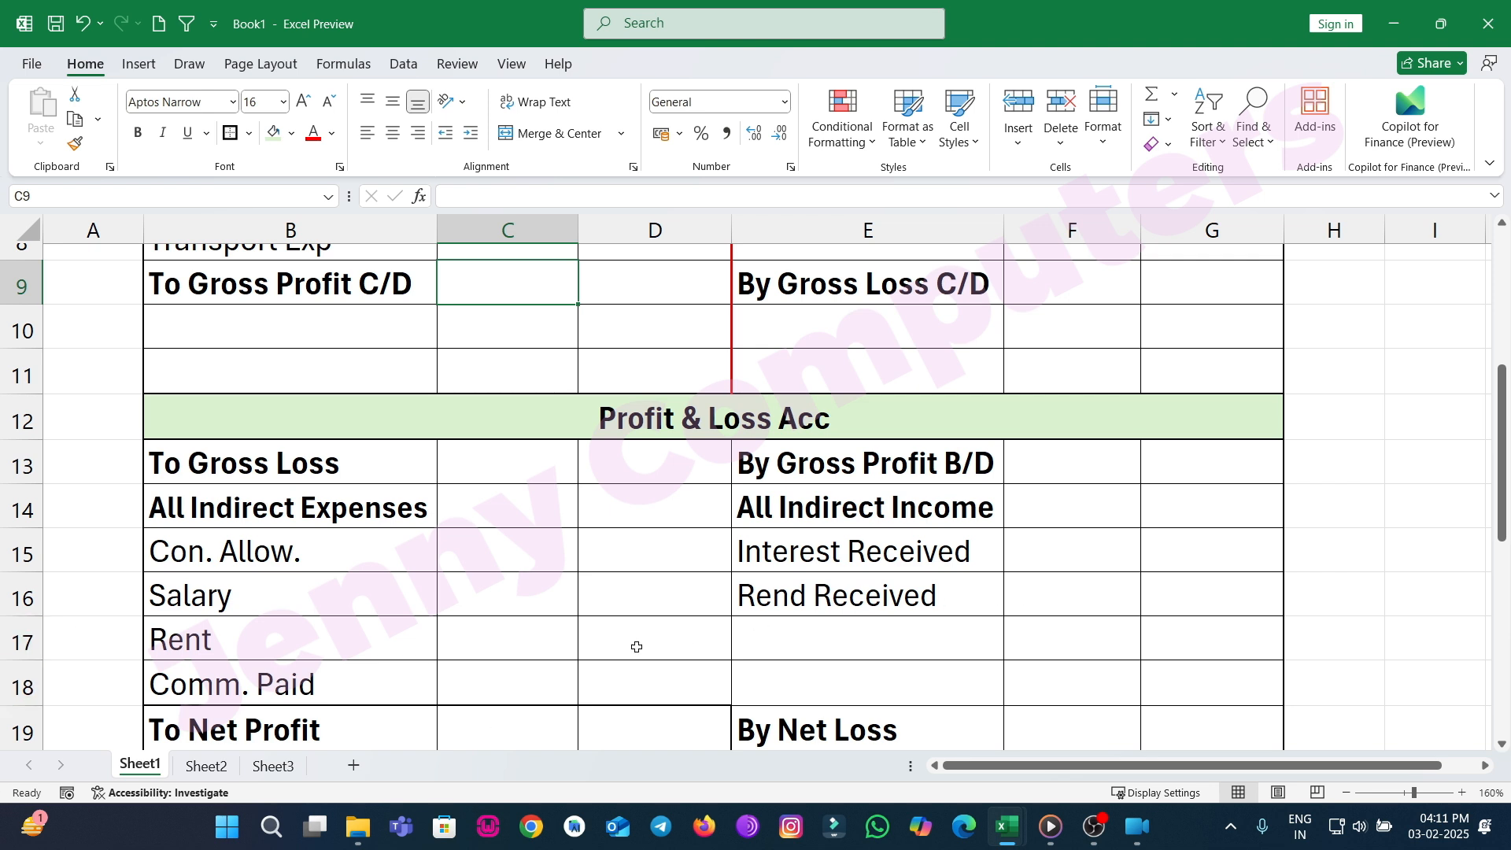
scroll(547, 668, "down", 1)
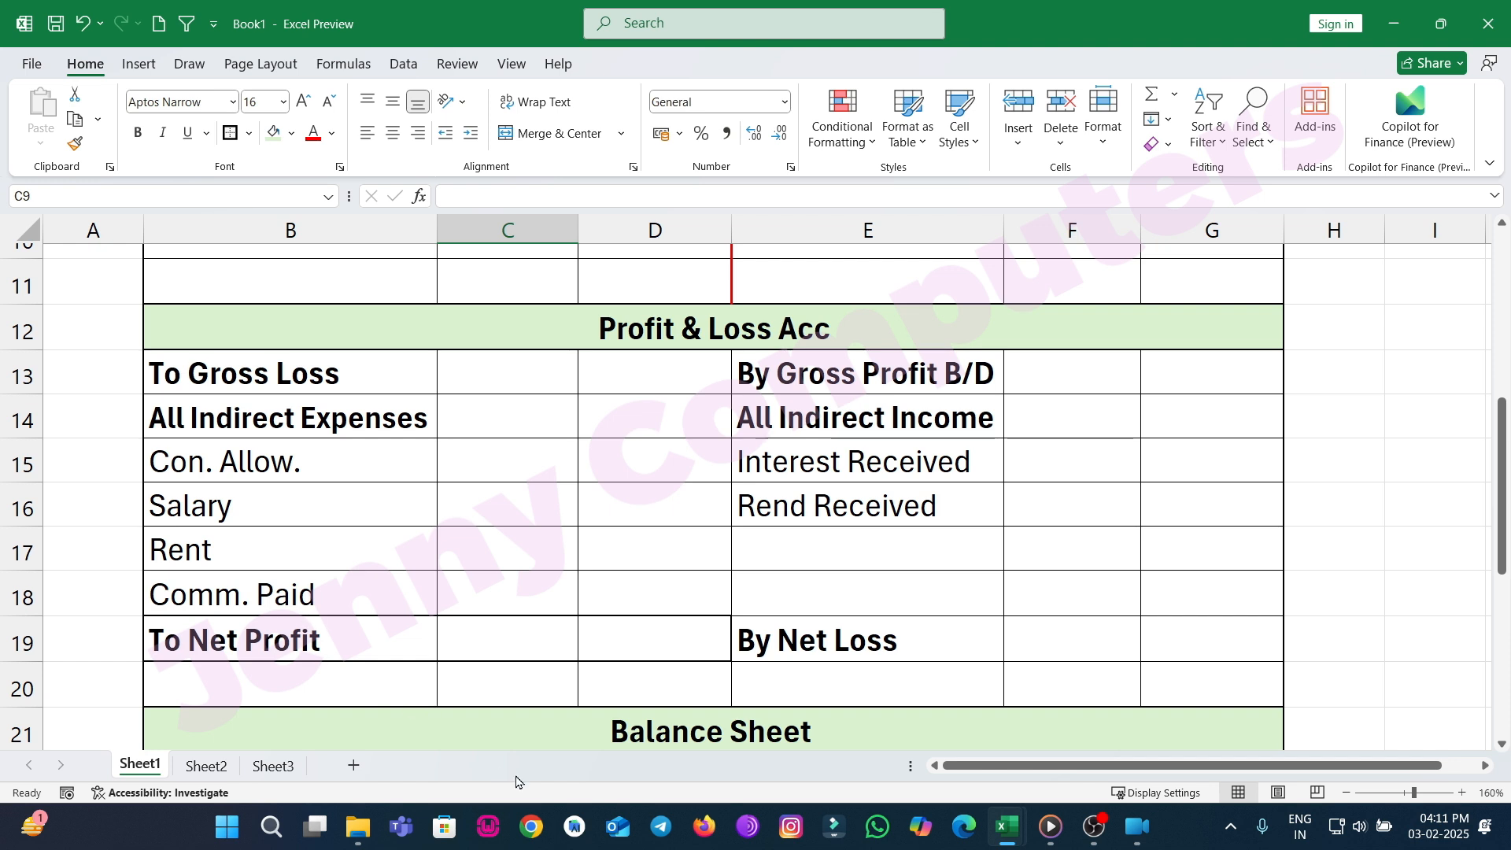
scroll(571, 663, "down", 1)
scroll(571, 669, "down", 3)
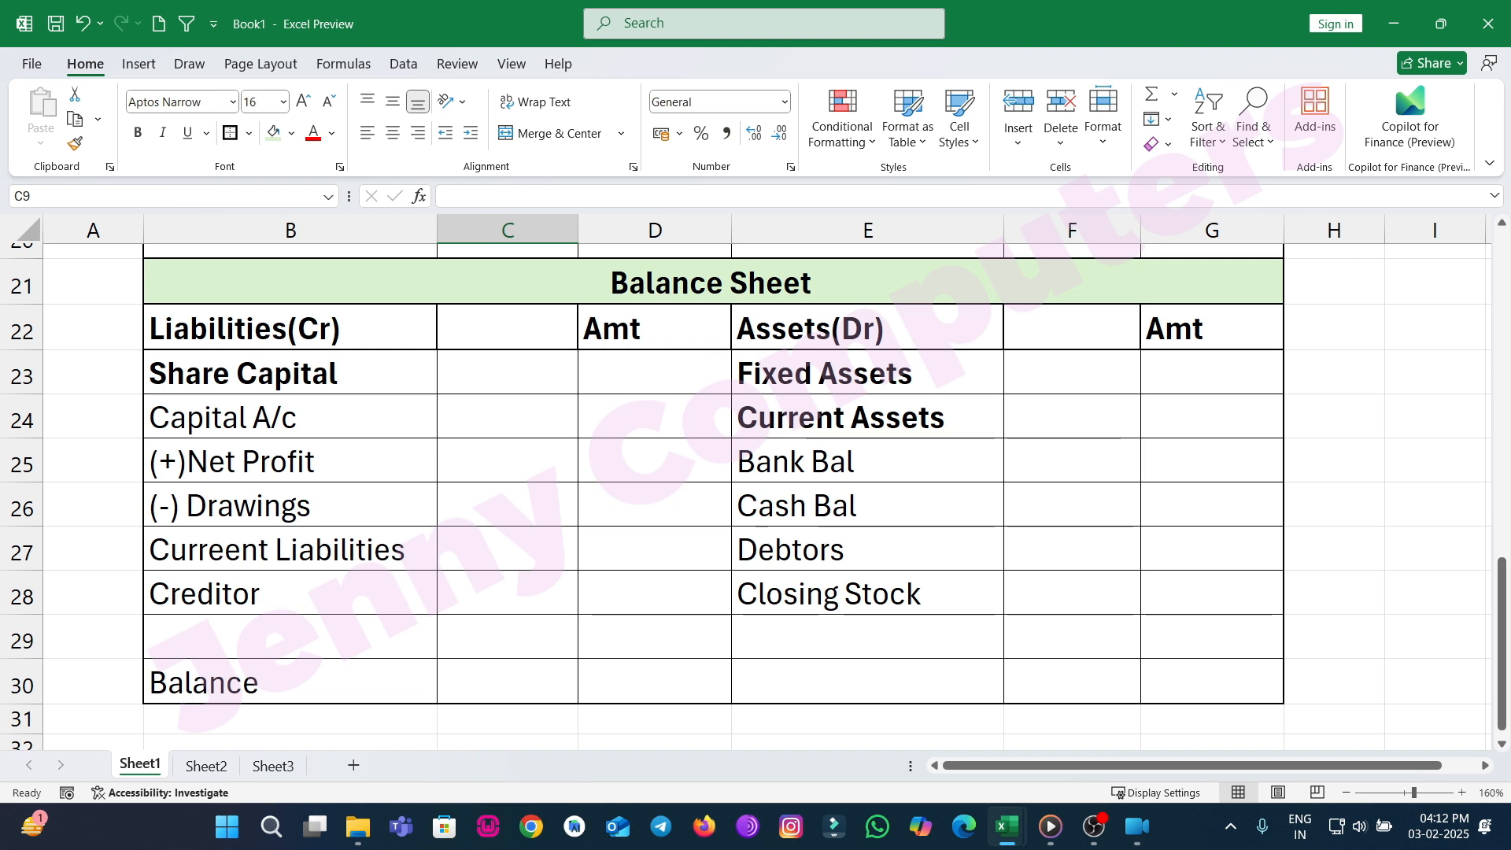
scroll(491, 539, "up", 7)
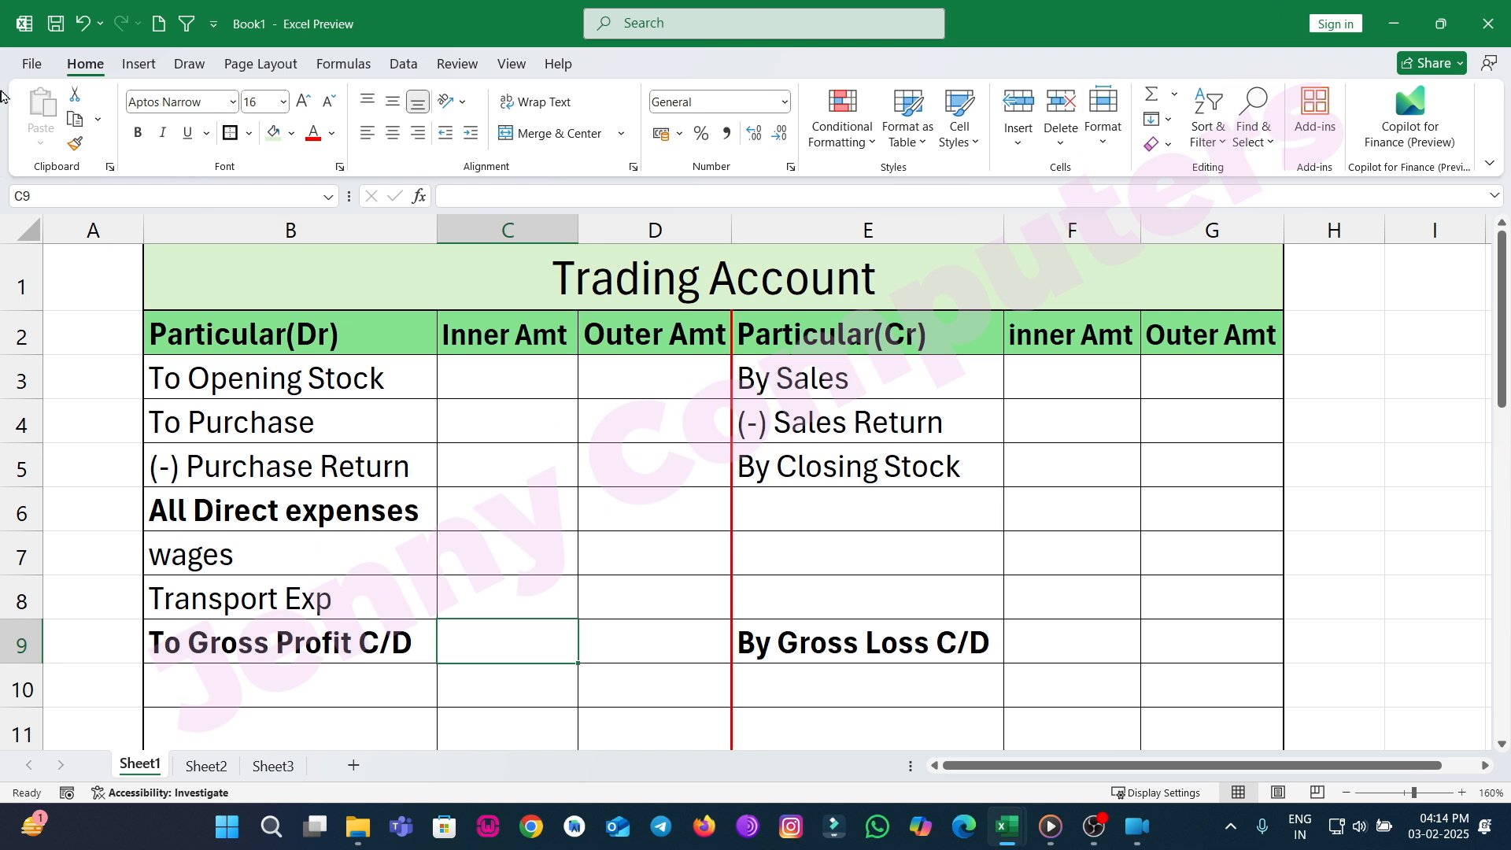
left_click(666, 384)
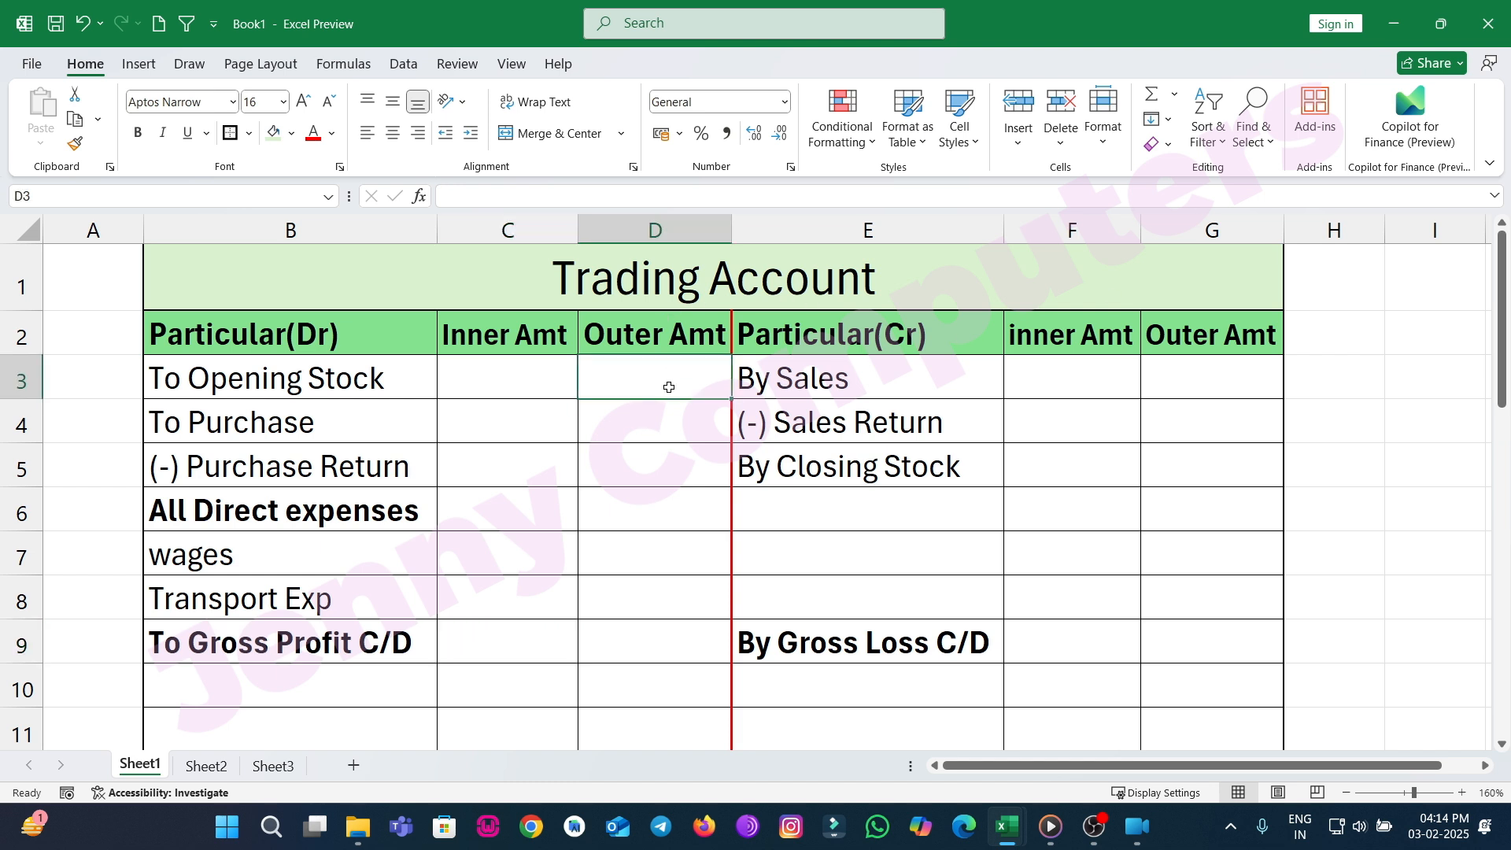
type("50000")
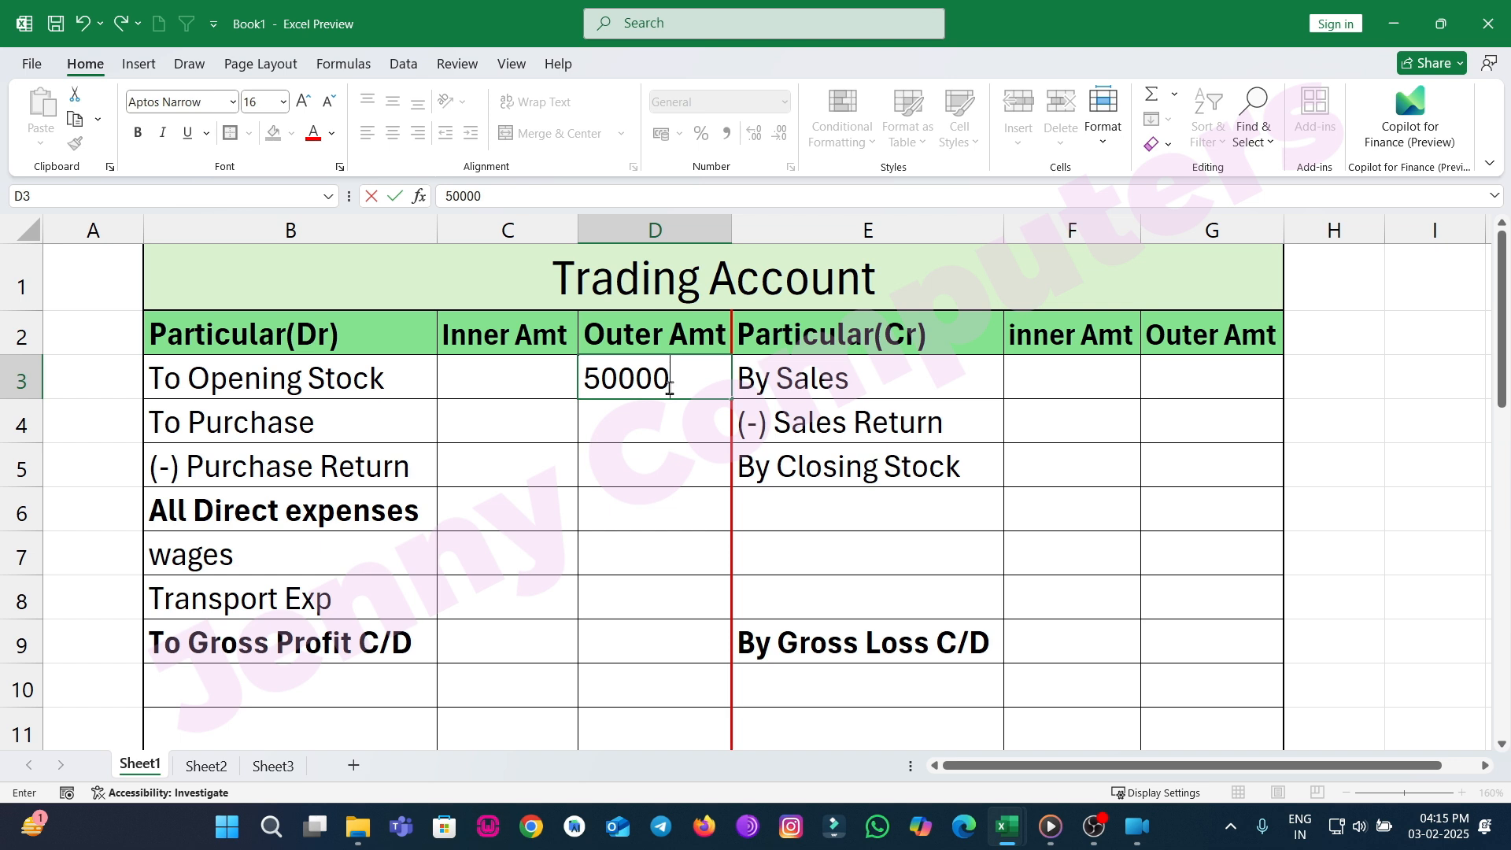
key("Return")
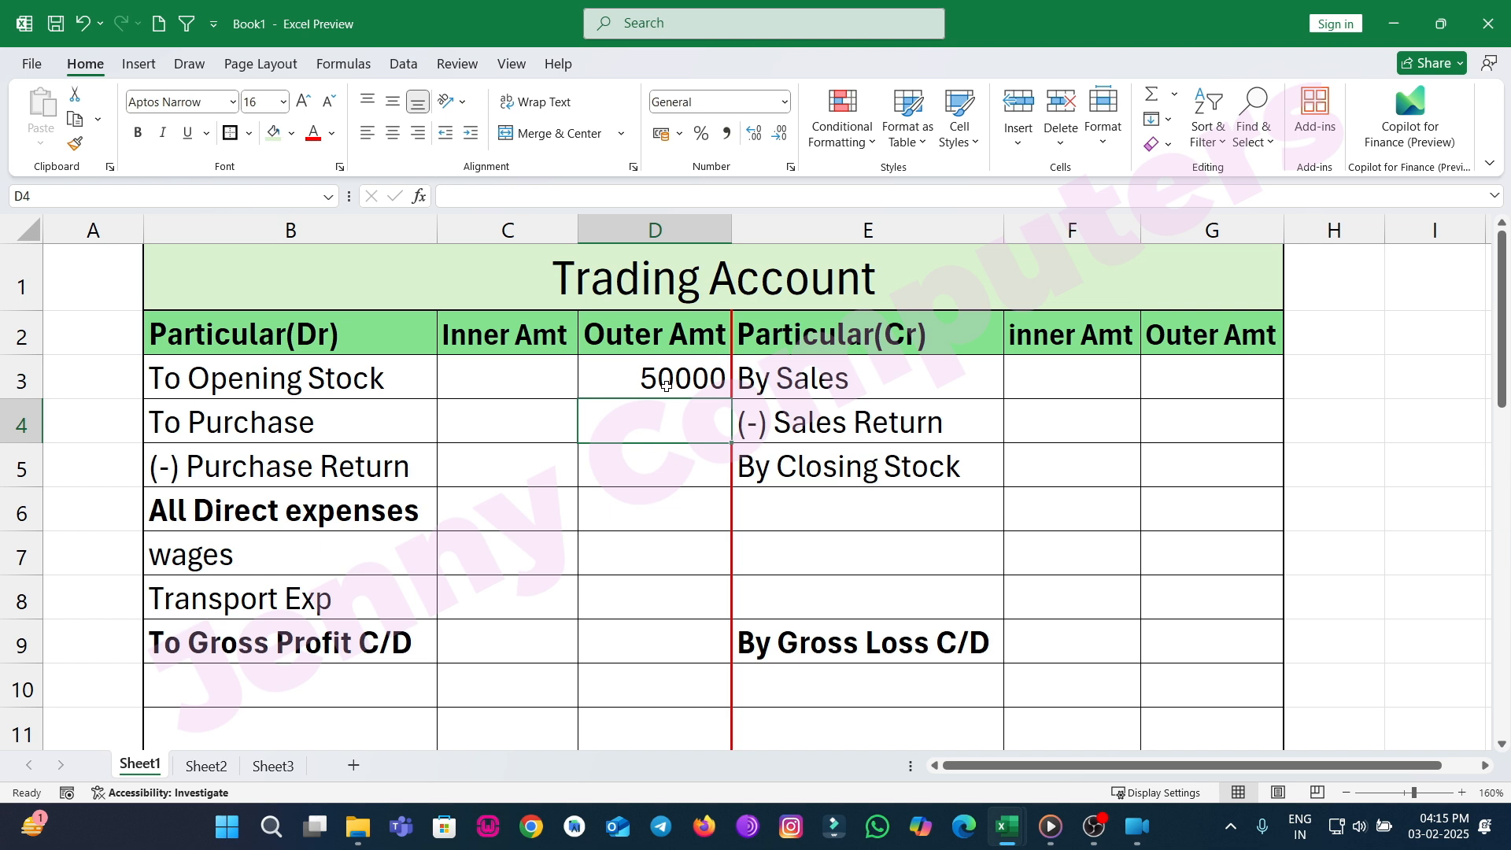
Enter 40000 for purchases and 3000 for purchase return in the debit Inner Amt column.
left_click(483, 435)
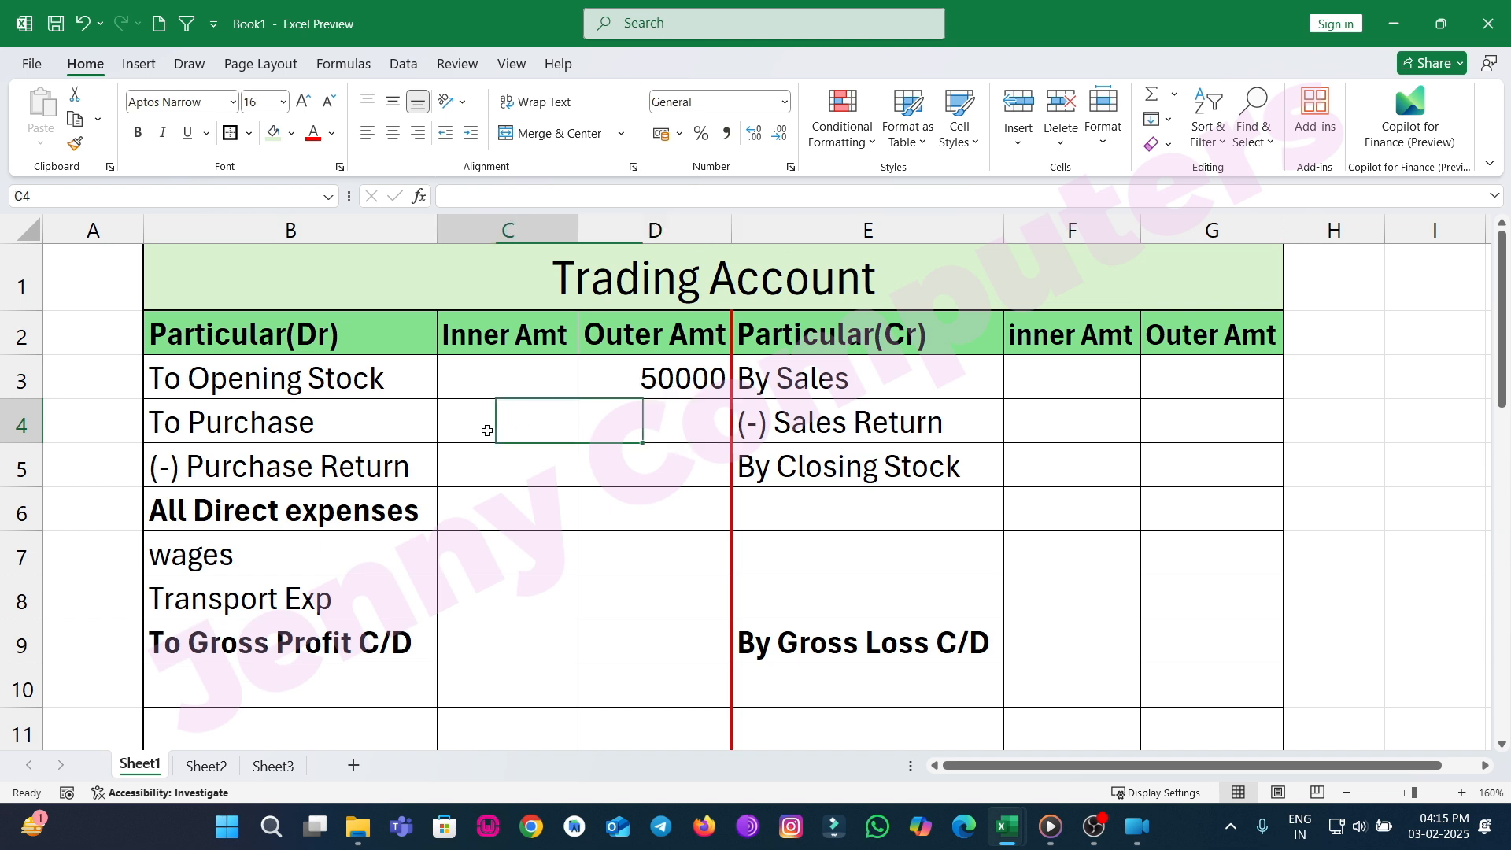
type("4")
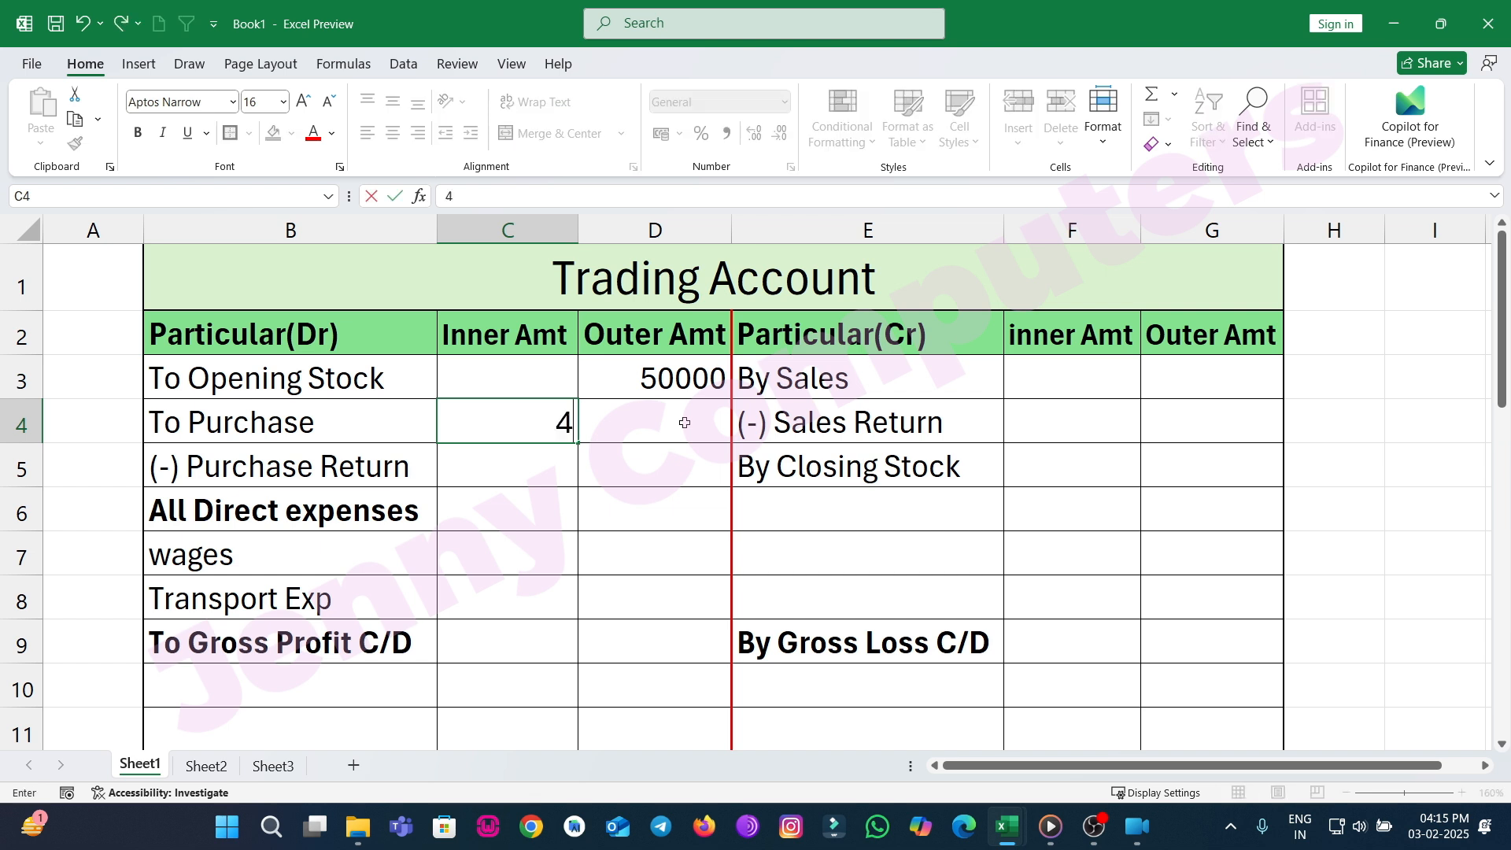
type("0000")
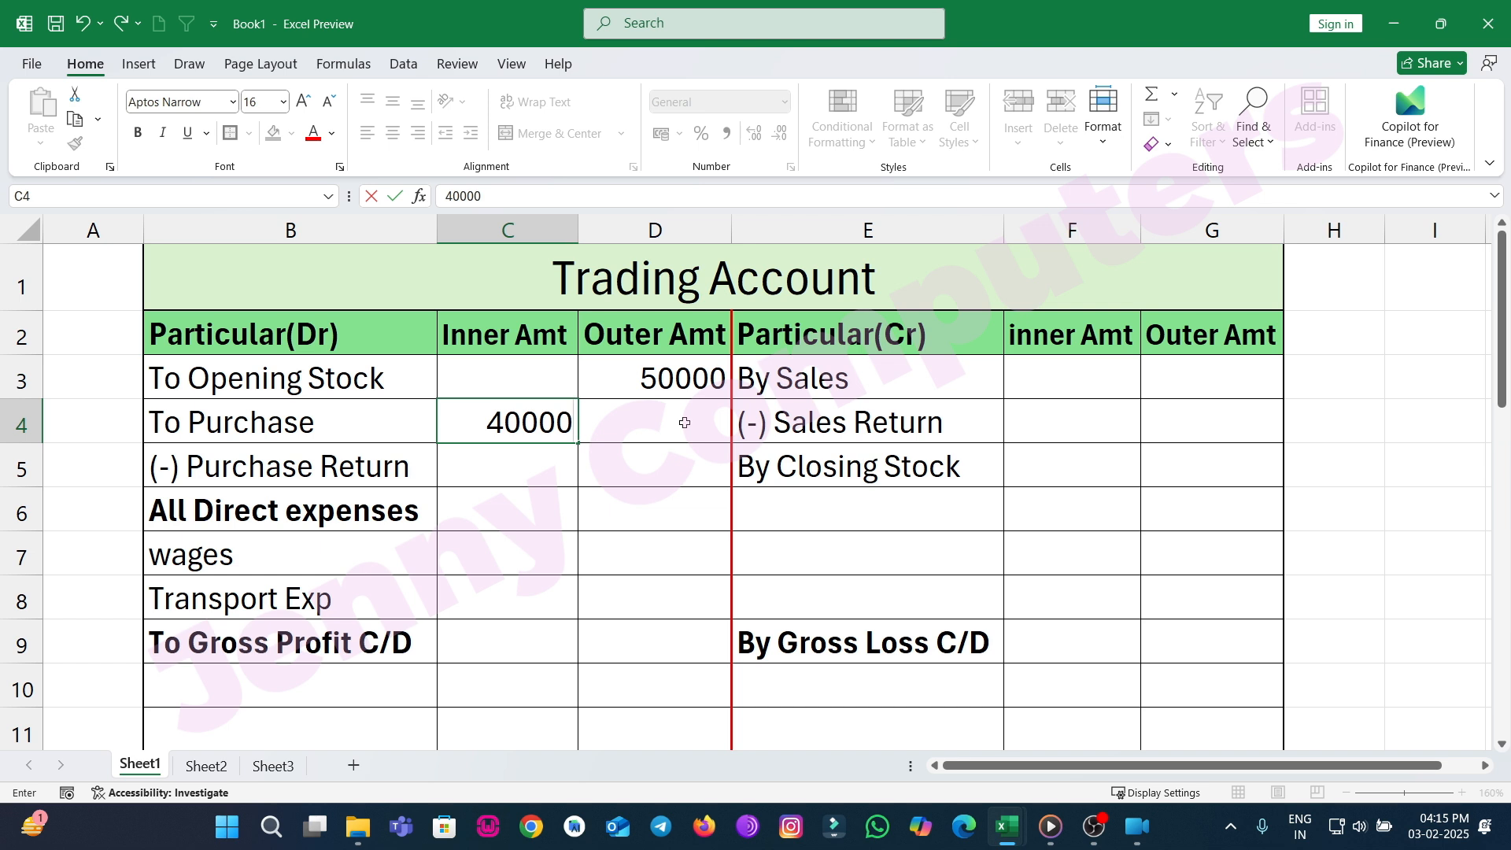
key("Return")
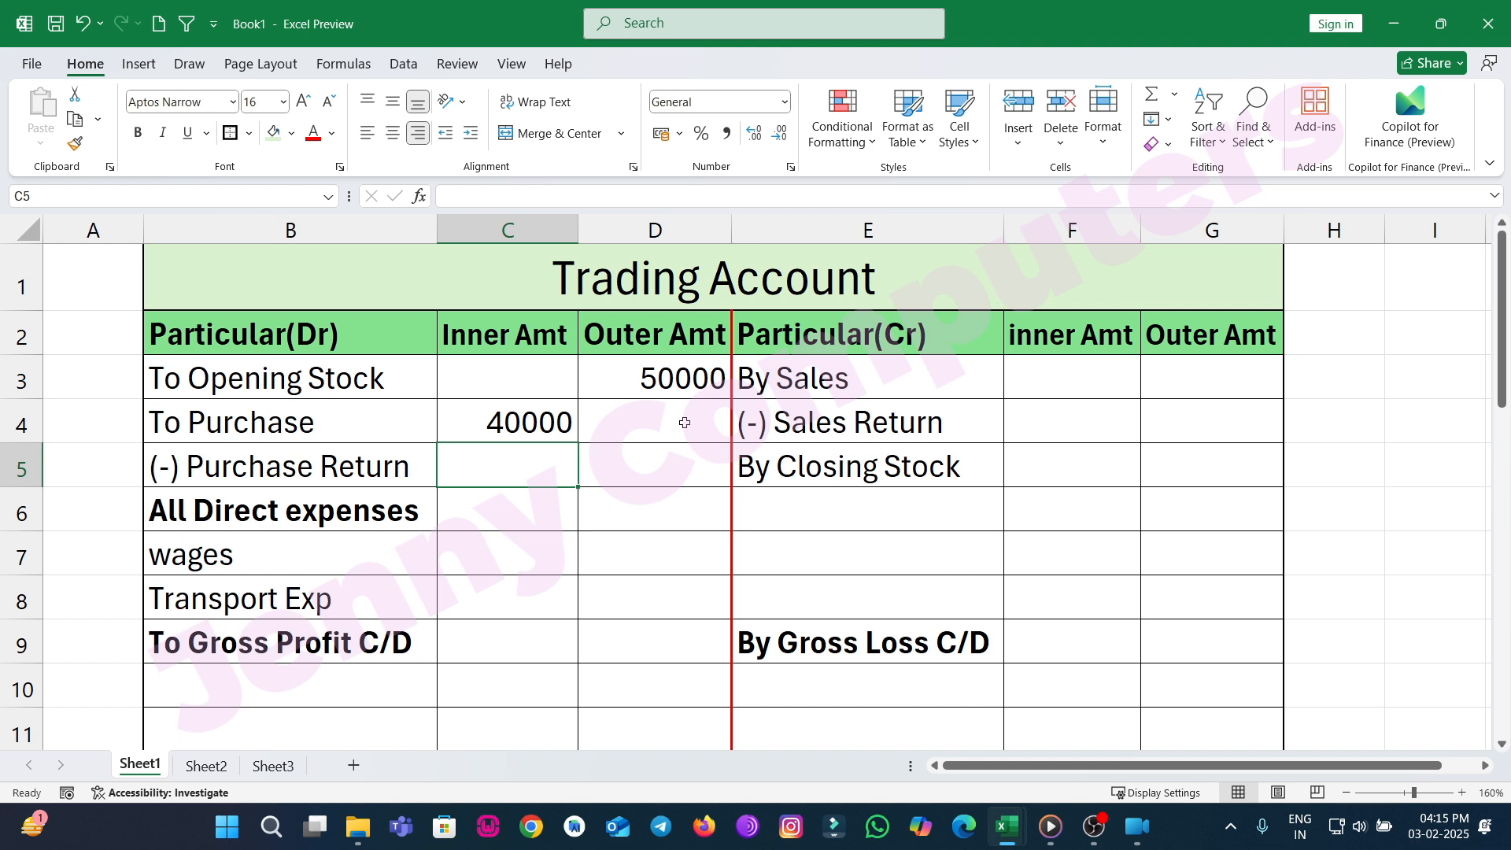
type("3000")
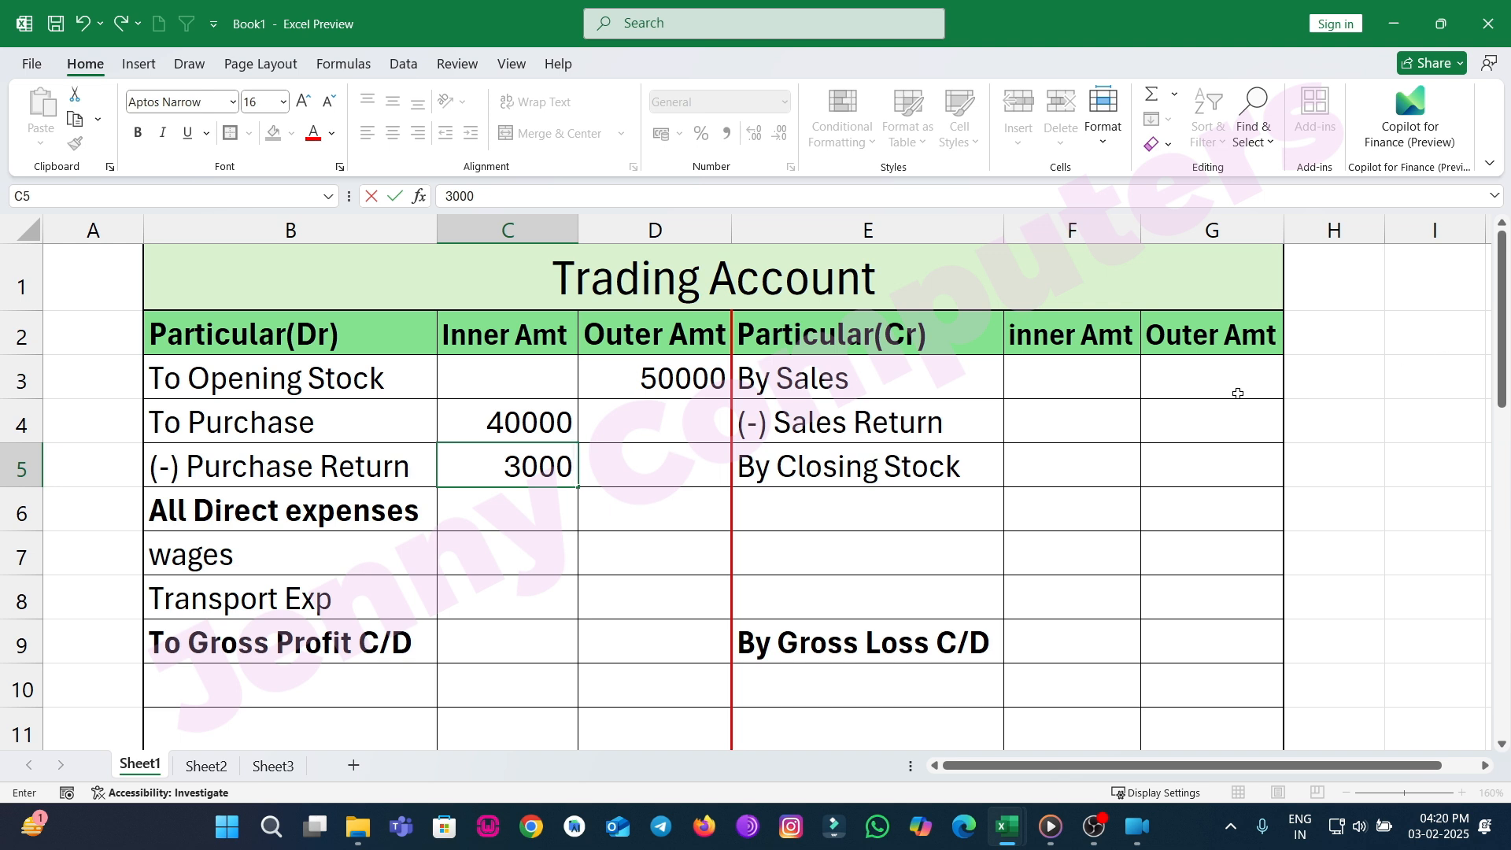
Enter 100000 as sales in the credit Outer Amt column.
left_click(1201, 392)
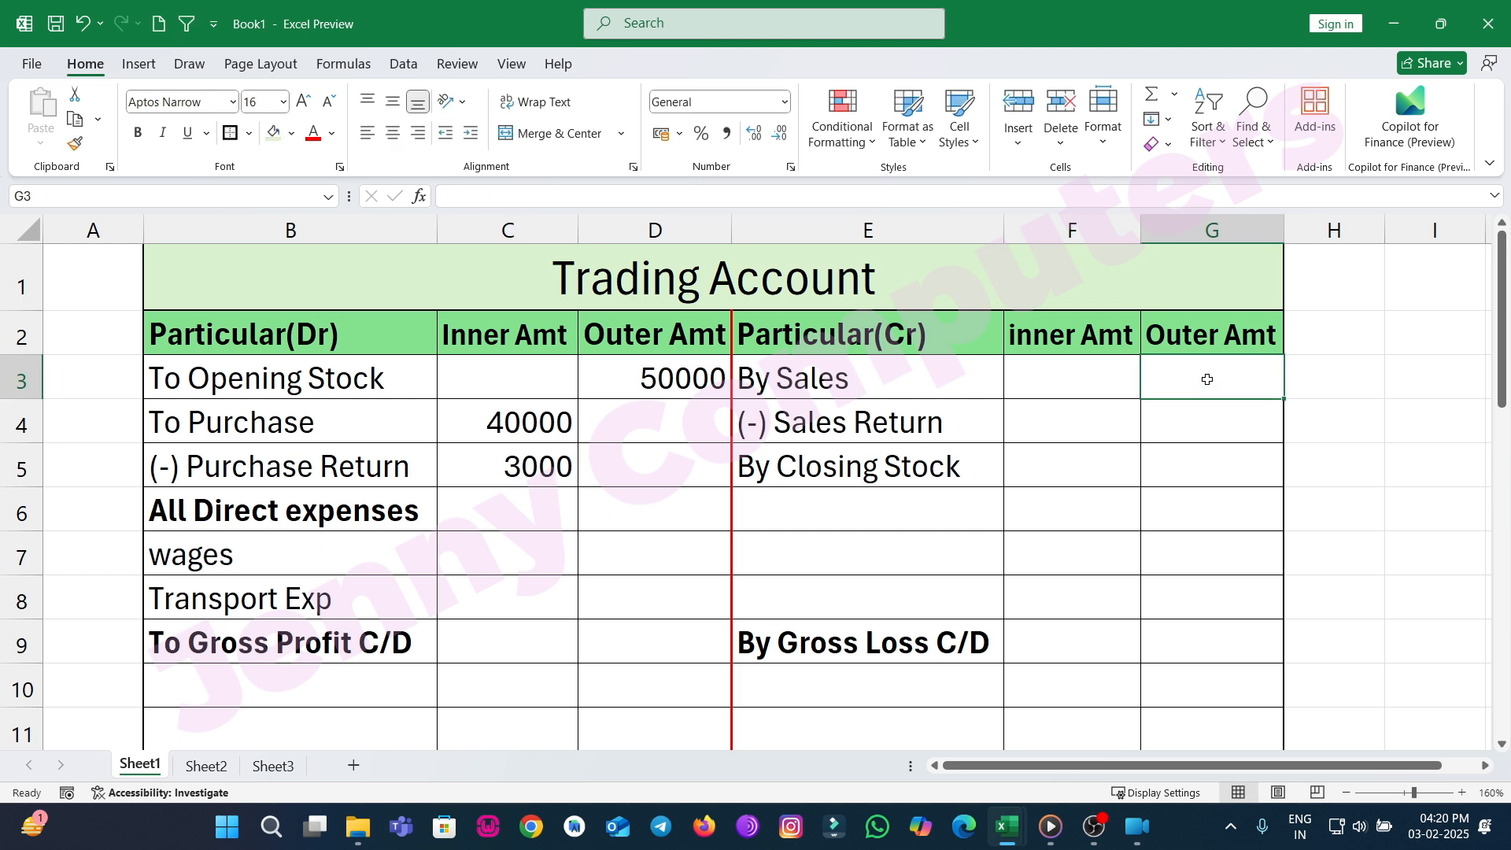
type("100200")
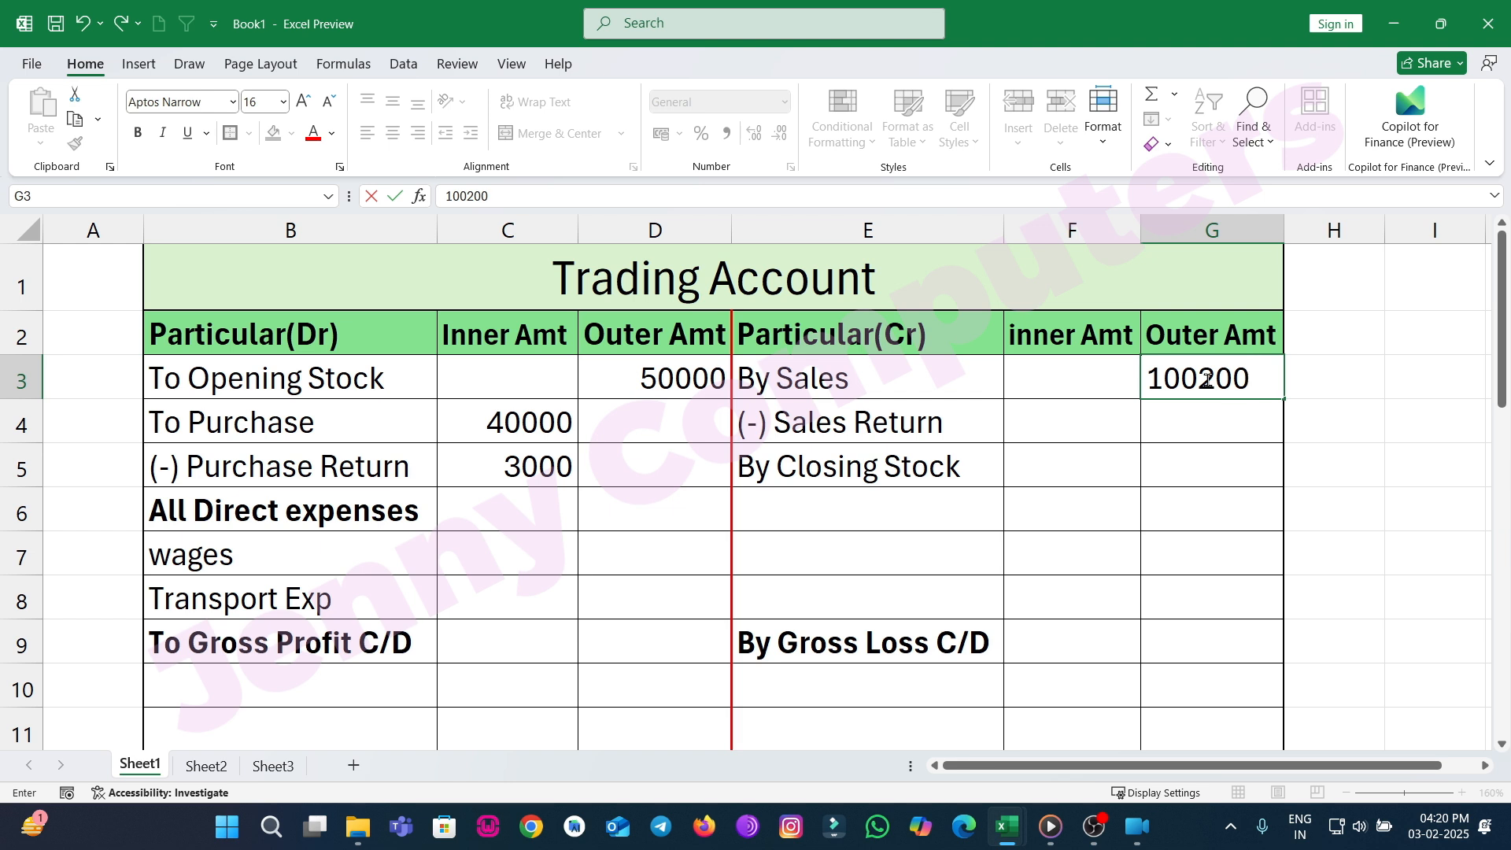
key("BackSpace")
key("BackSpace")
key("BackSpace")
type("000")
key("Return")
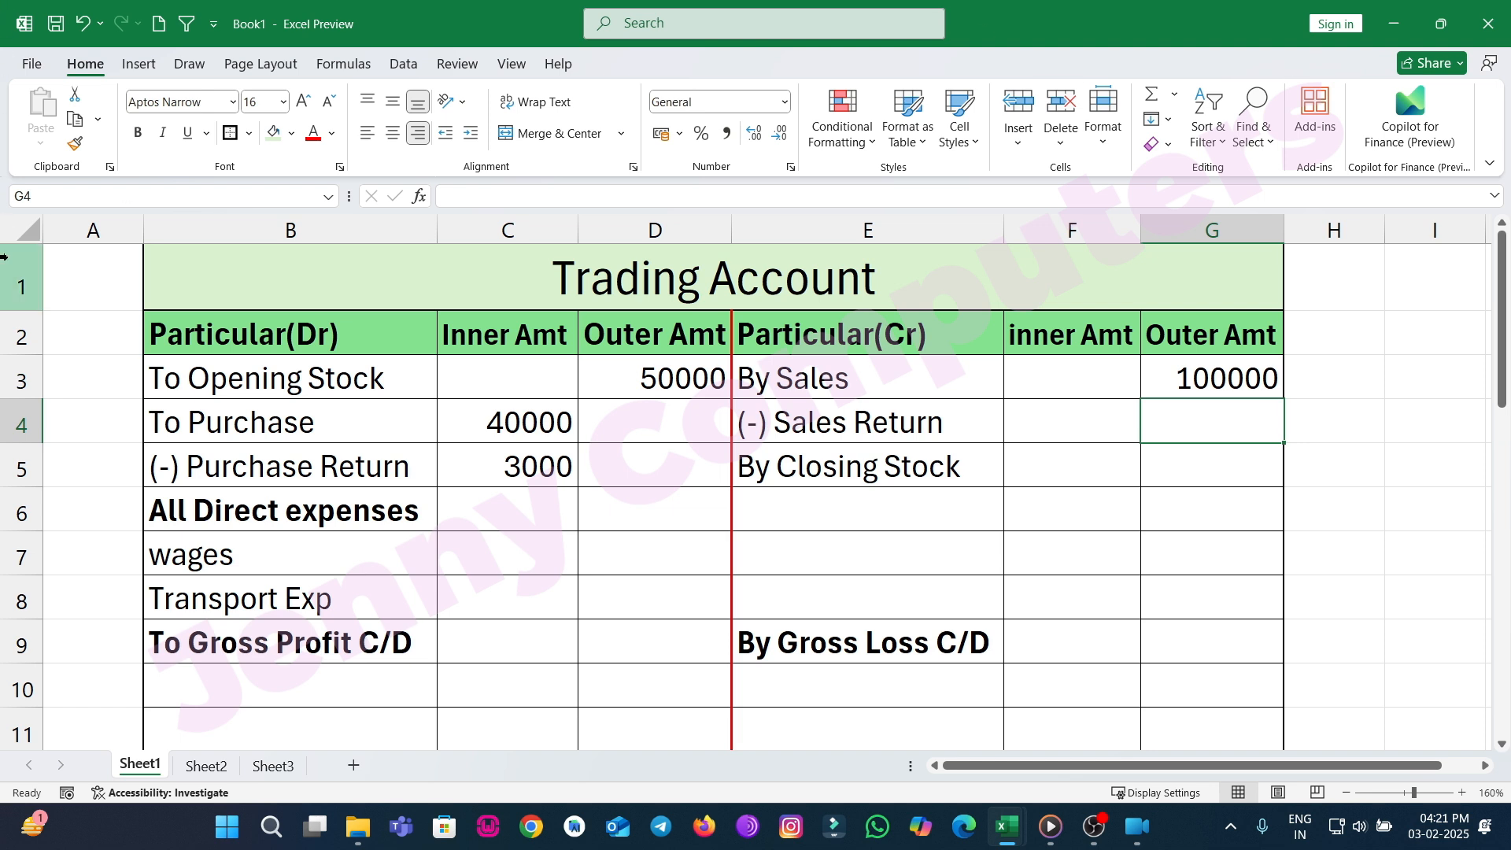
Enter 40000 as closing stock in the credit Outer Amt column.
left_click(1203, 455)
type("40000")
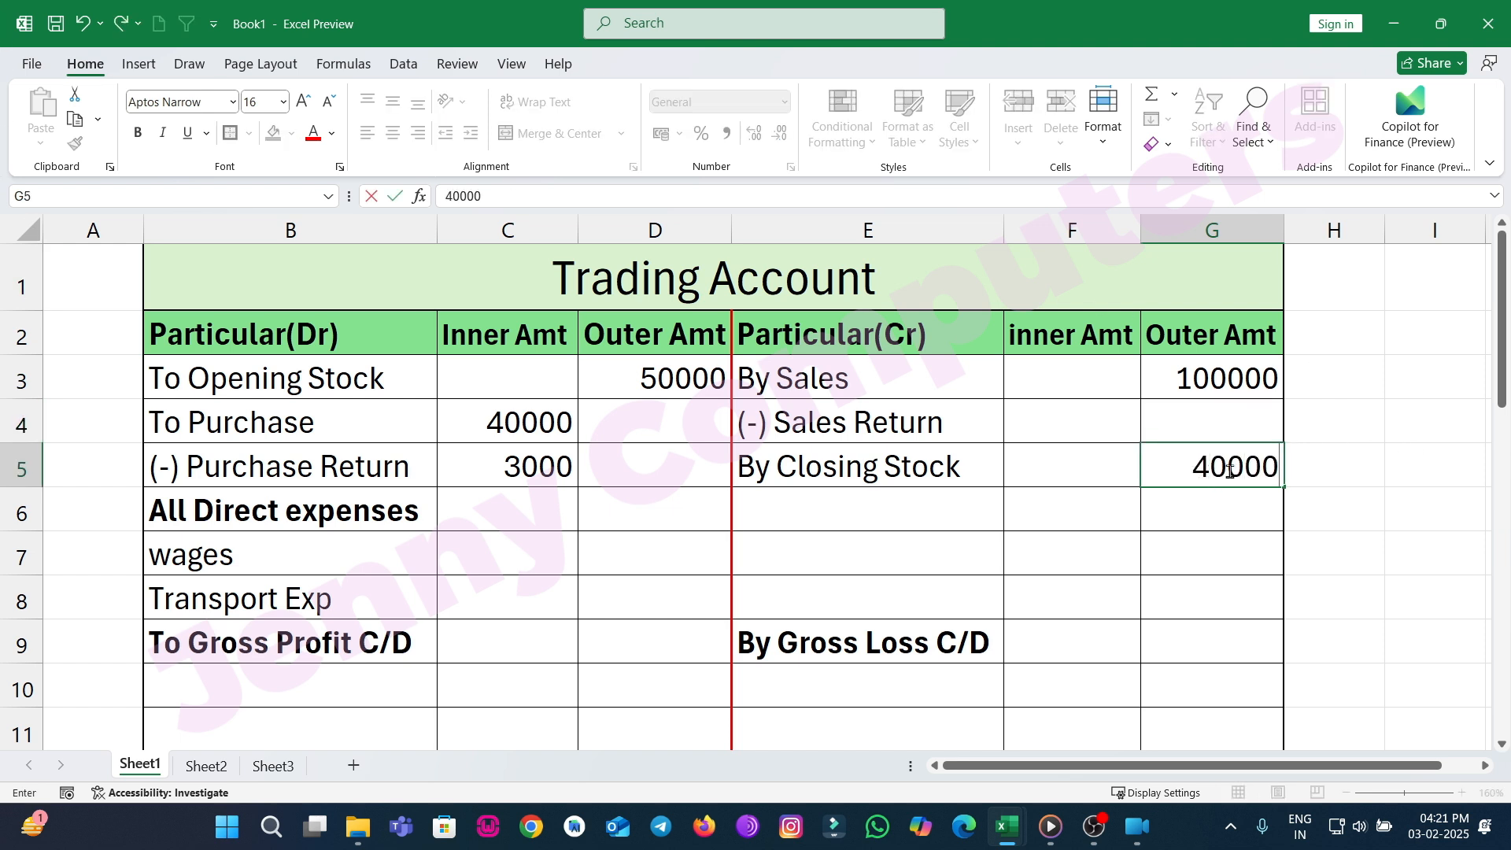
key("Return")
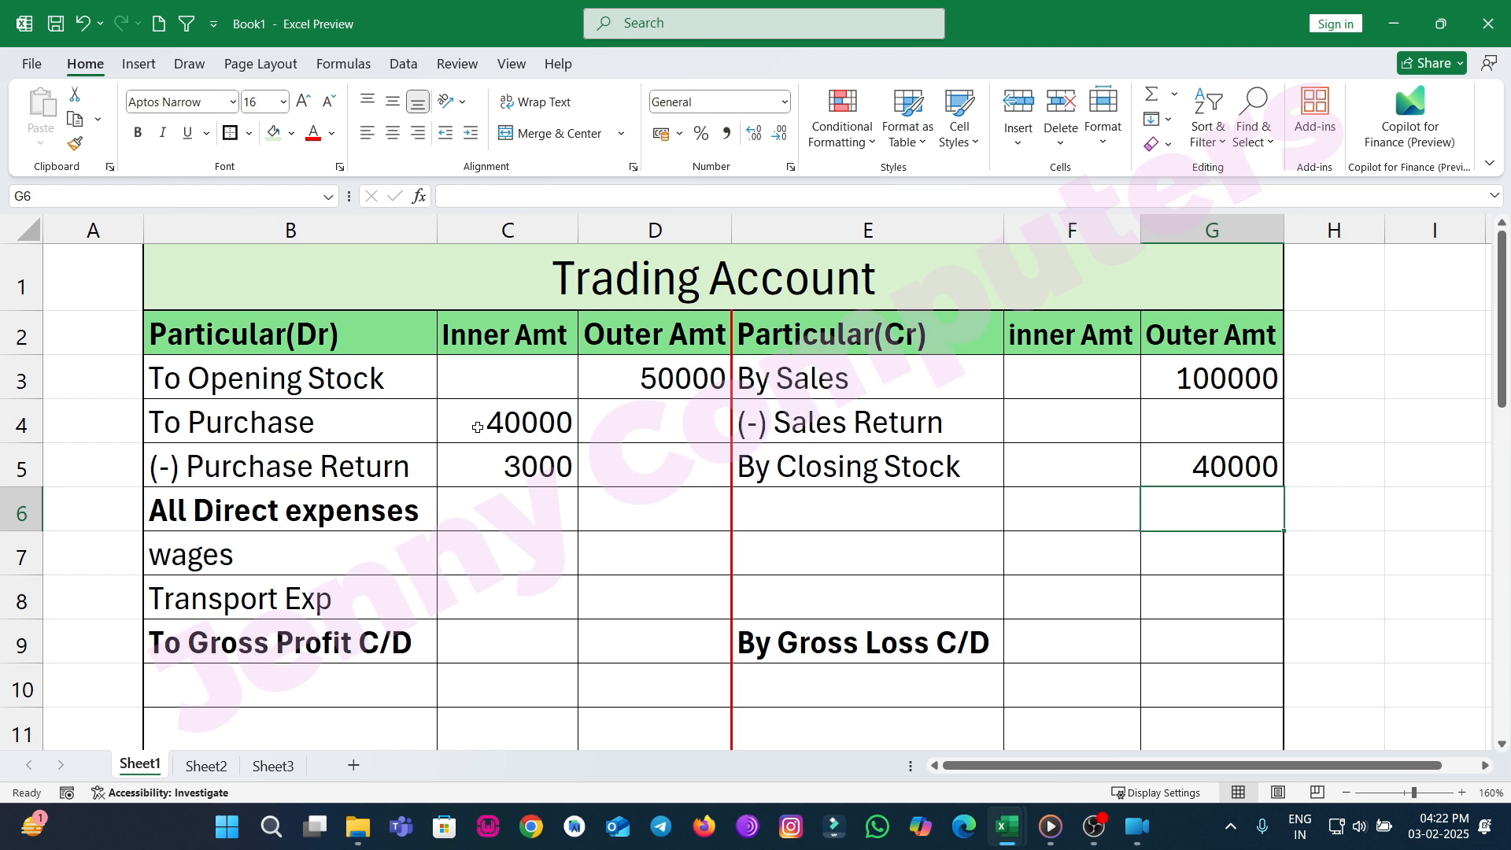
Enter 6000 for wages and 1200 for transport expenses in the debit Outer Amt column.
left_click(636, 561)
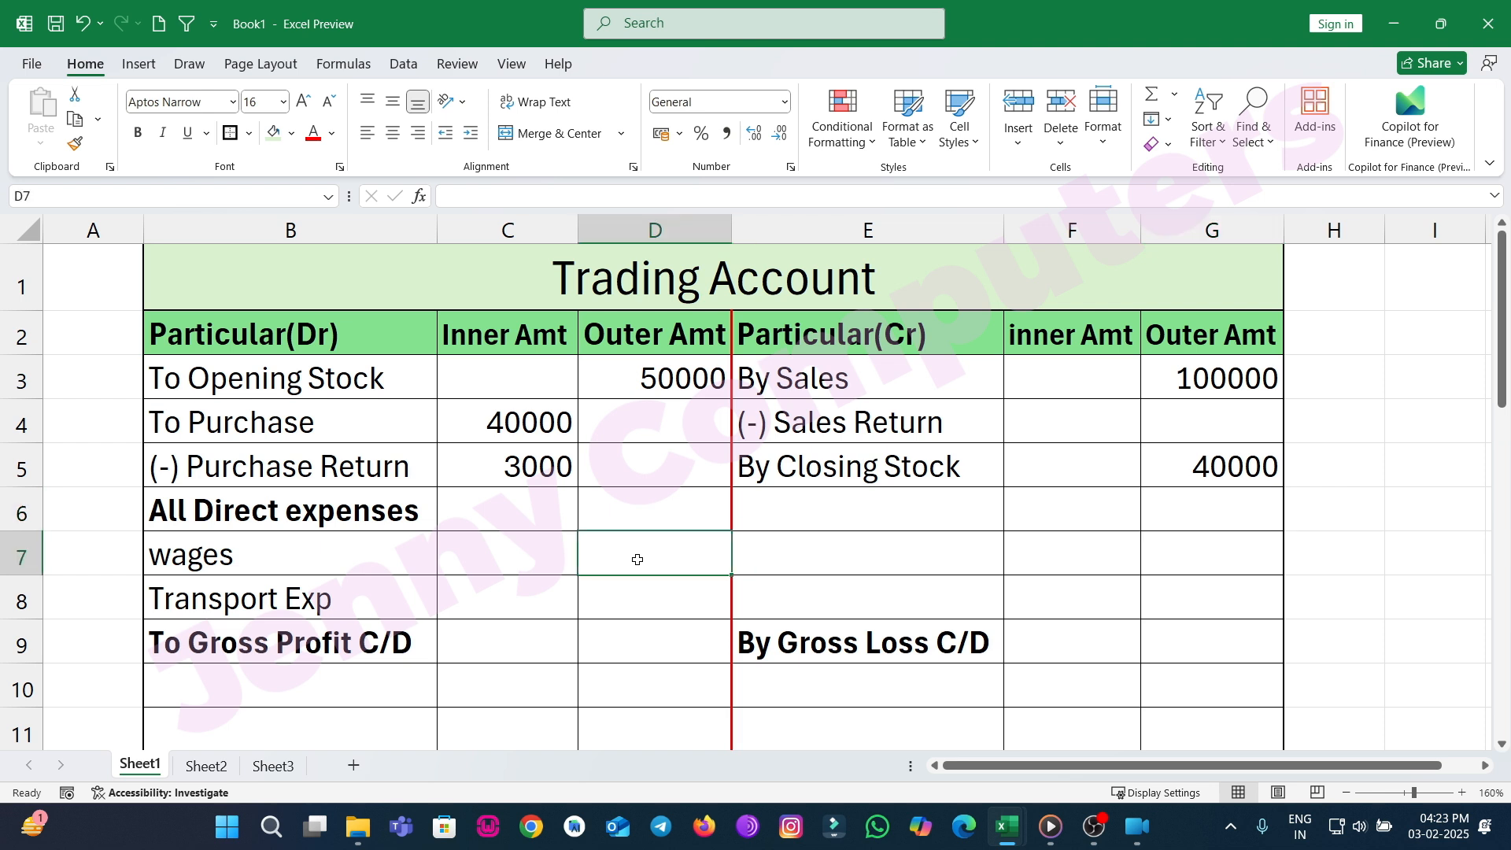
type("6000")
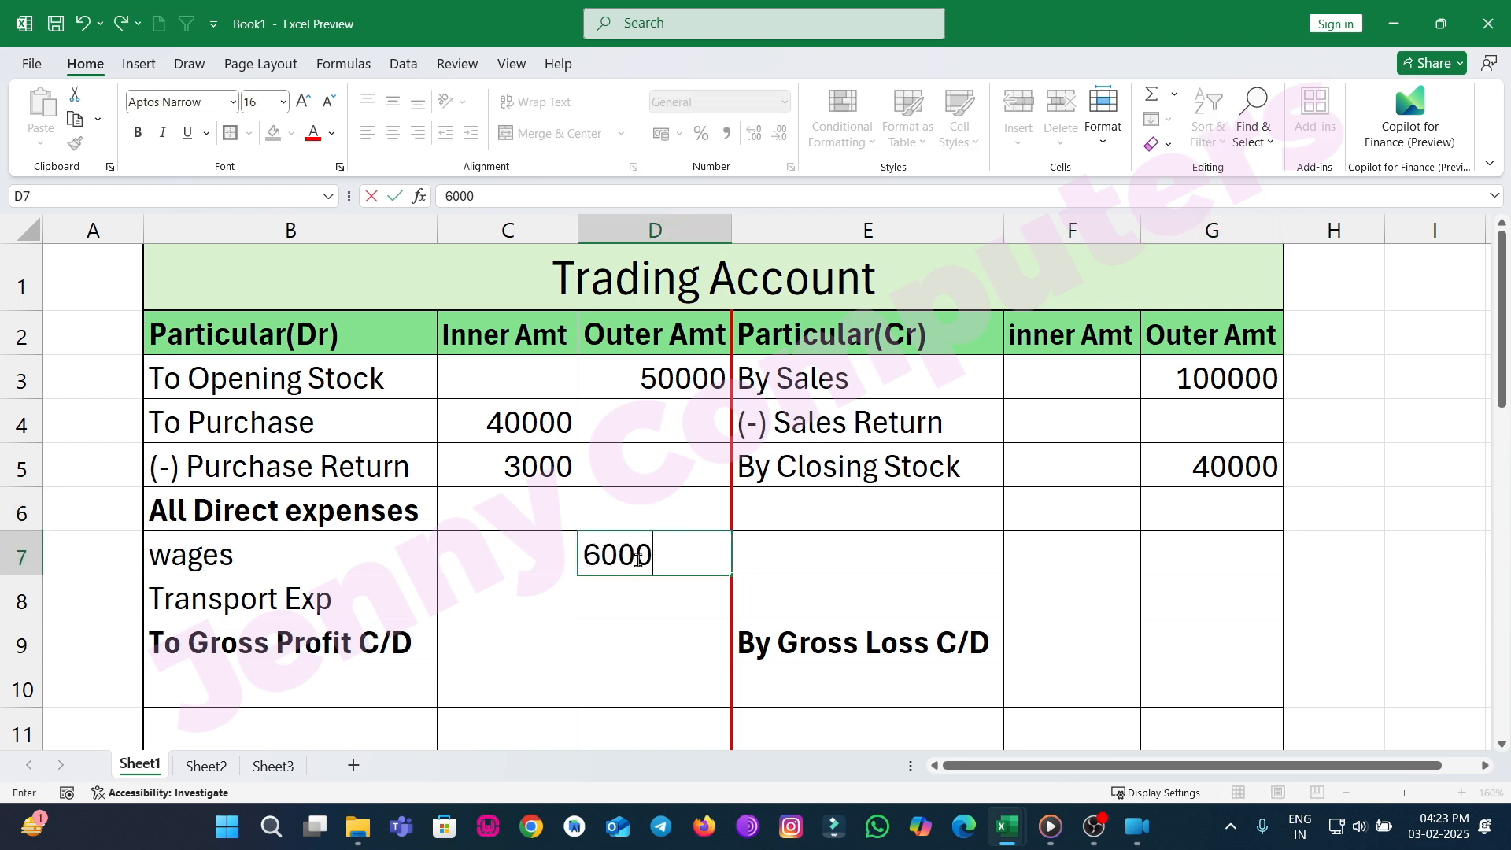
key("Return")
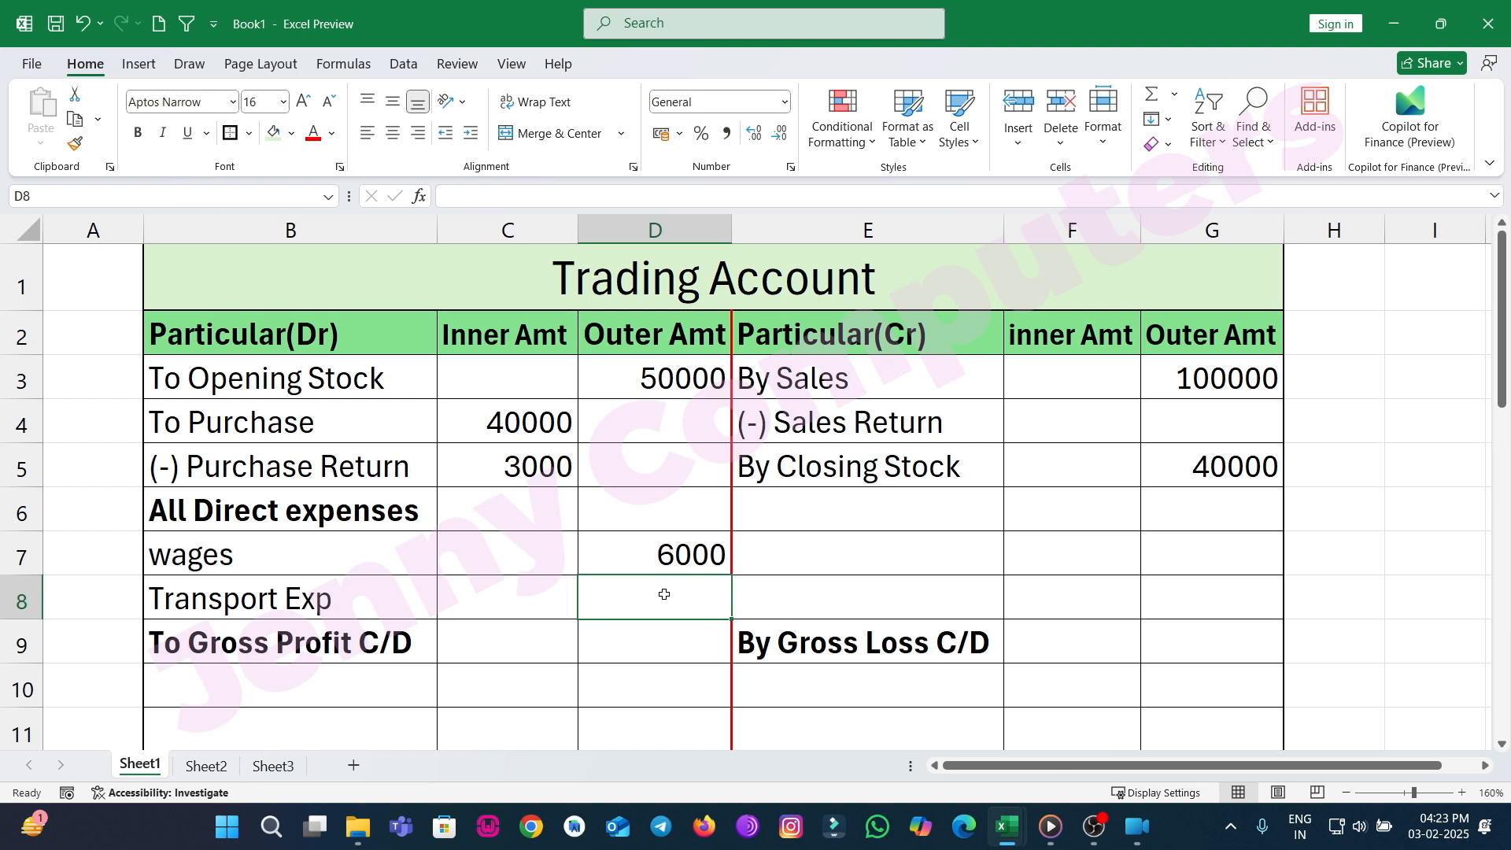
type("12000")
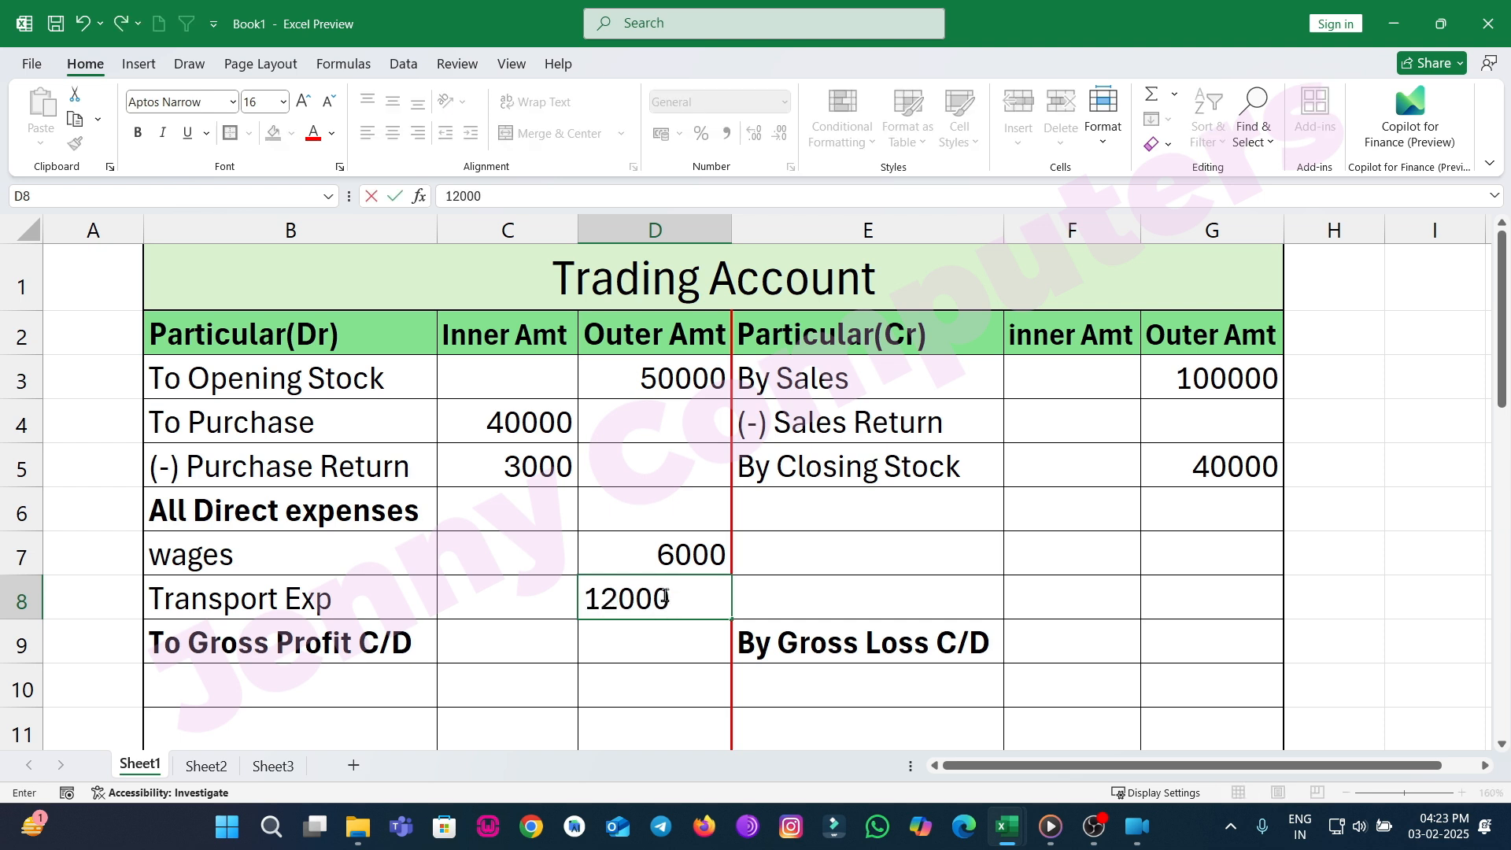
key("BackSpace")
key("Return")
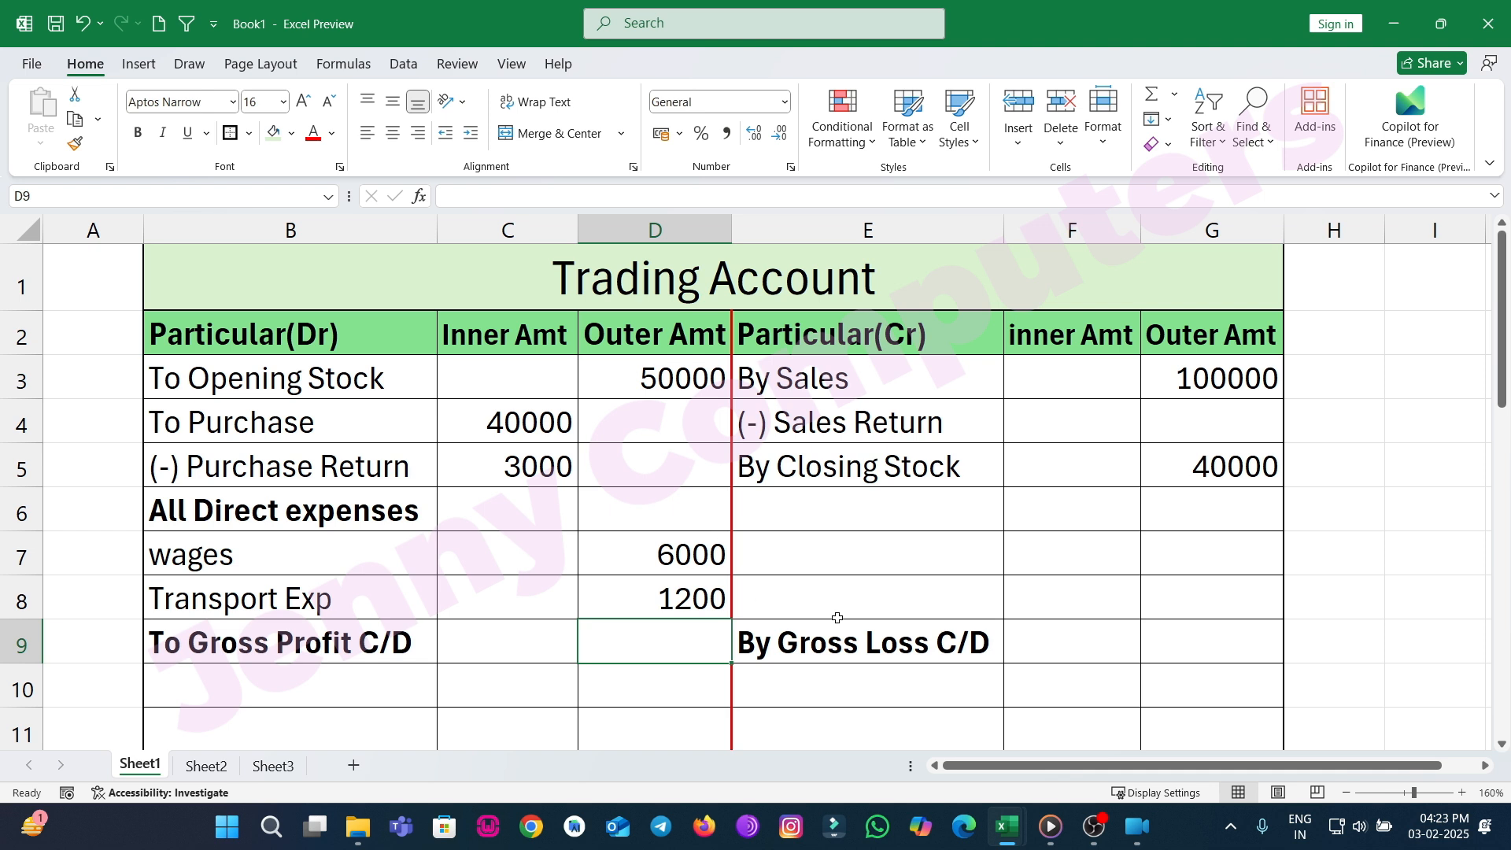
Enter 140000 as the total in row 10 under both the credit and debit Outer Amt columns.
scroll(966, 738, "down", 1)
scroll(956, 736, "up", 1)
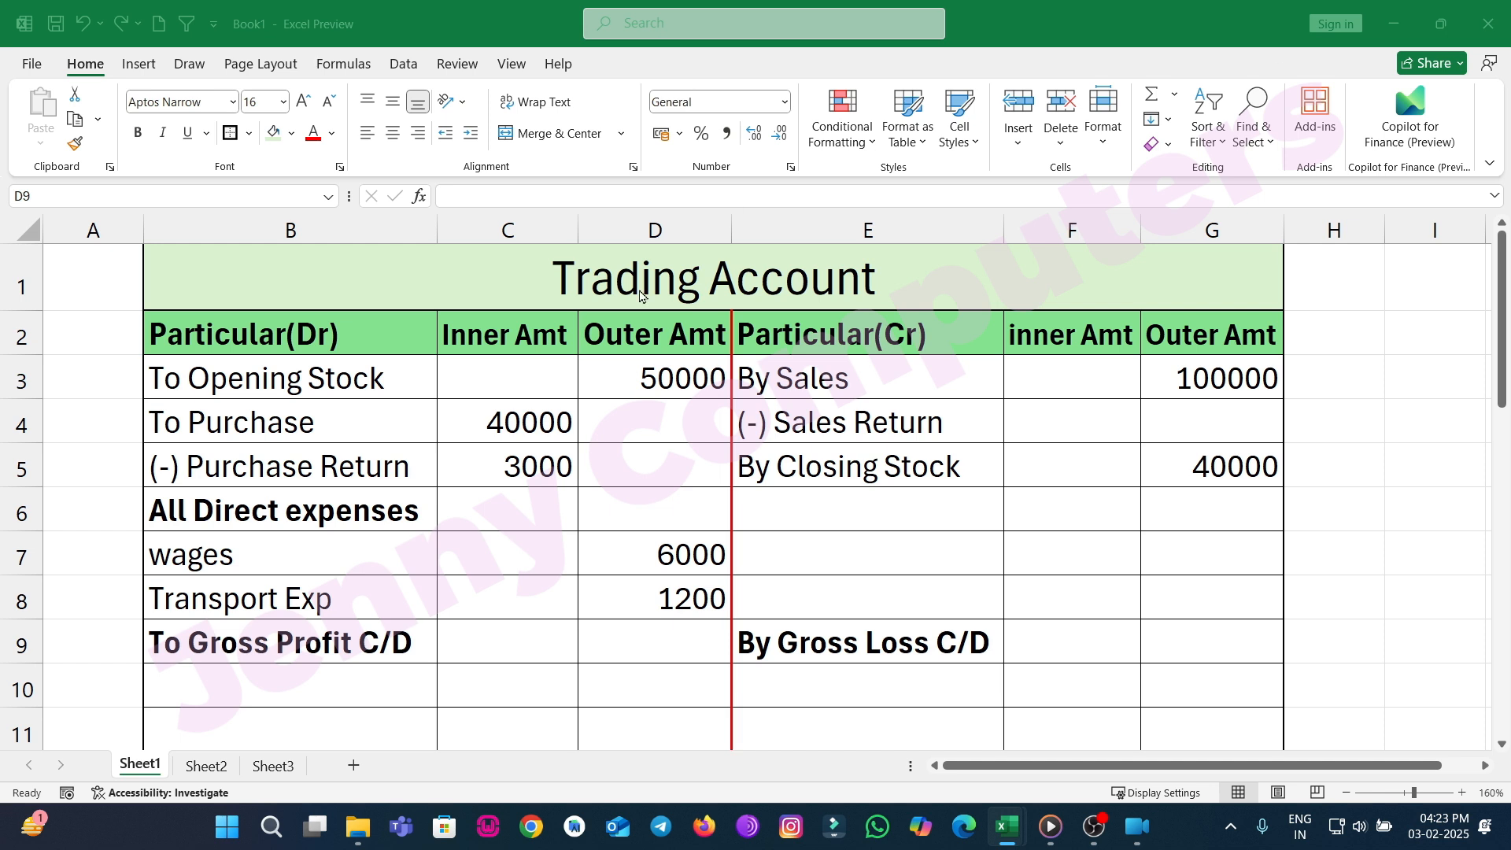
left_click(1195, 683)
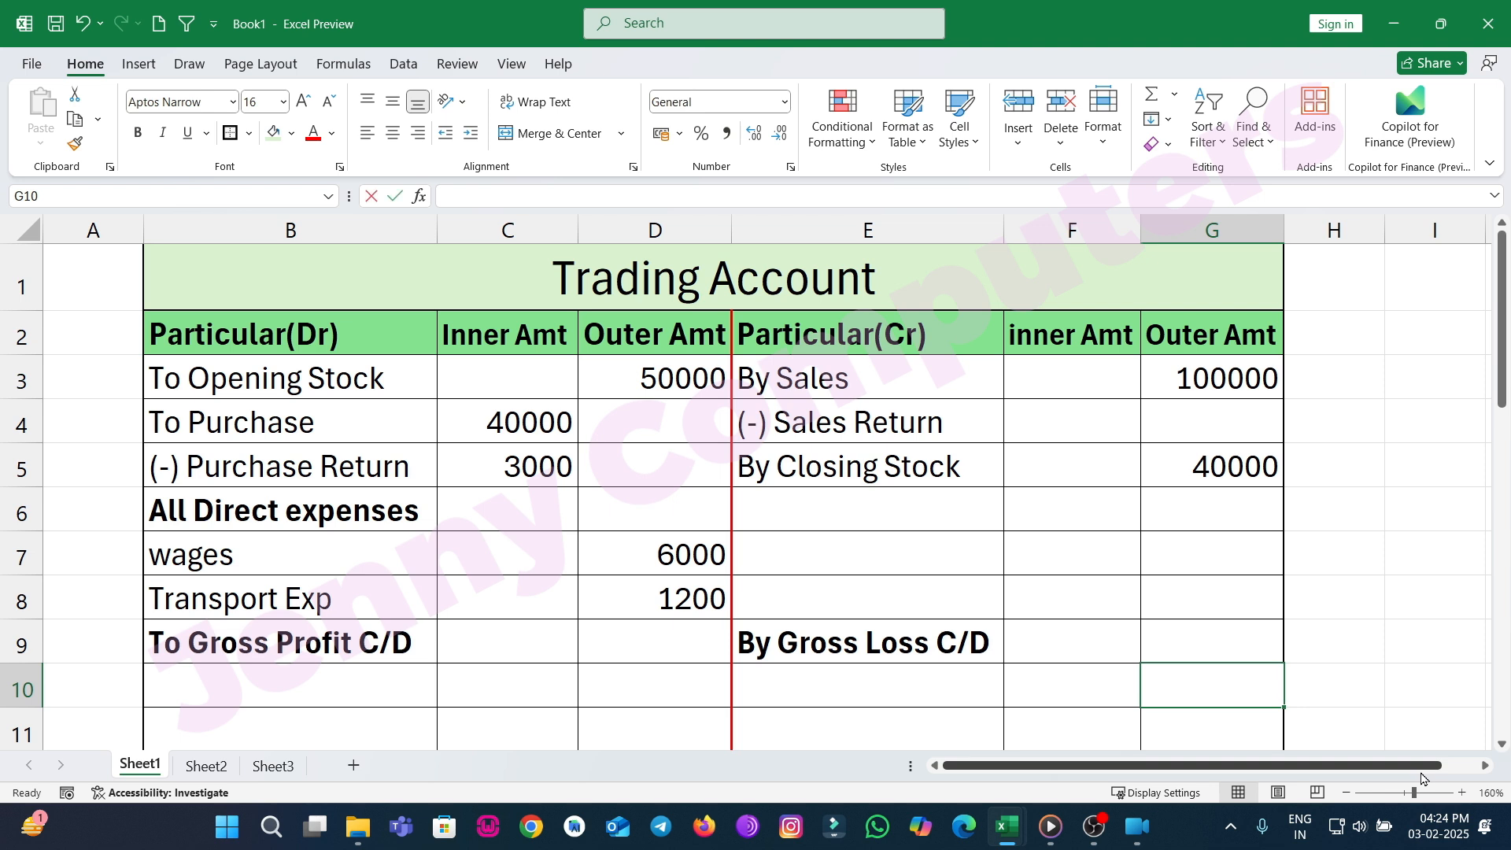
type("140000")
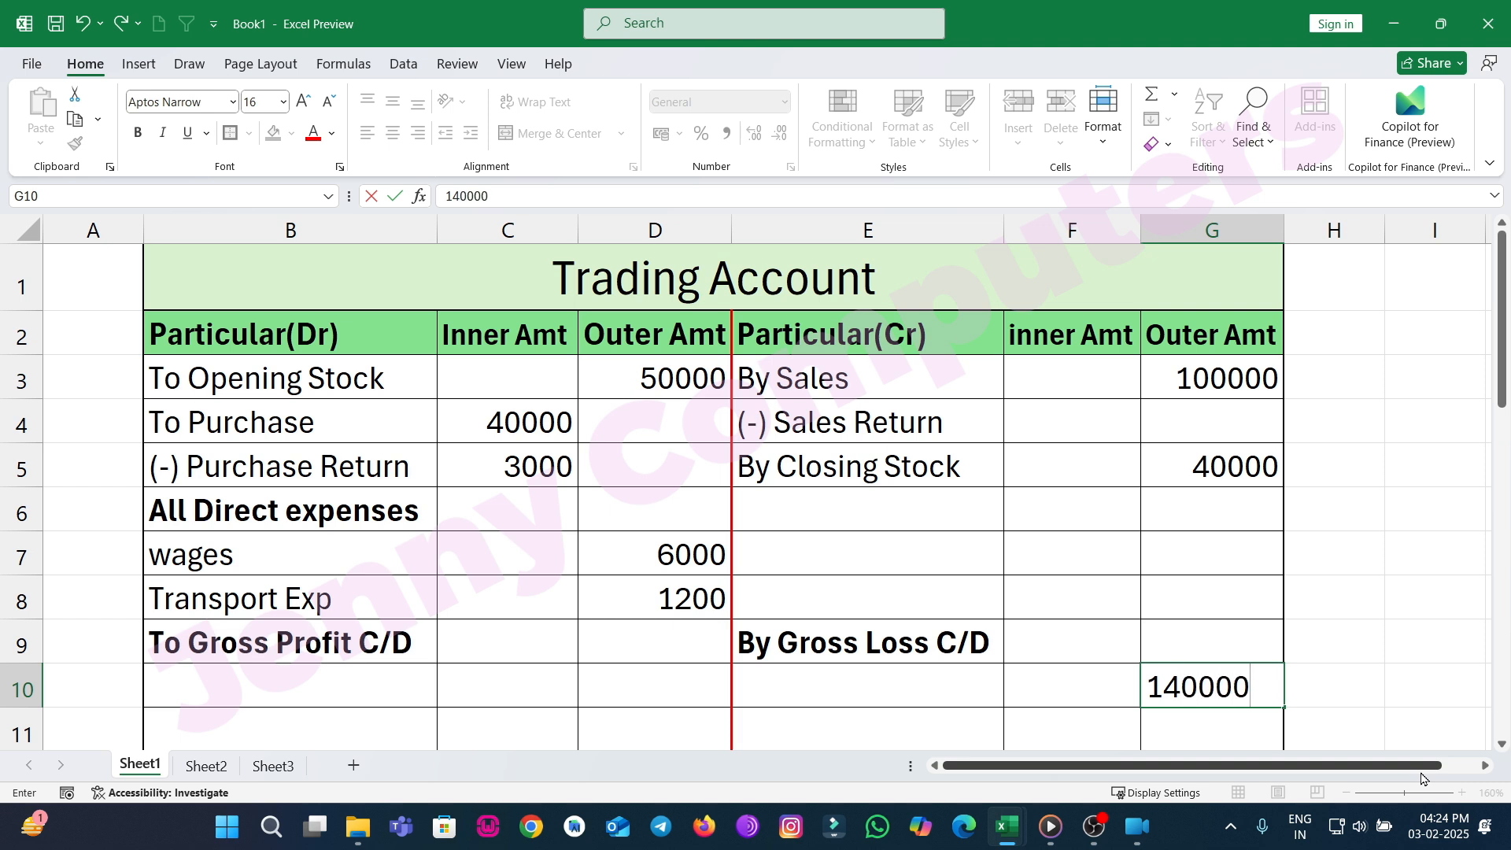
key("Left")
key("Left")
key("Left")
key("Left")
key("Left")
key("Right")
key("Right")
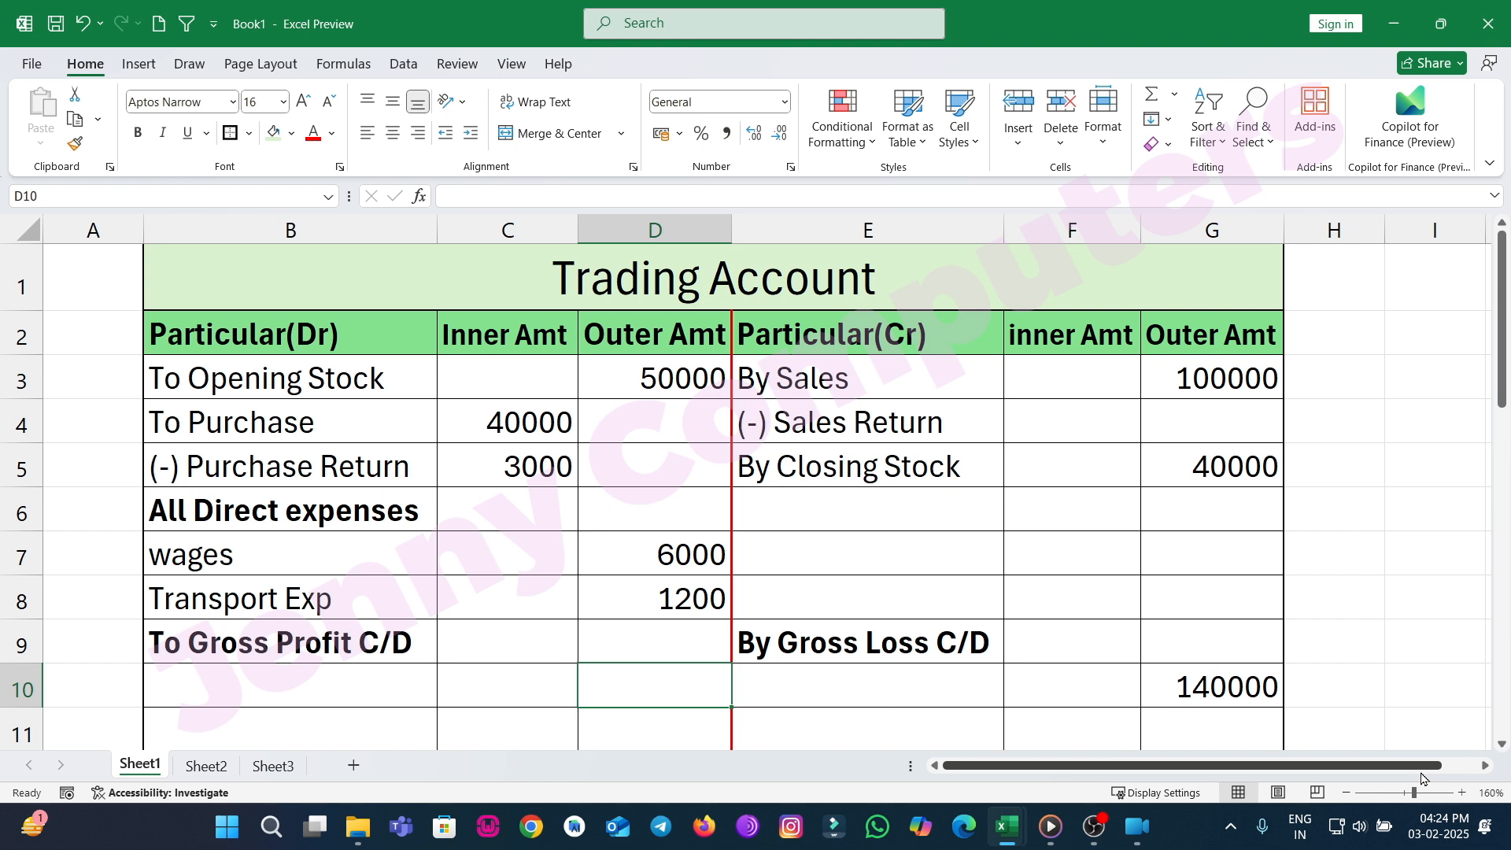
key("Right")
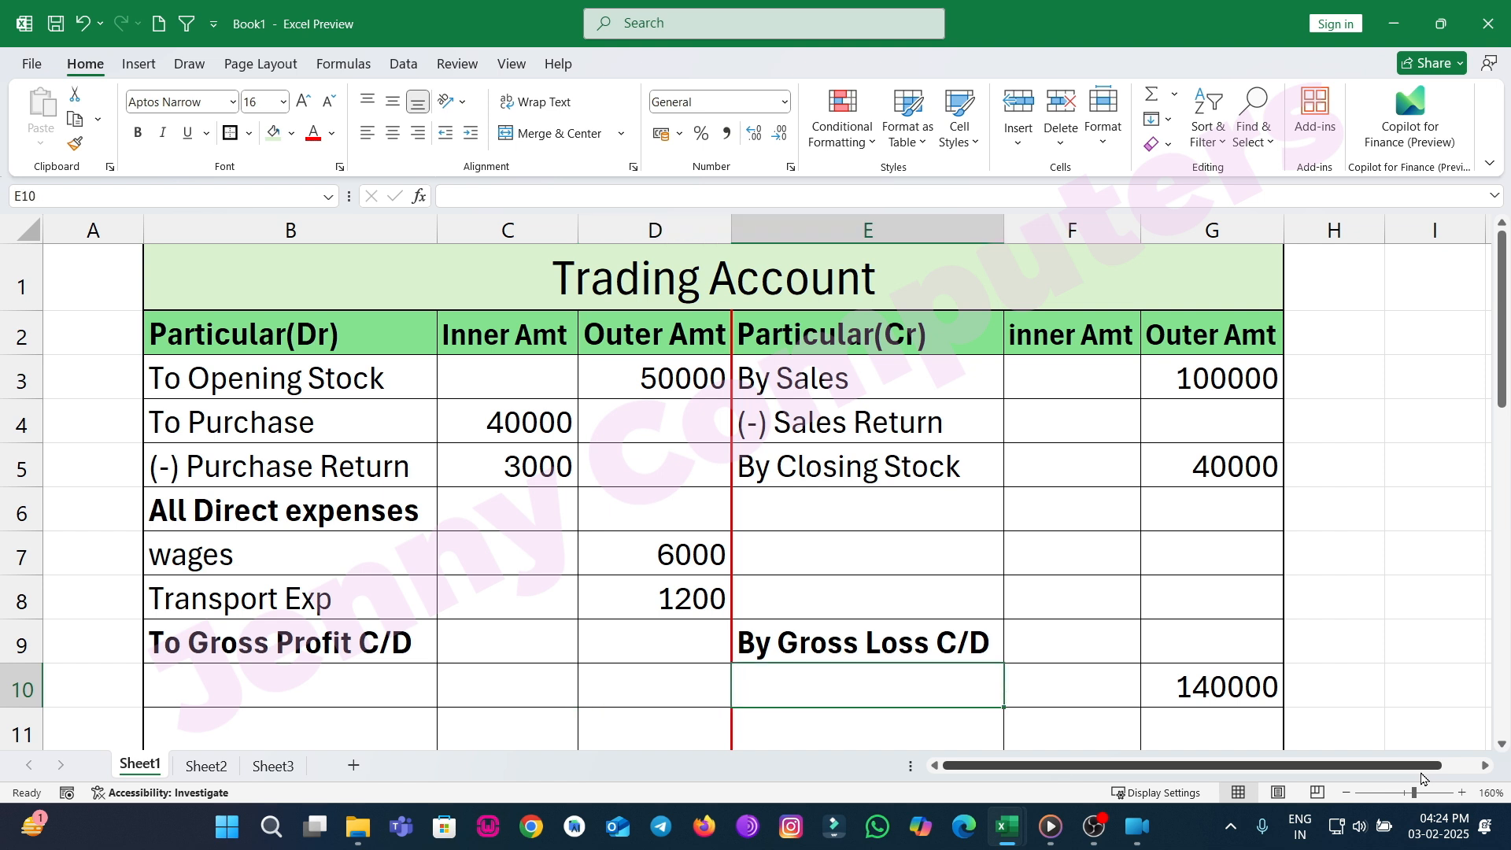
left_click(614, 703)
type("1")
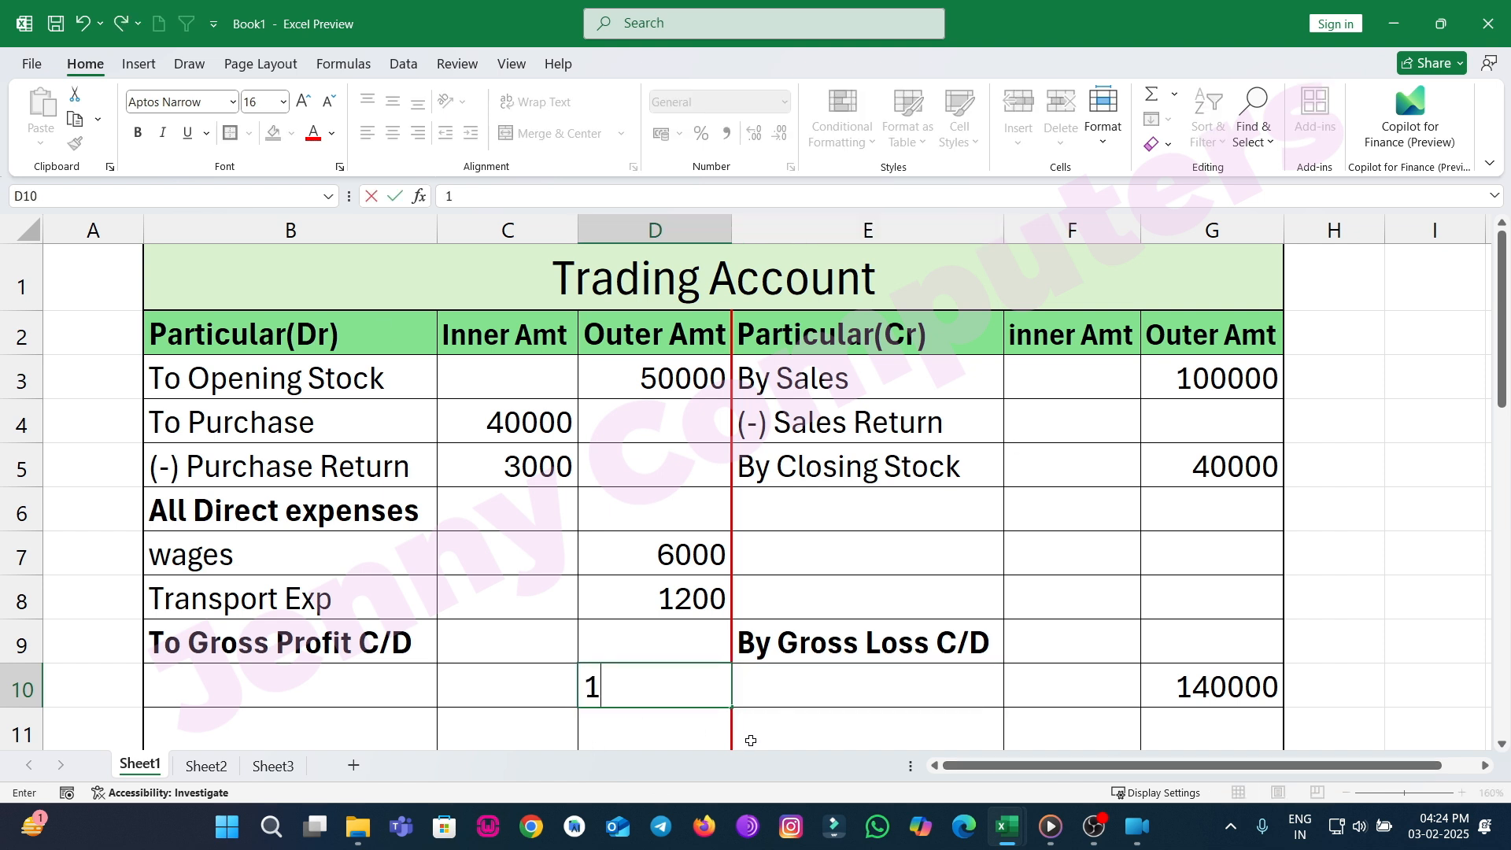
type("40000")
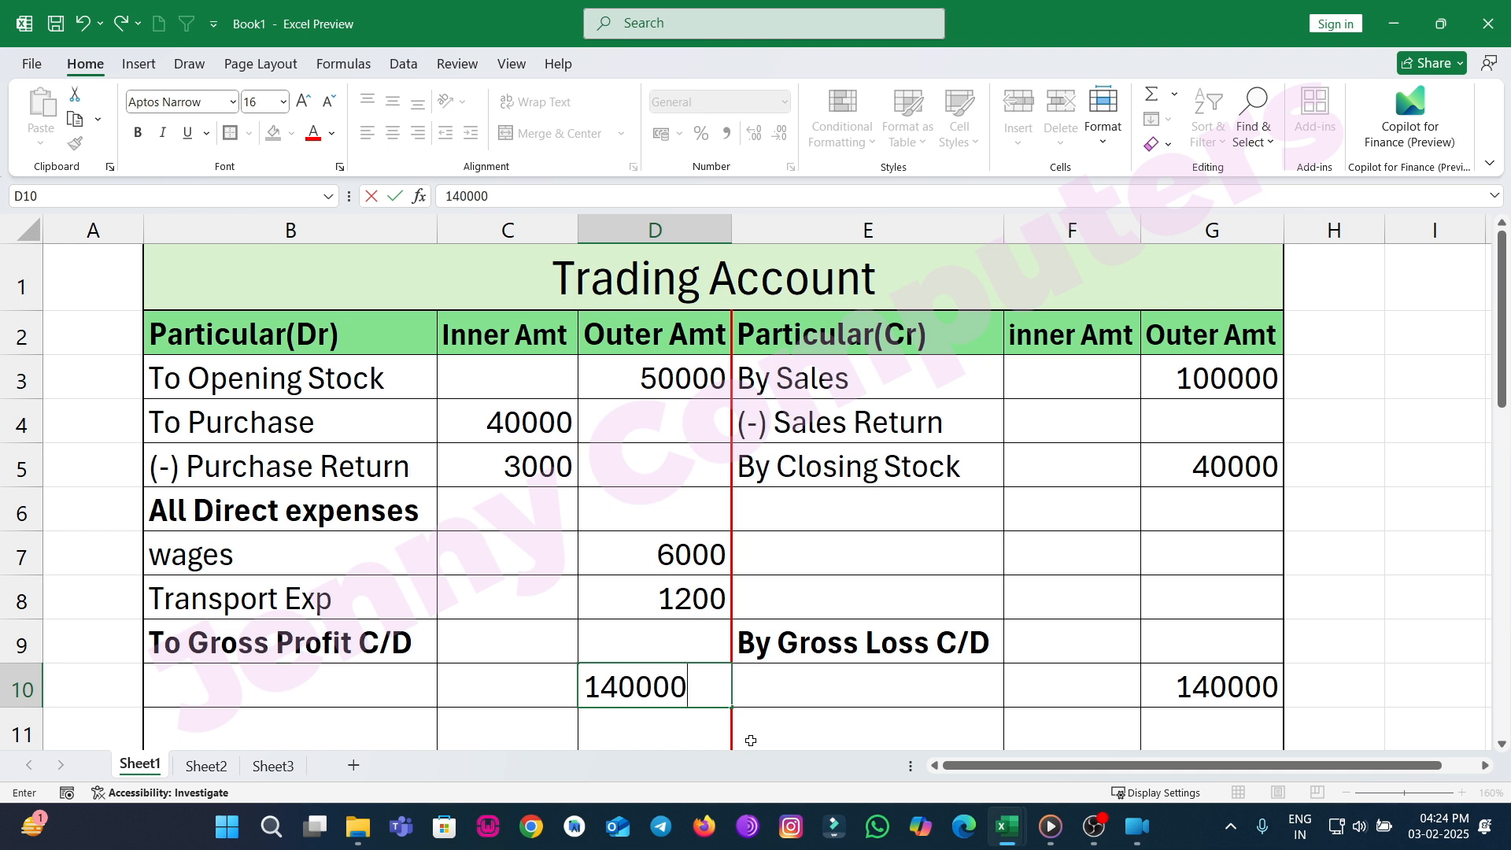
key("Return")
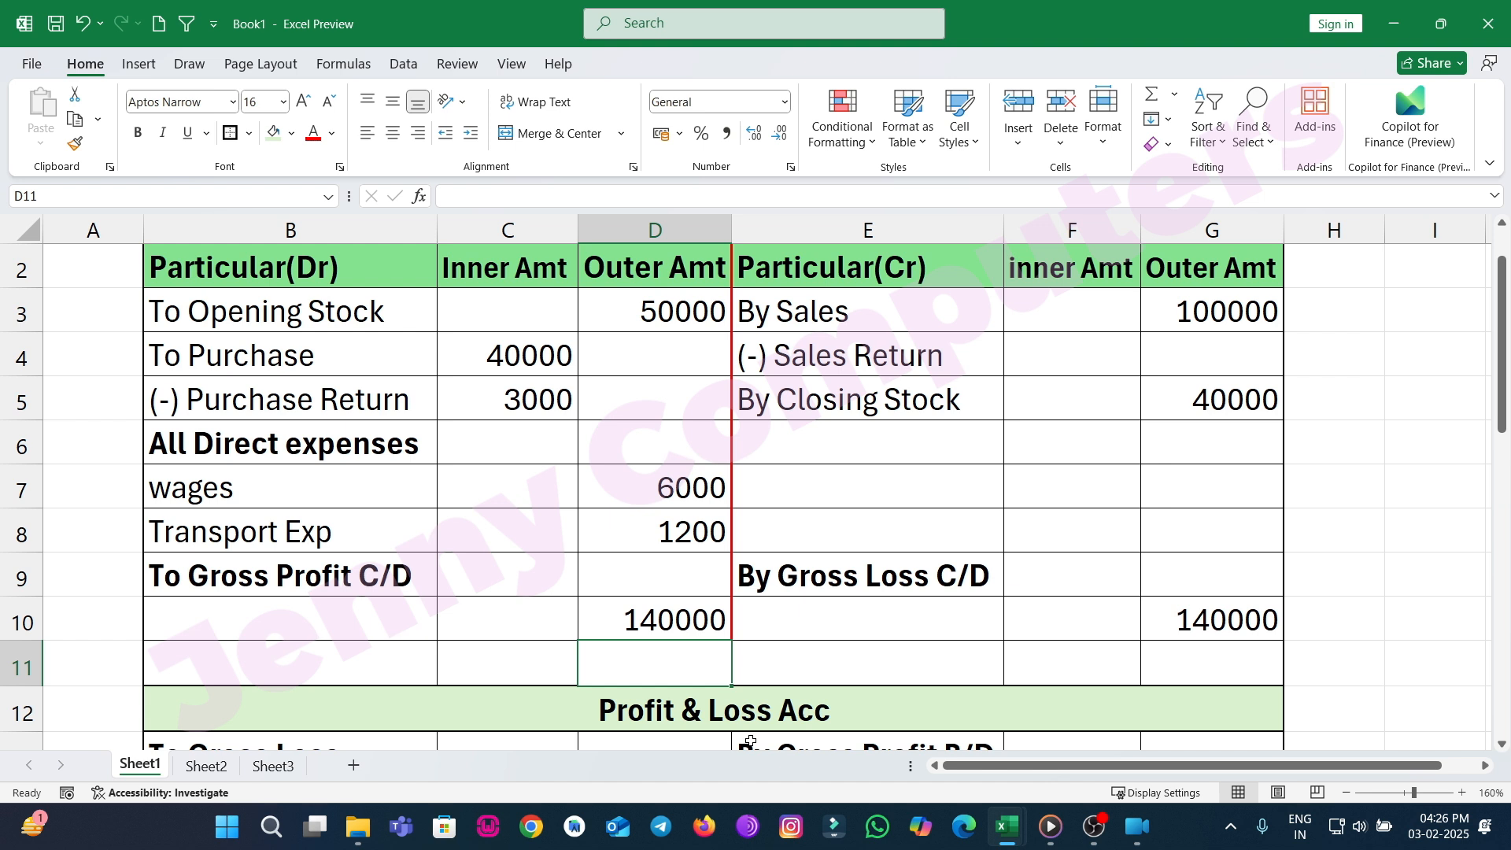
Enter 37000 as net purchases in the debit Outer Amt cell of the purchase return row.
left_click(600, 384)
type("37000")
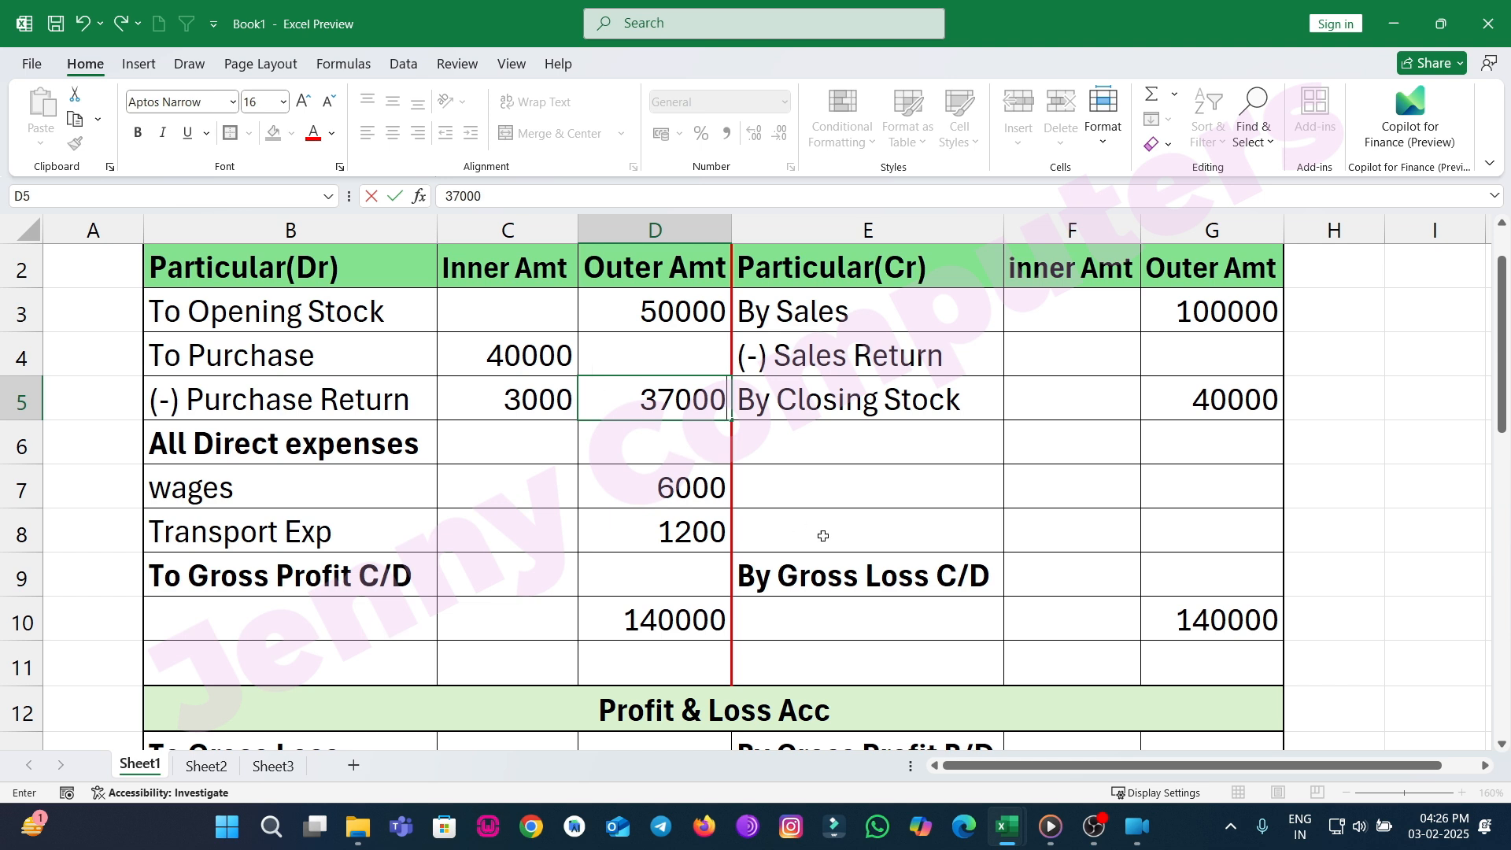
left_click(853, 533)
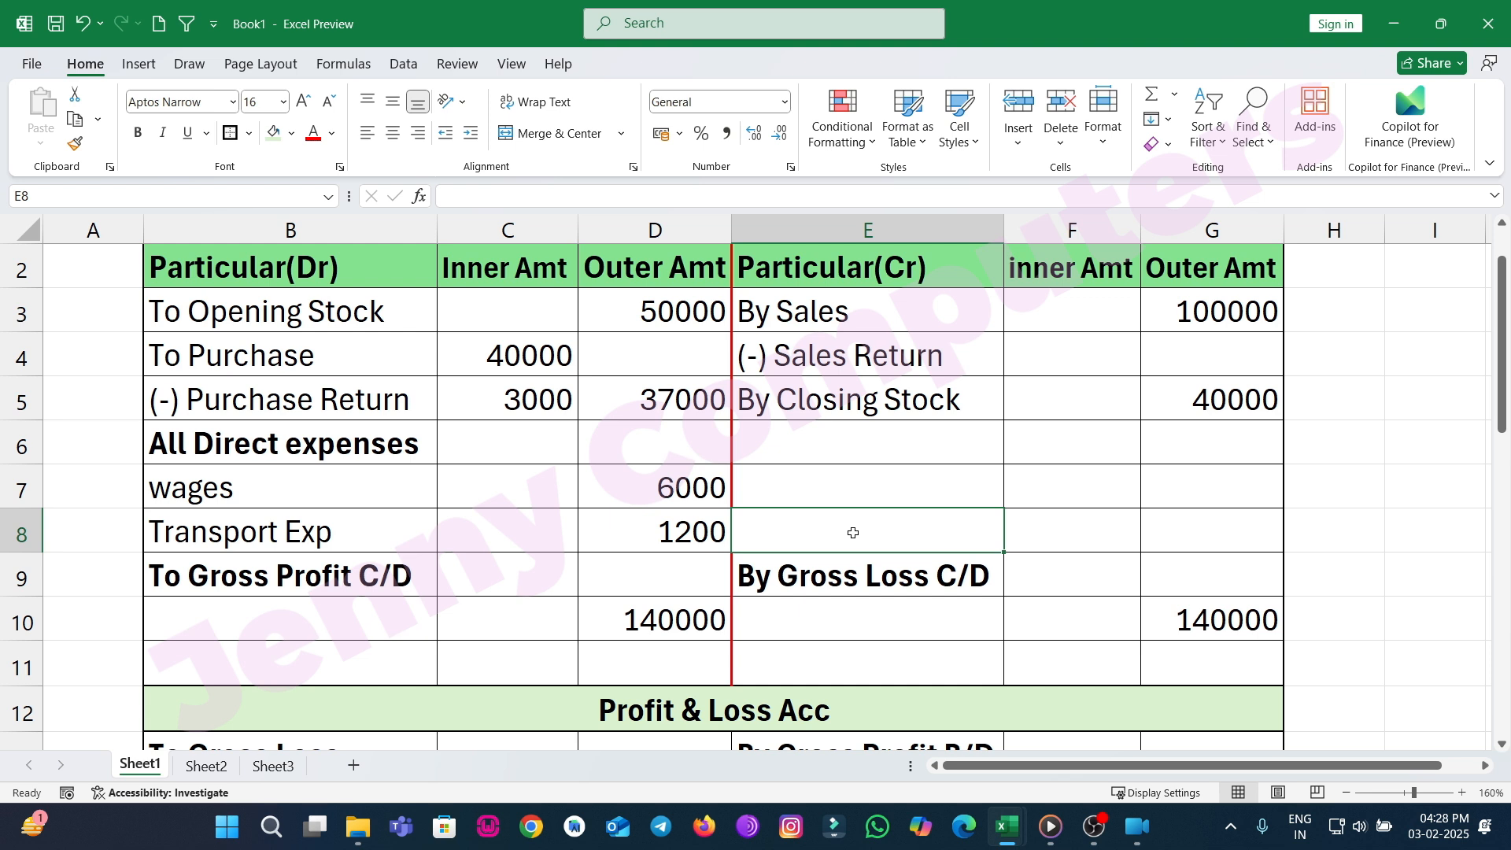
Enter 45800 as gross profit in the Outer Amt cell of the To Gross Profit C/D row.
left_click(650, 584)
type("4")
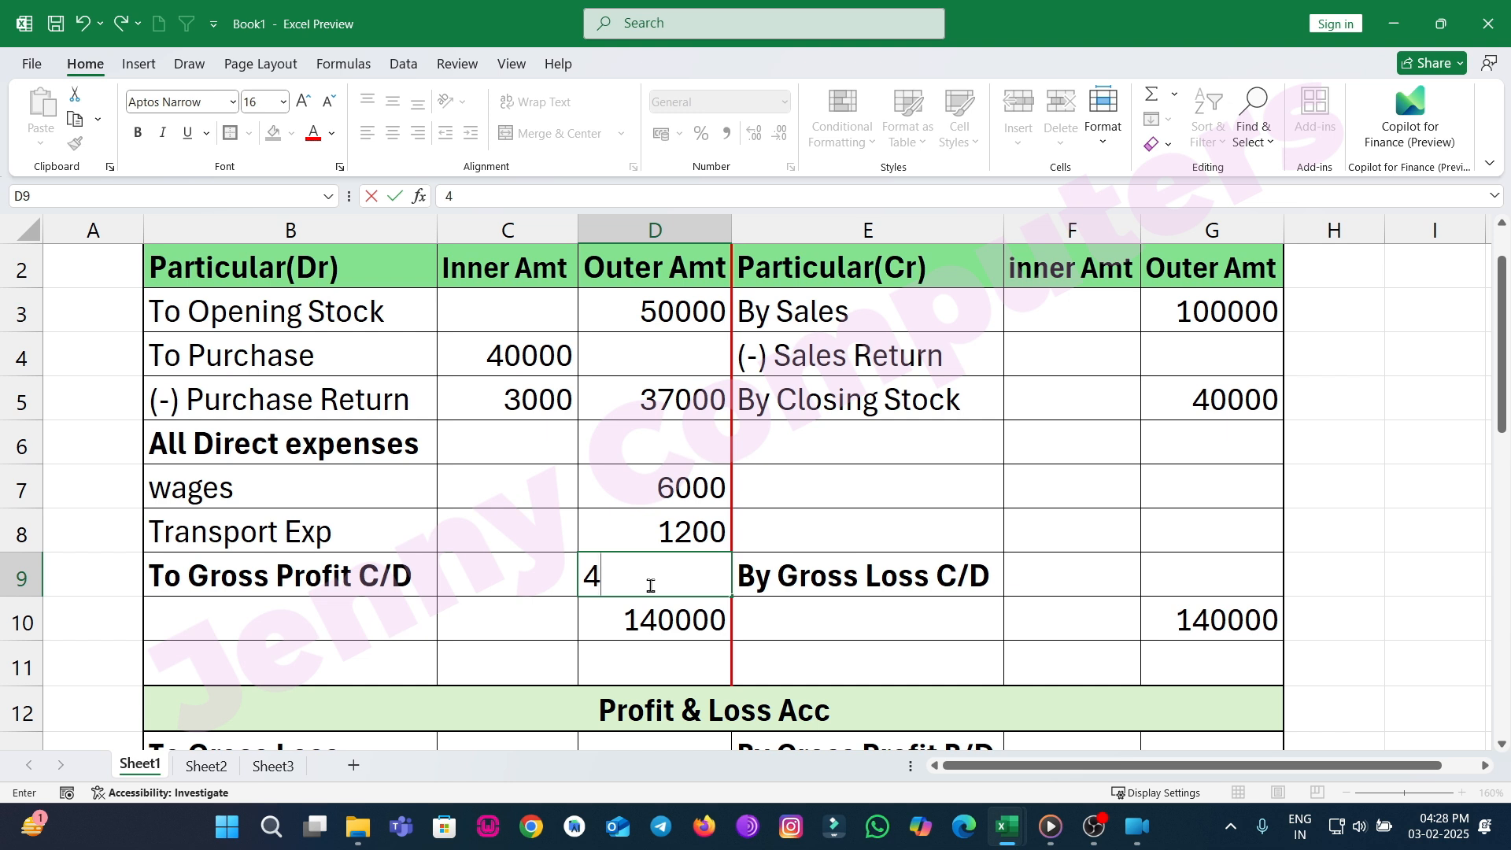
type("5800")
key("Return")
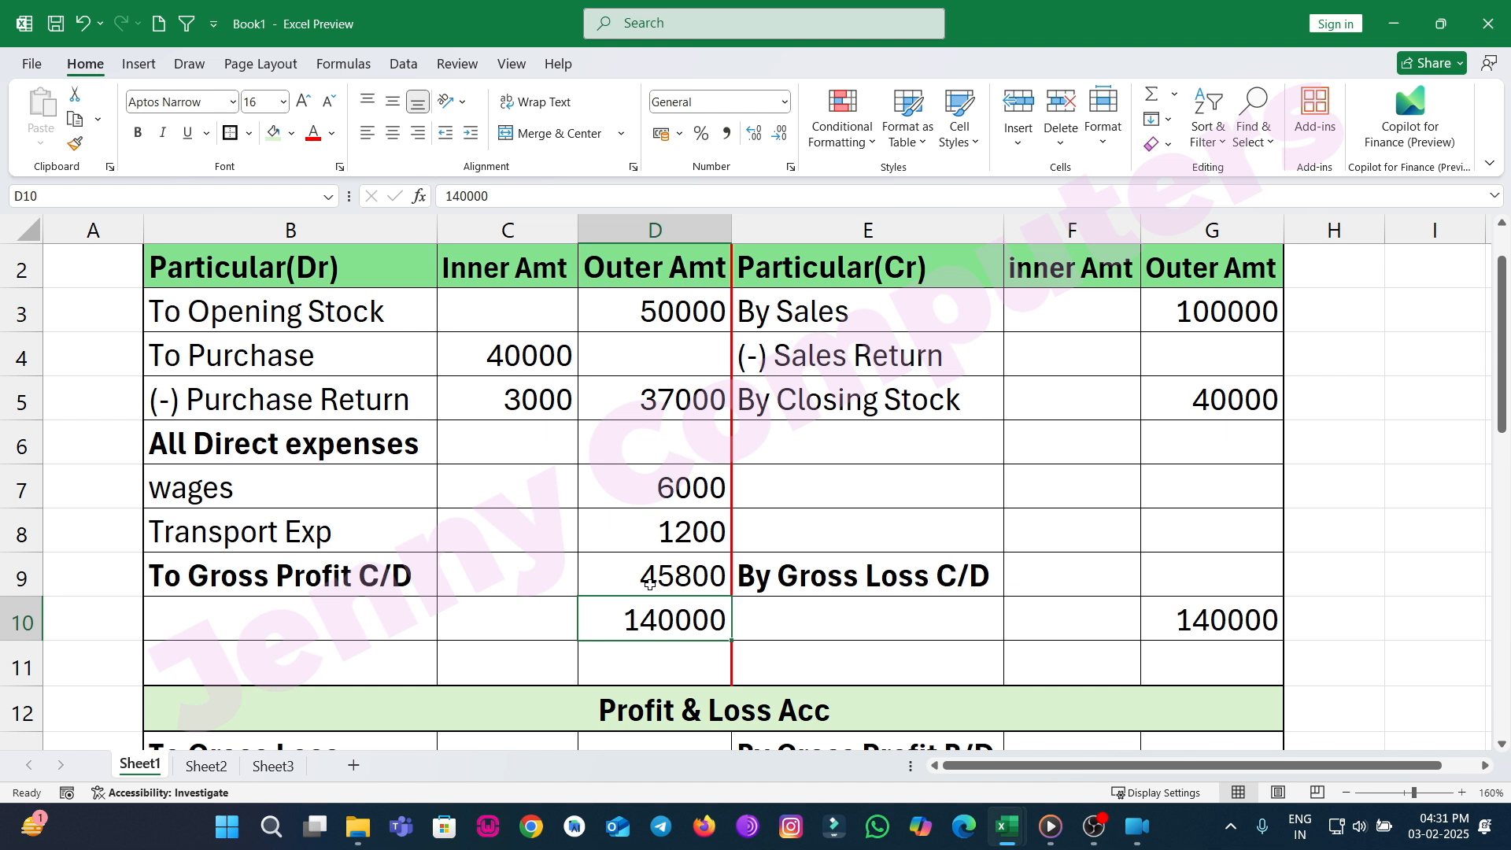
scroll(485, 488, "down", 2)
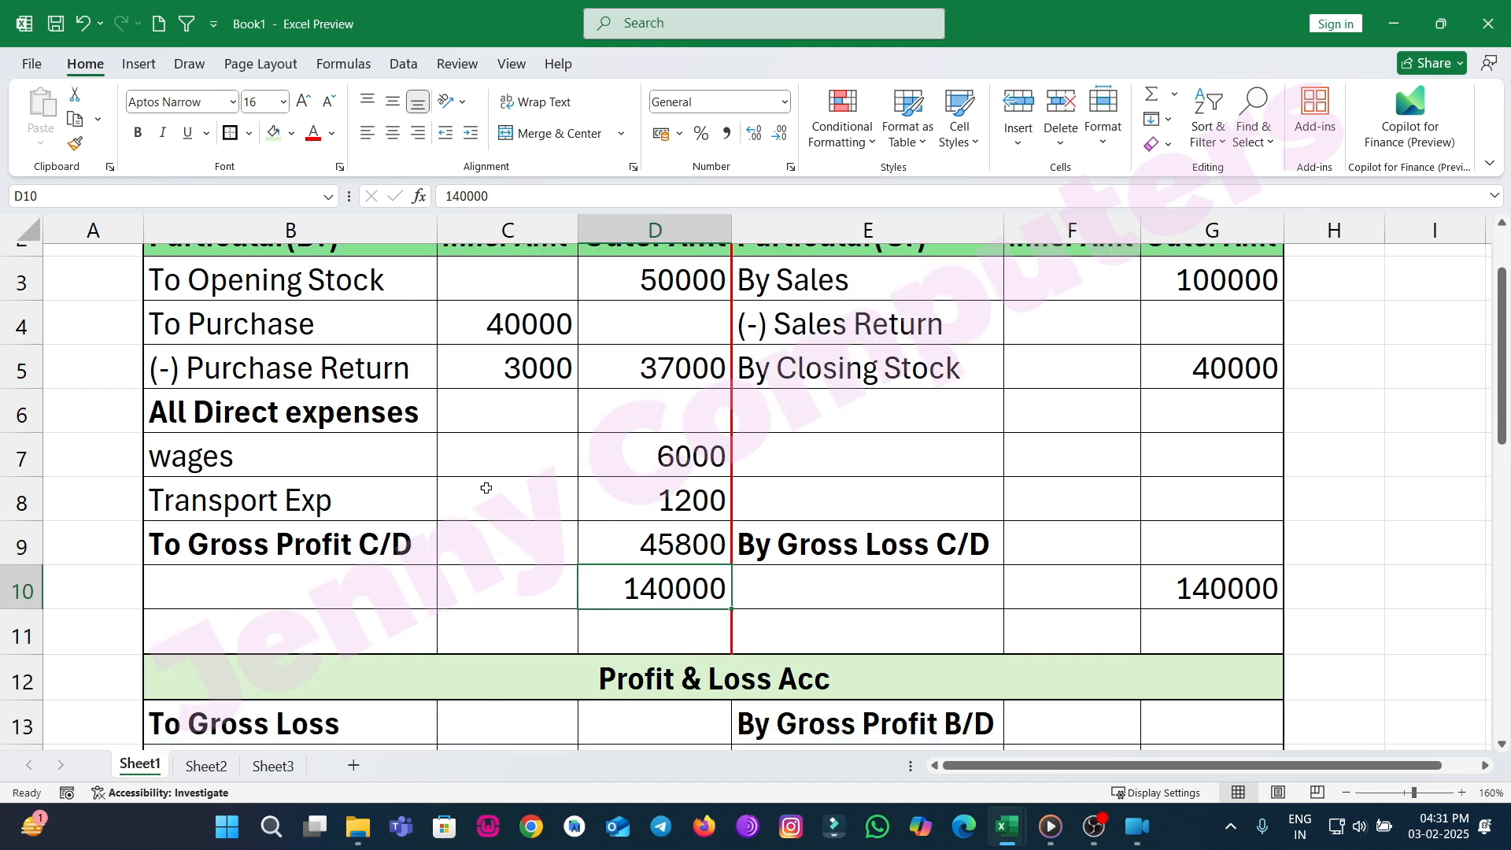
Enter 45800 as gross profit brought down in the credit Outer Amt cell of the By Gross Profit B/D row.
scroll(505, 509, "down", 1)
scroll(506, 511, "up", 1)
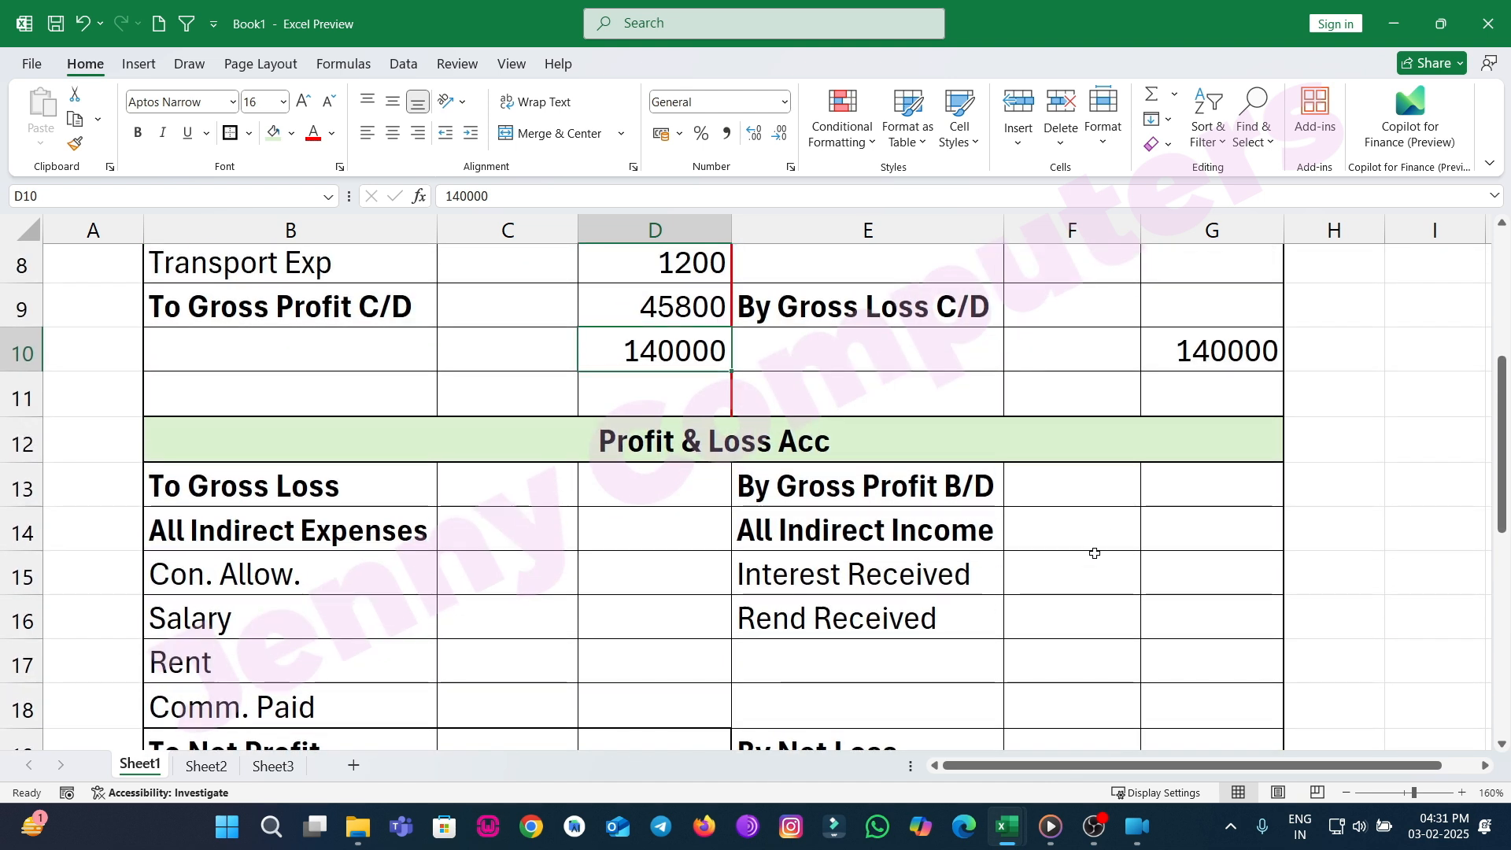
left_click(1180, 486)
type("4")
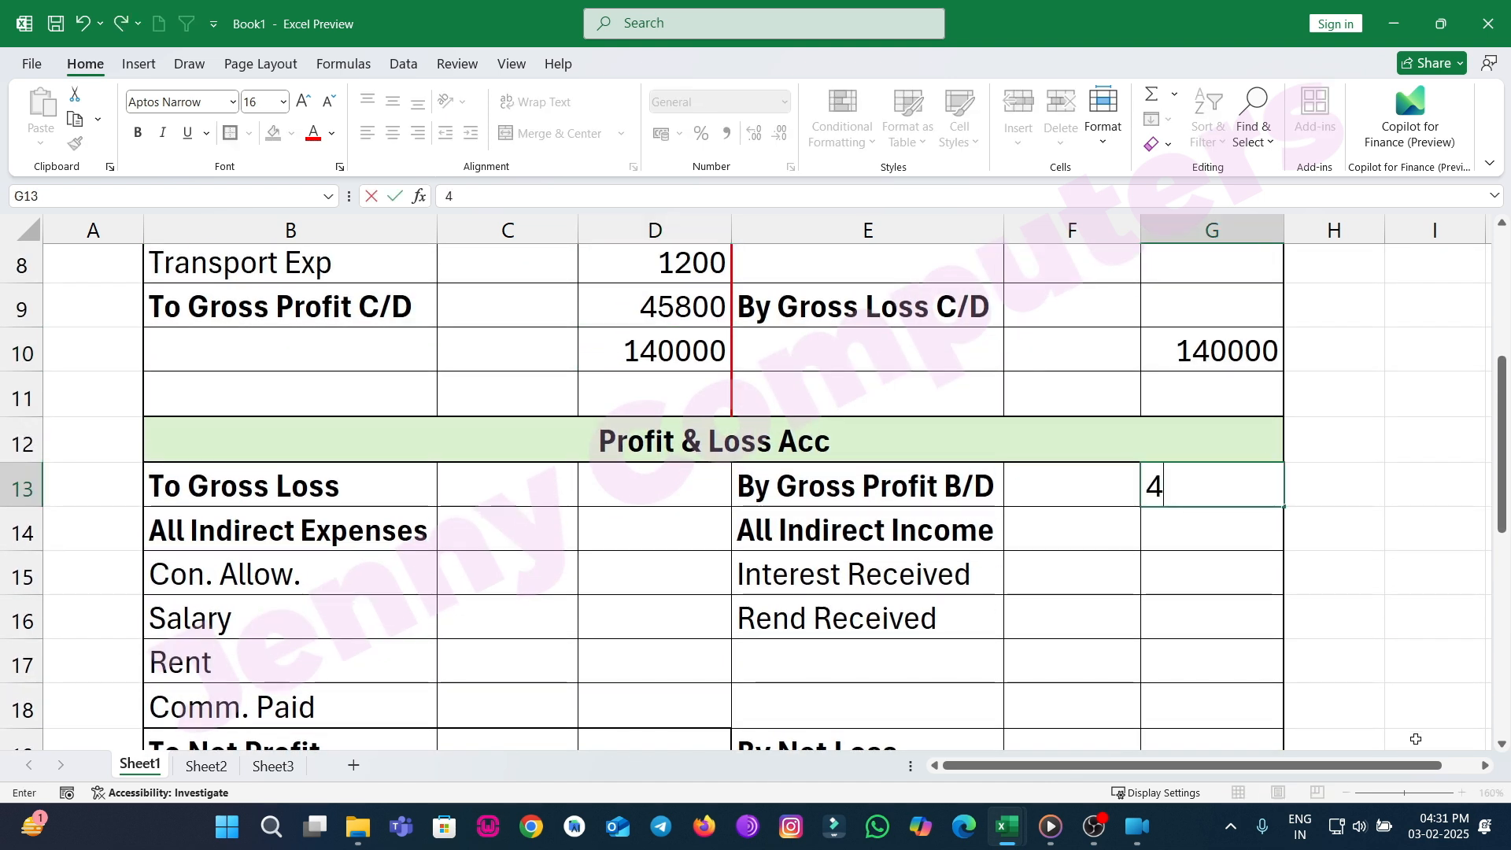
type("5800")
key("Return")
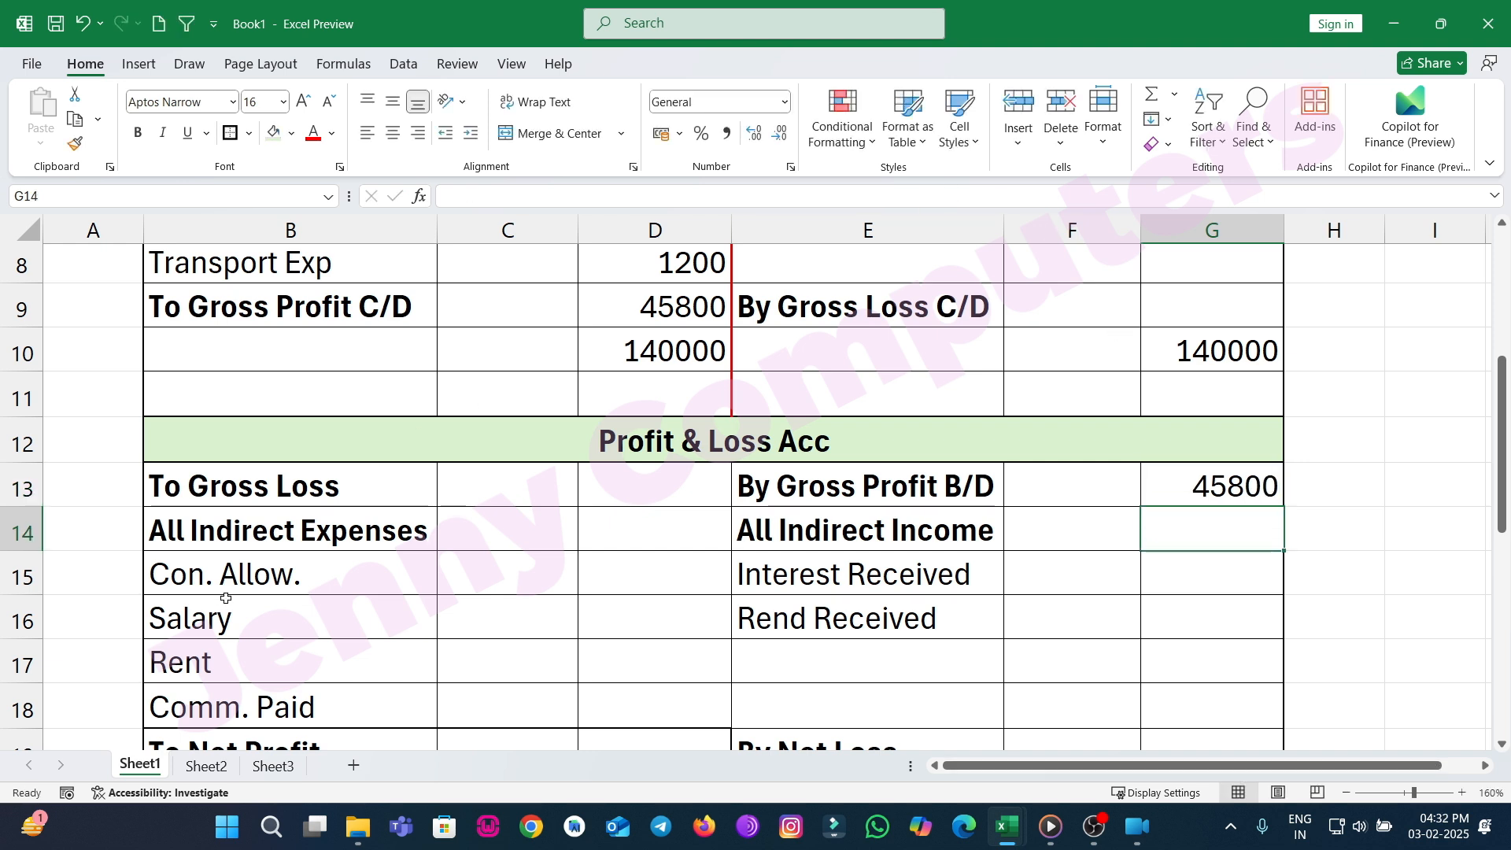
Enter 2500 for Con. Allow. and 31000 for Salary in the Profit & Loss debit Outer Amt column.
scroll(233, 598, "down", 1)
scroll(233, 598, "up", 1)
scroll(236, 598, "down", 1)
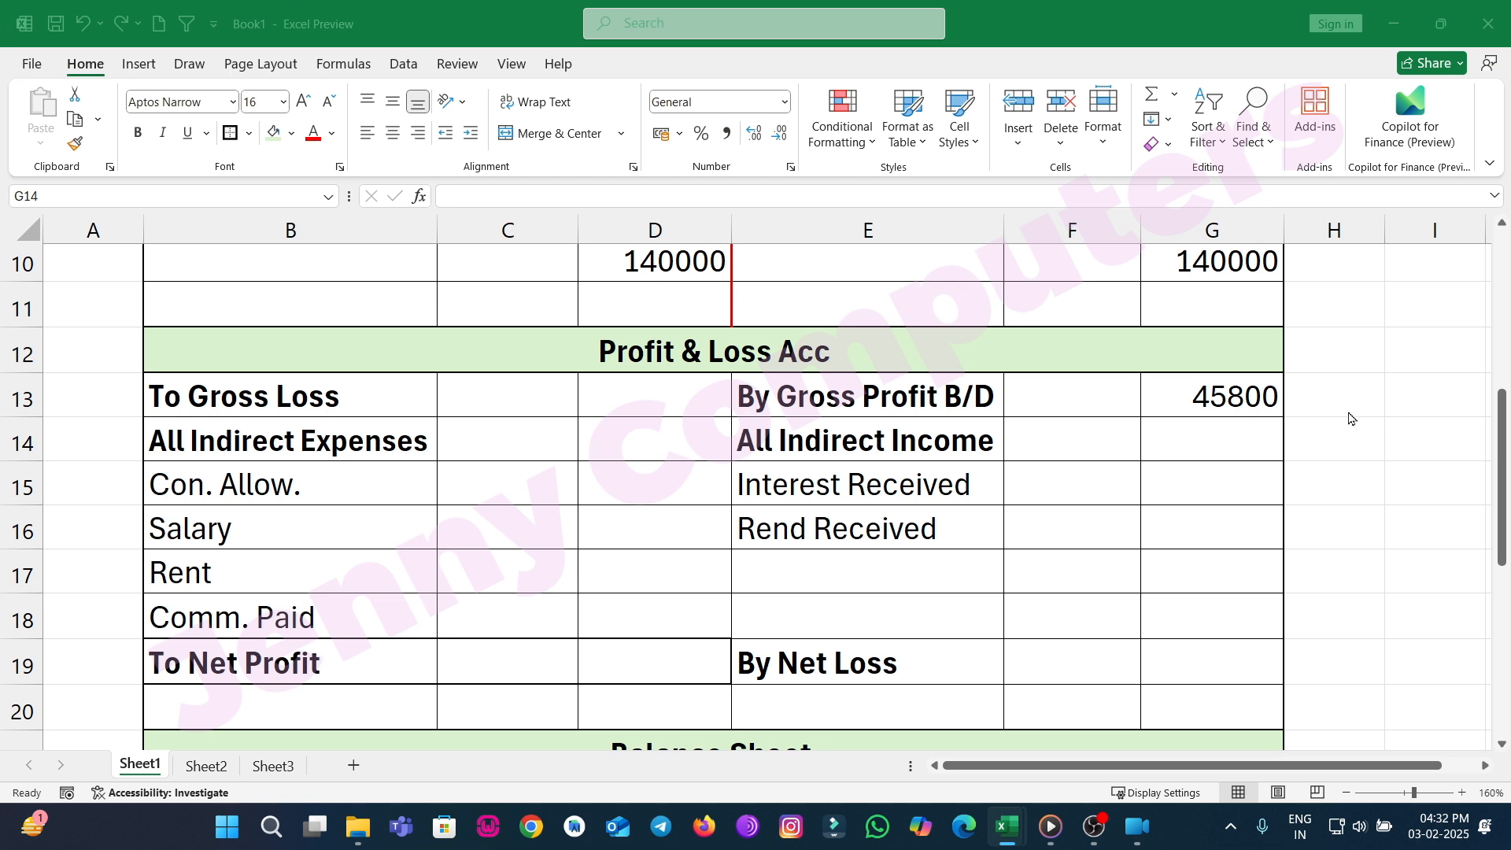
left_click(615, 480)
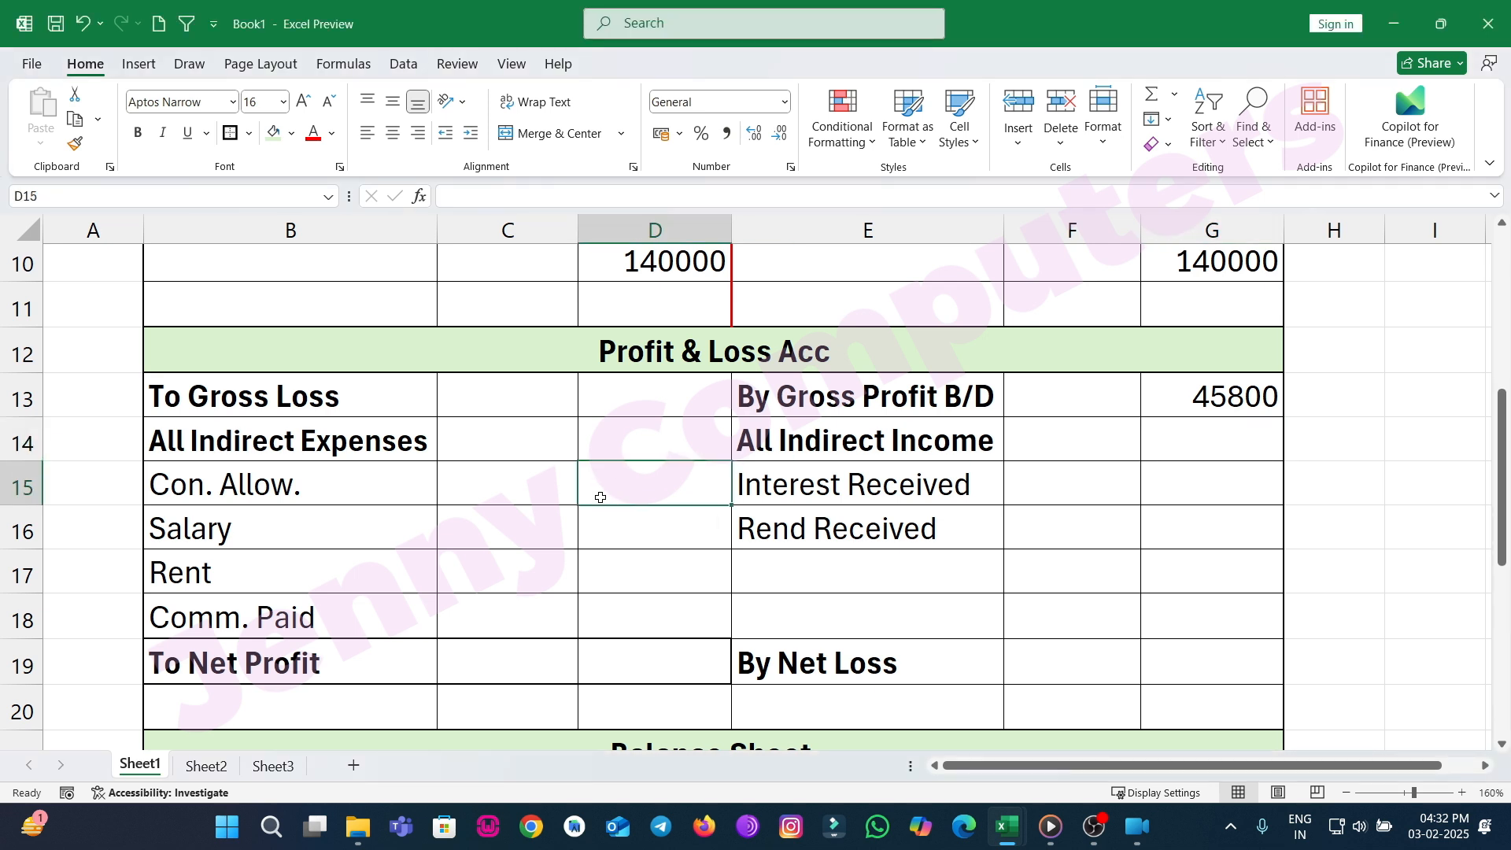
type("2500")
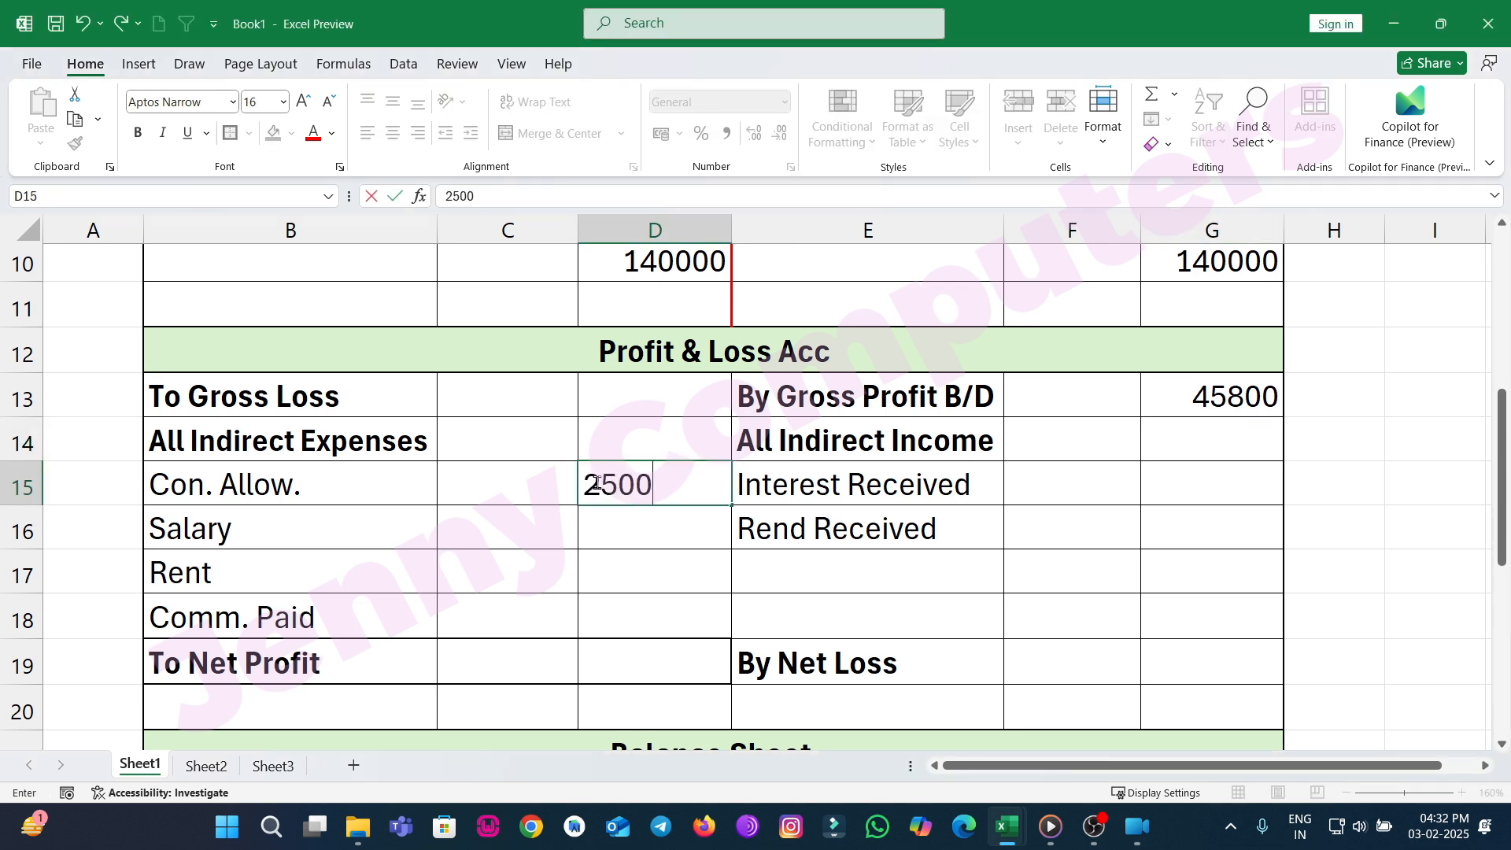
key("Return")
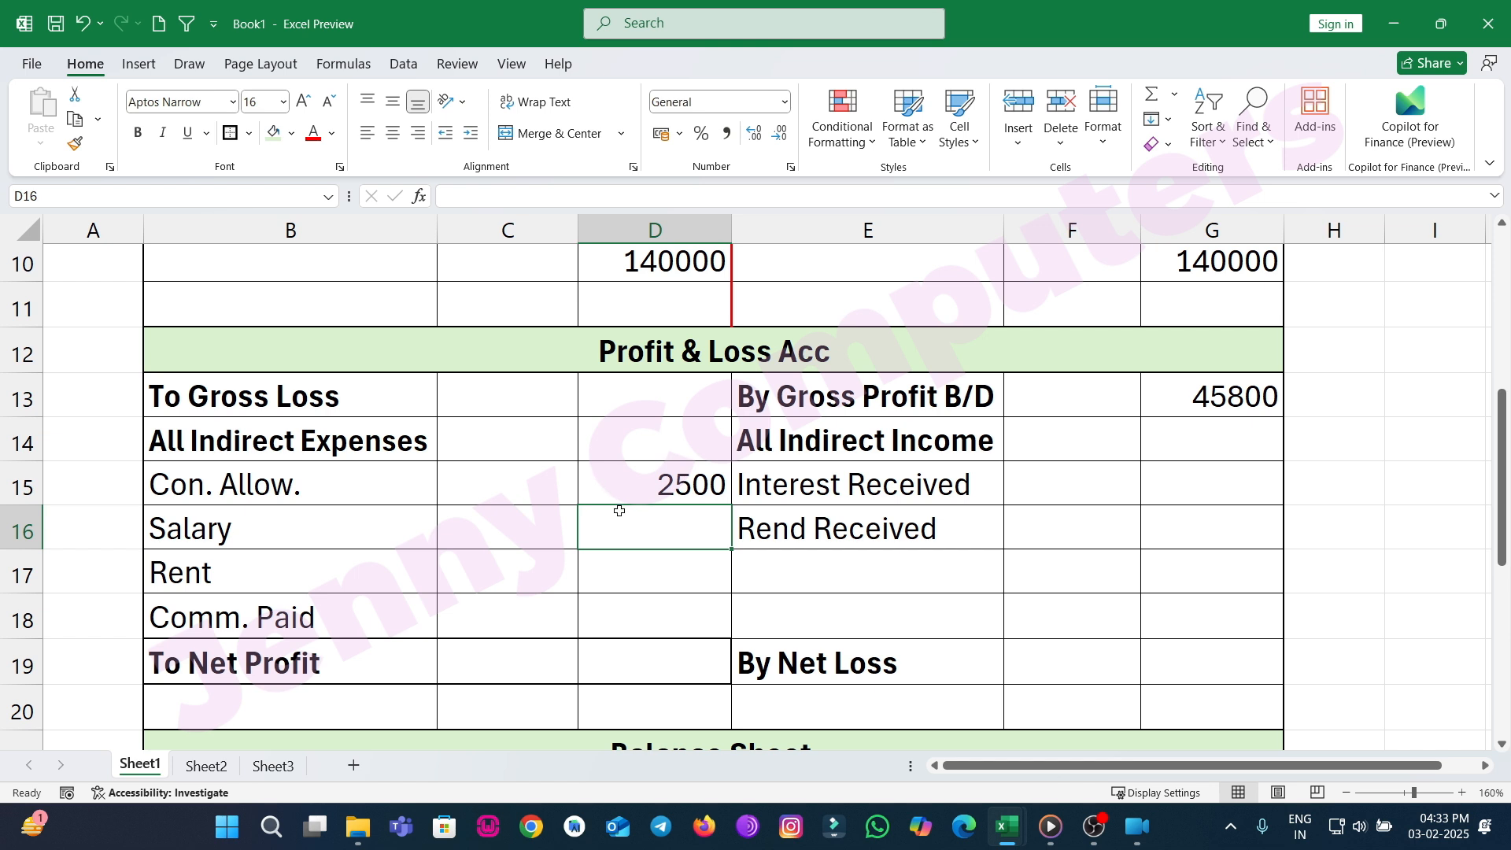
type("31000")
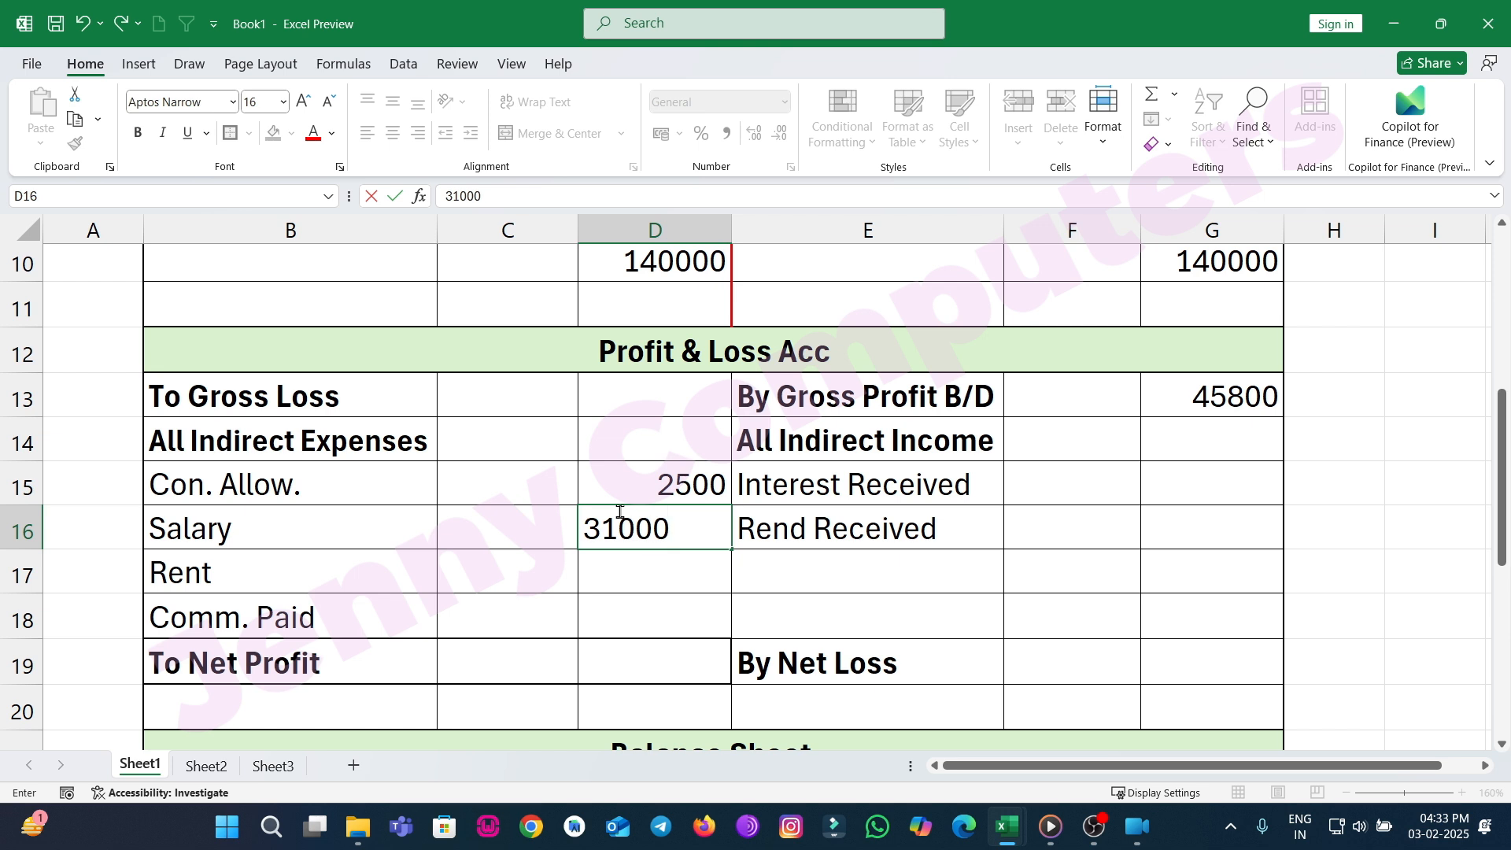
key("Return")
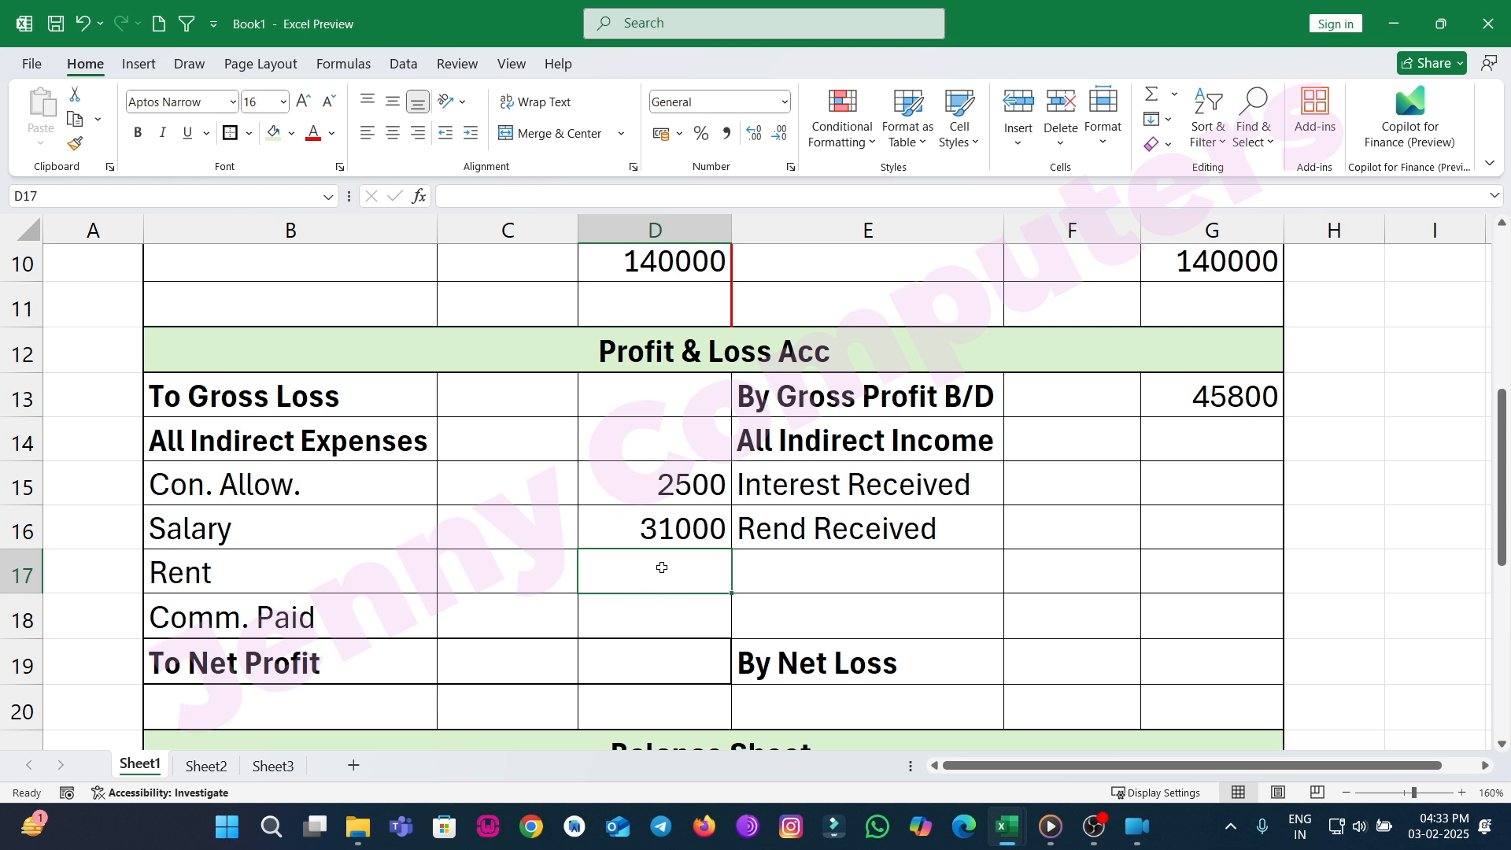
Enter 3000 for Rent and 2000 for Comm. Paid in the Profit & Loss debit Outer Amt column.
type("3000")
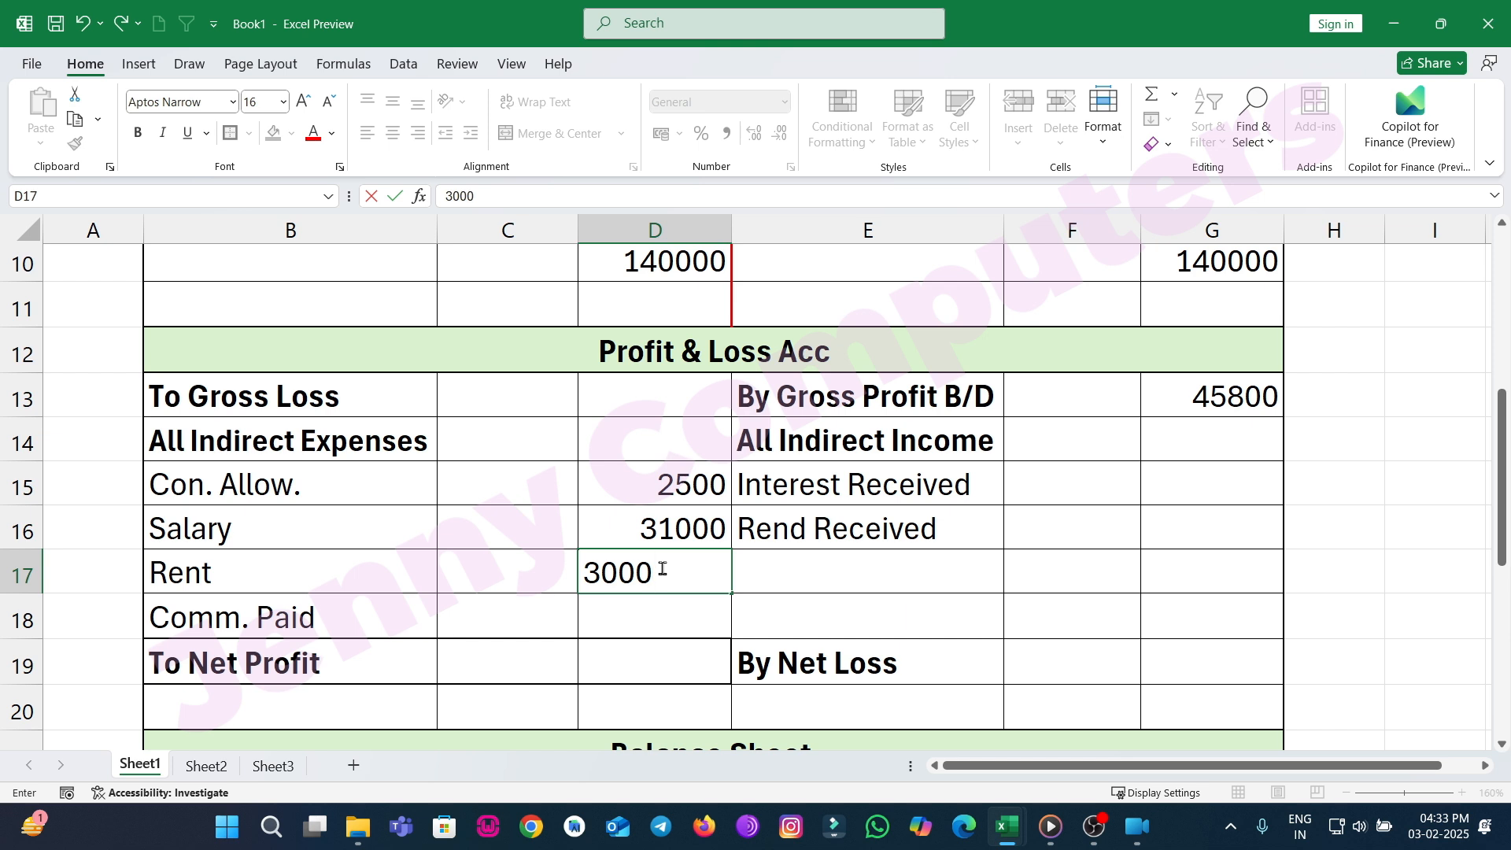
key("Return")
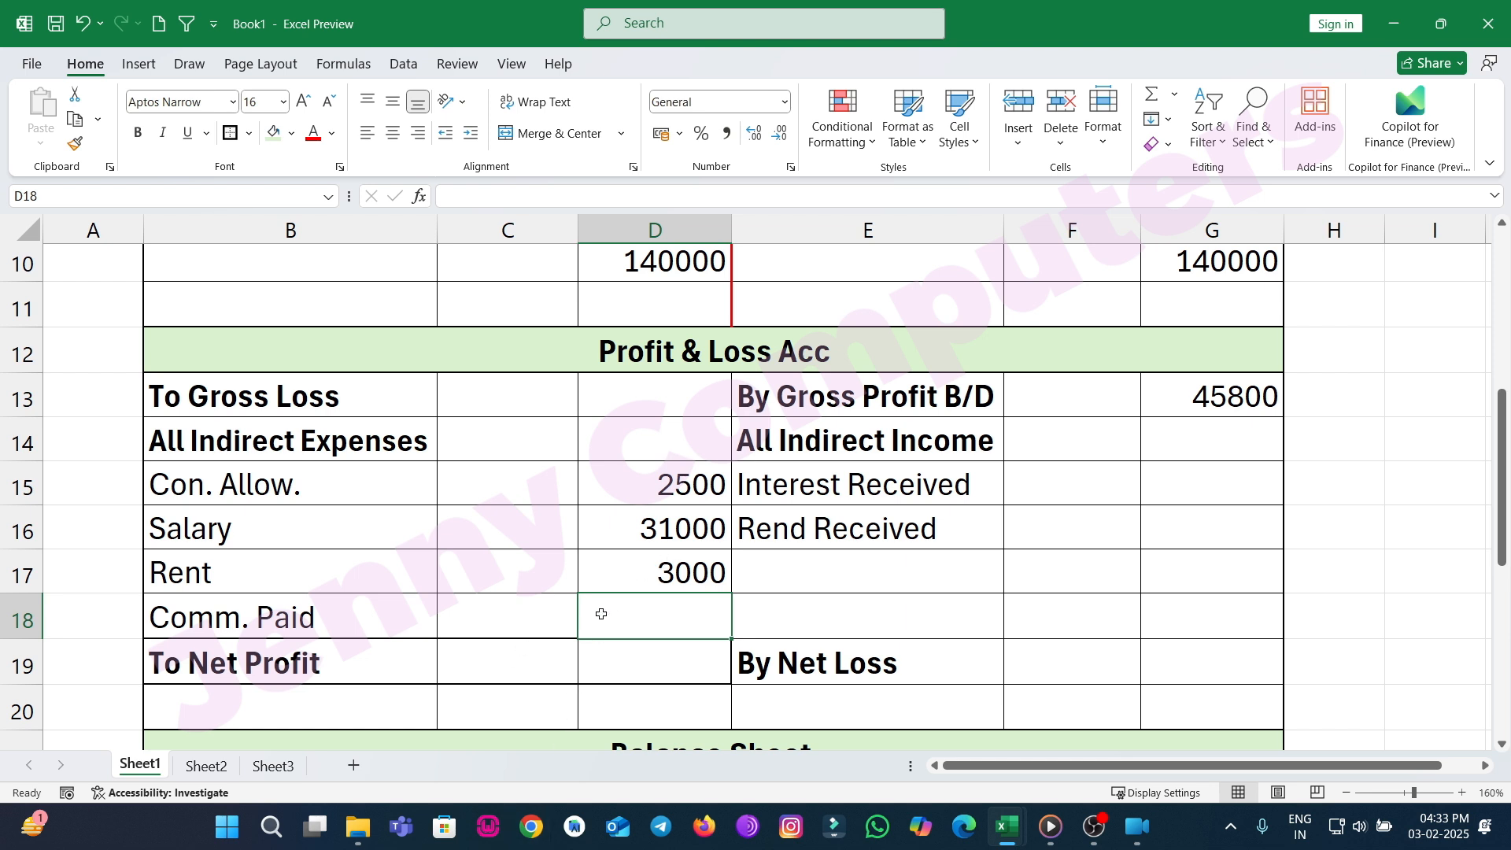
type("2000")
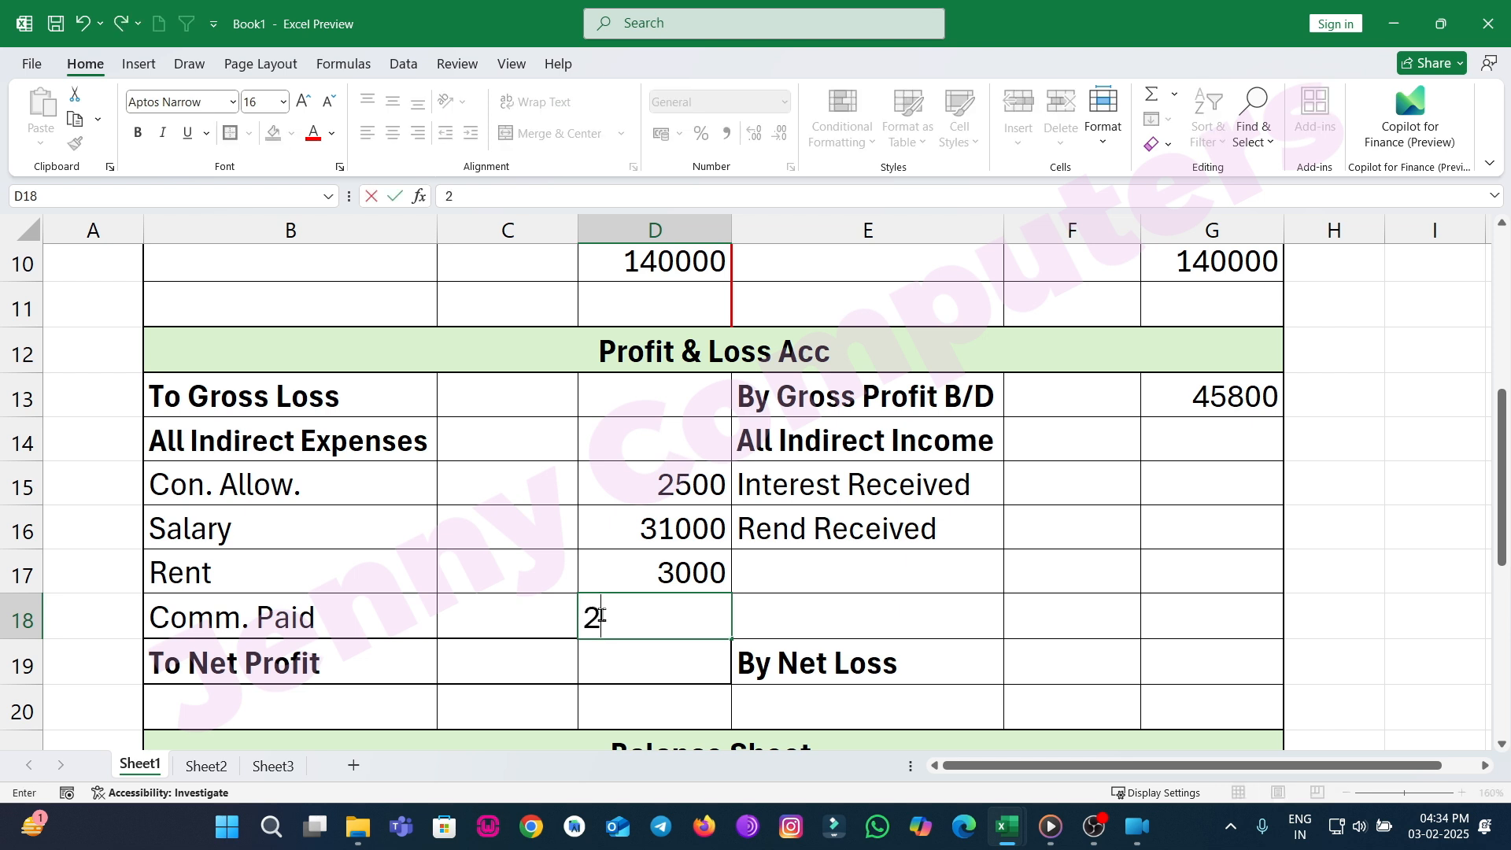
key("Up")
key("Up")
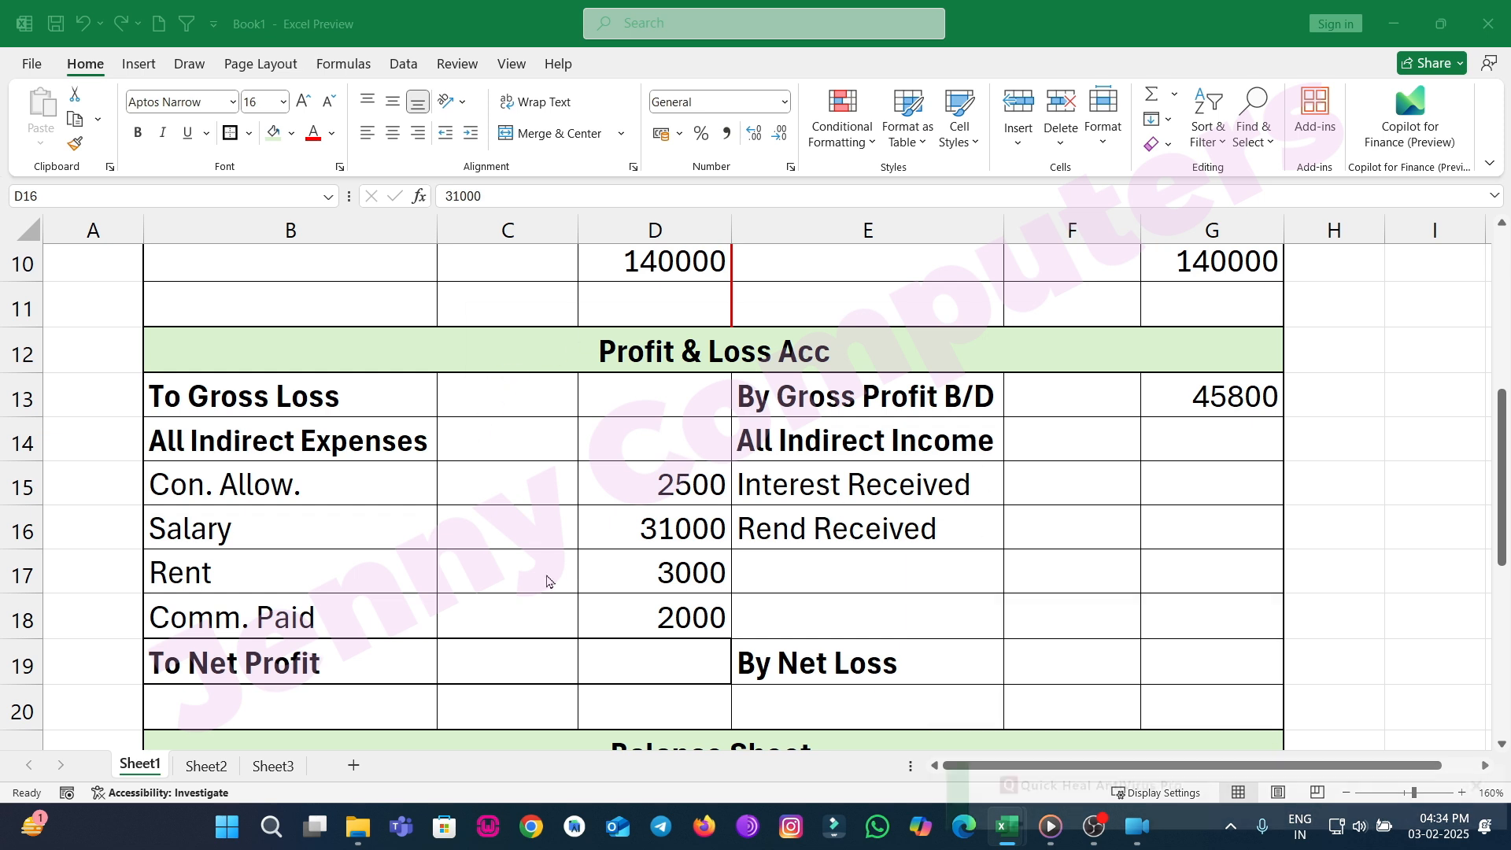
Clear the Interest Received and Rend Received labels from the indirect income rows and dismiss the notification.
left_click(887, 474)
left_click_drag(912, 528, 919, 554)
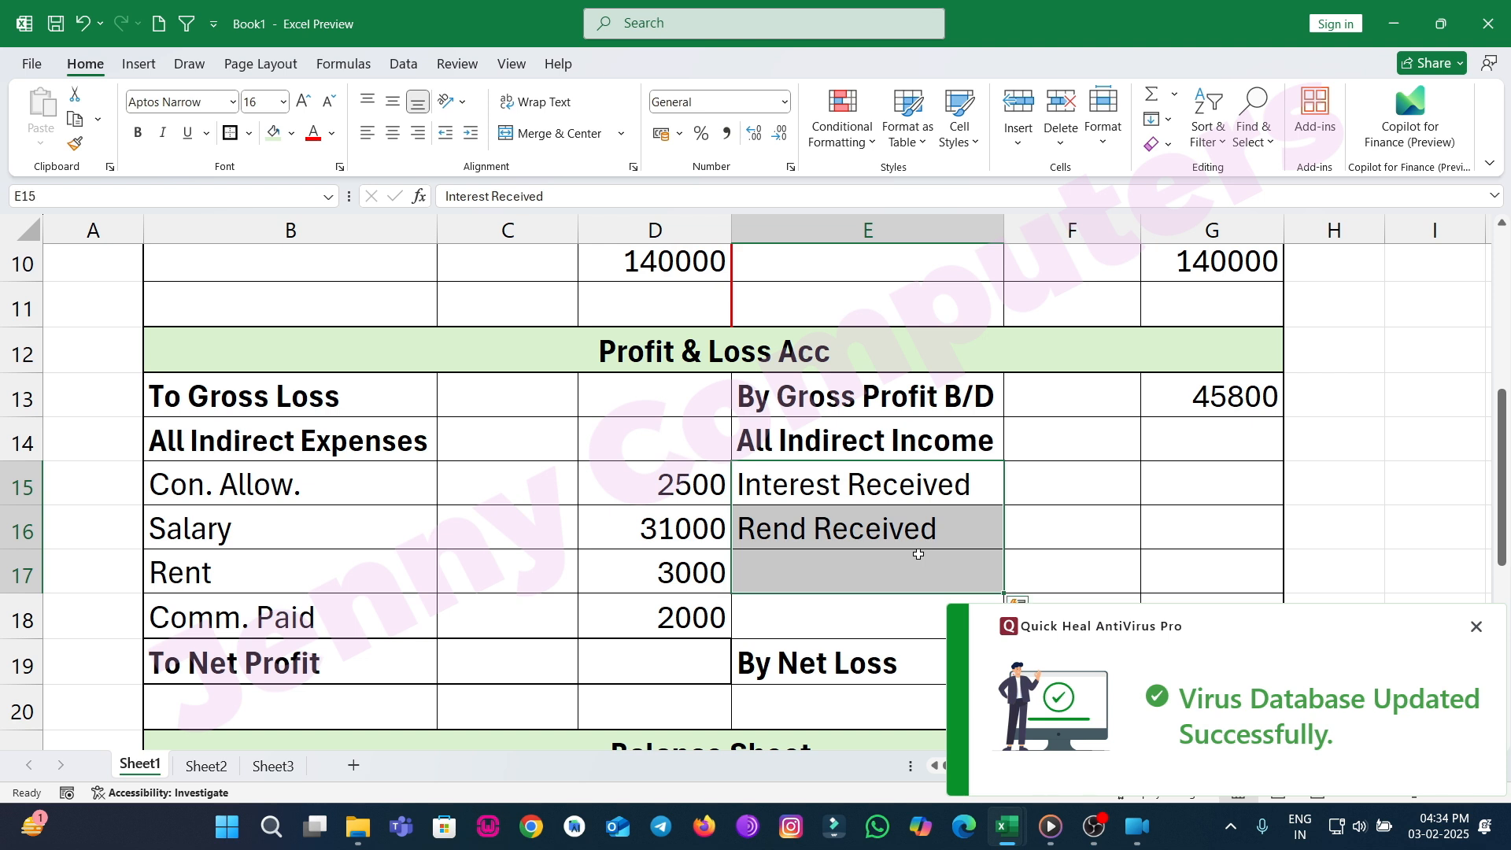
key("End")
key("Delete")
left_click(1114, 532)
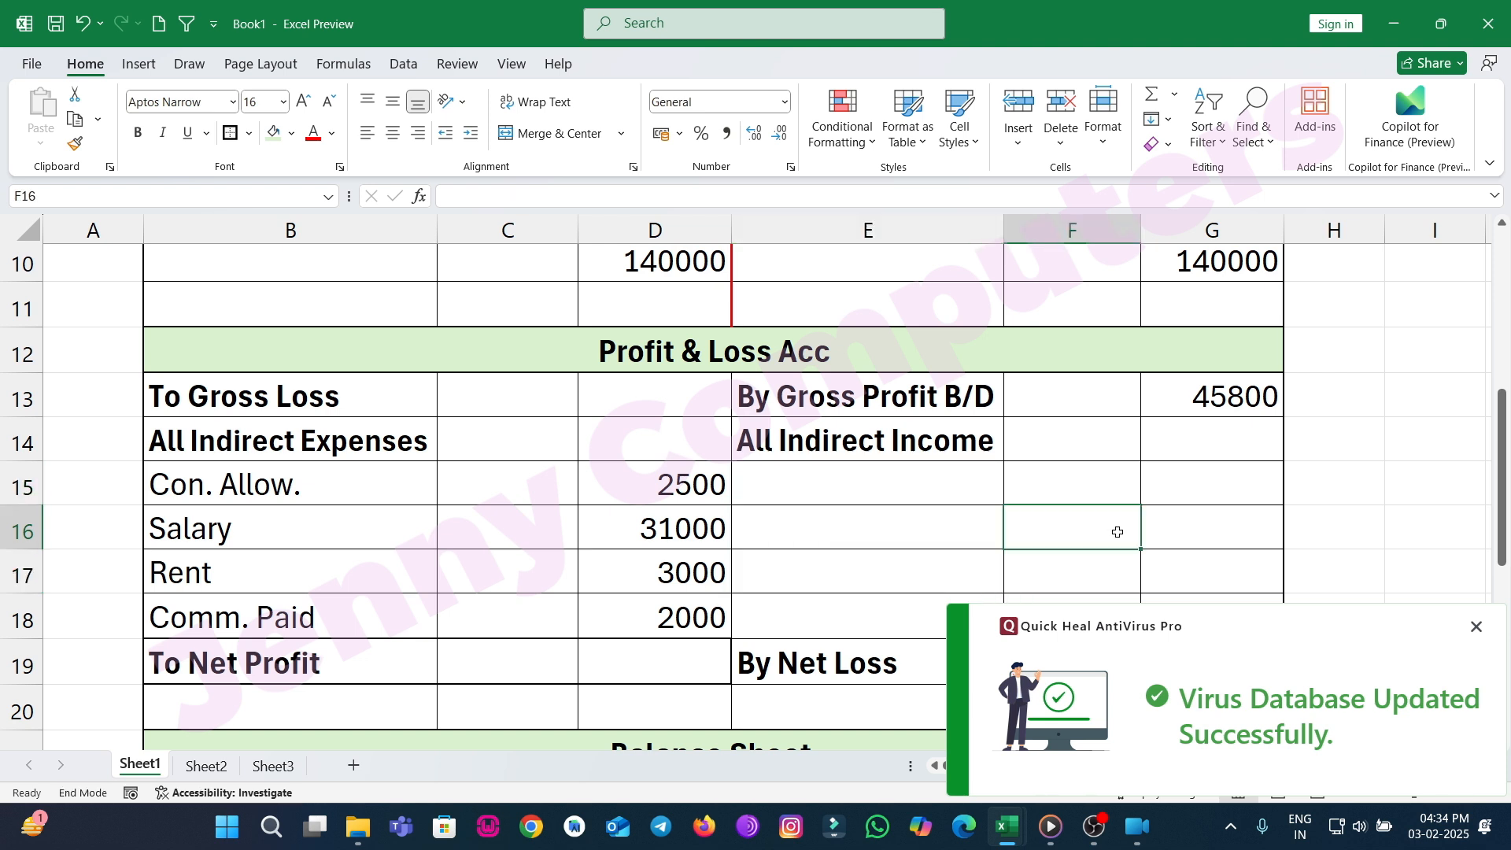
left_click(1475, 629)
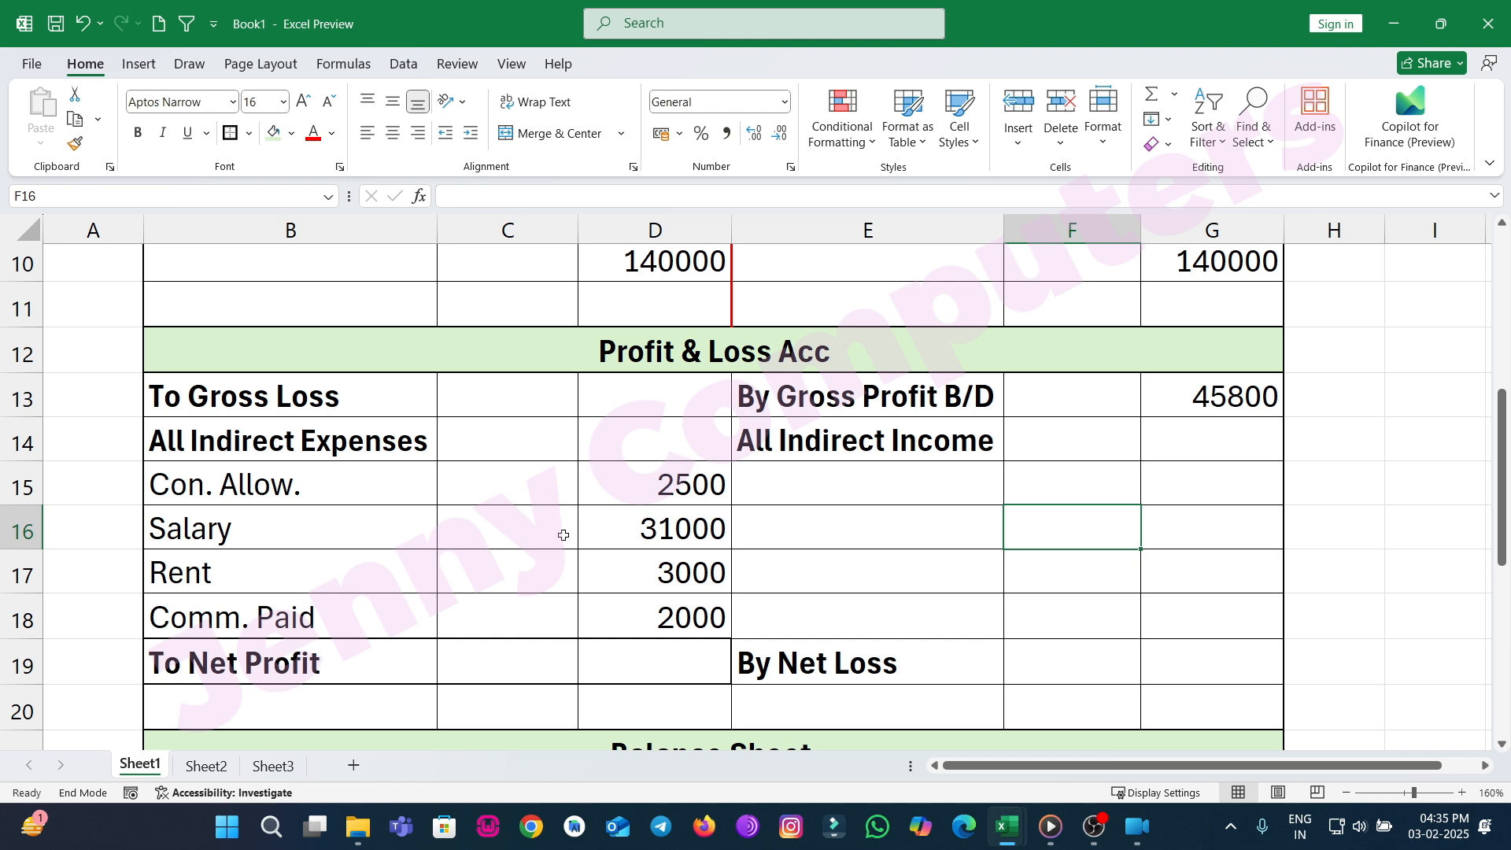
Enter 45800 as the Profit & Loss total in both Outer Amt columns of row 20, and 7300 as net profit.
scroll(563, 535, "down", 2)
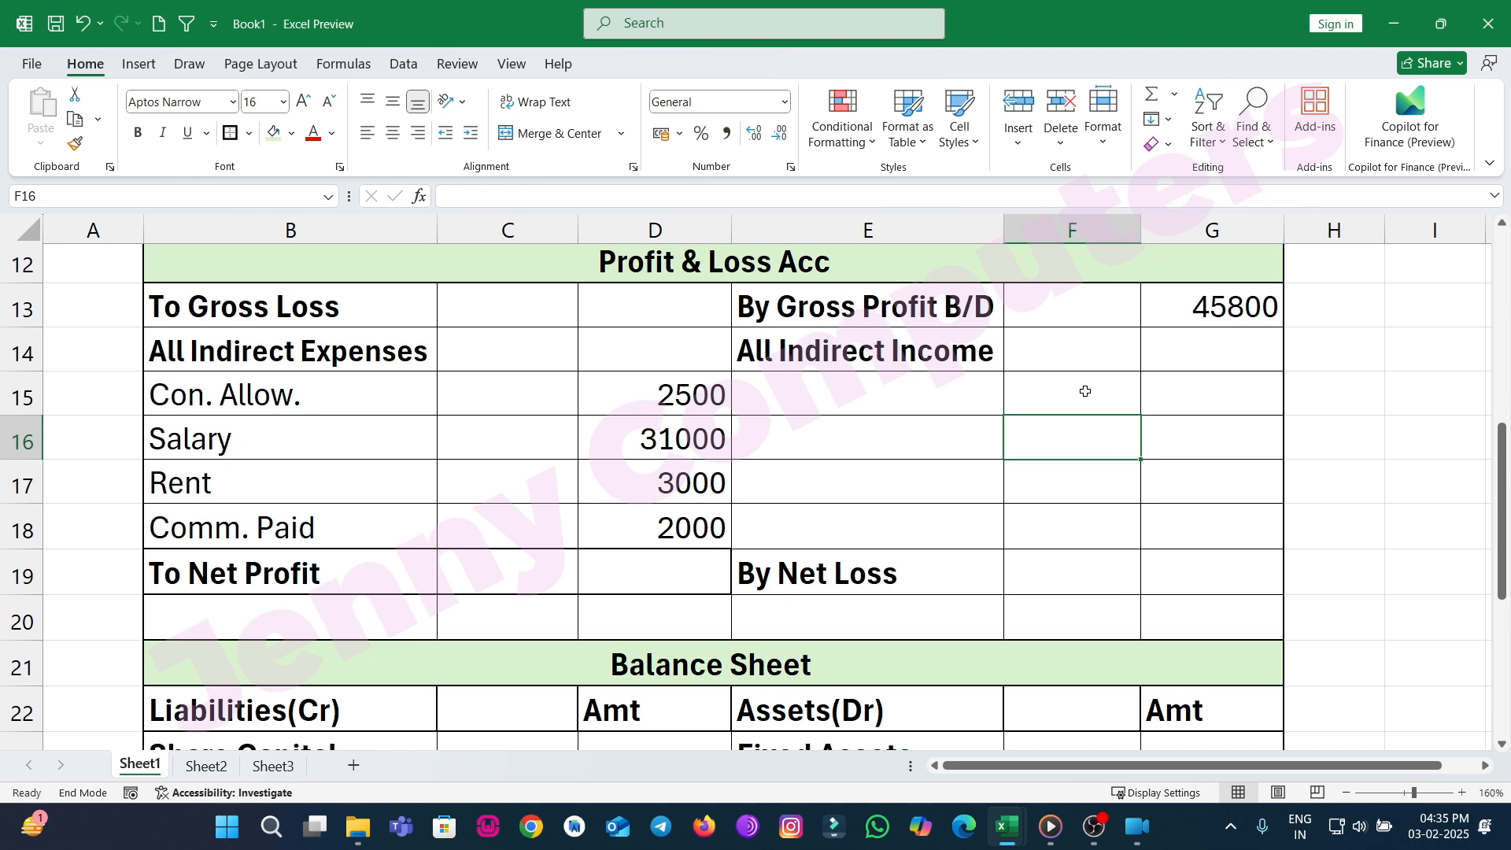
left_click(1180, 622)
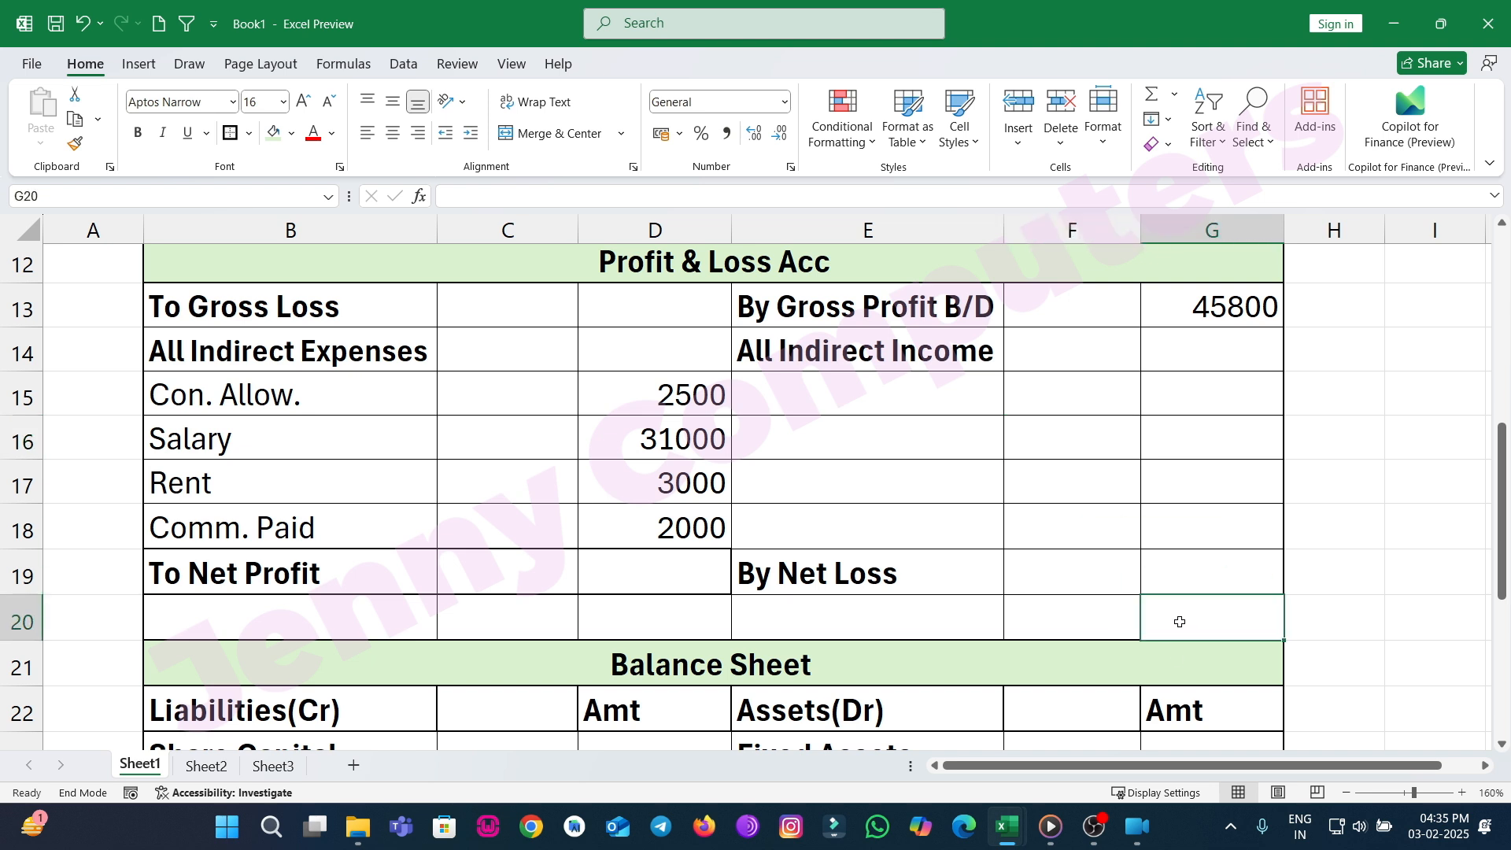
type("45800")
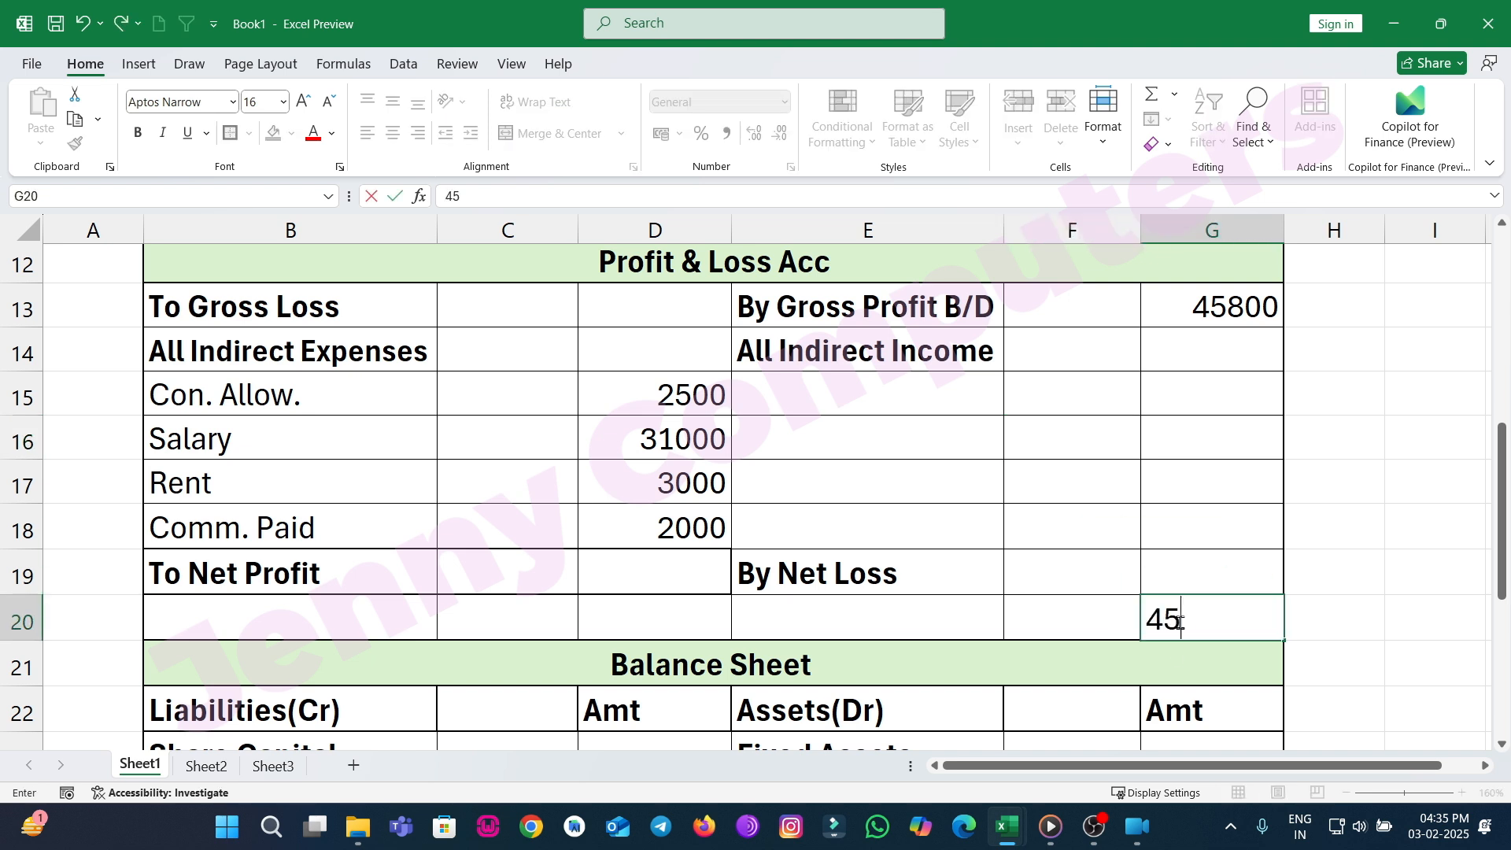
key("Left")
key("Left")
key("Left")
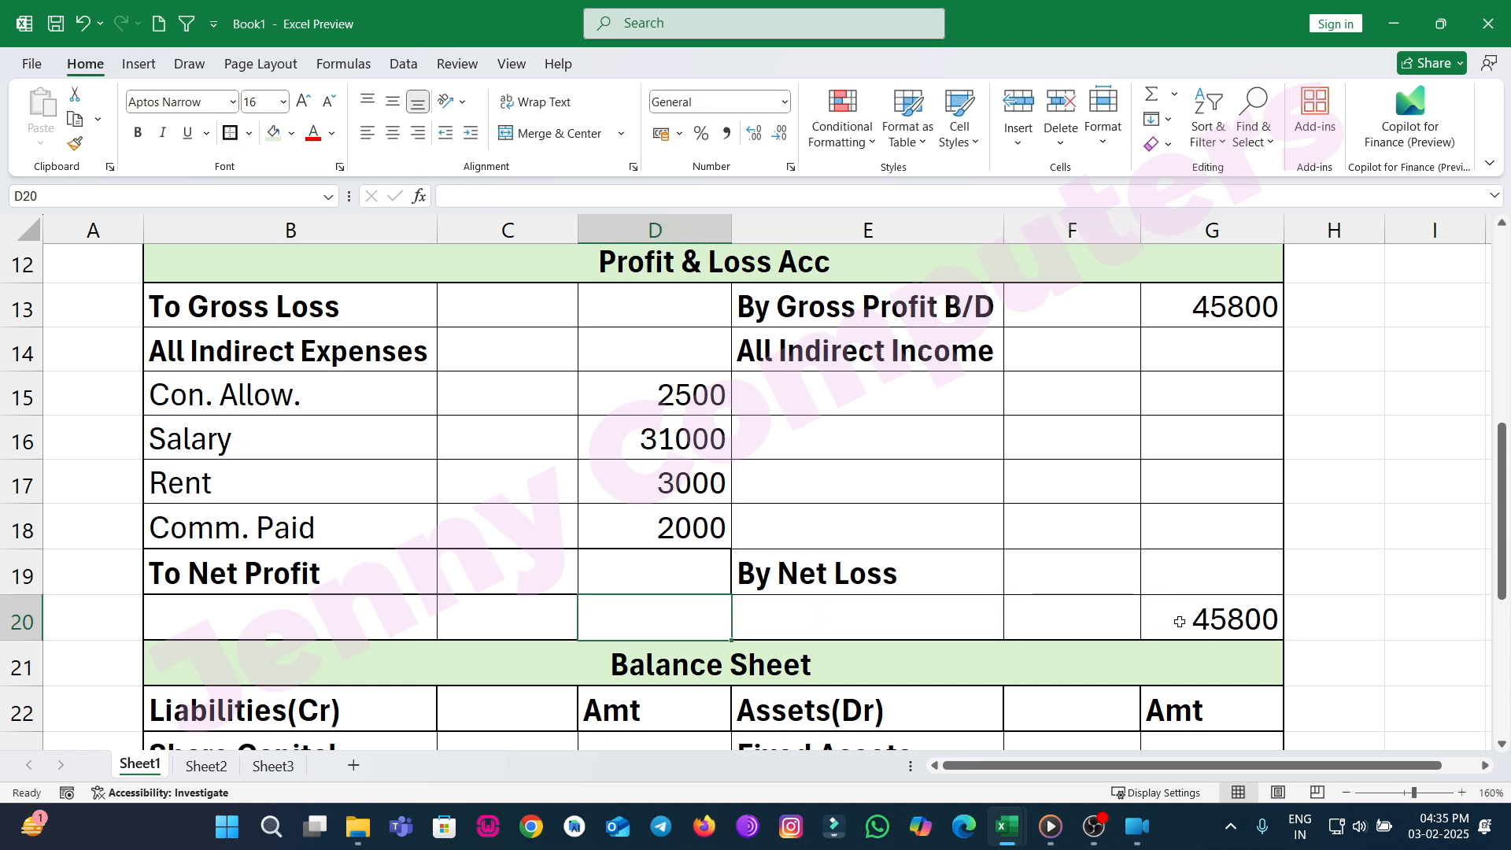
type("45800")
key("Up")
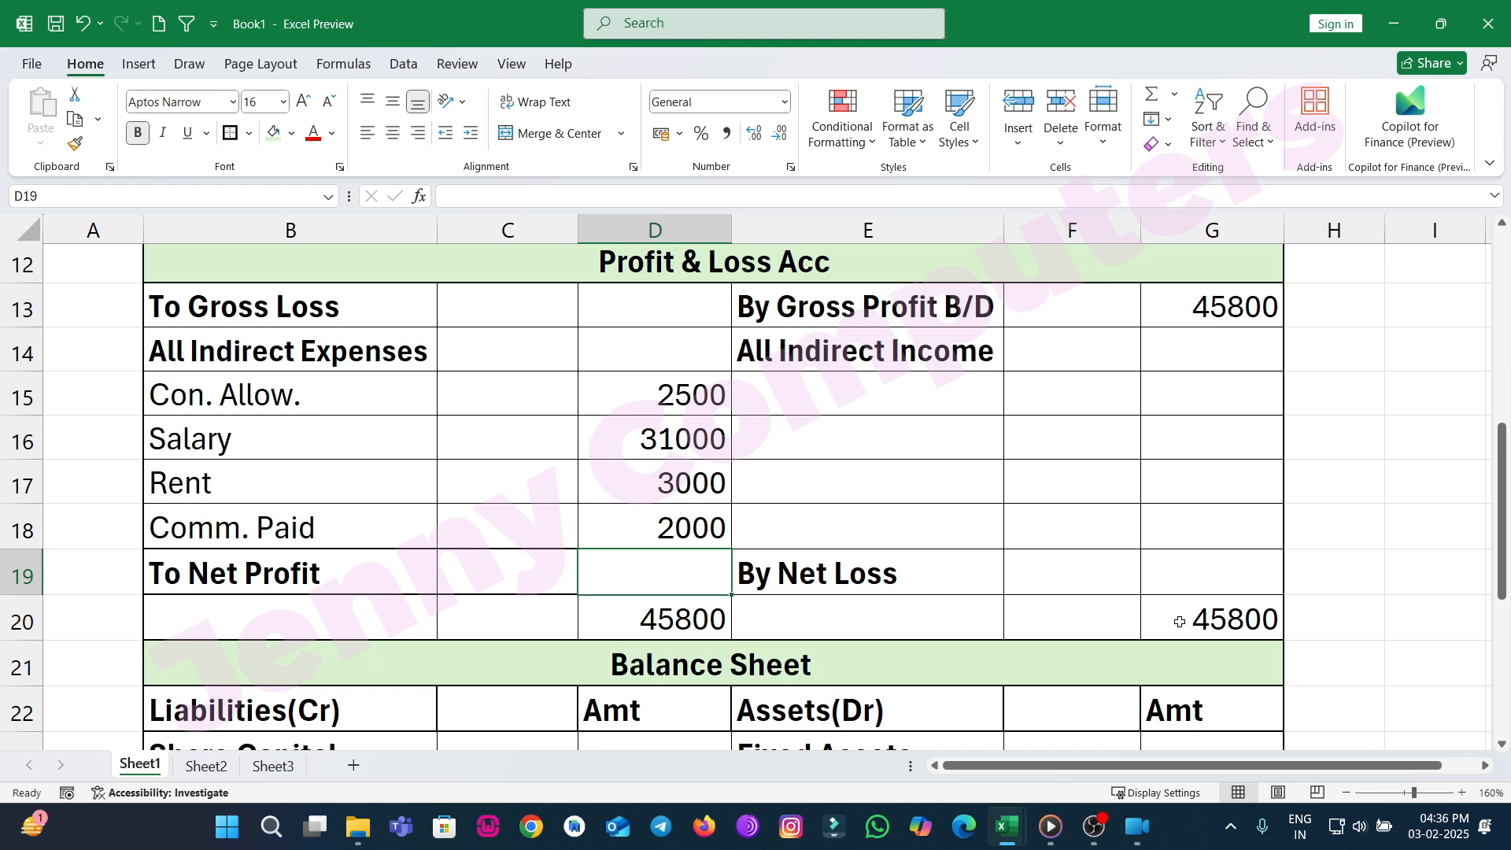
type("7300")
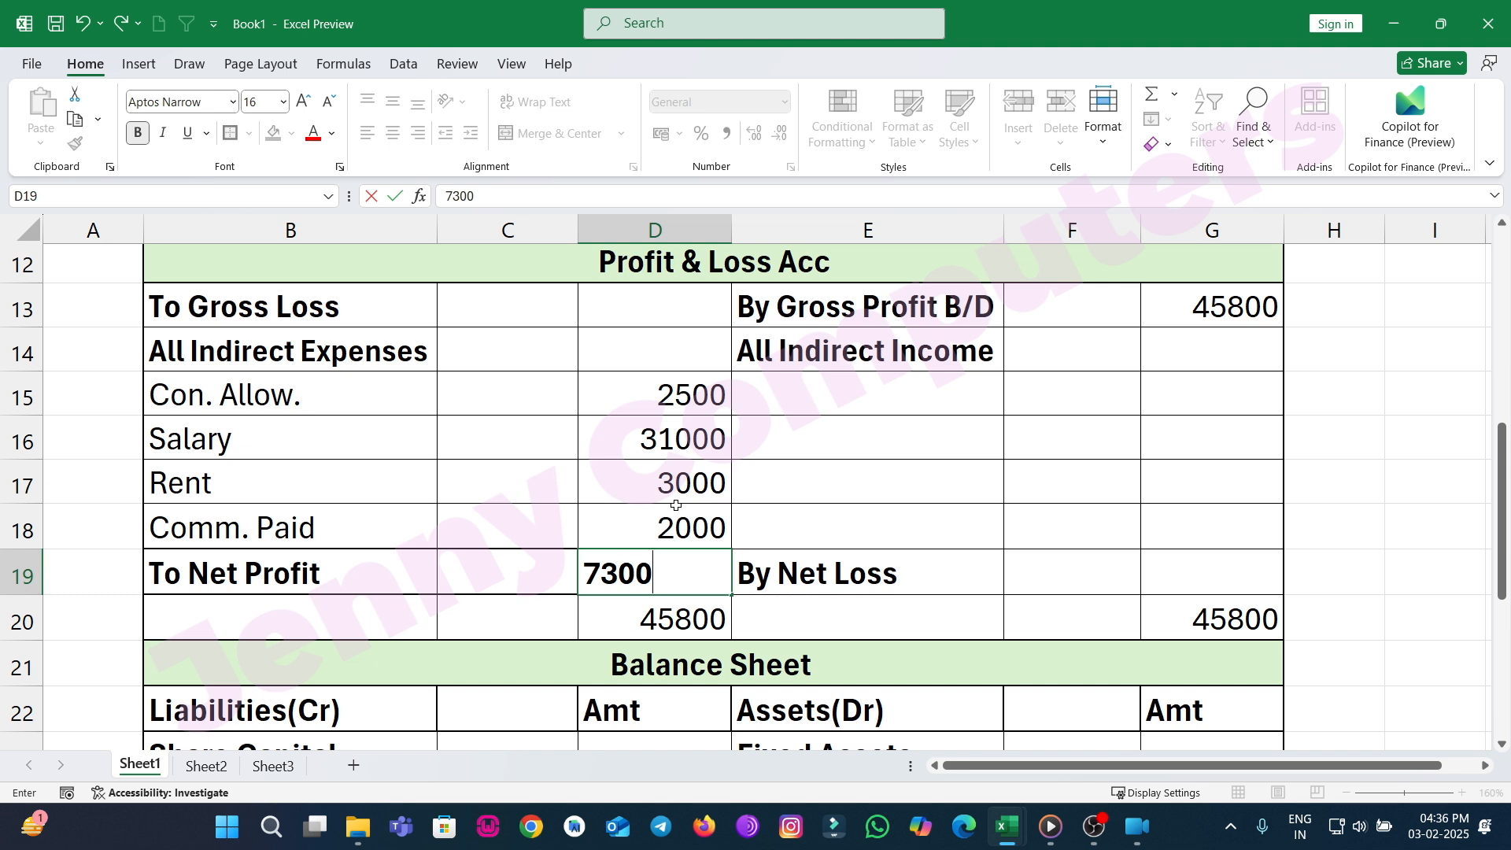
left_click(756, 507)
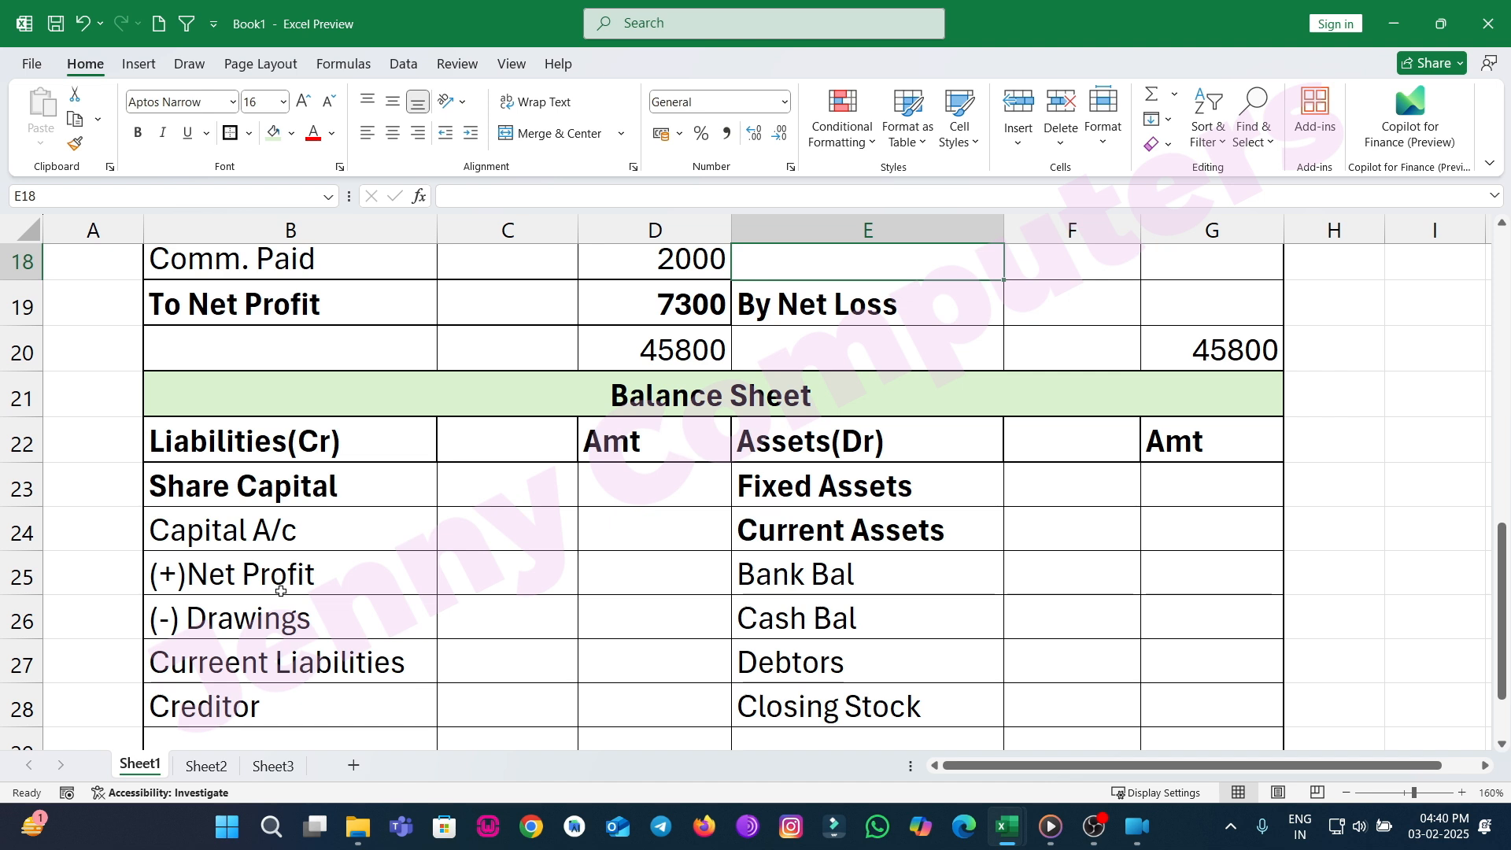
Enter 68000 for Capital A/c and 7300 for net profit in the Balance Sheet liabilities Amt column.
left_click(468, 583)
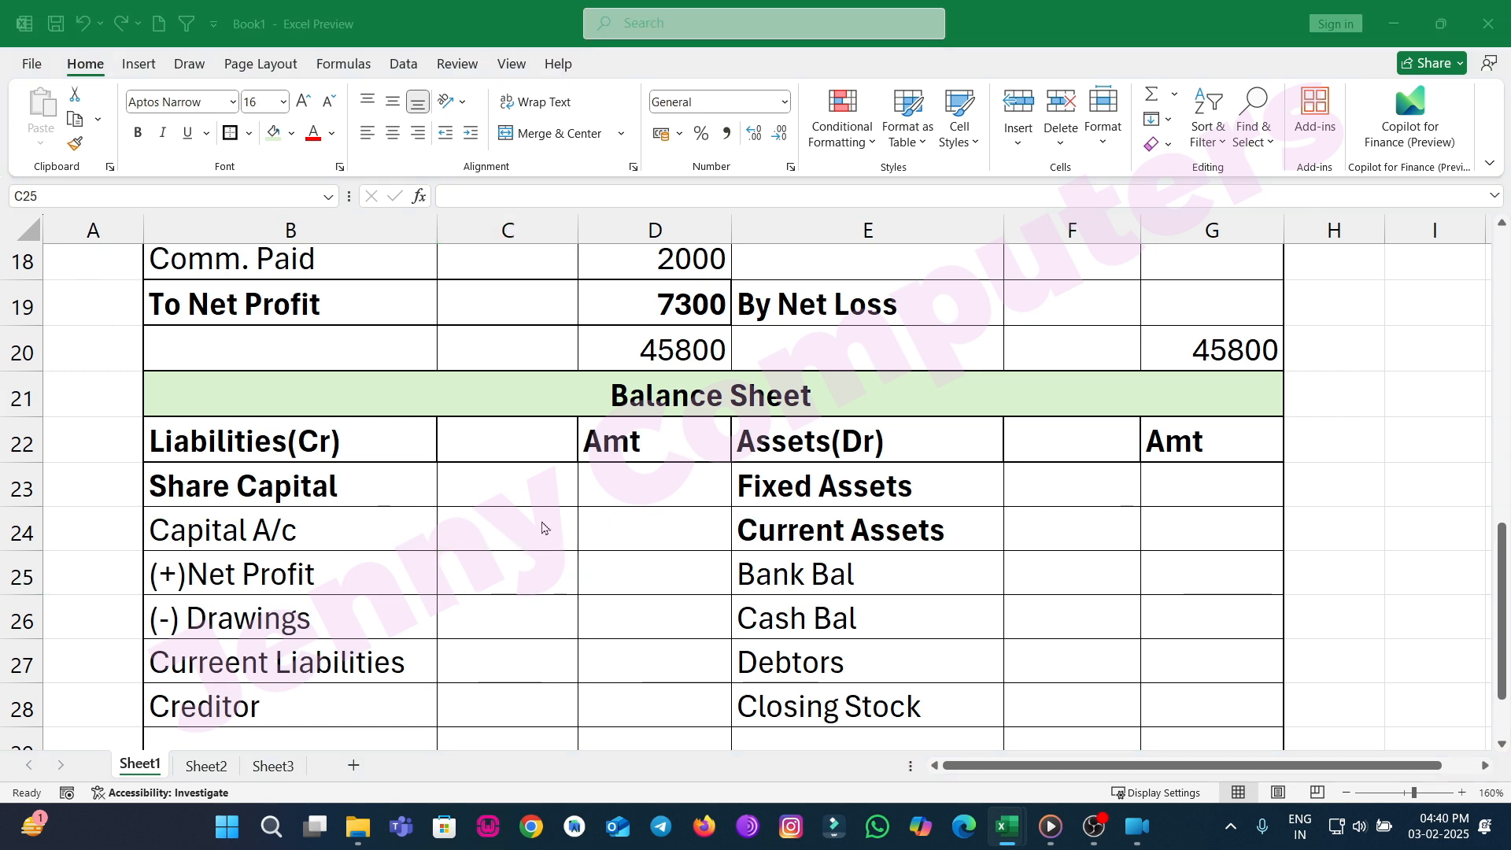
left_click(609, 529)
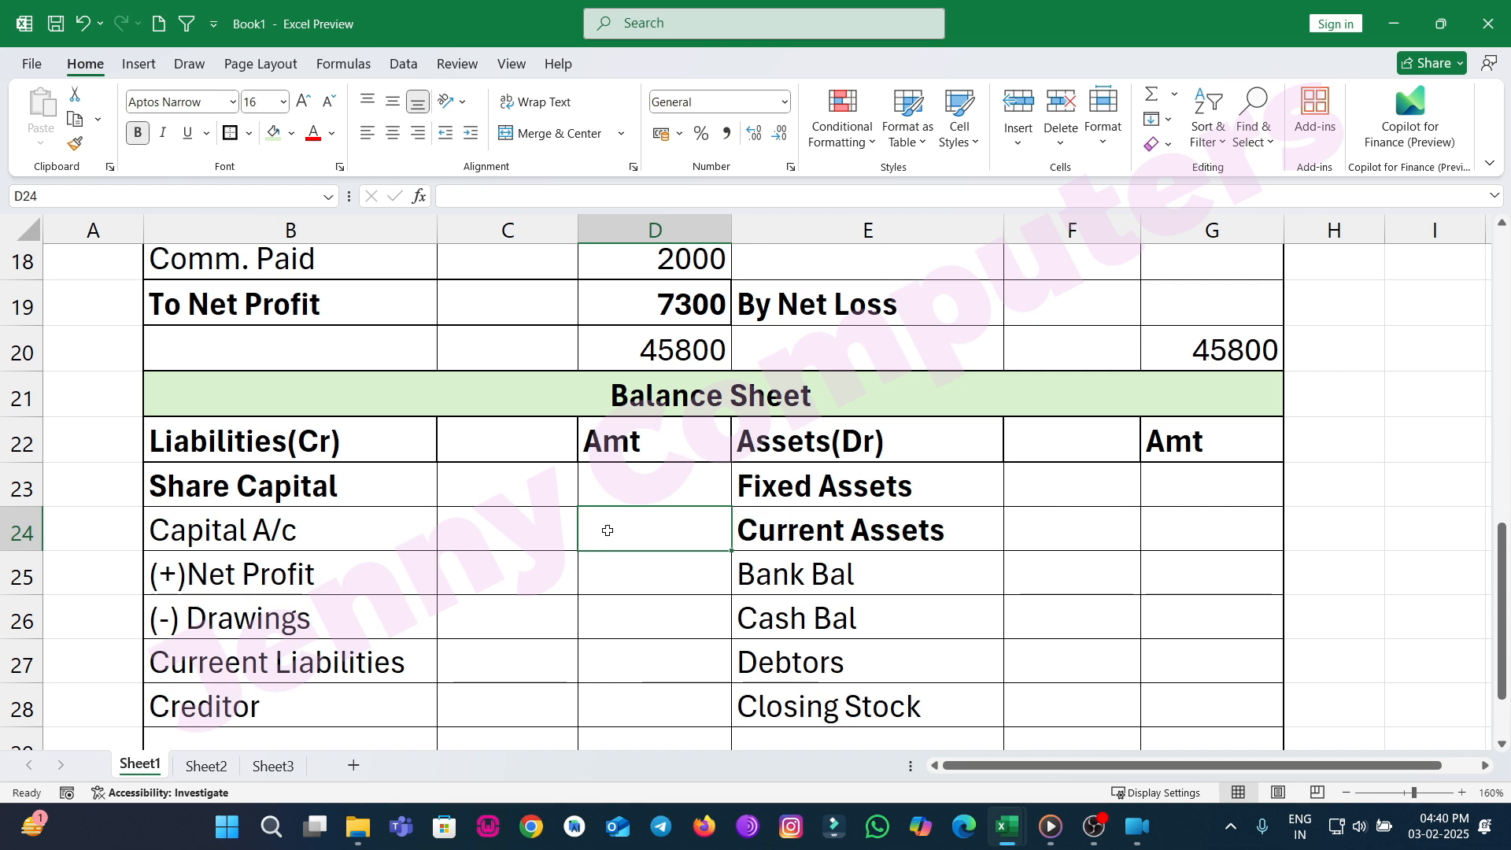
type("68")
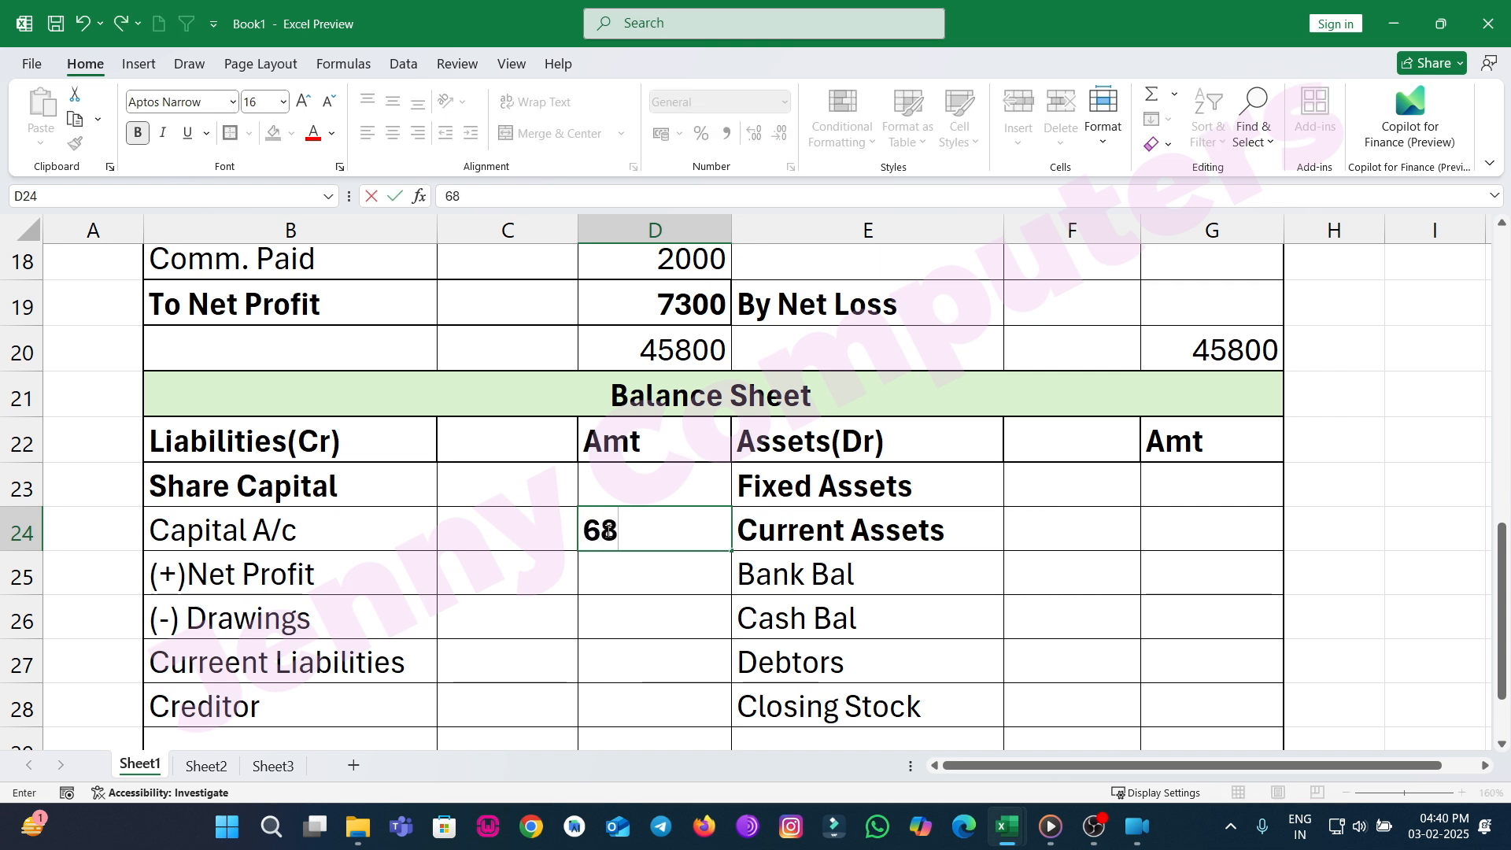
type("000")
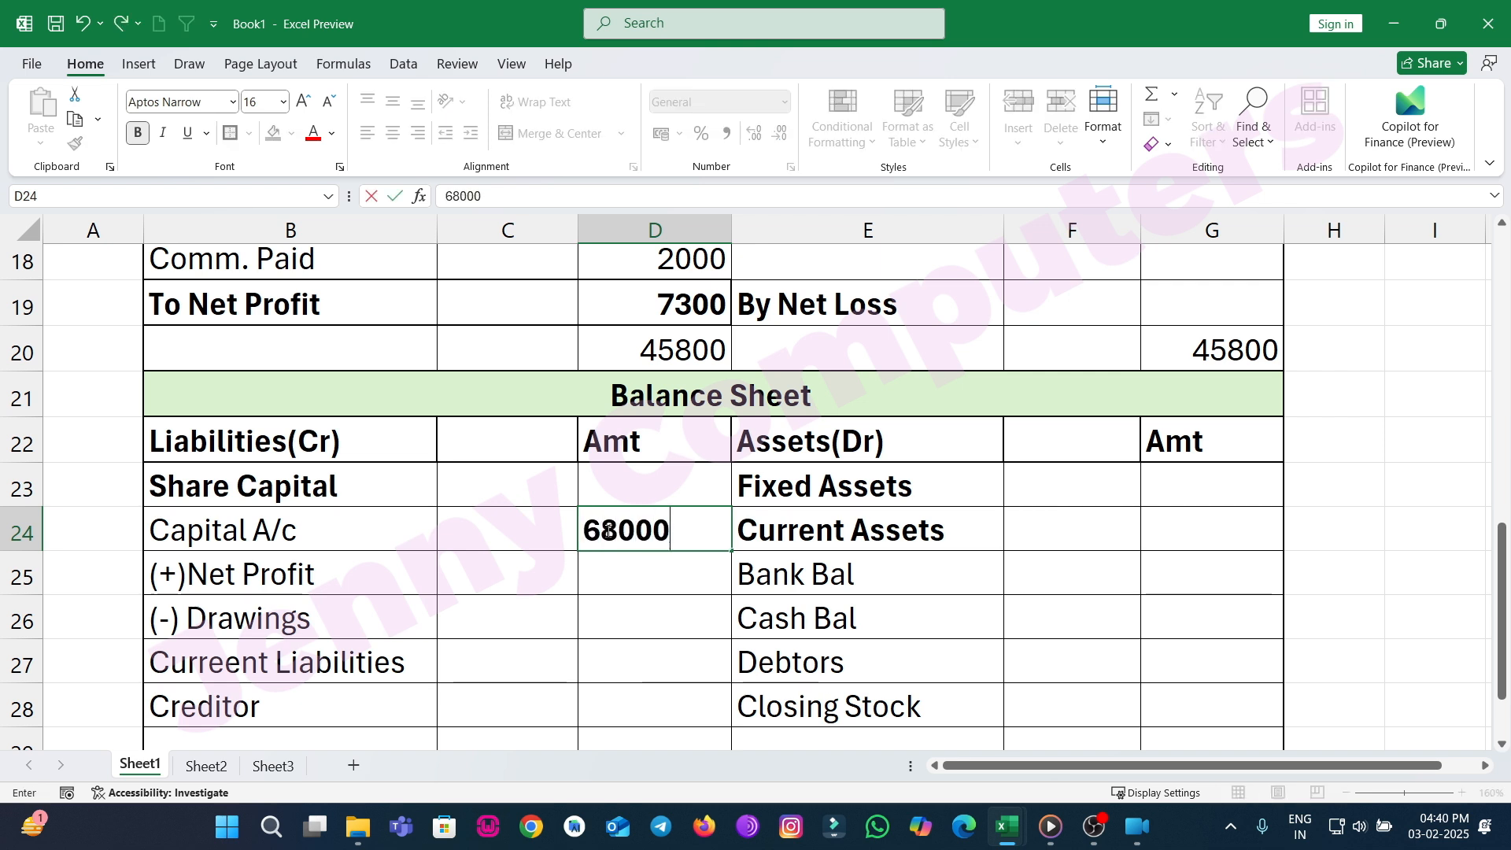
key("Return")
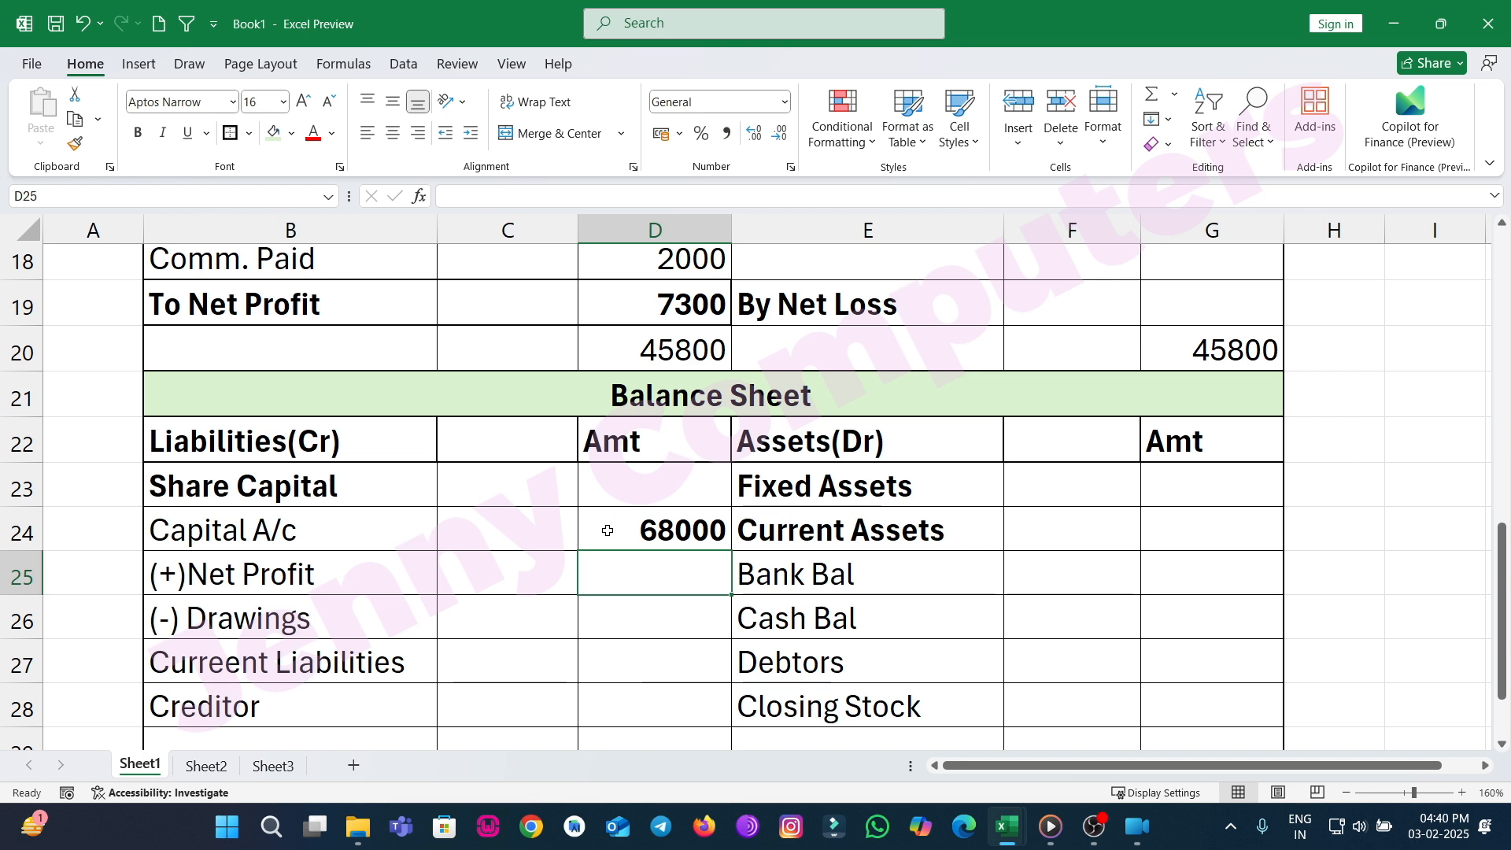
type("7")
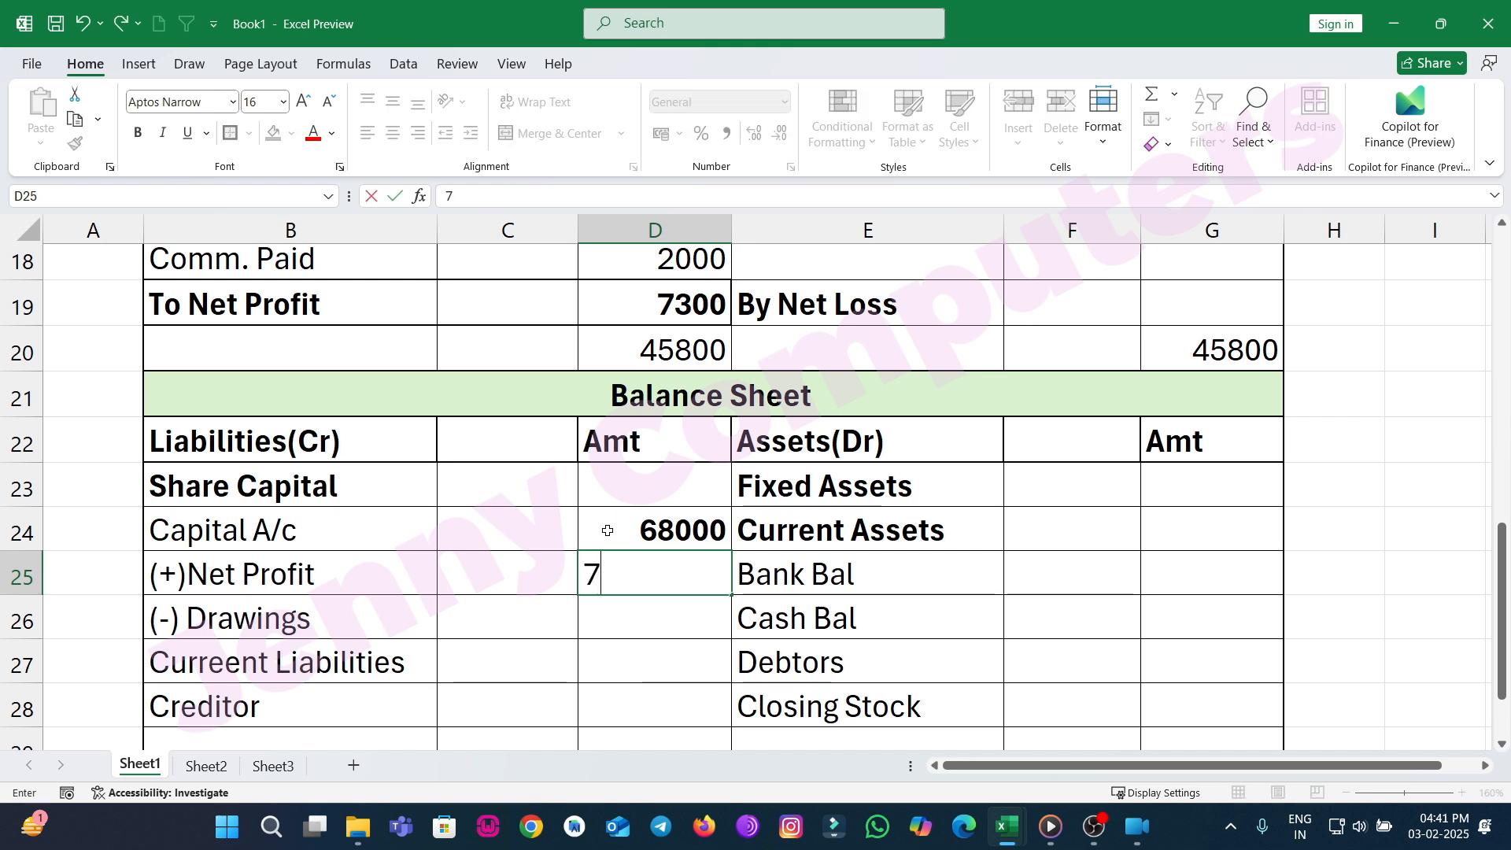
type("300")
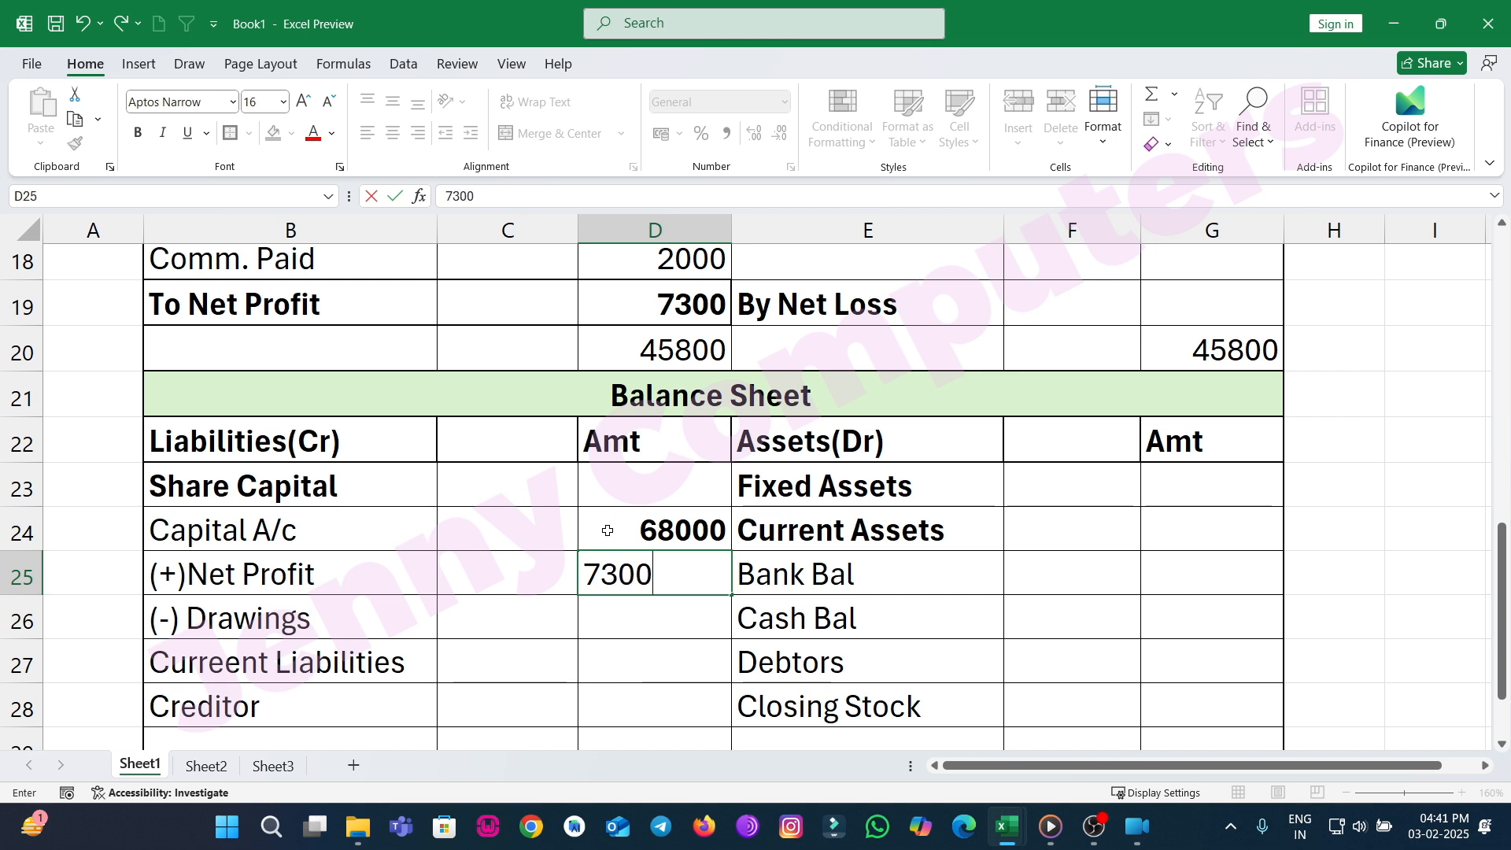
left_click(607, 530)
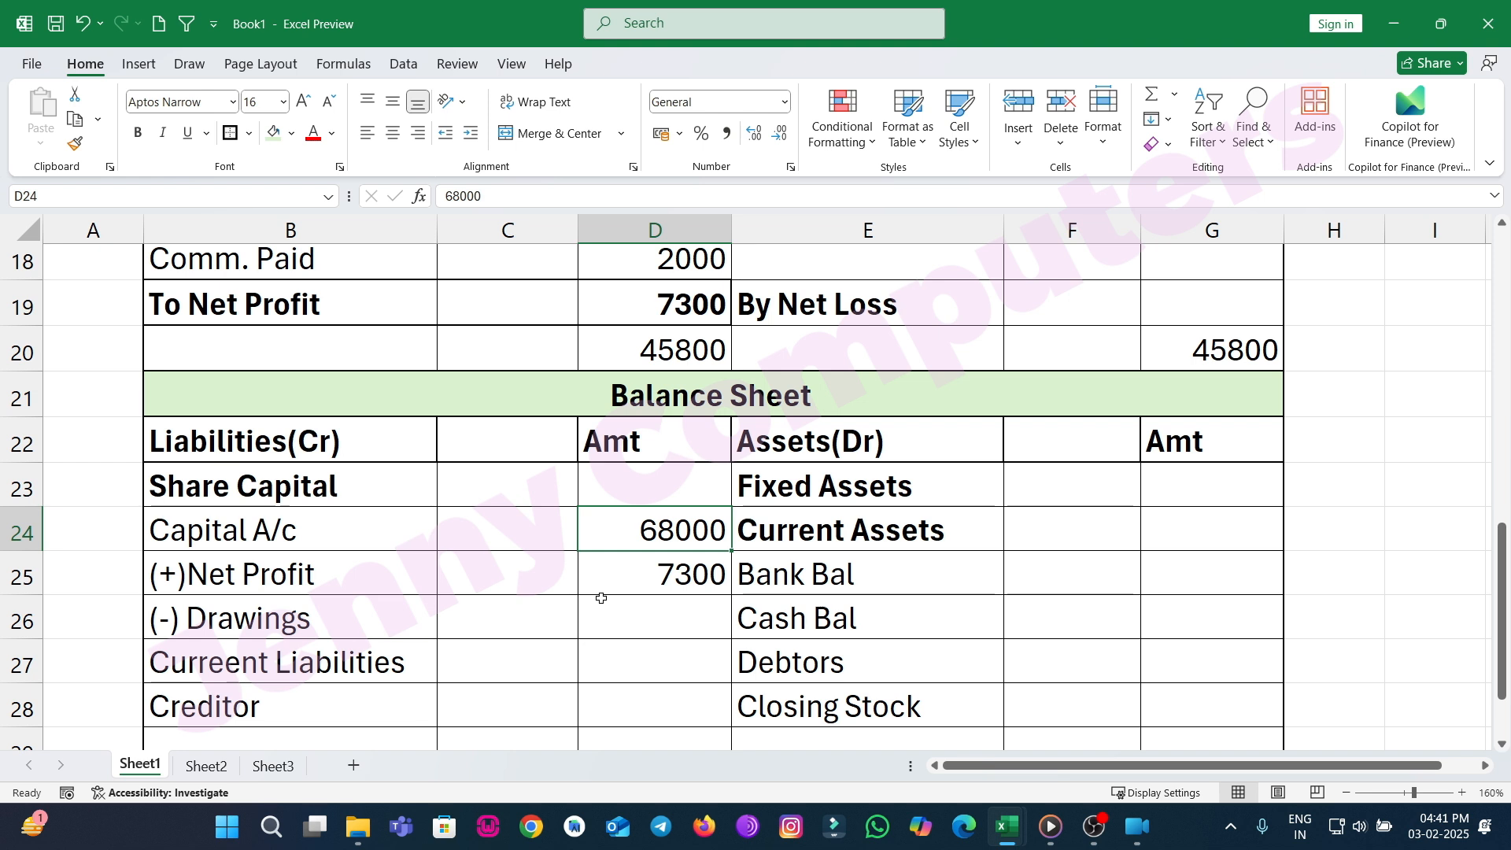
Enter 12000 for Creditor in the Balance Sheet liabilities Amt column.
scroll(488, 671, "down", 1)
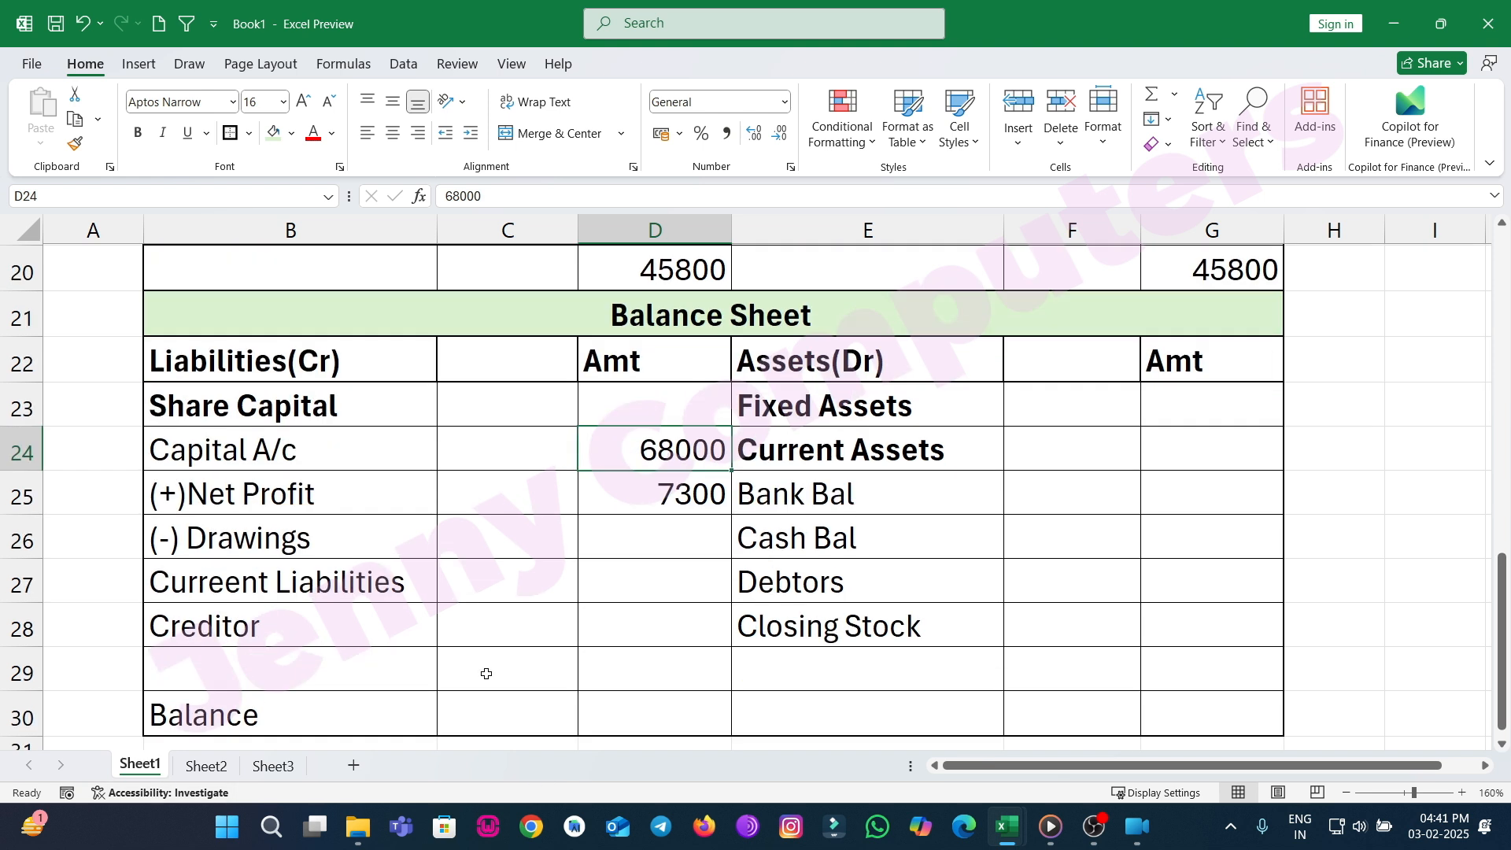
left_click(615, 605)
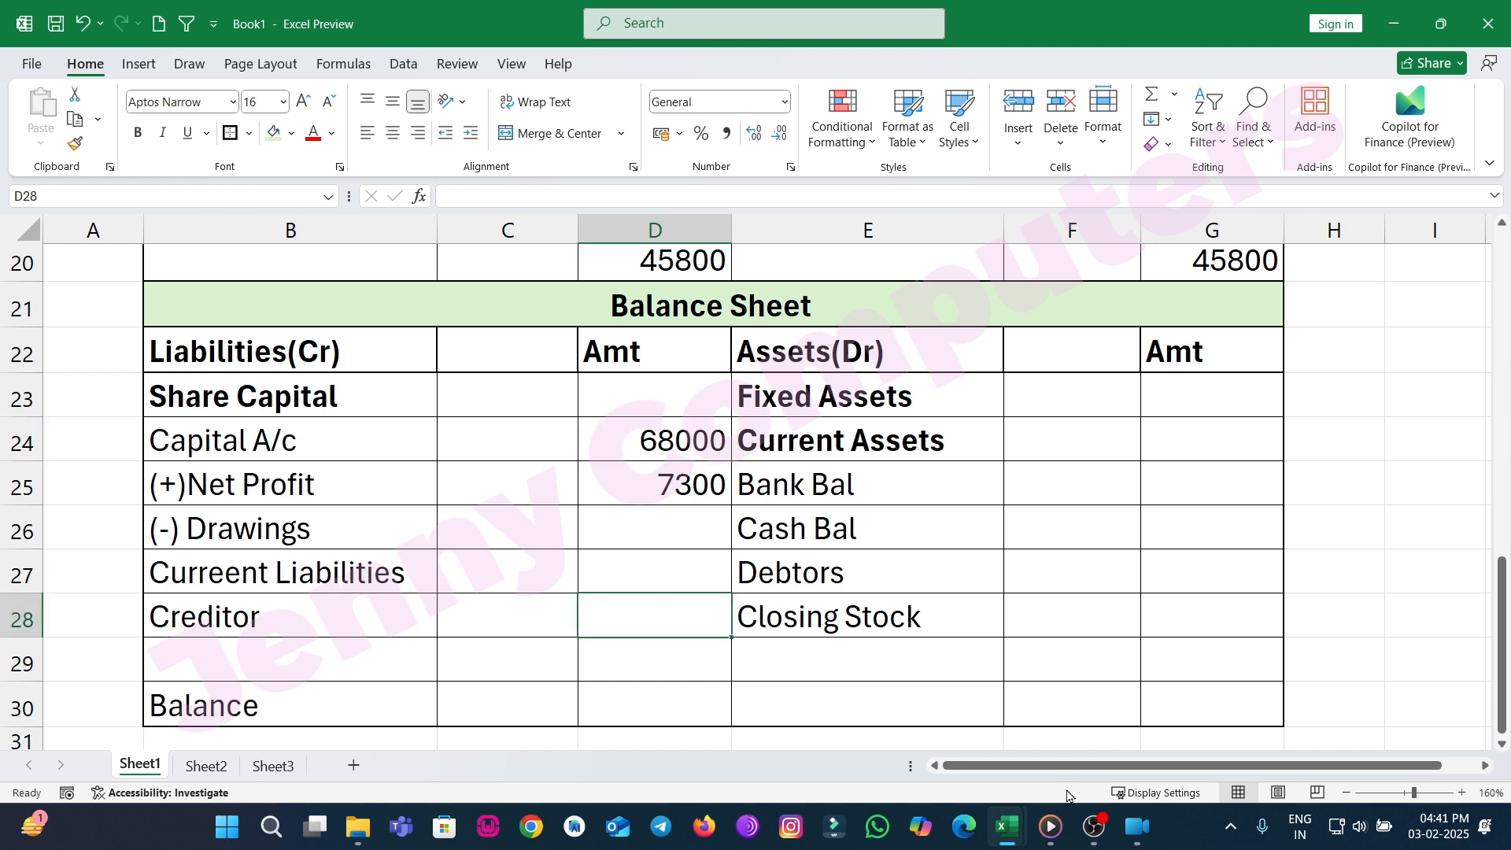
type("12000")
key("Return")
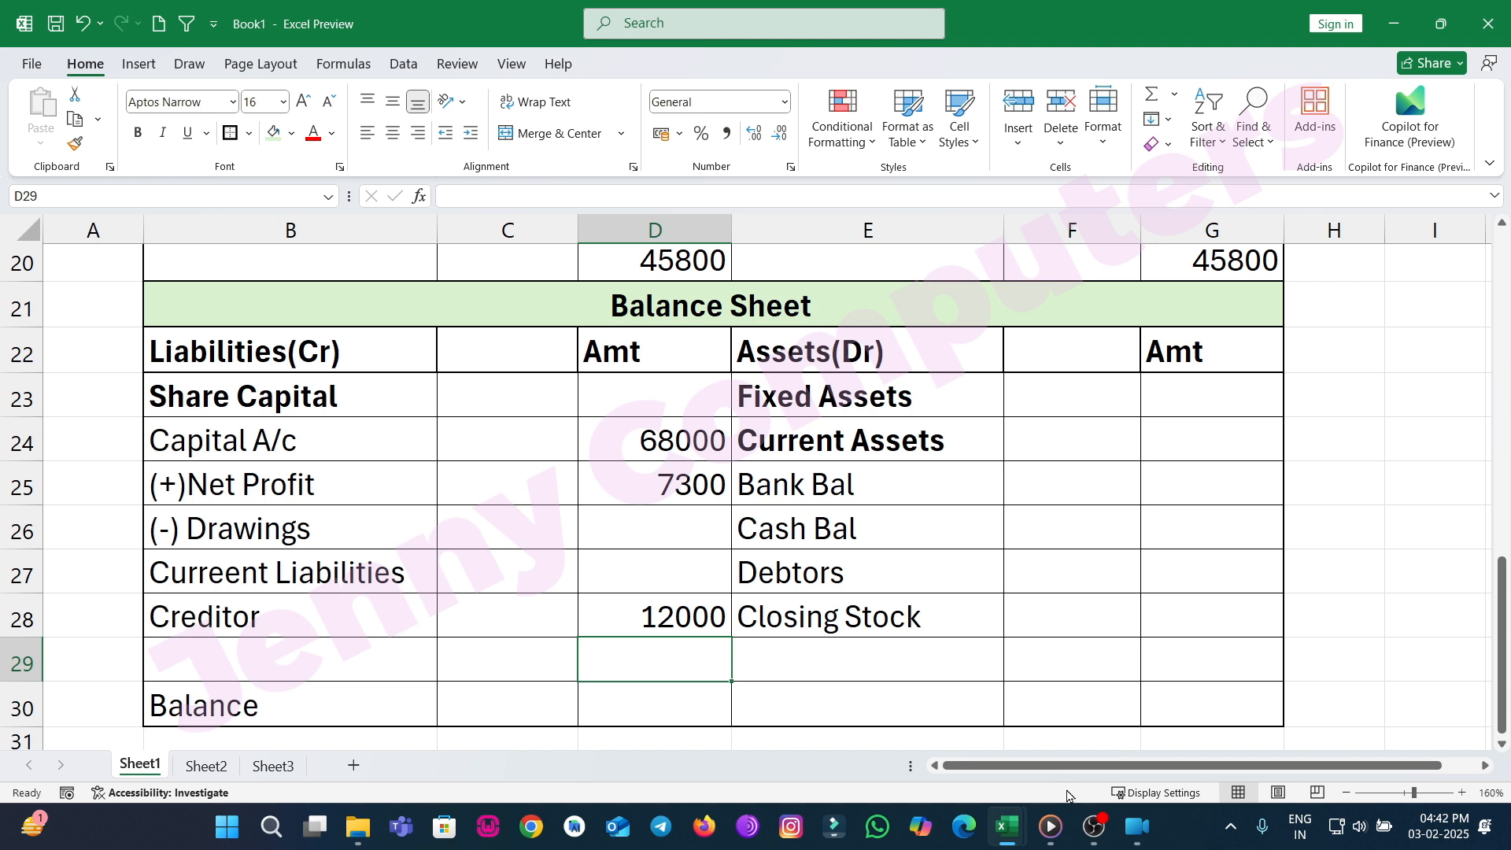
left_click(1184, 481)
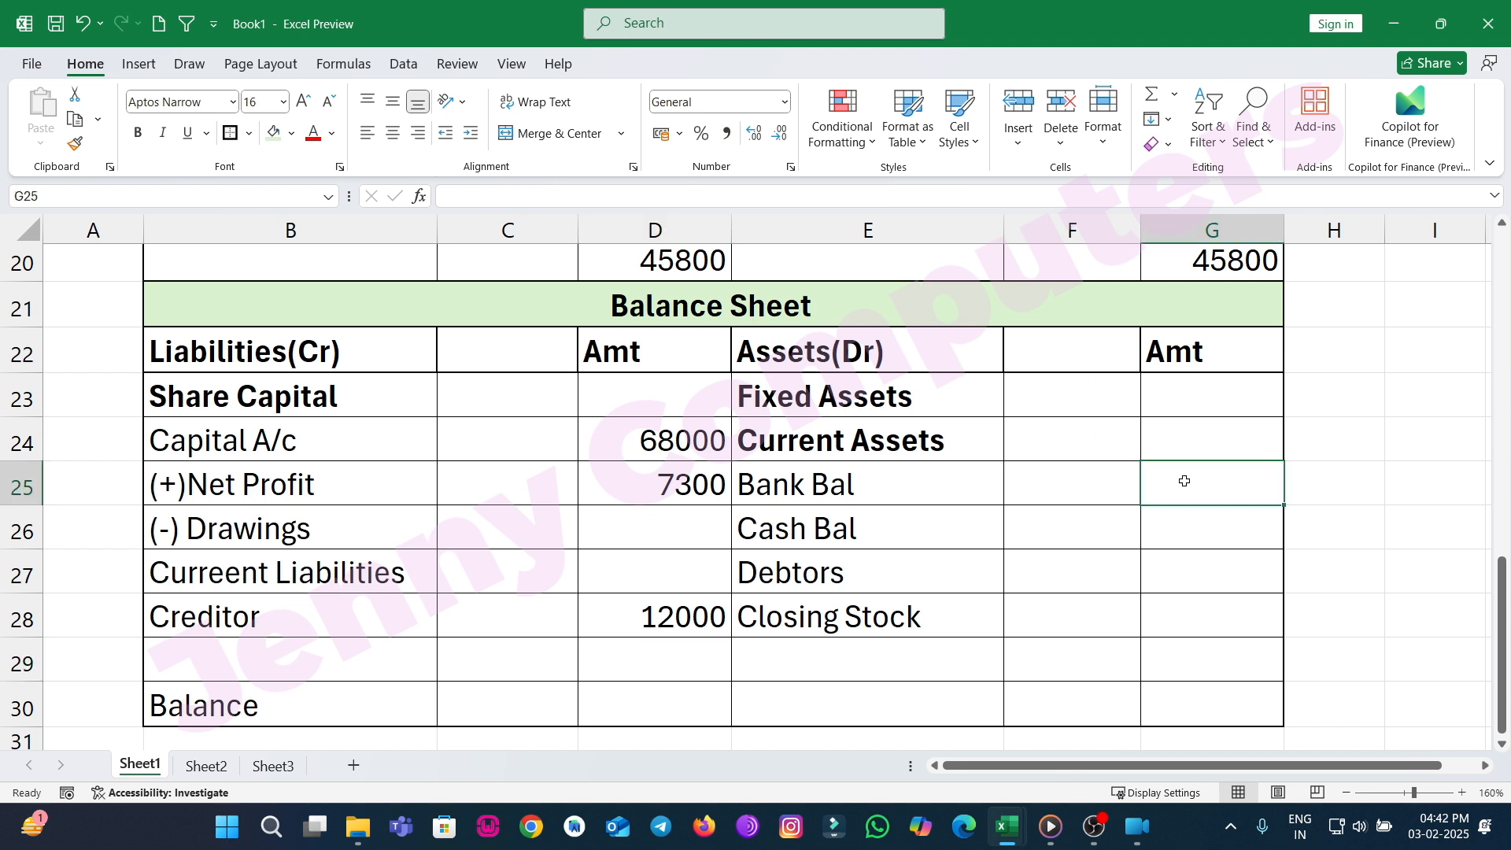
Enter 30000 for Bank Bal, 10000 for Cash Bal, 7300 for Debtors and 40000 for Closing Stock in the assets Amt column.
type("30000")
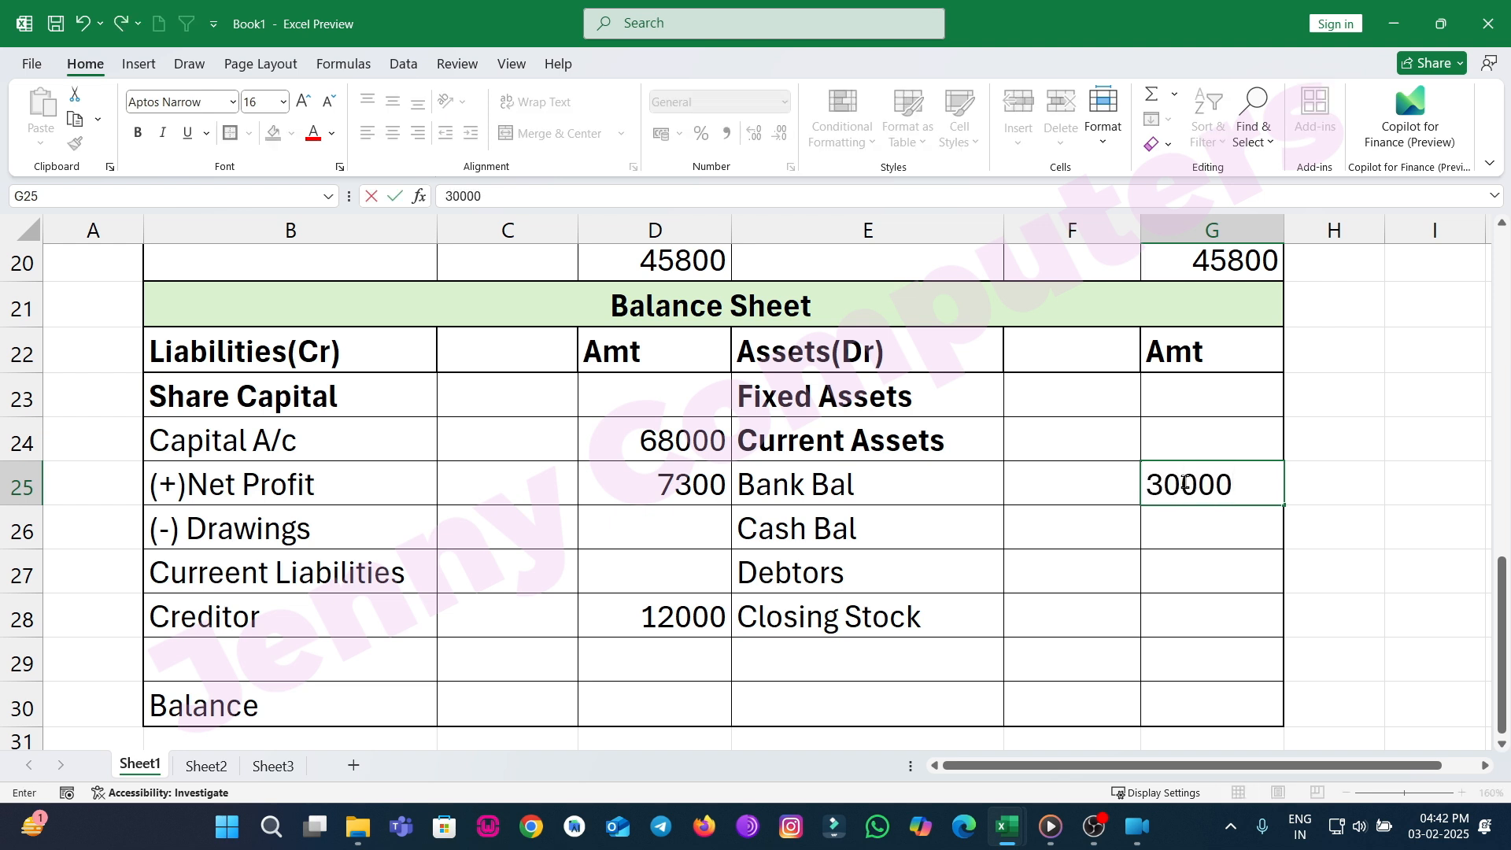
key("Return")
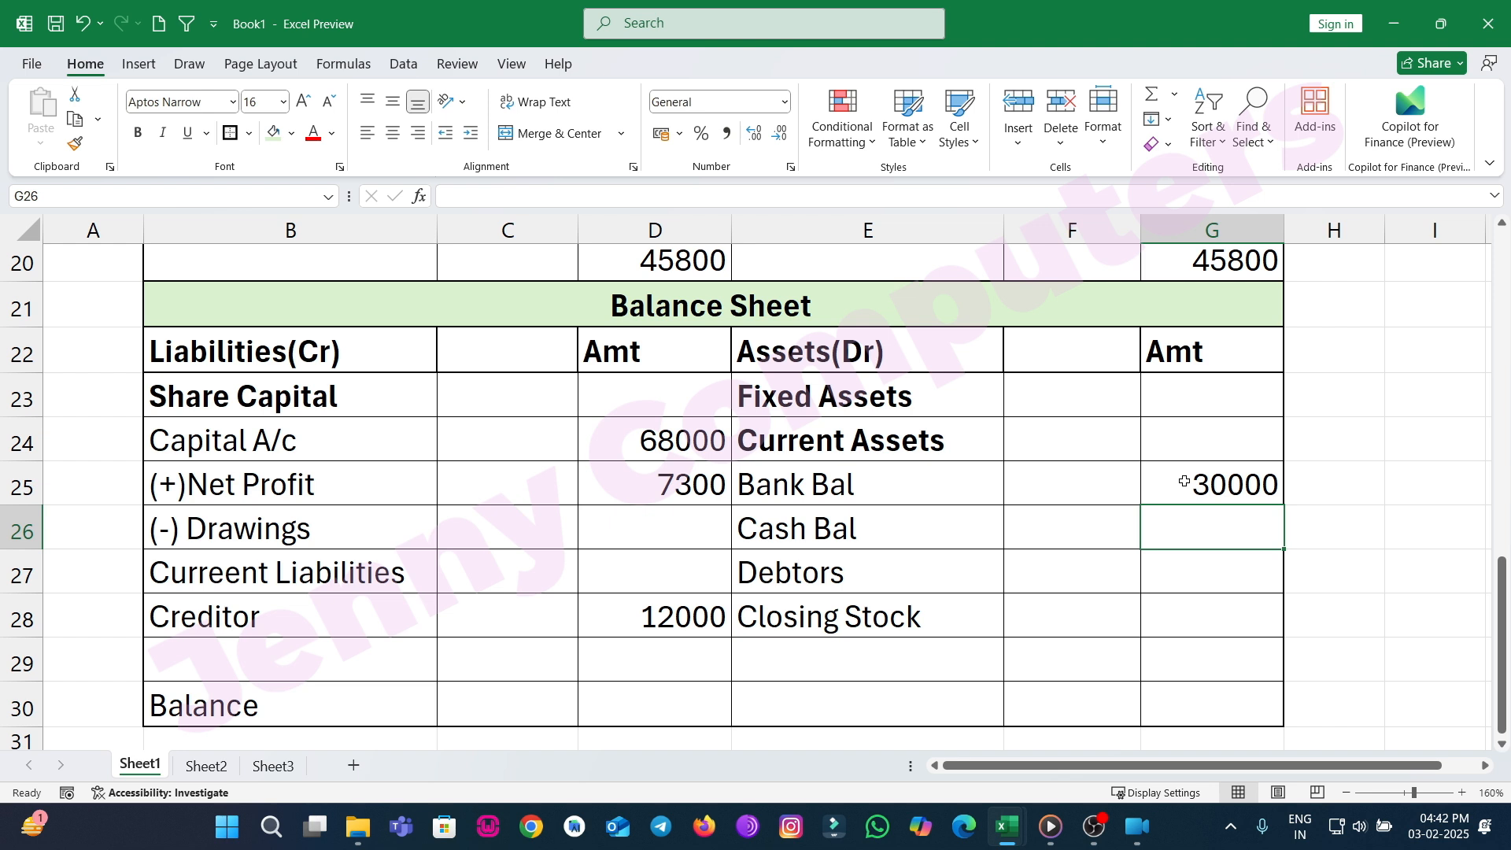
type("10000")
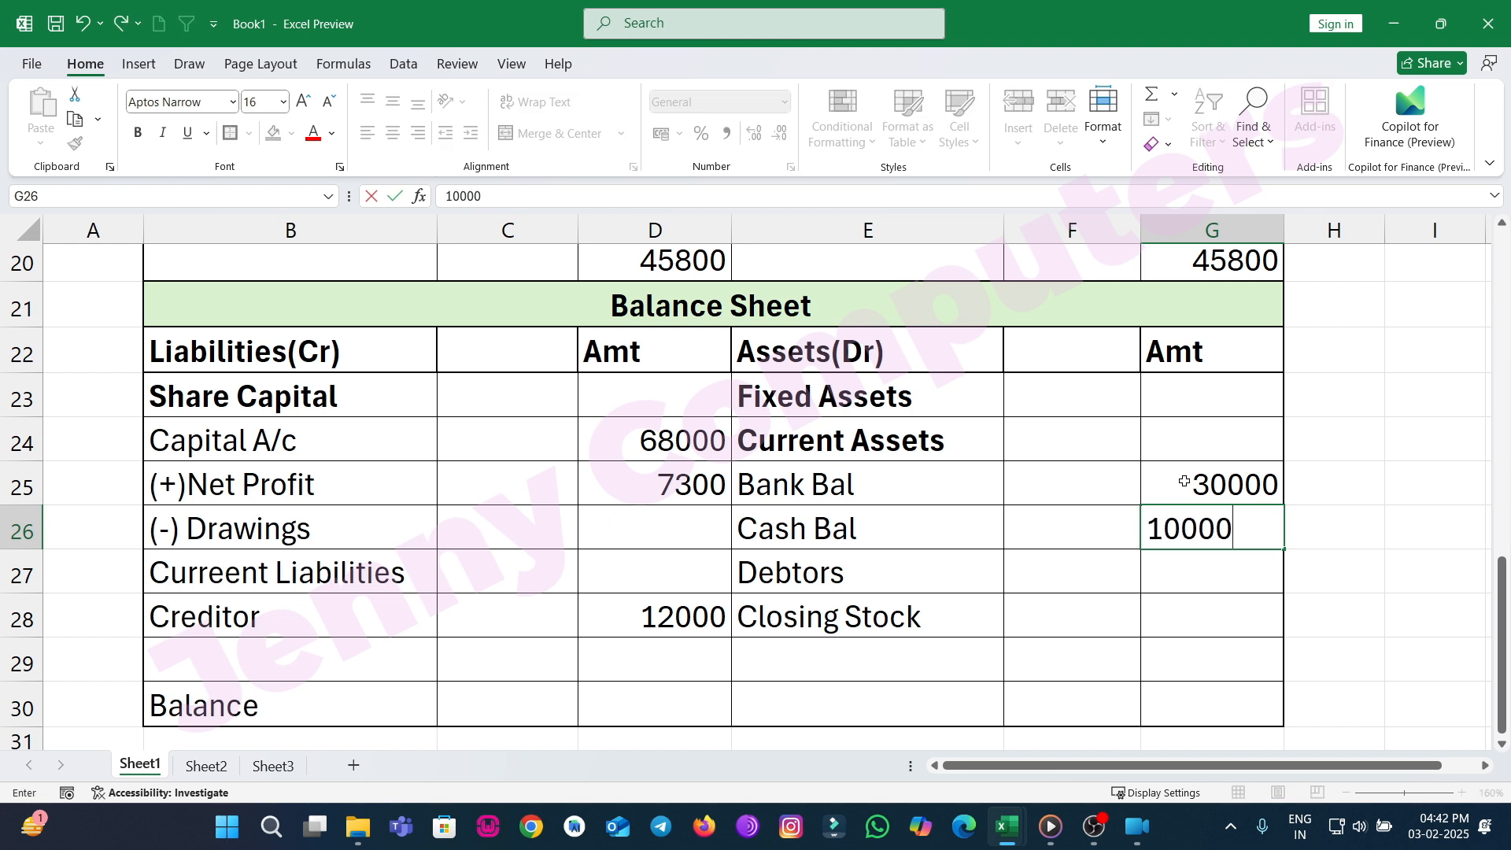
key("Return")
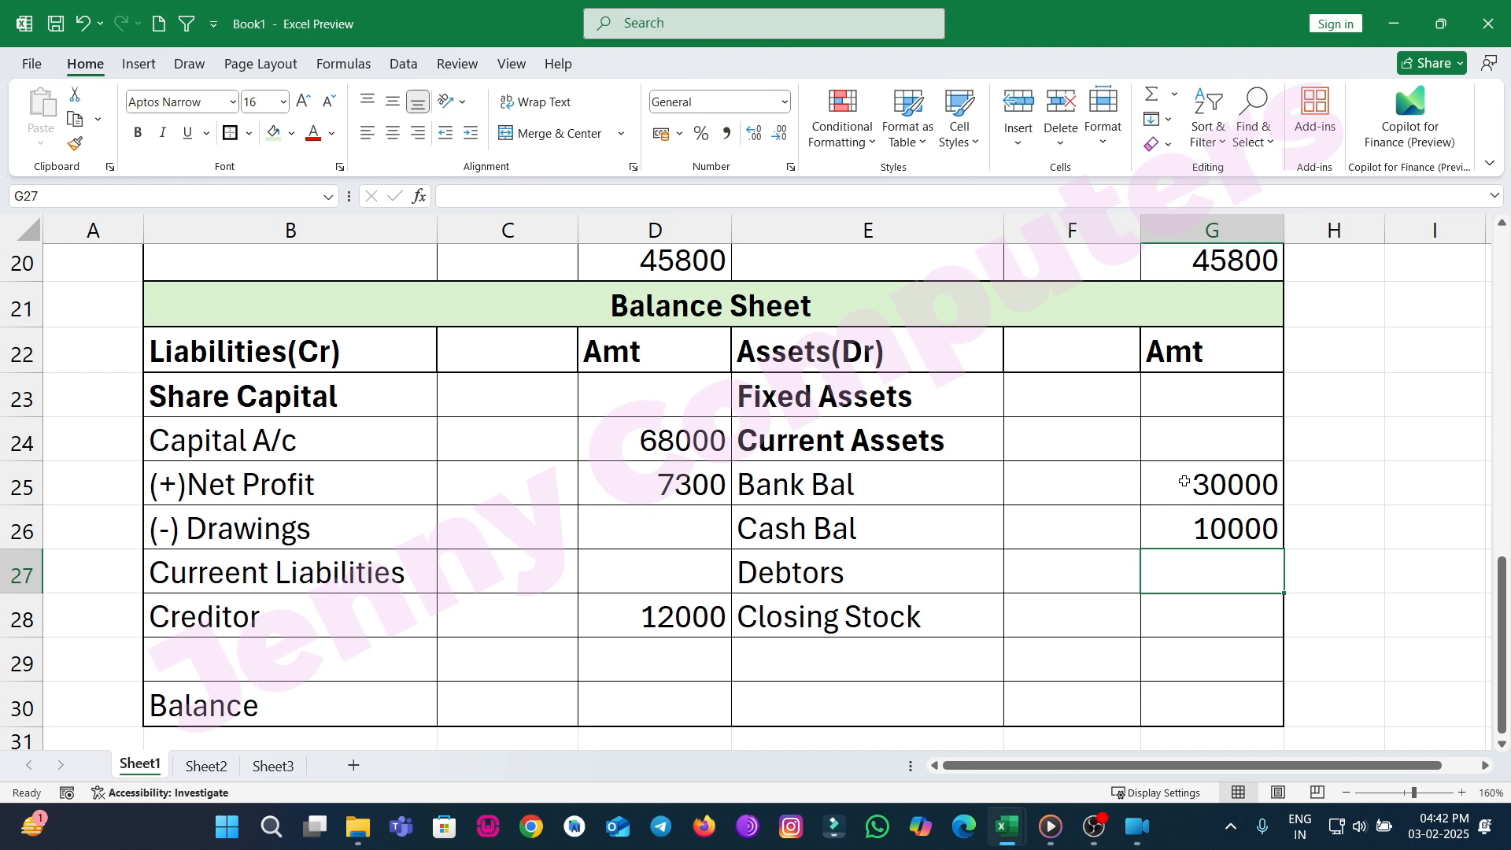
type("7300")
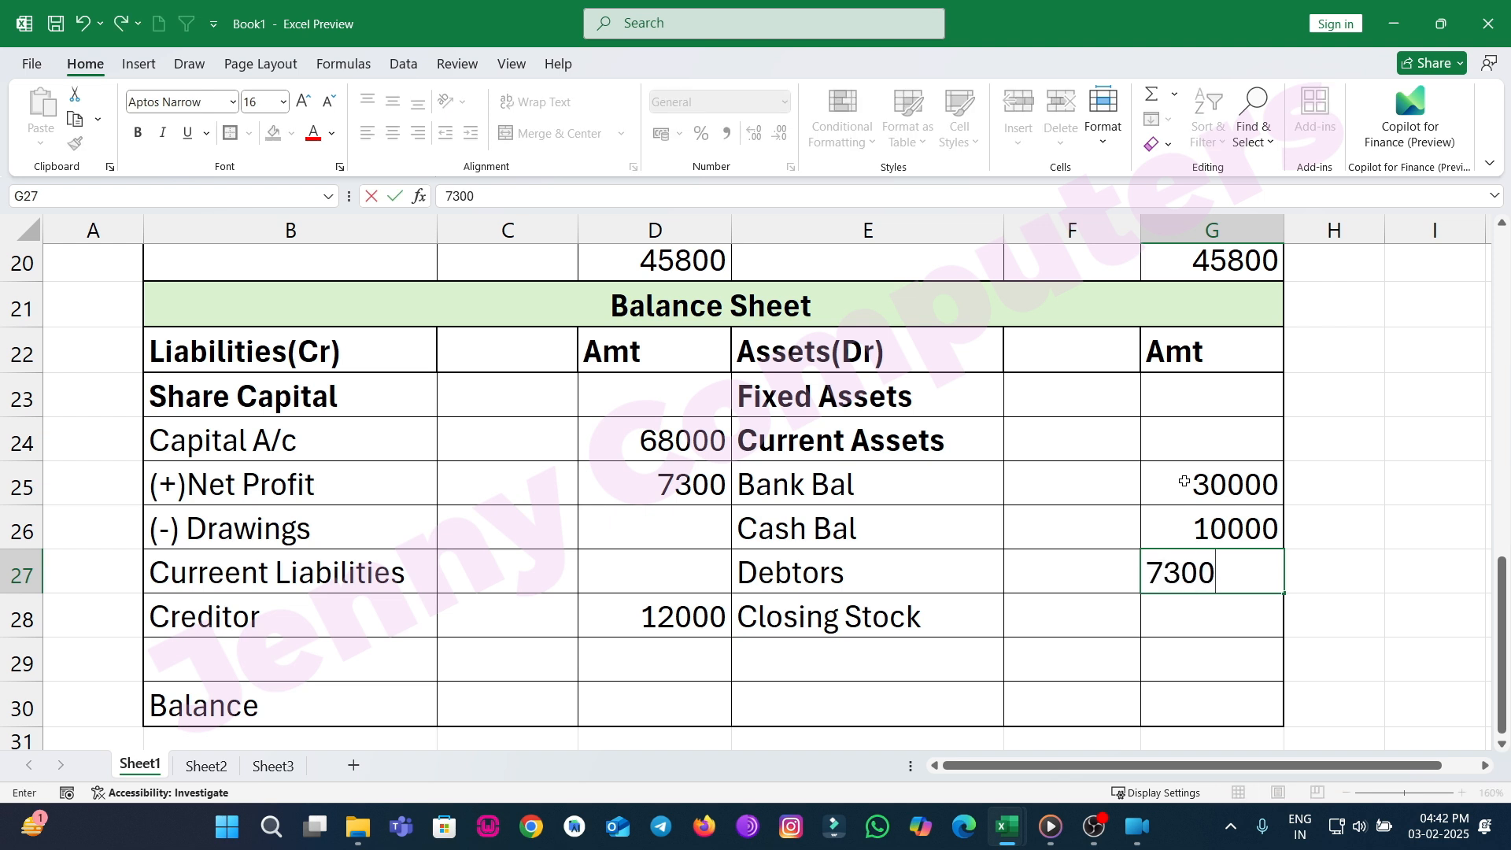
key("Return")
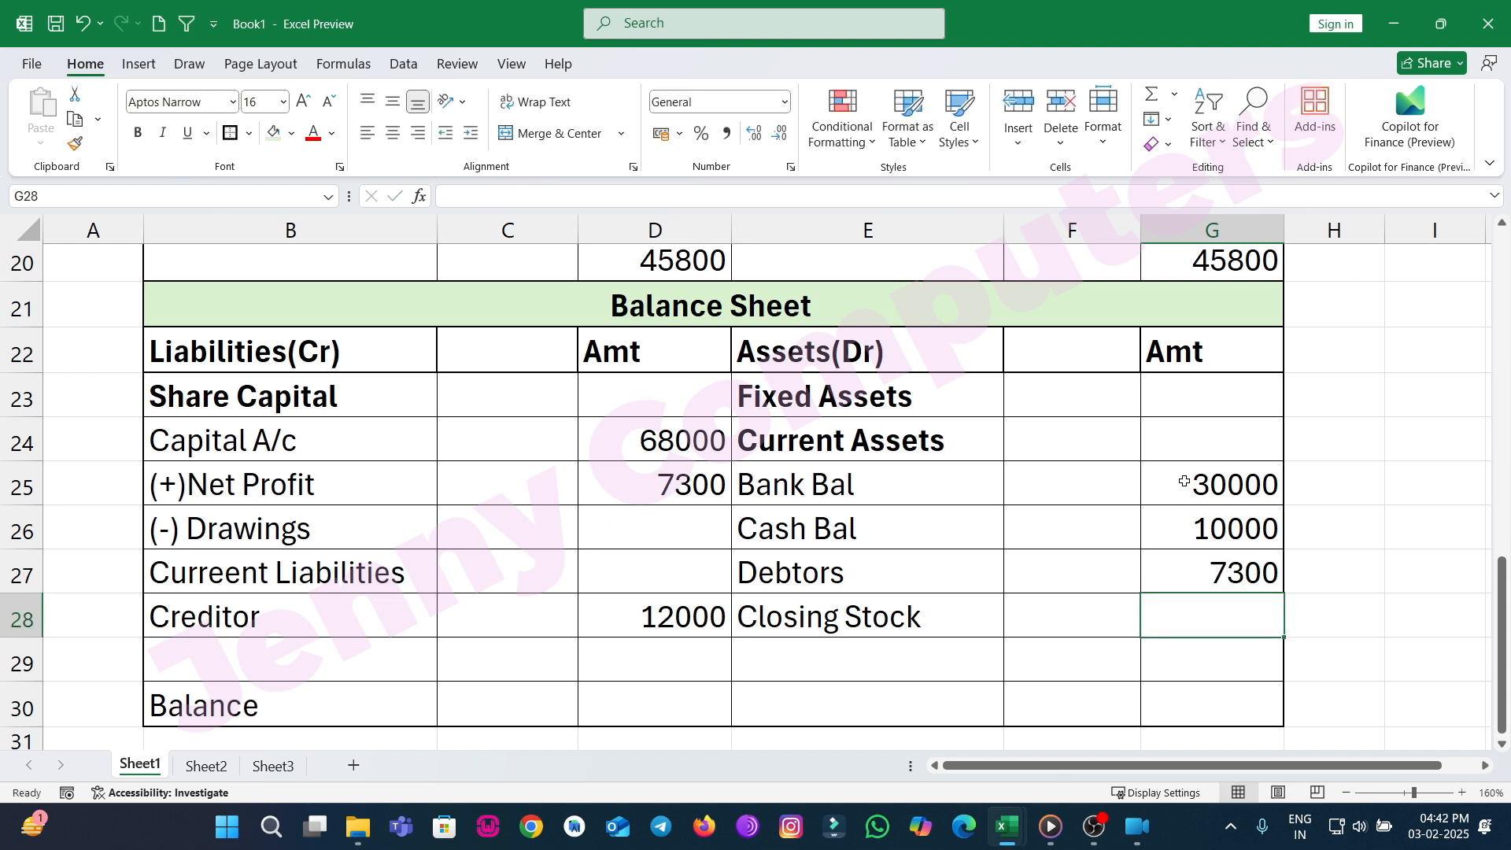
type("40000")
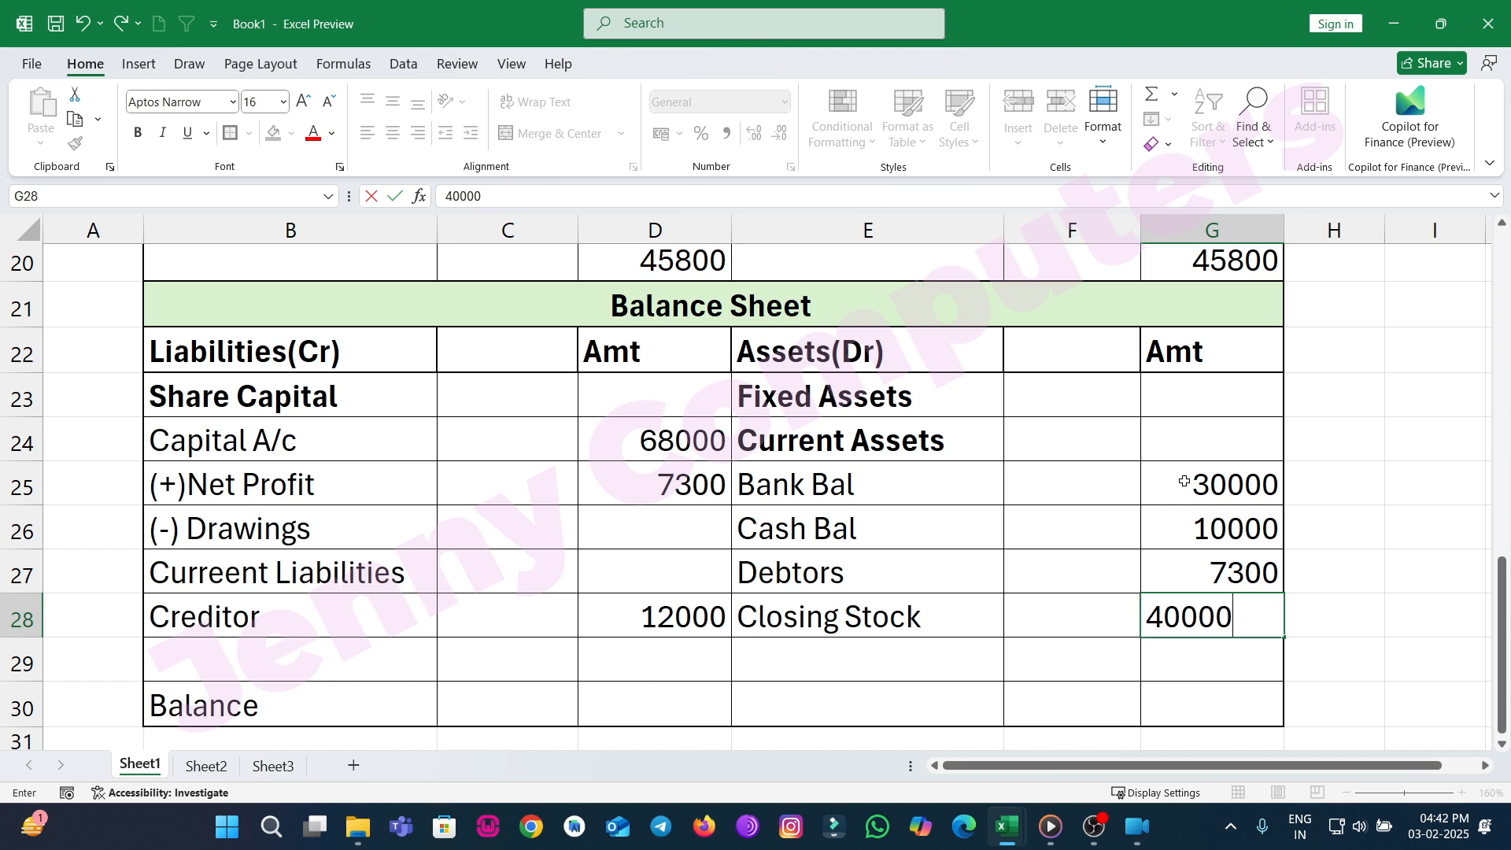
key("Return")
key("Return")
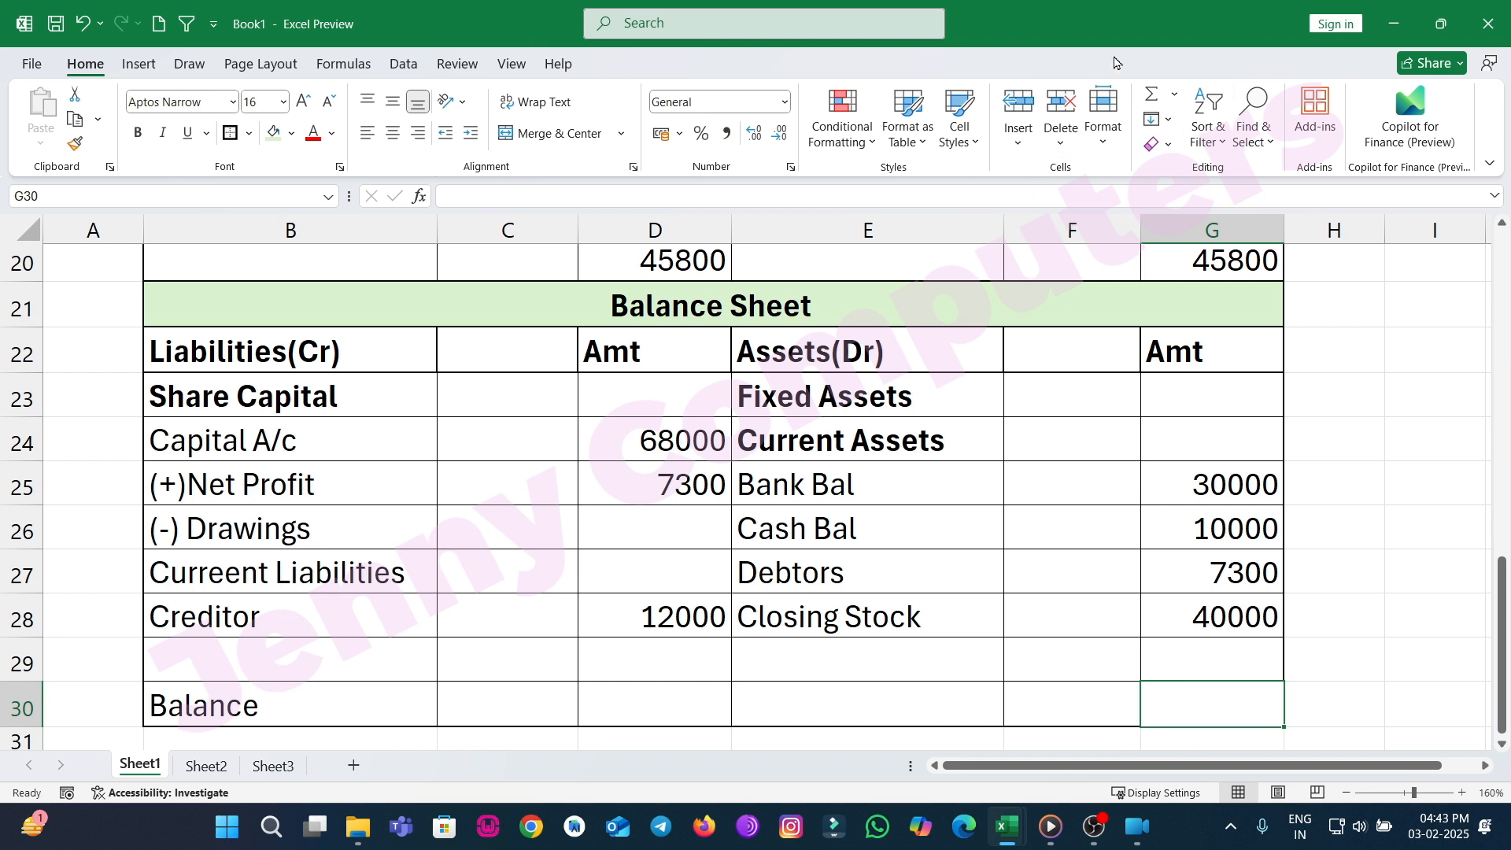
Total the assets and liabilities Amt columns with AutoSum in the Balance Sheet's Balance row.
left_click(1152, 93)
left_click_drag(1204, 659, 1170, 401)
key("Return")
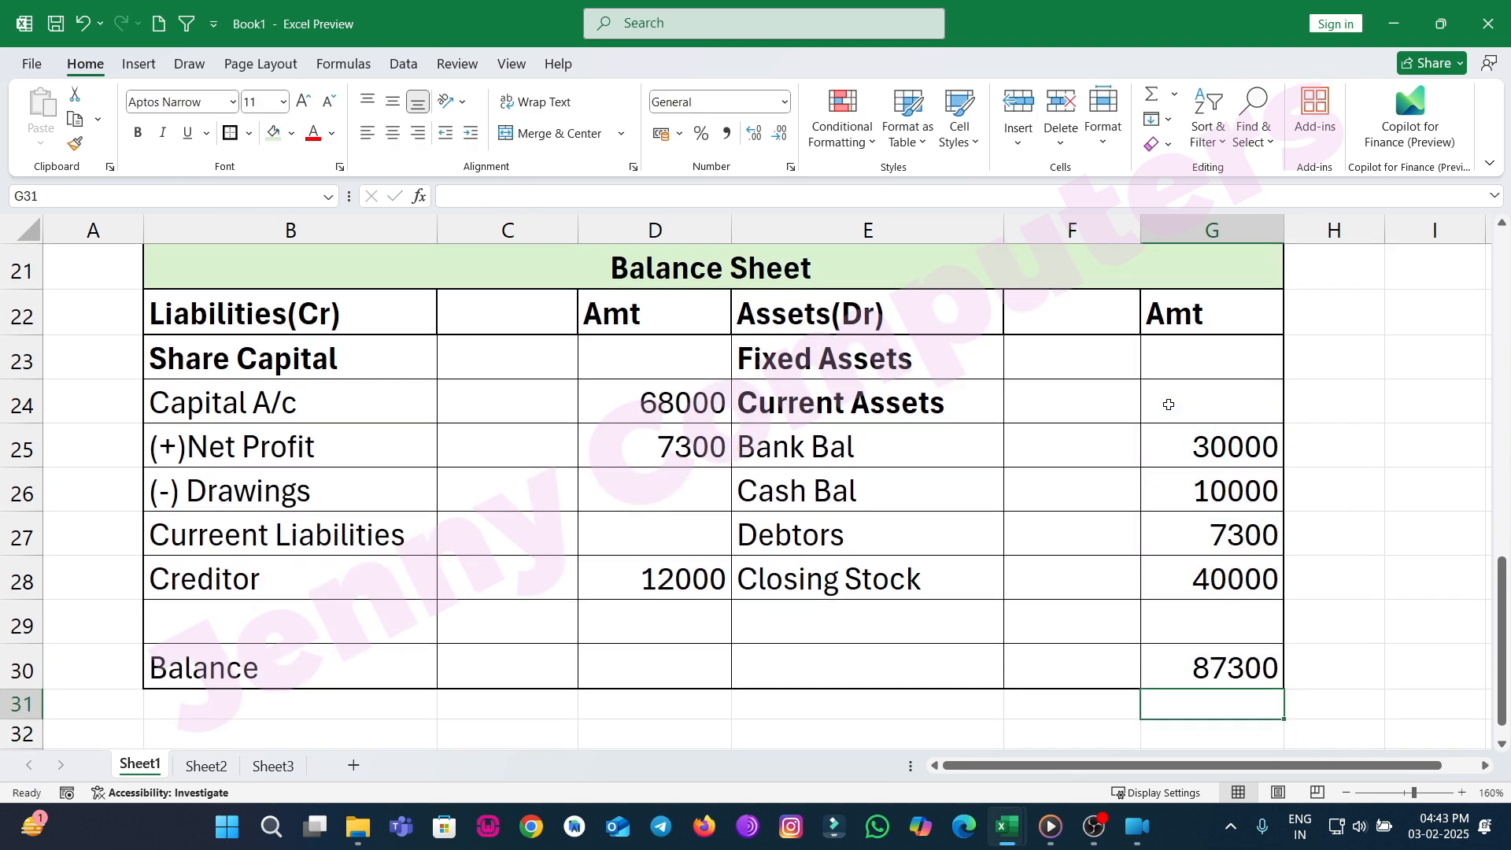
left_click(642, 667)
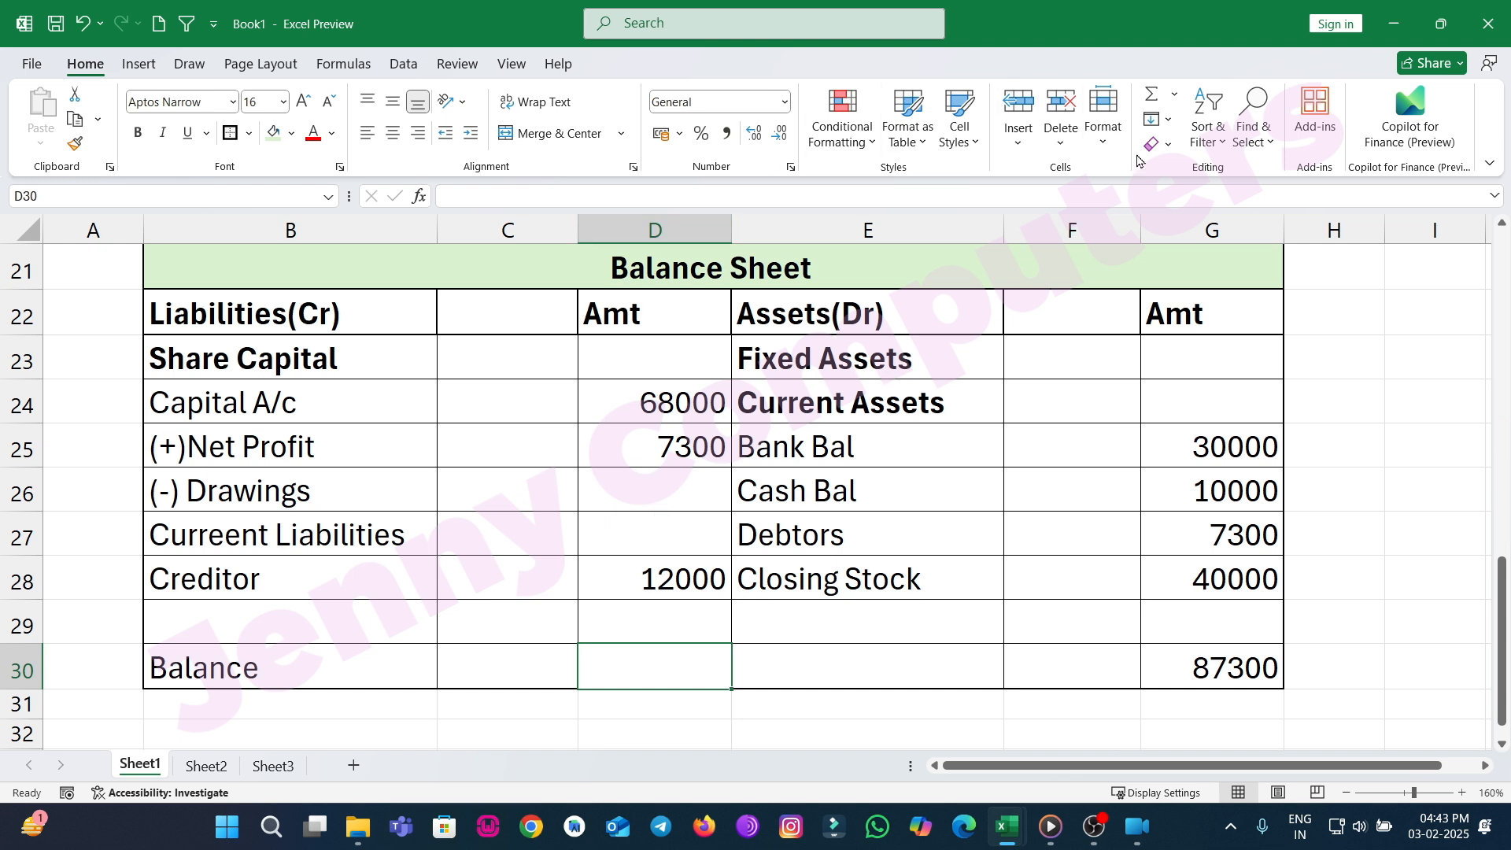
left_click(1152, 94)
left_click_drag(639, 639, 593, 365)
key("Return")
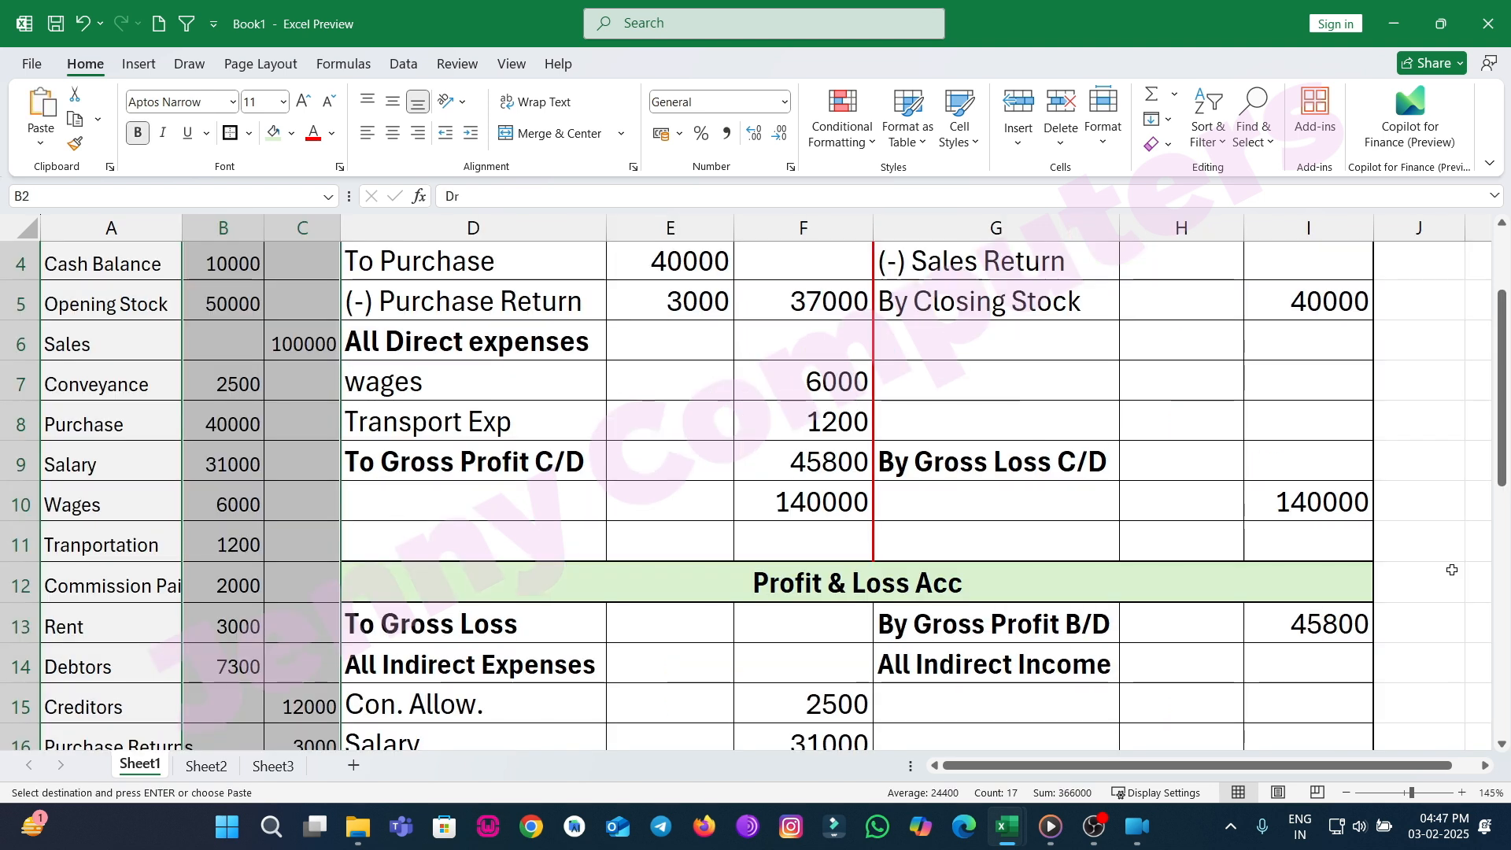
scroll(1452, 575, "down", 1)
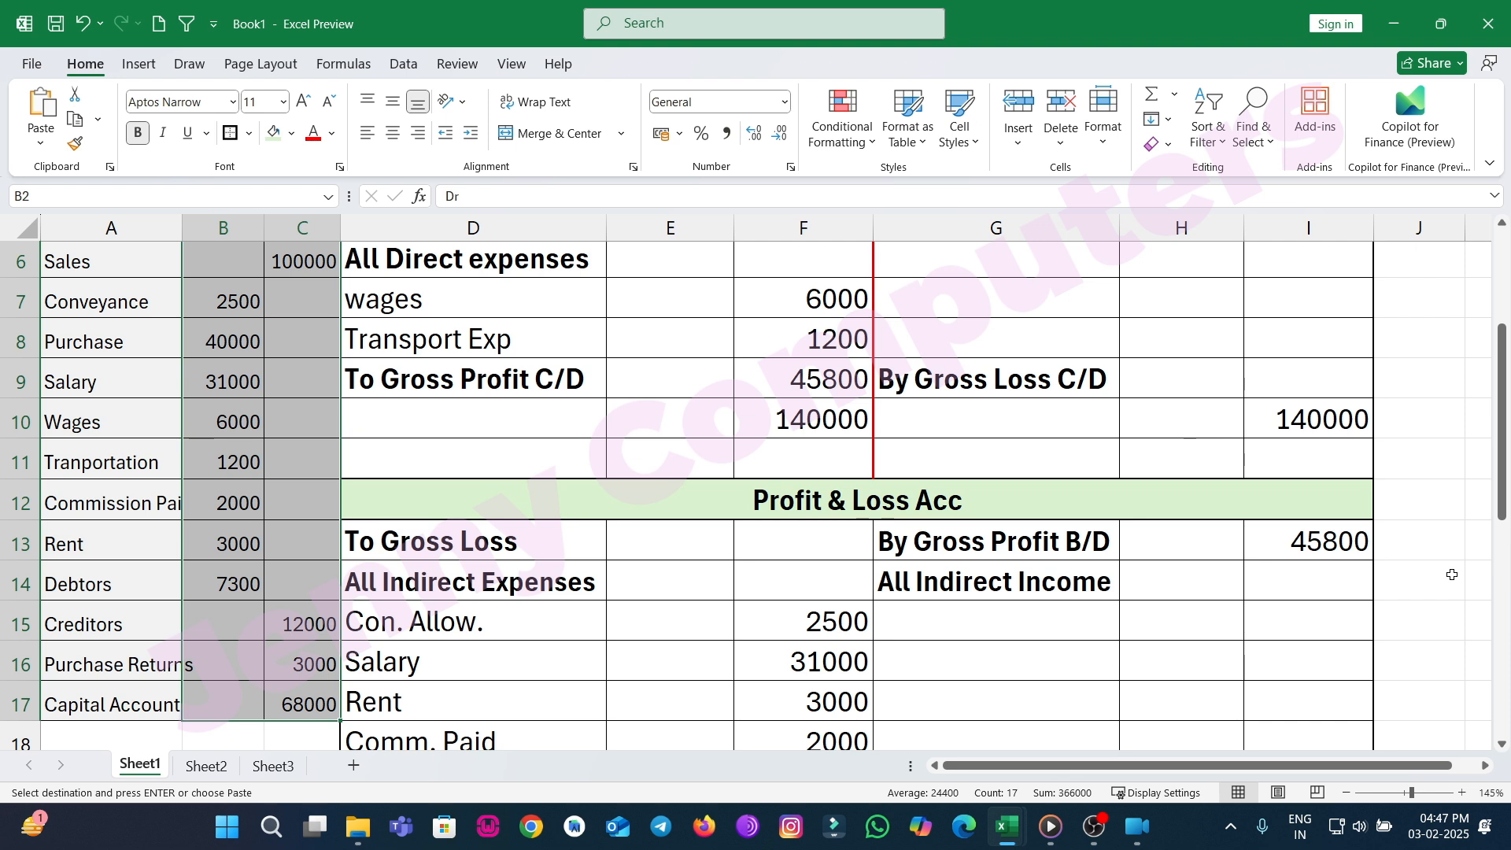
scroll(1452, 575, "up", 2)
scroll(1449, 581, "down", 1)
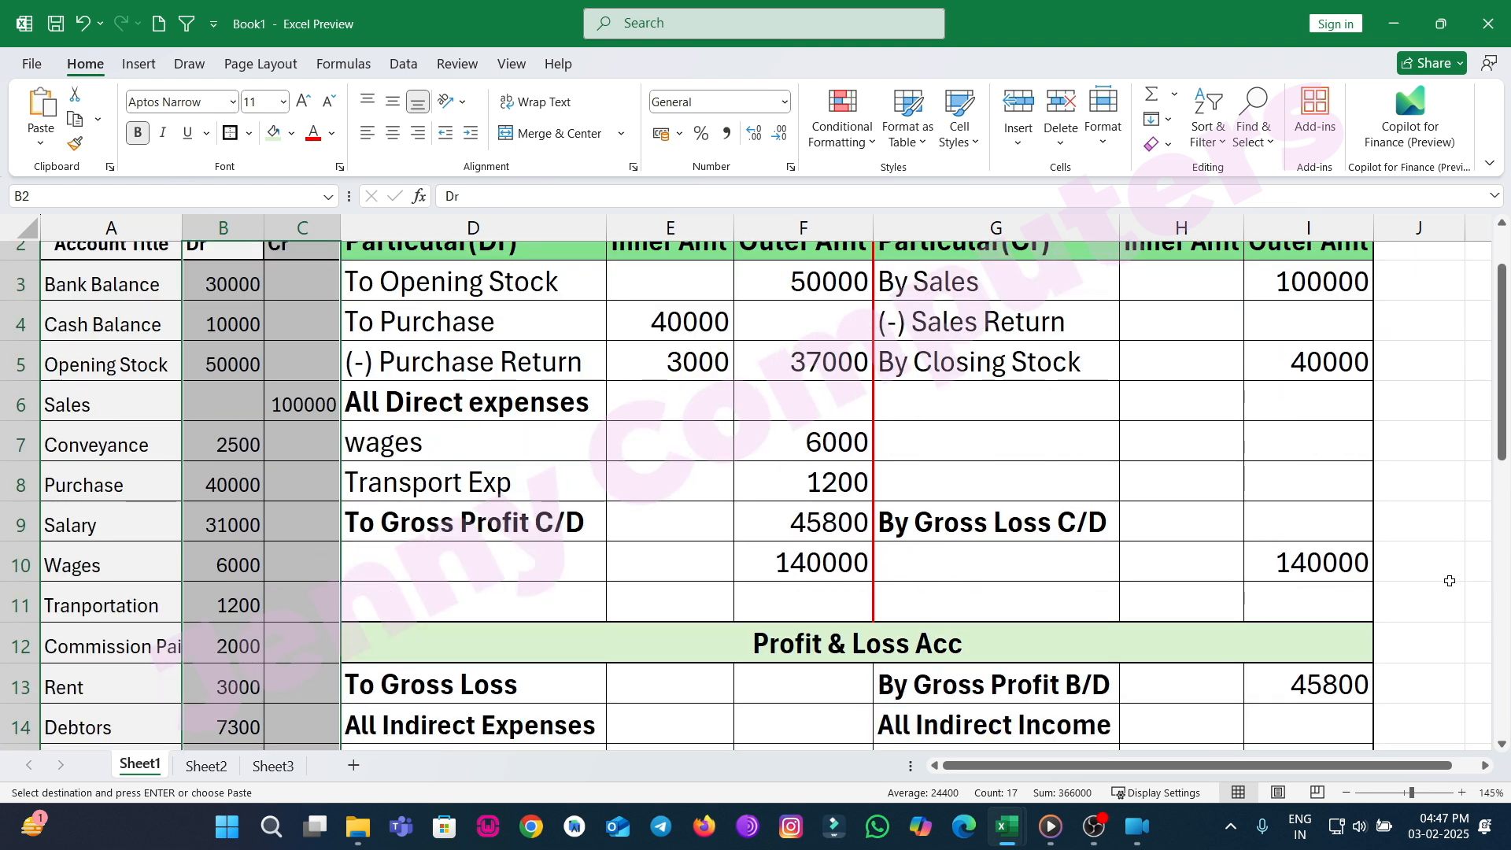
scroll(1450, 581, "down", 1)
scroll(1441, 590, "down", 1)
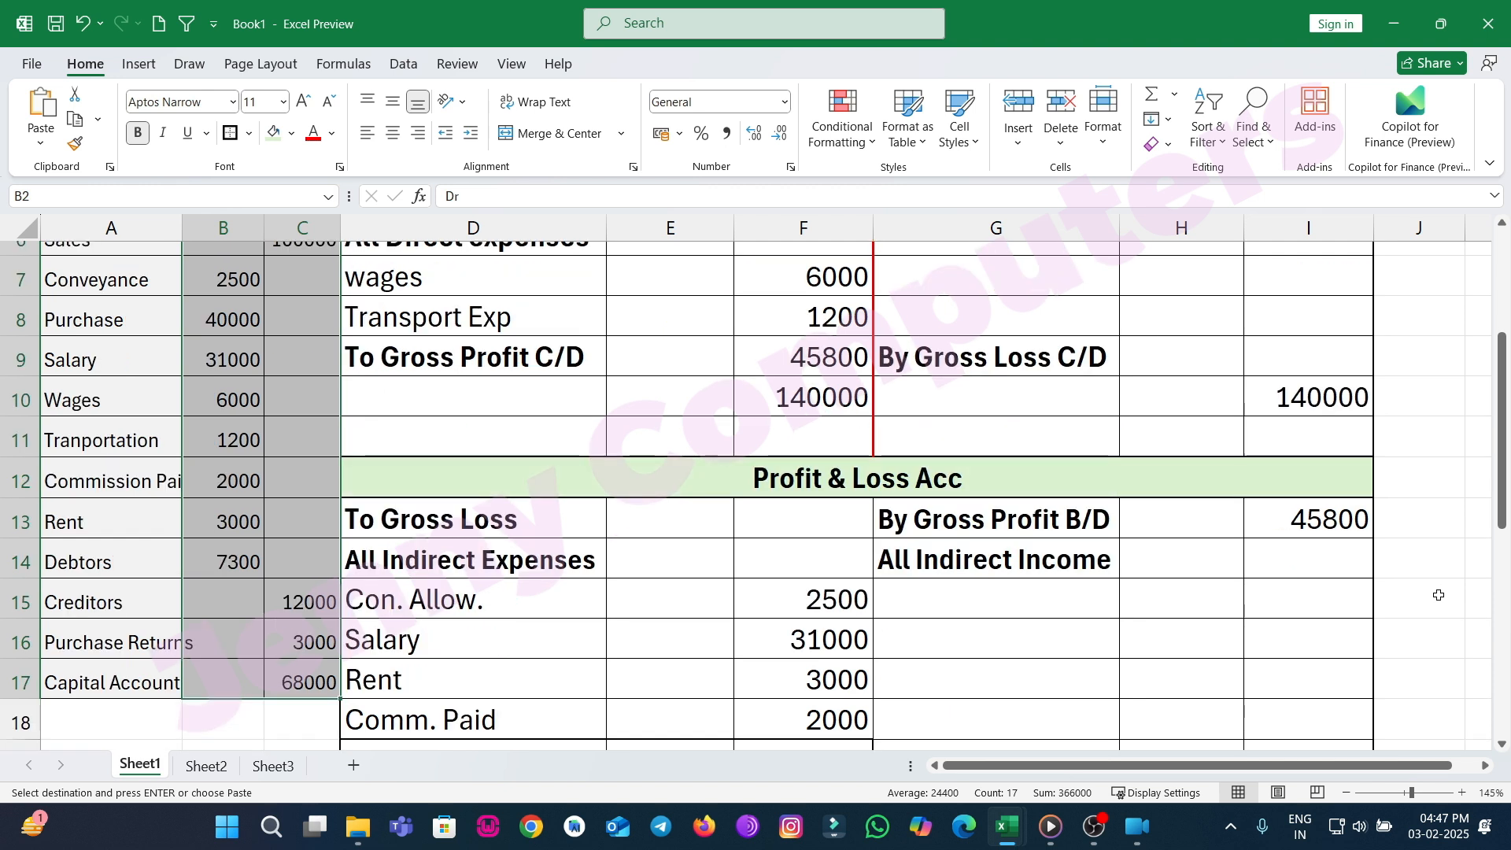
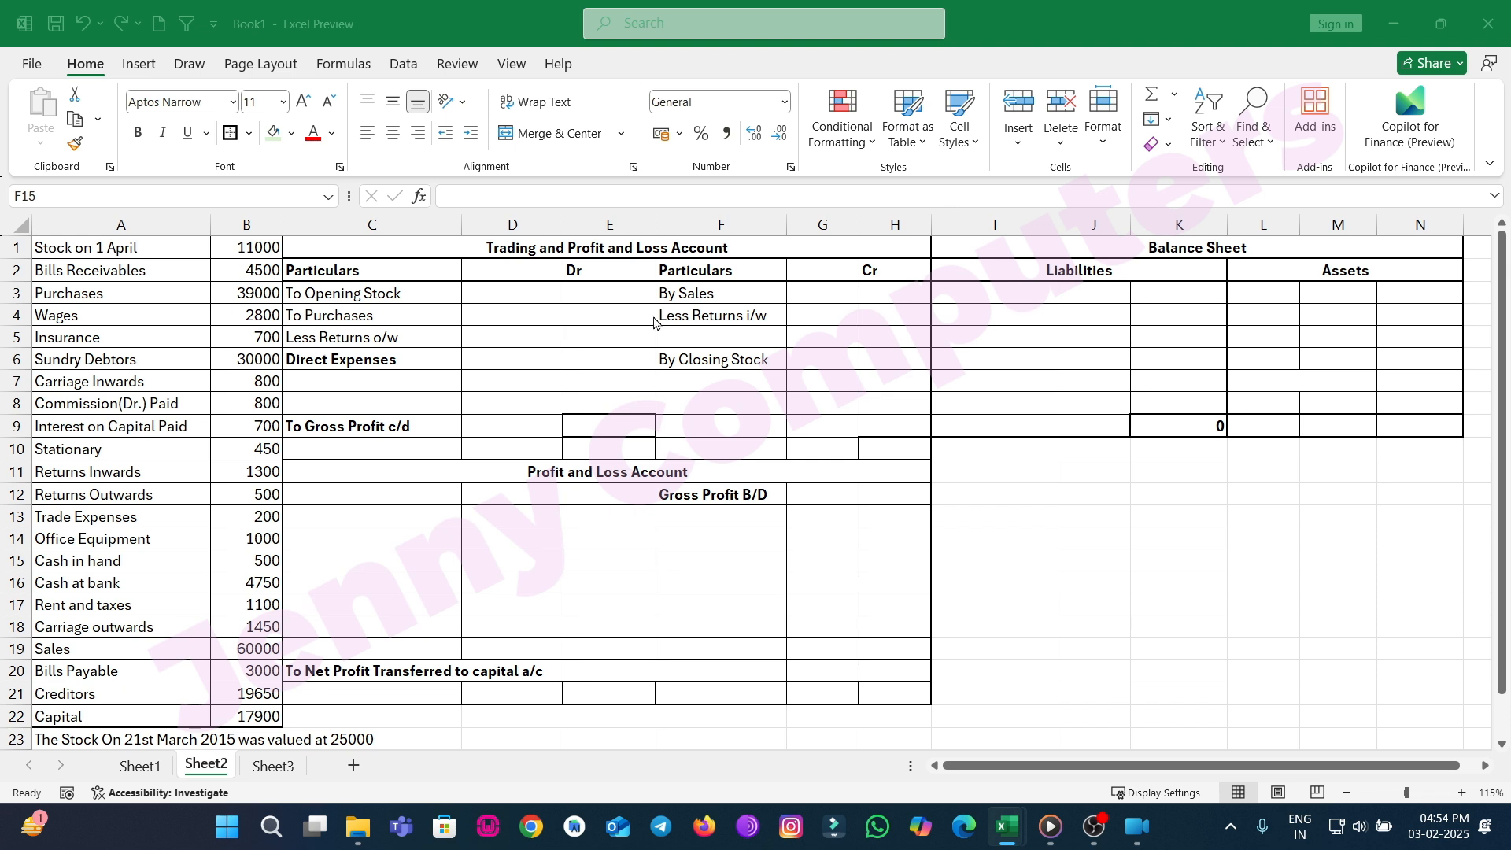
Enter 11000 as the opening stock in the Trading Account Dr column.
left_click(612, 307)
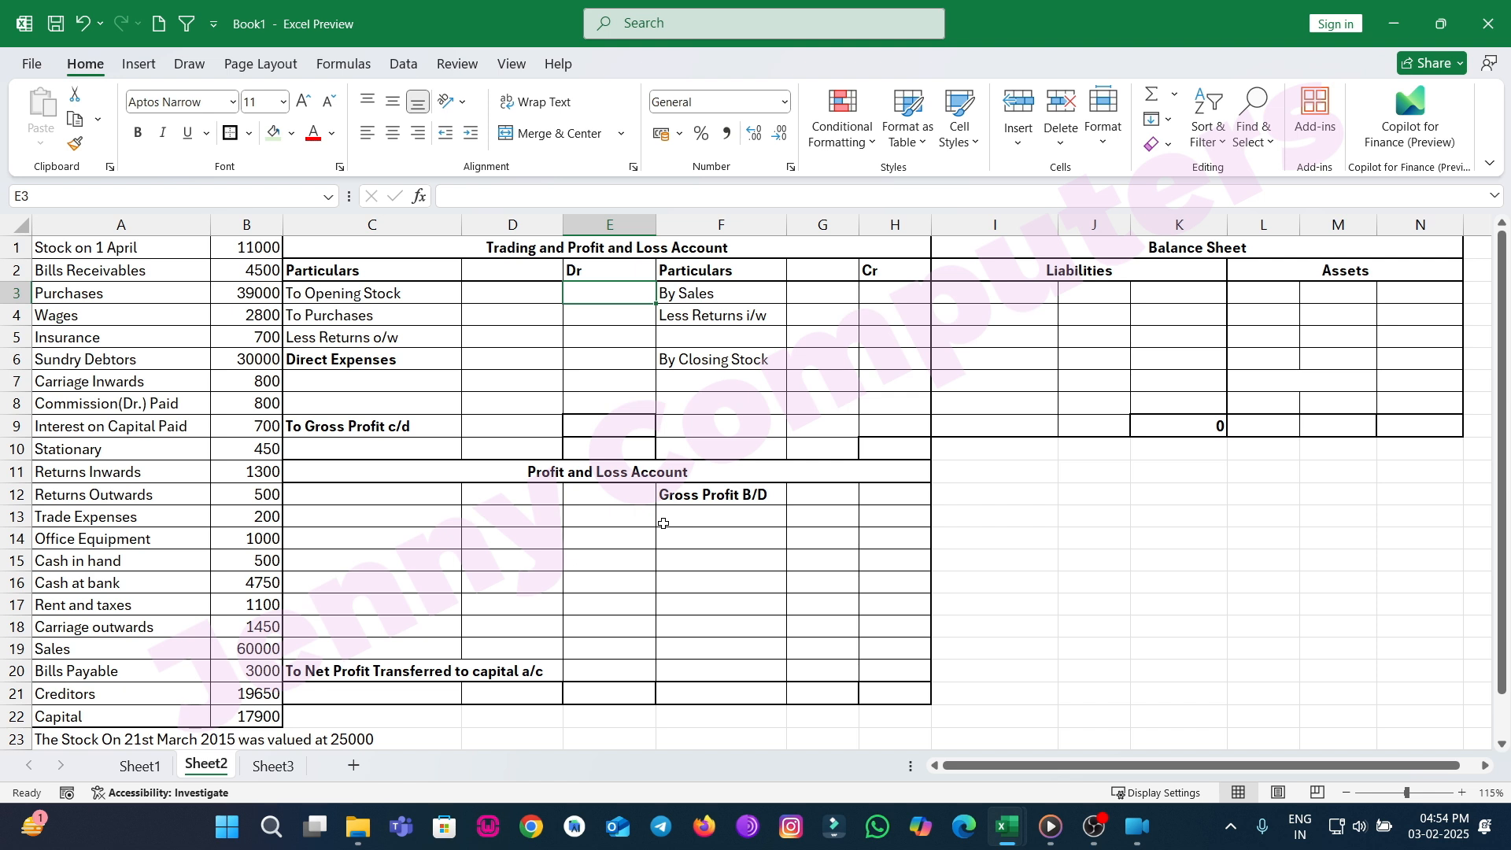
type("11000")
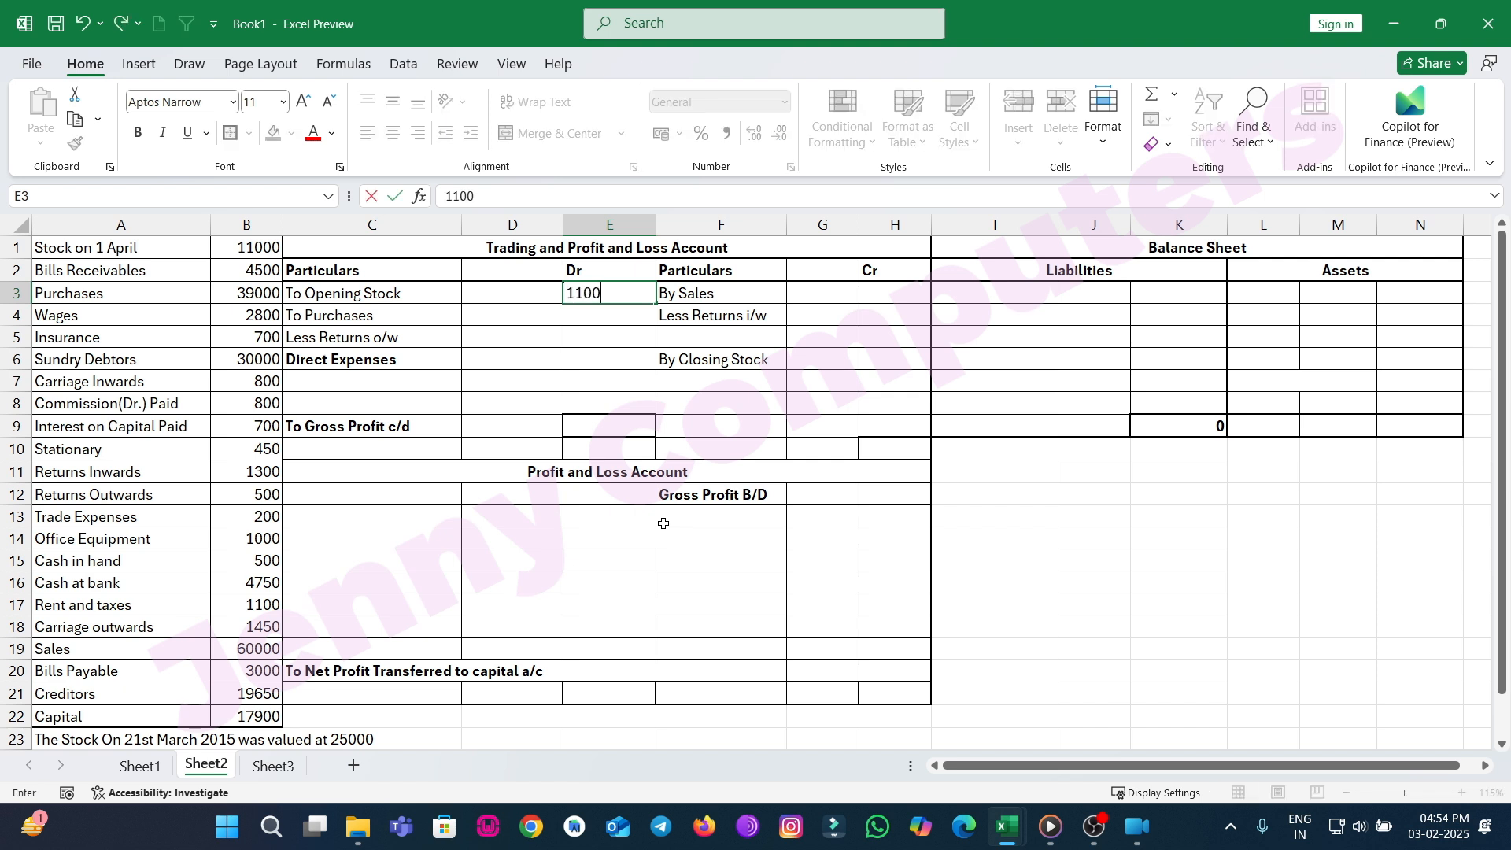
key("Return")
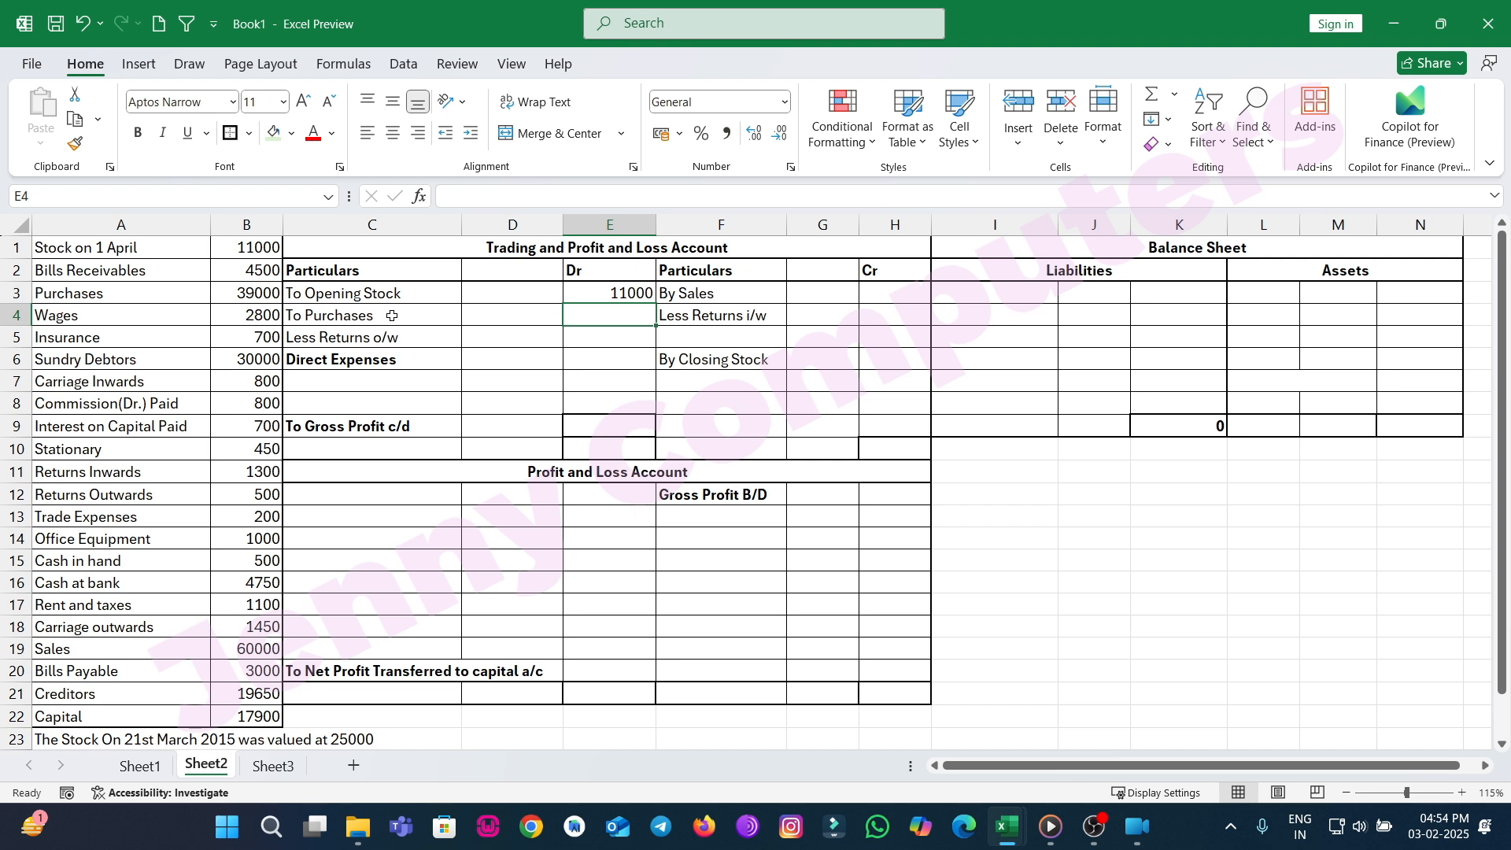
Enter 39000 for purchases and 500 for returns outward, then 38500 as net purchases in the Dr column.
left_click(485, 317)
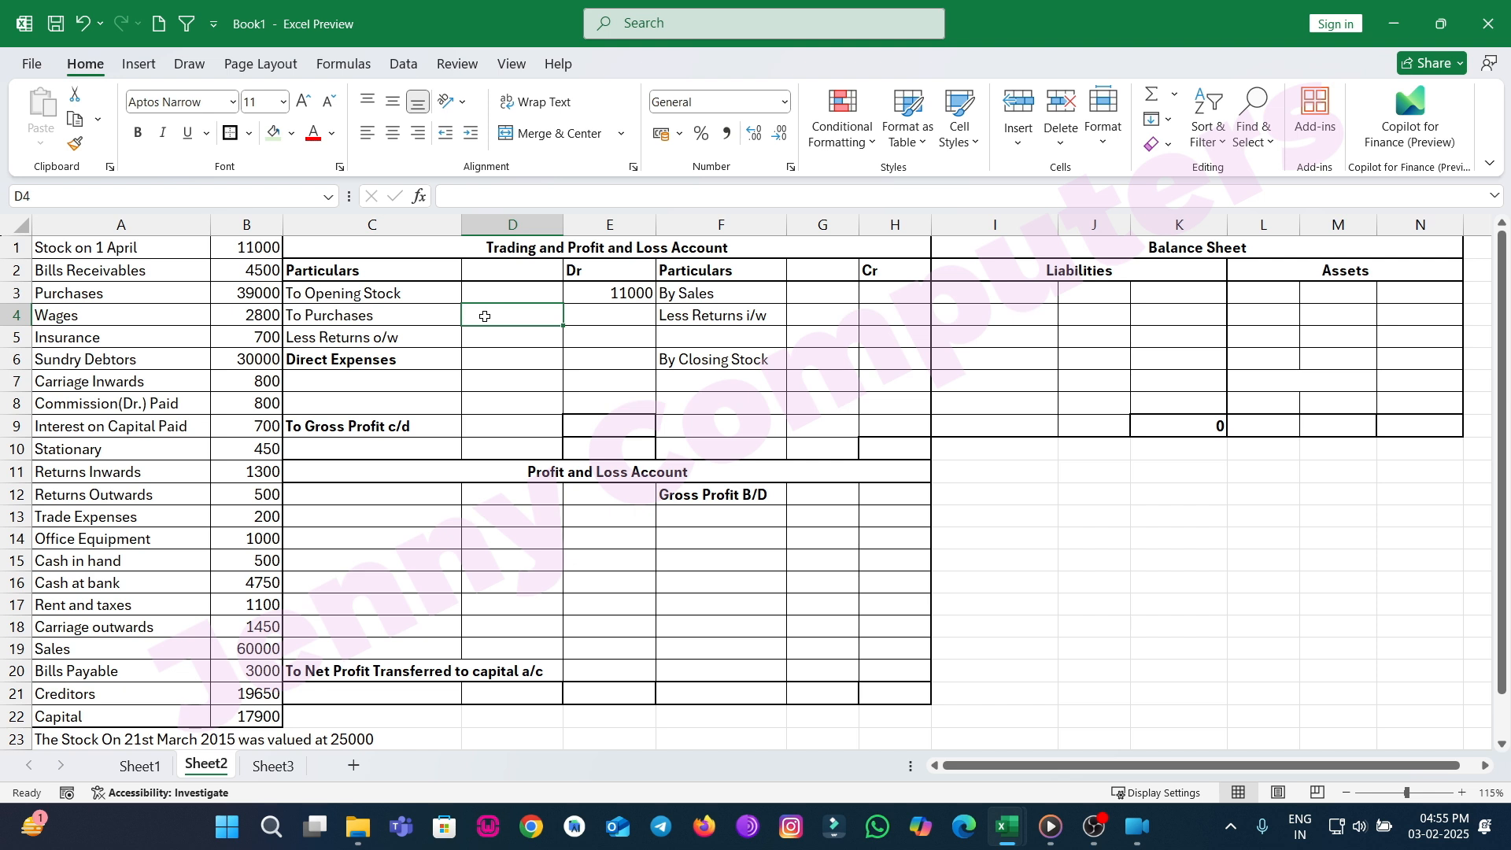
type("39000")
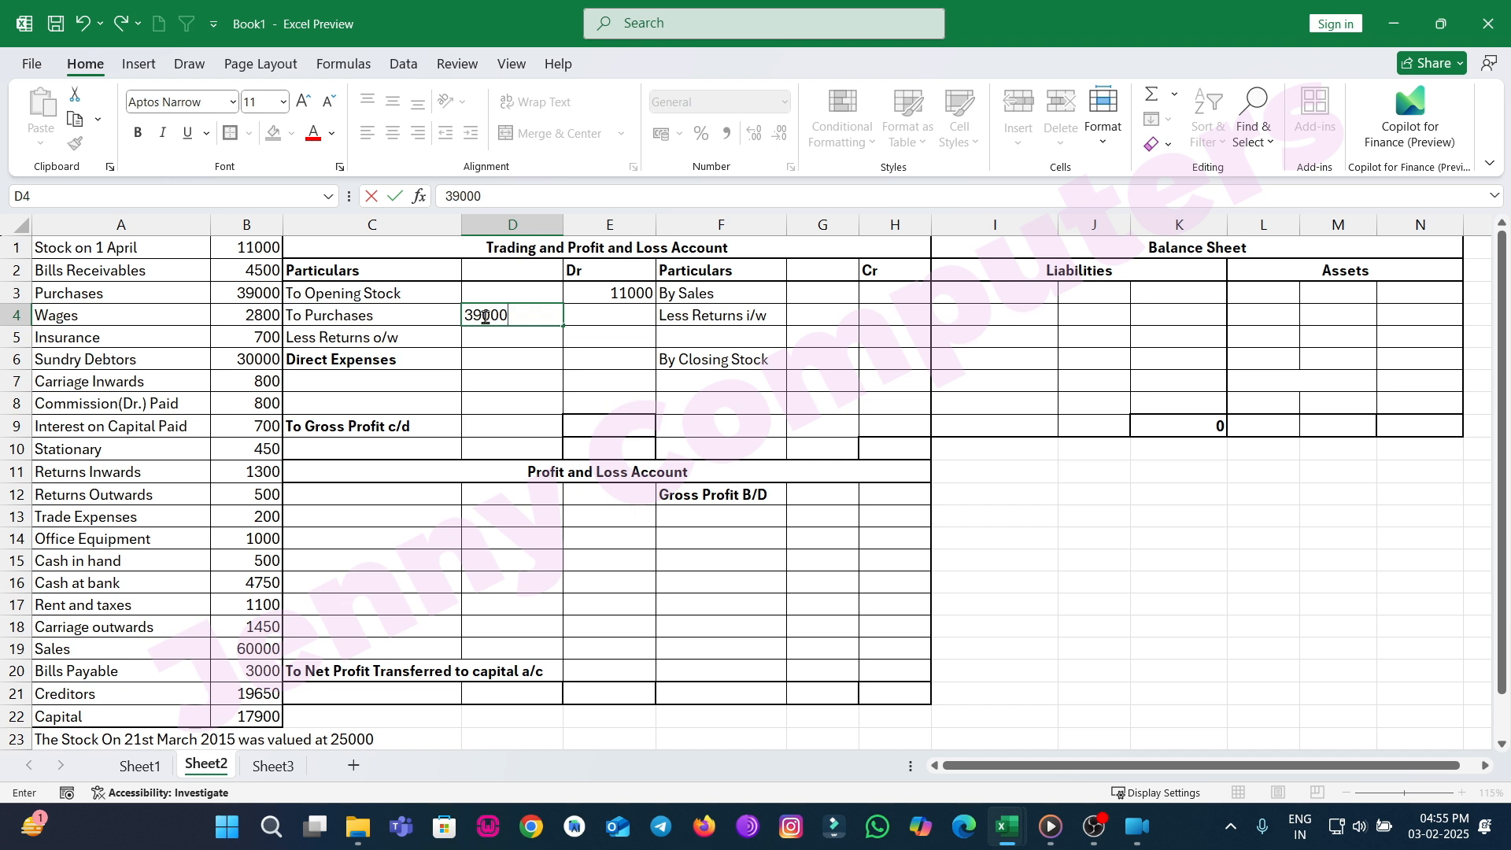
key("Return")
type("500")
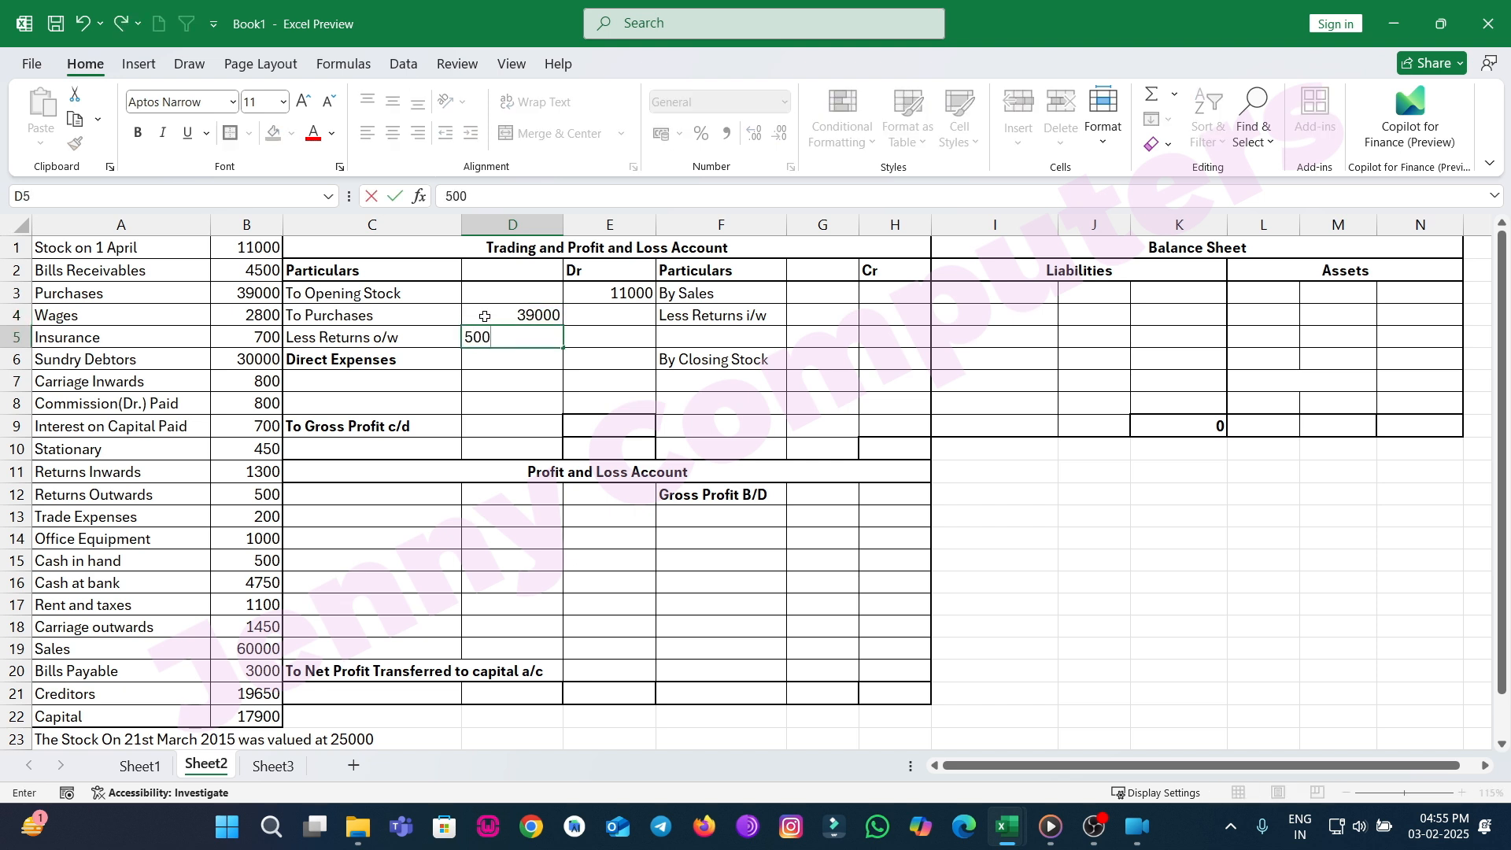
key("Return")
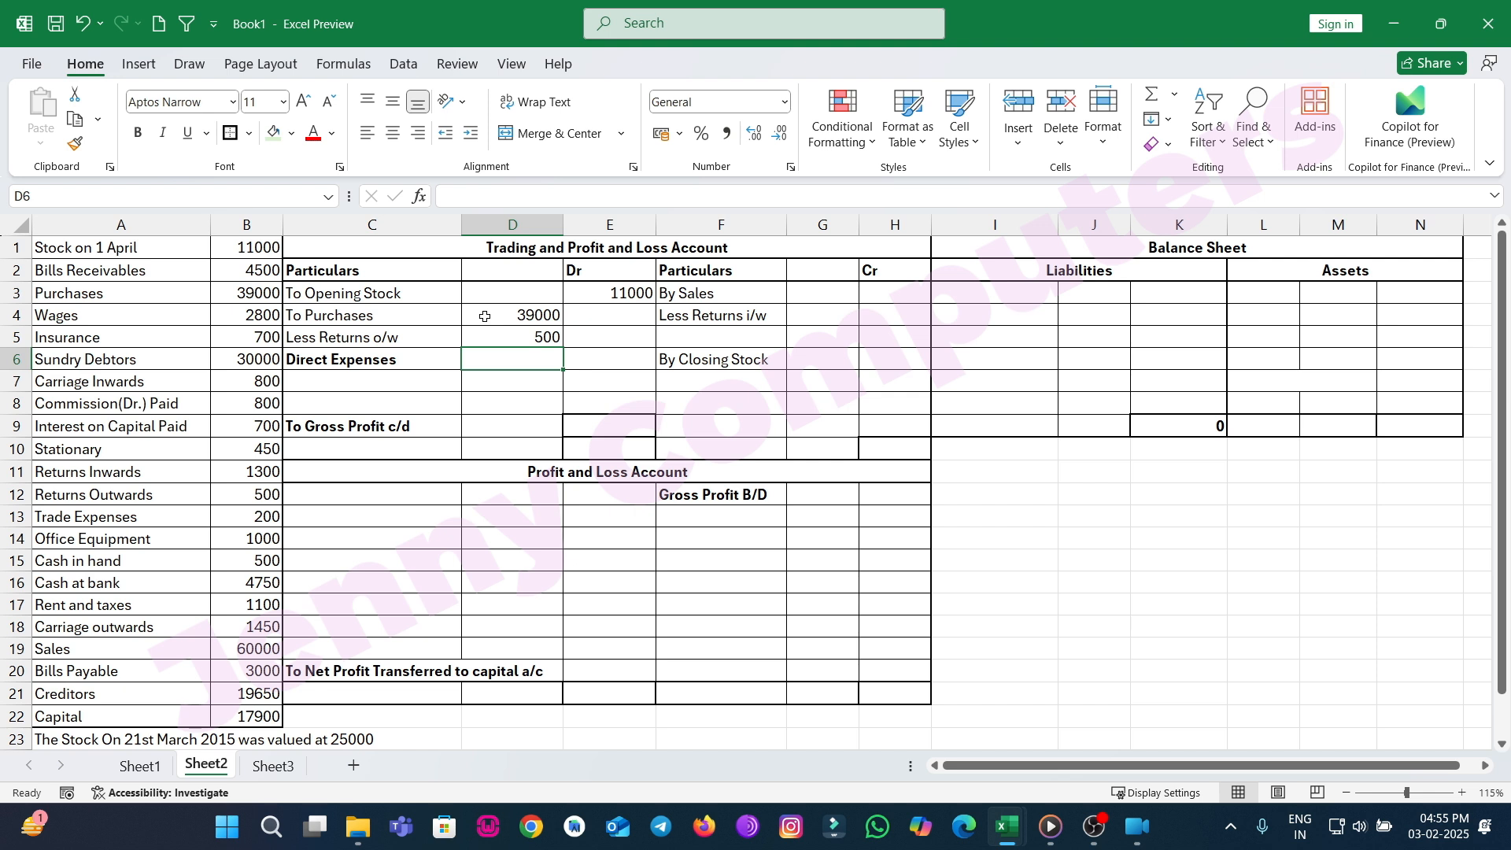
left_click(582, 339)
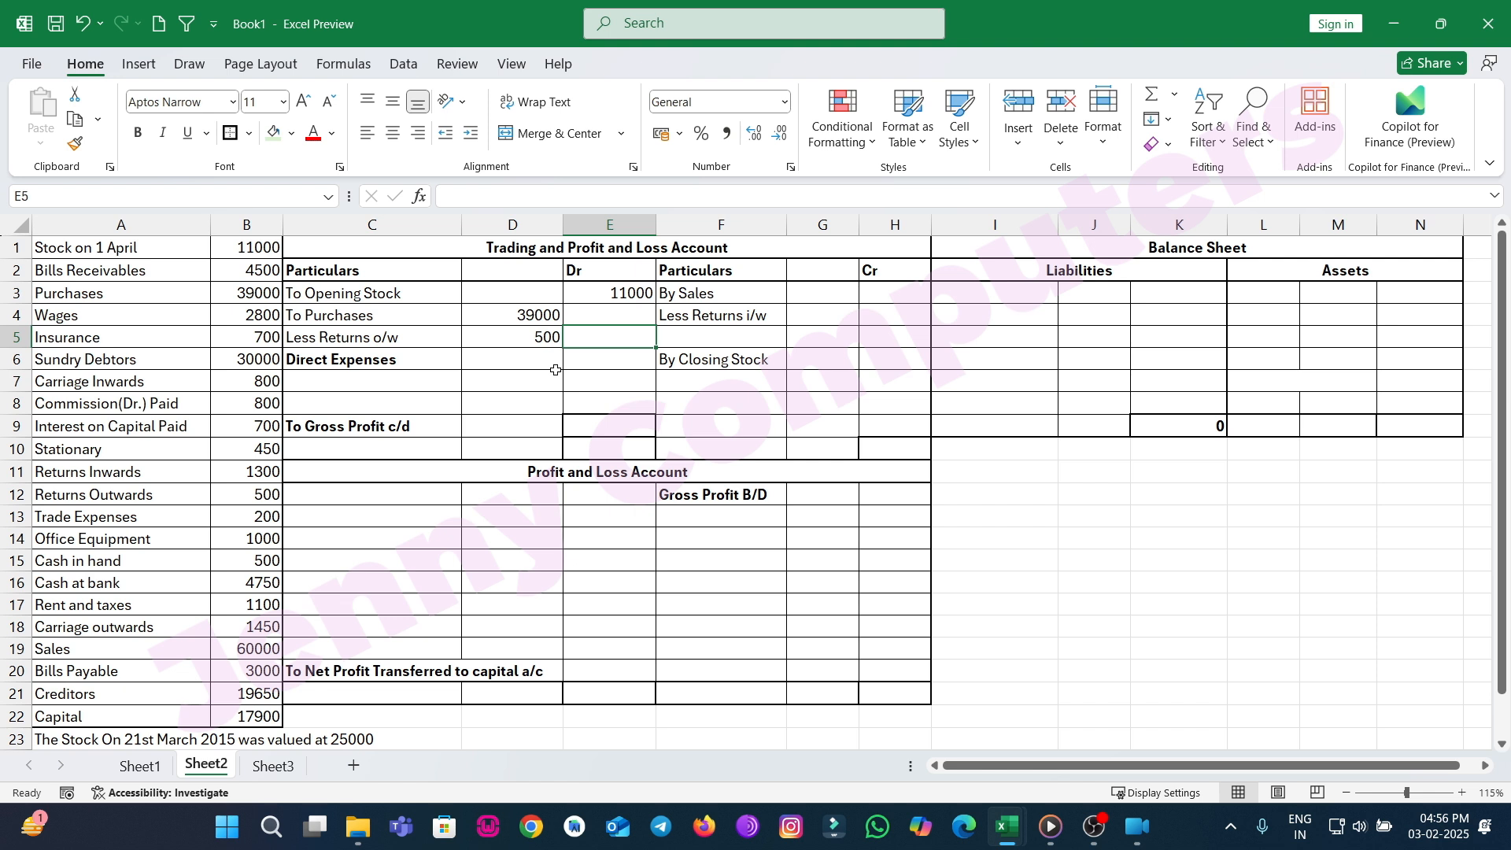
type("38500")
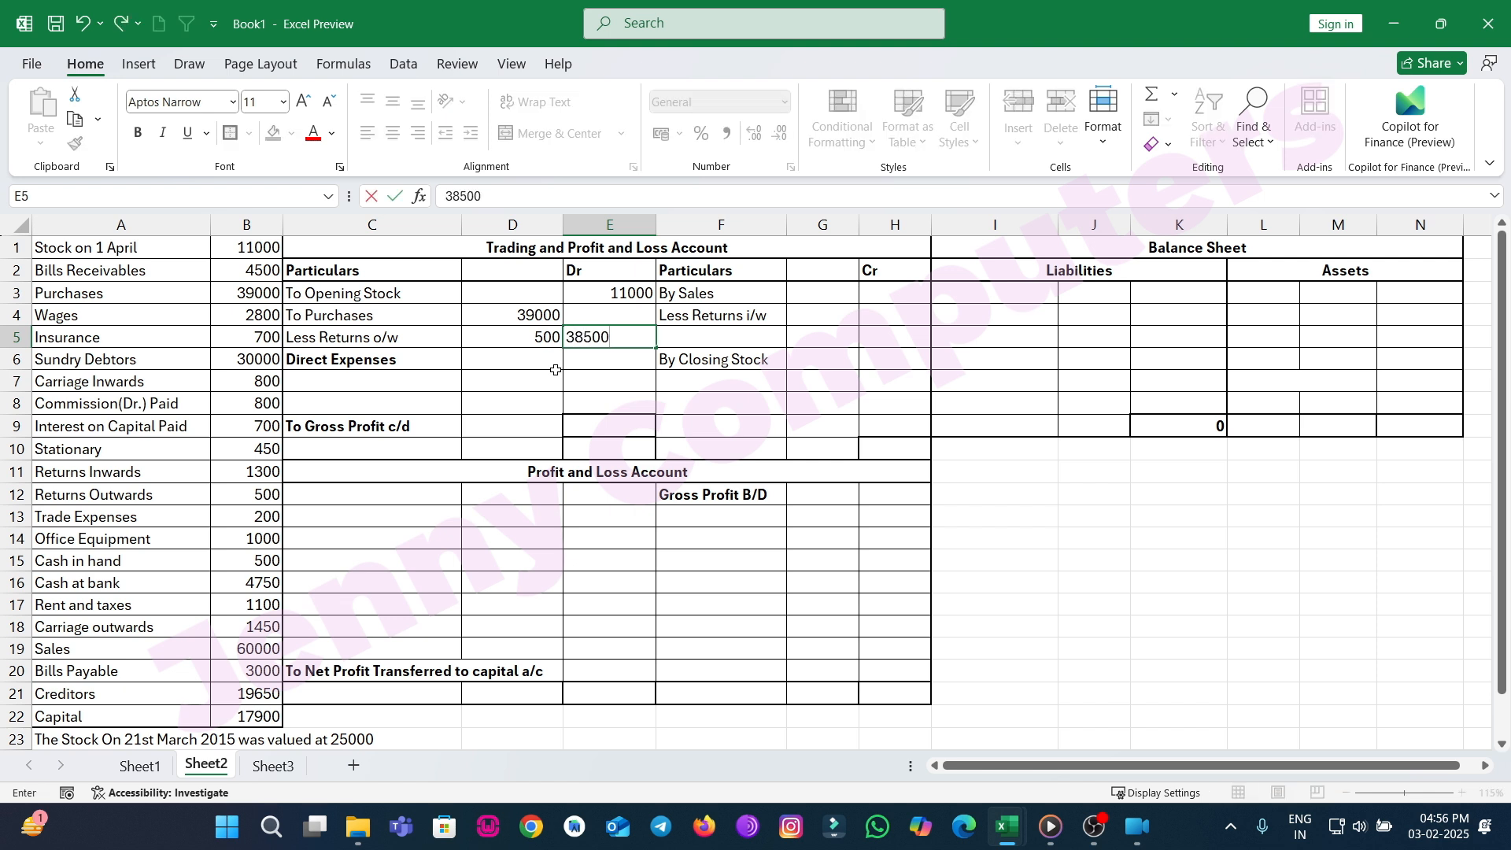
key("Return")
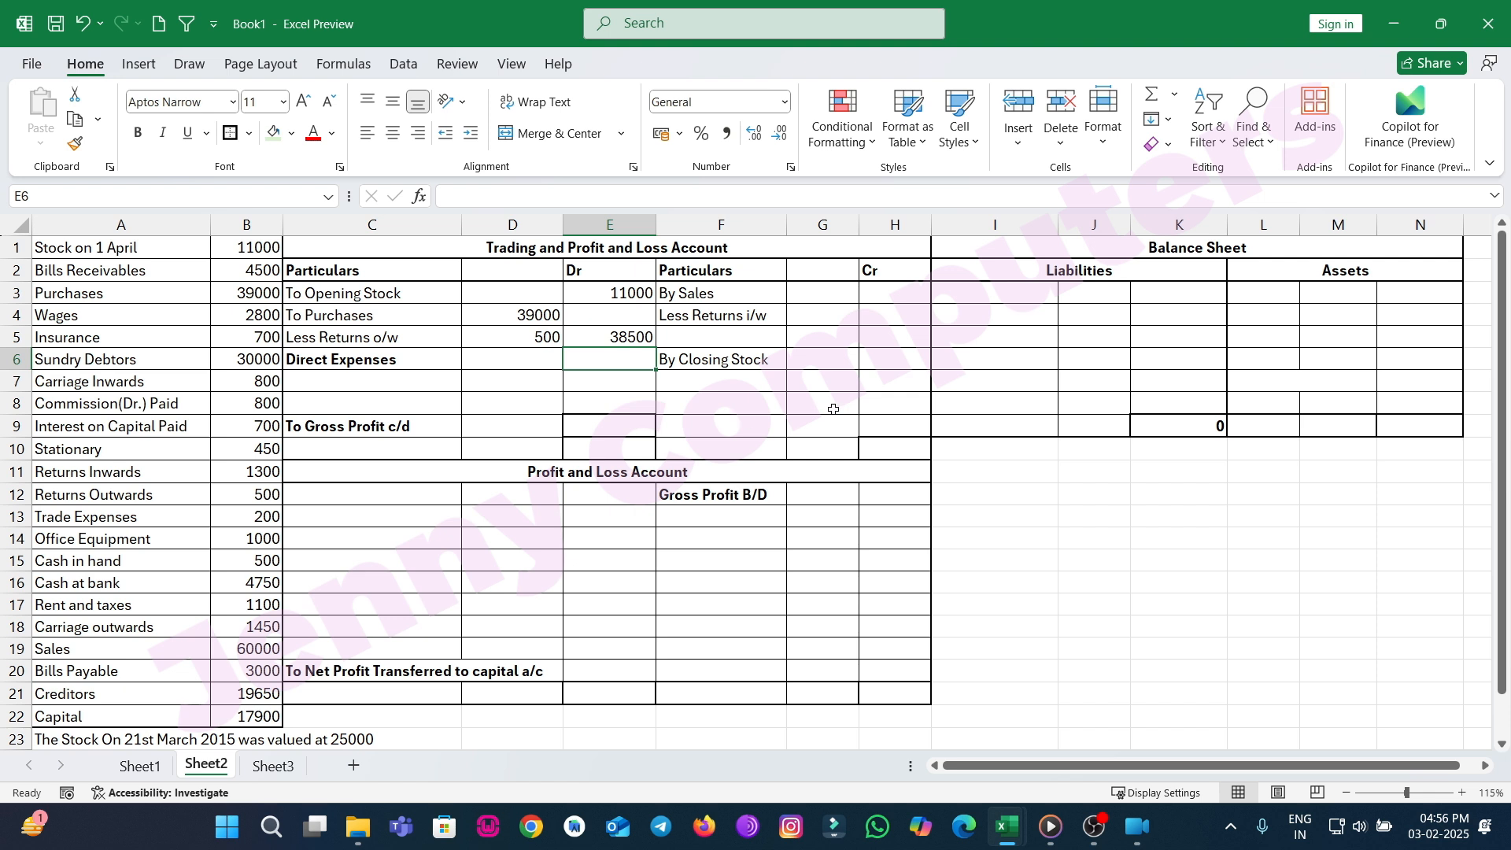
Enter 60000 for sales and 1300 for returns inward in the Trading Account credit side.
left_click(876, 425)
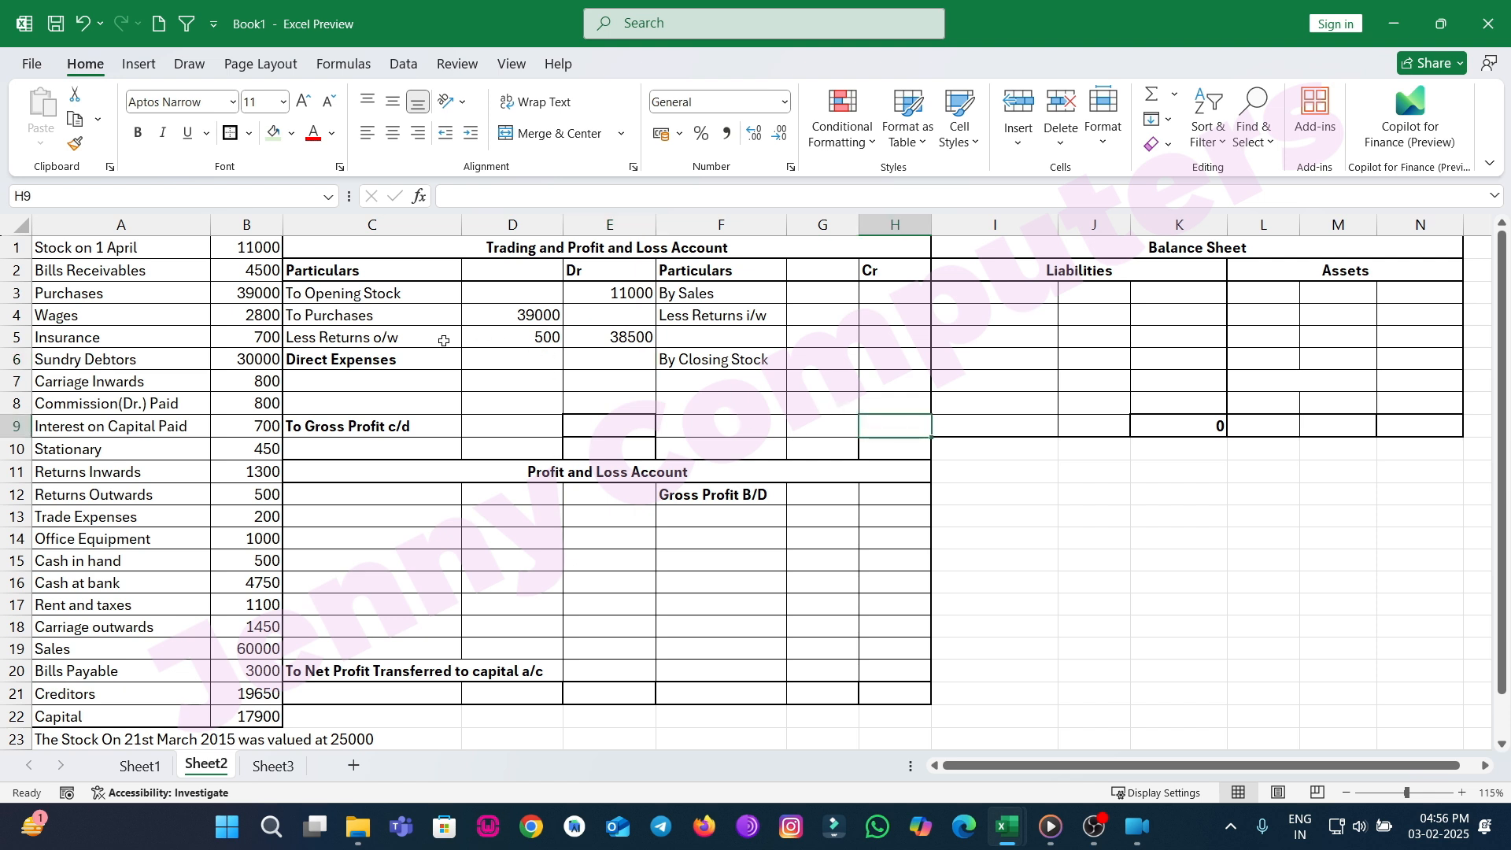
left_click(760, 383)
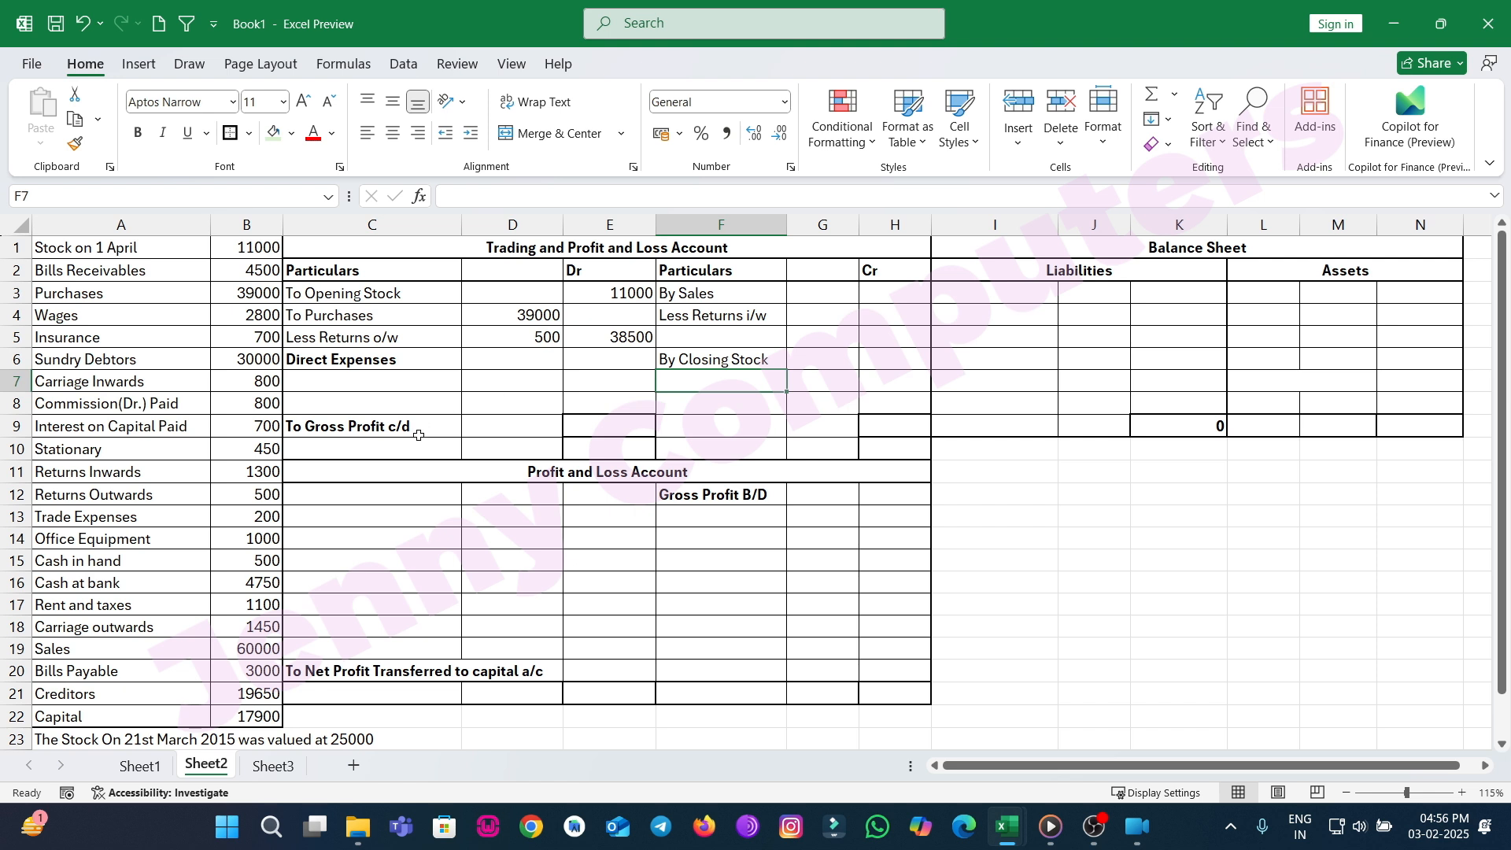
left_click(823, 296)
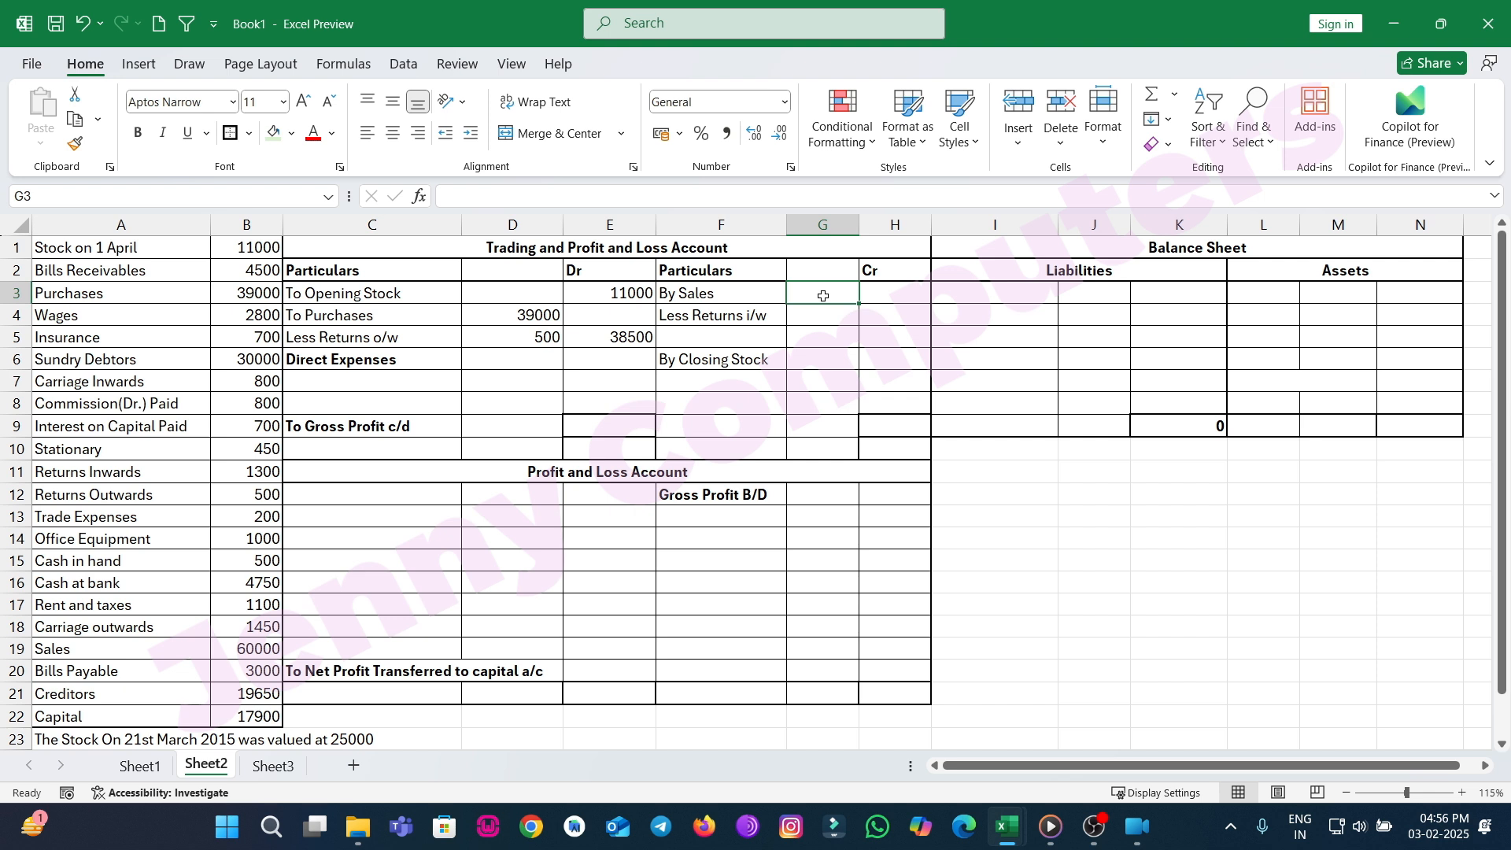
type("60000")
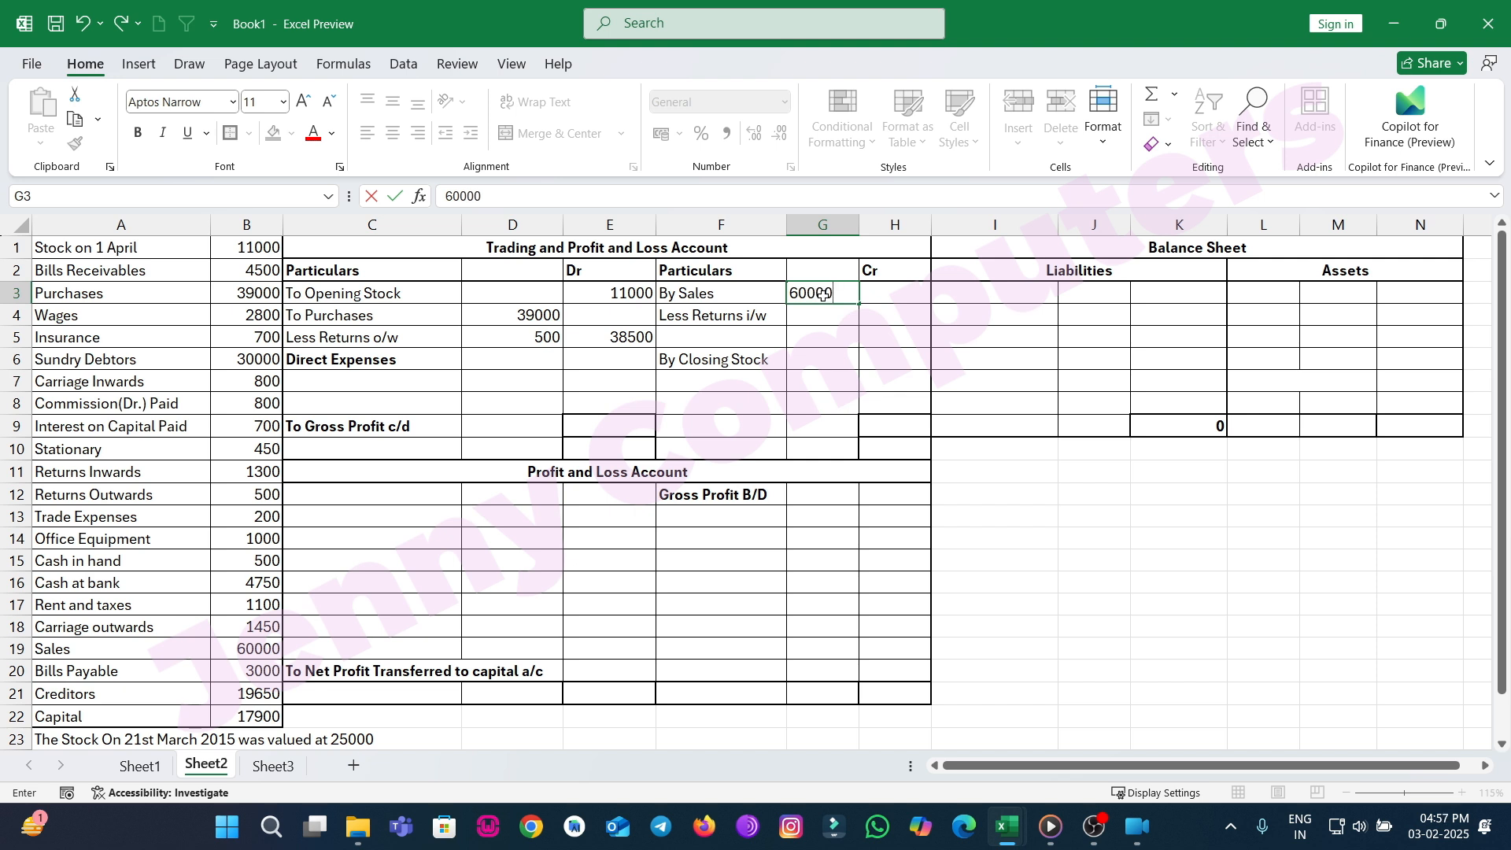
key("Return")
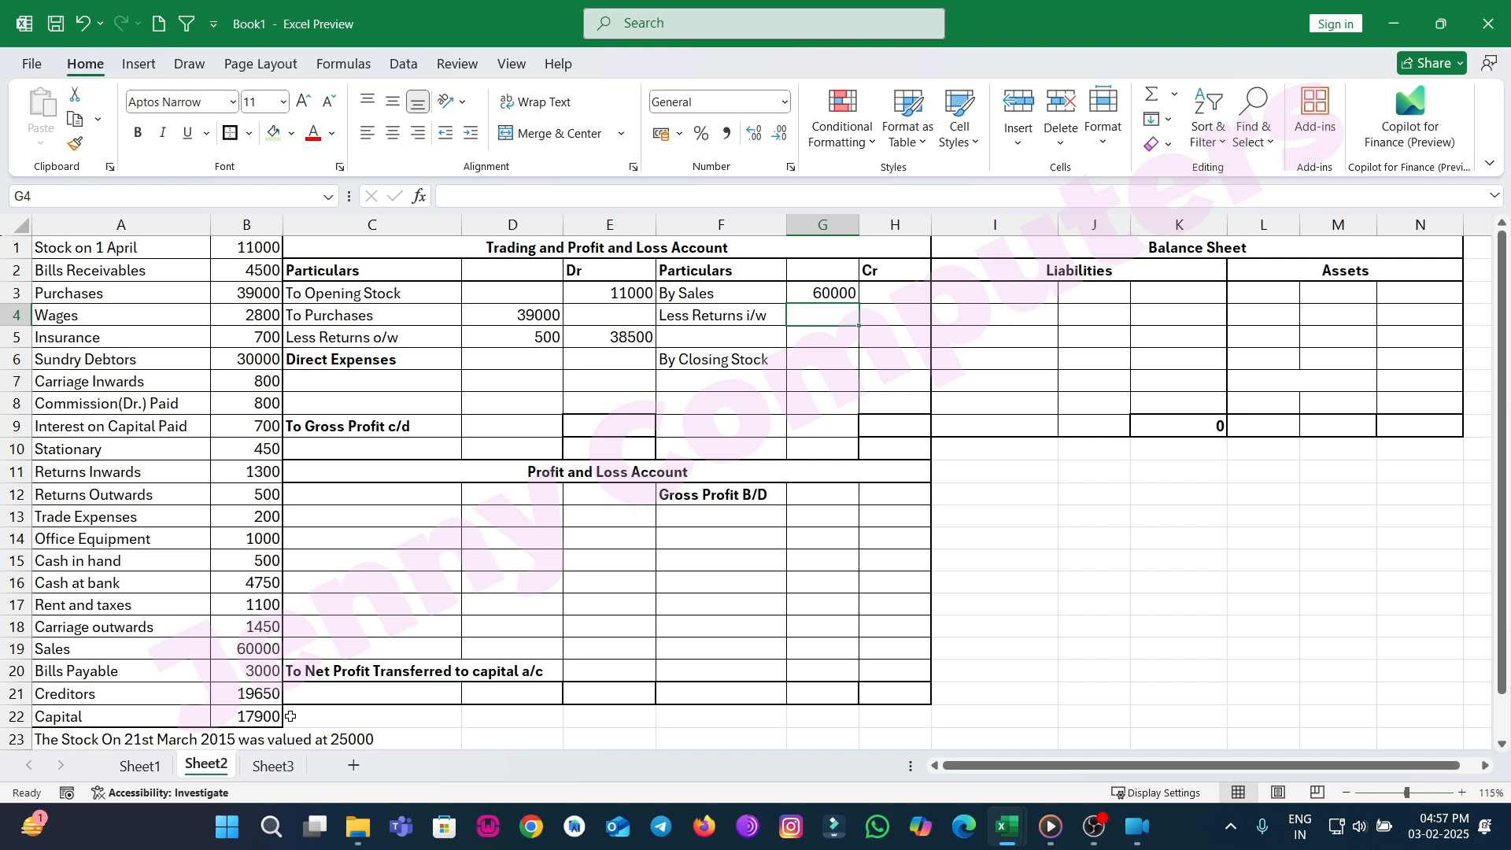
type("1300")
key("Return")
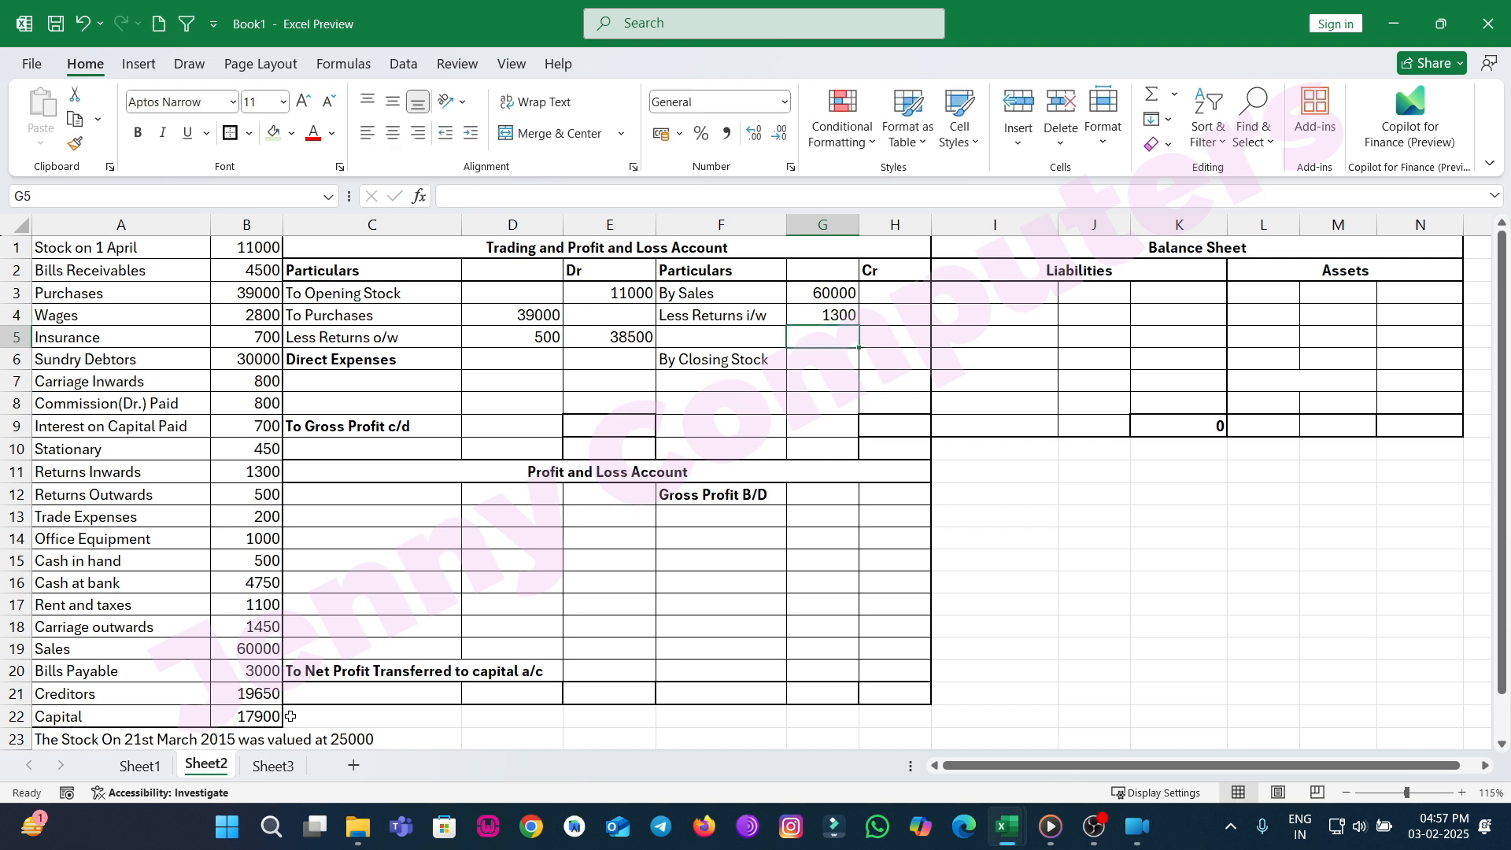
Compute net sales in the Cr column with a formula subtracting returns inward from sales.
key("Right")
key("Up")
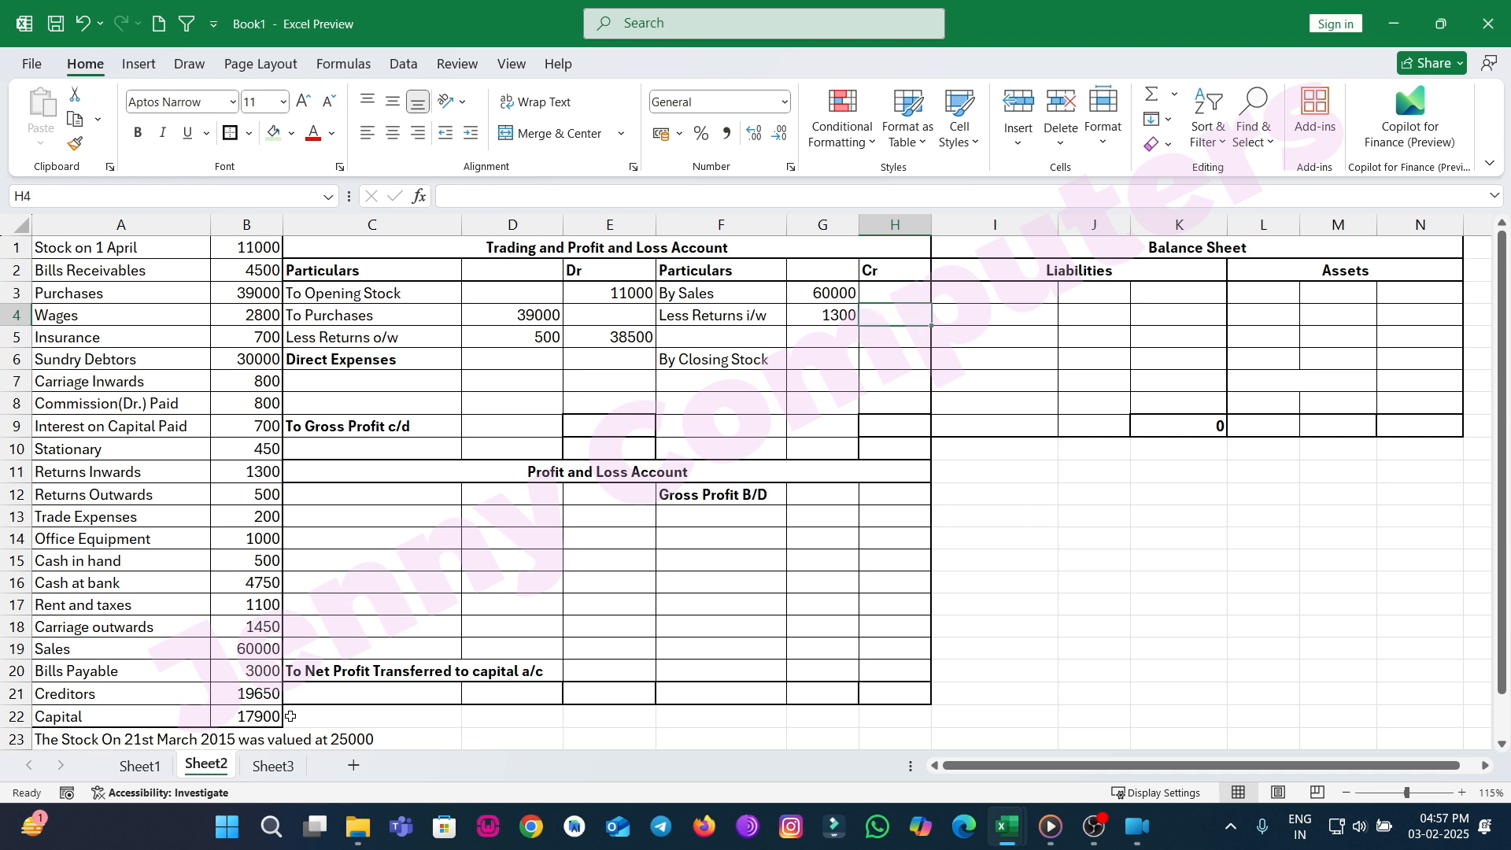
type("=")
key("Left")
key("Up")
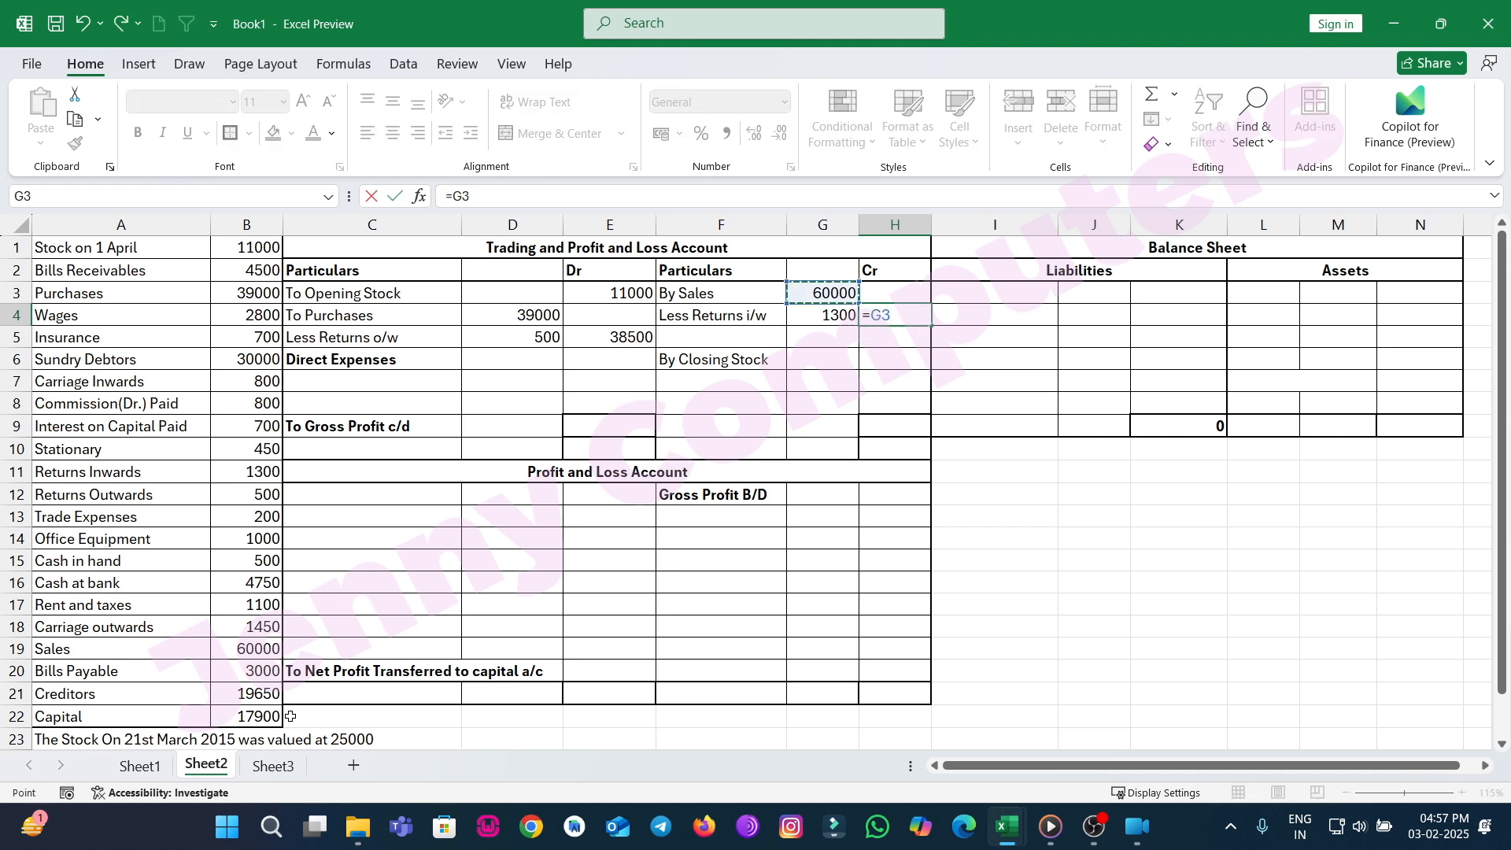
type("-")
key("Left")
key("Return")
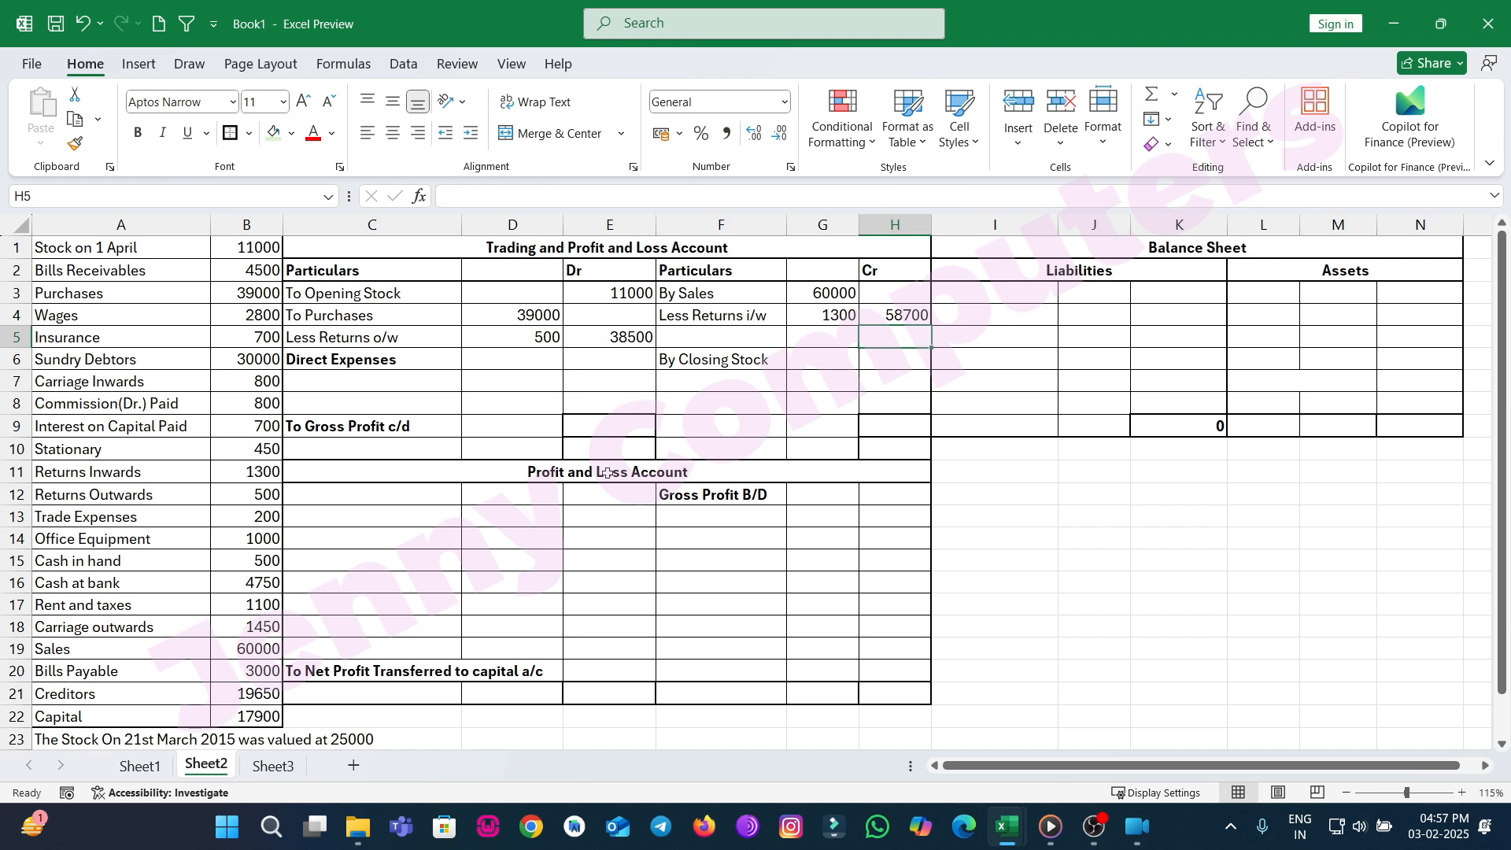
Enter 25000 as closing stock in the Cr column.
left_click(865, 360)
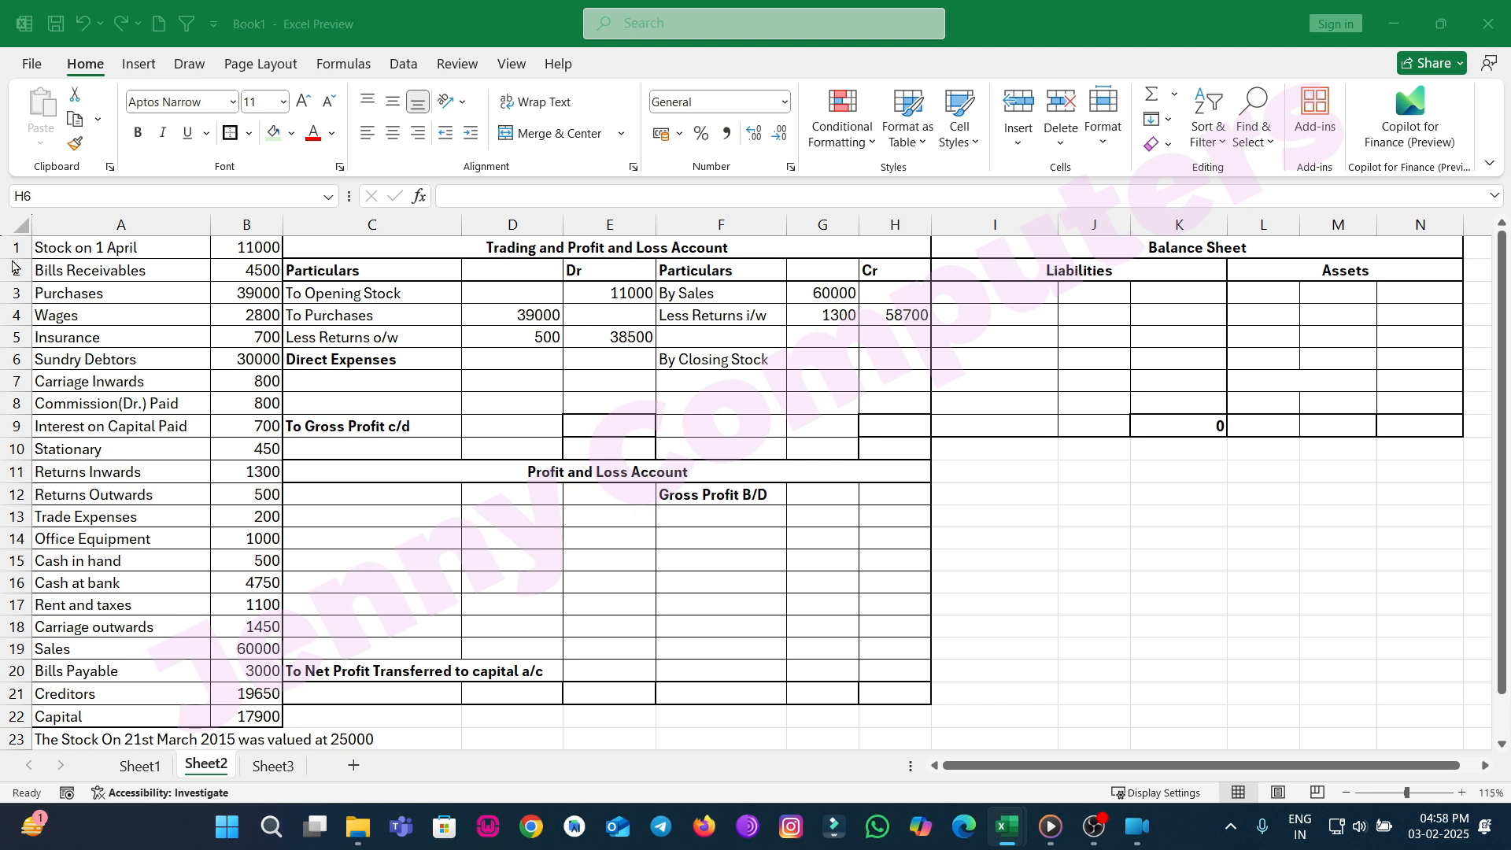
left_click(898, 363)
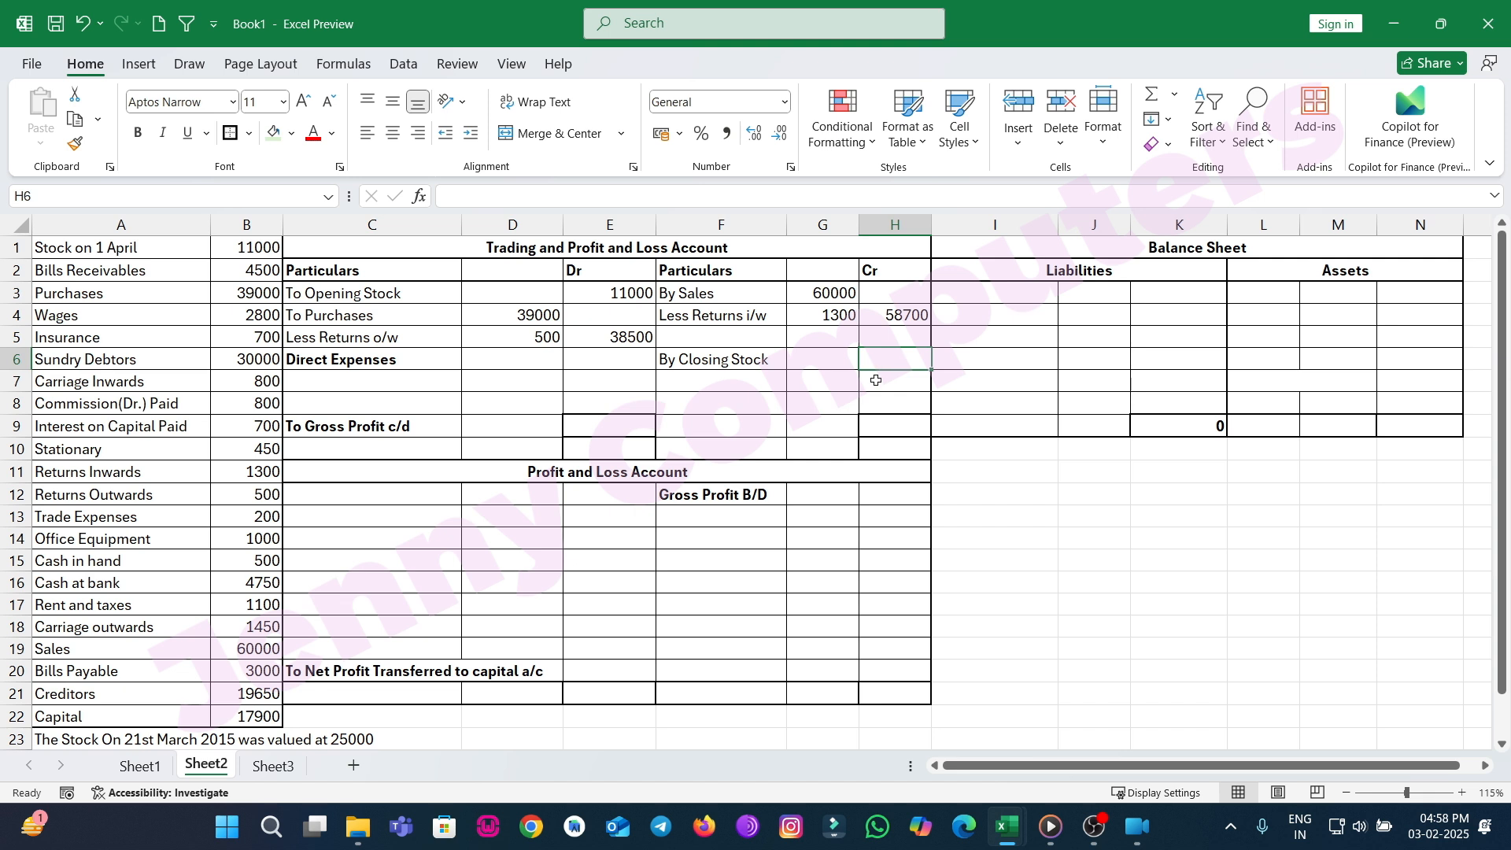
type("25000")
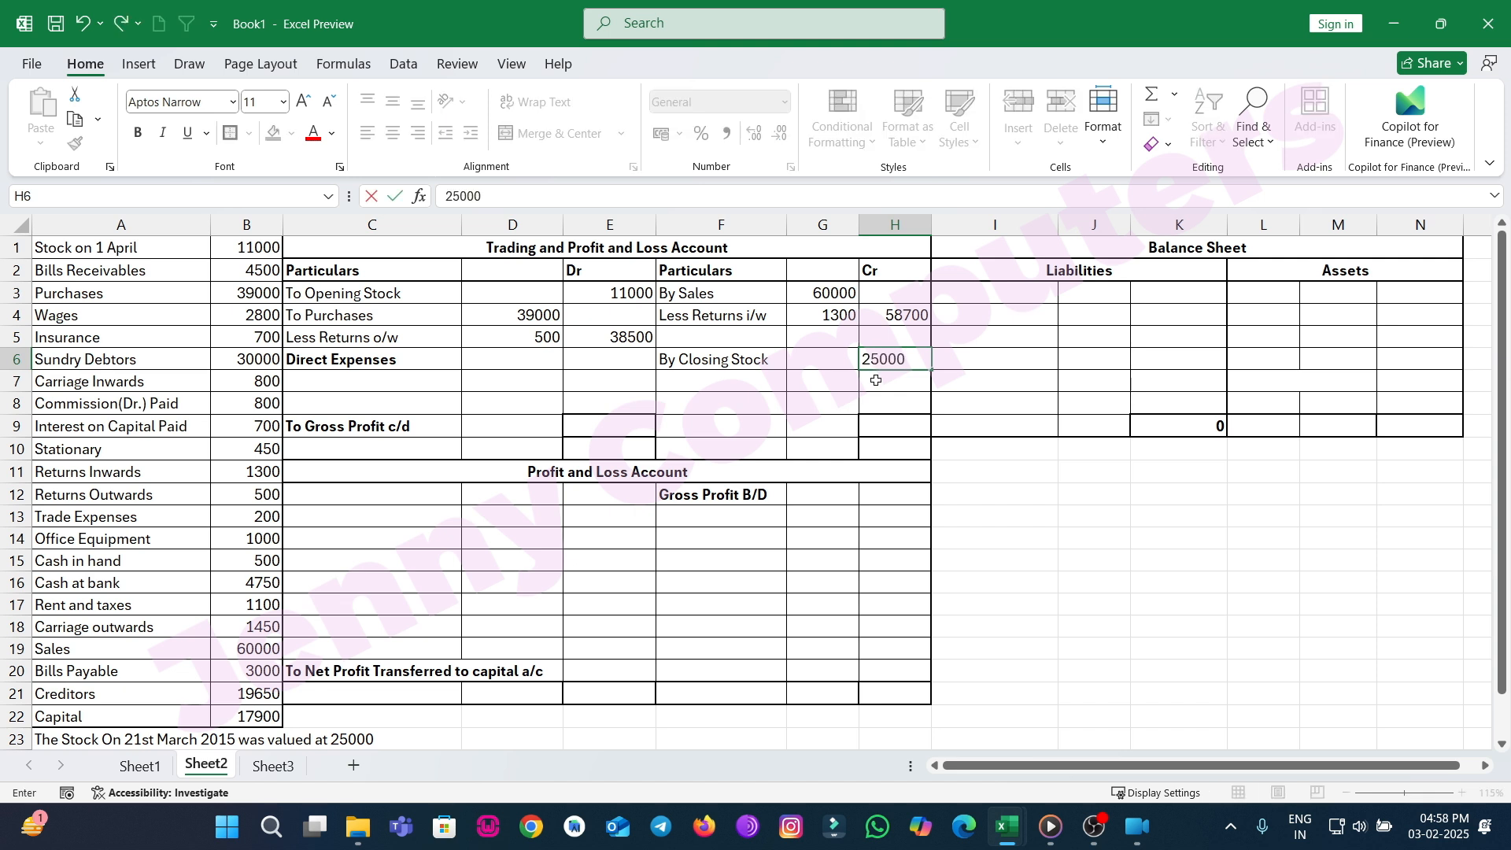
key("Return")
key("Return")
key("Return")
key("Return")
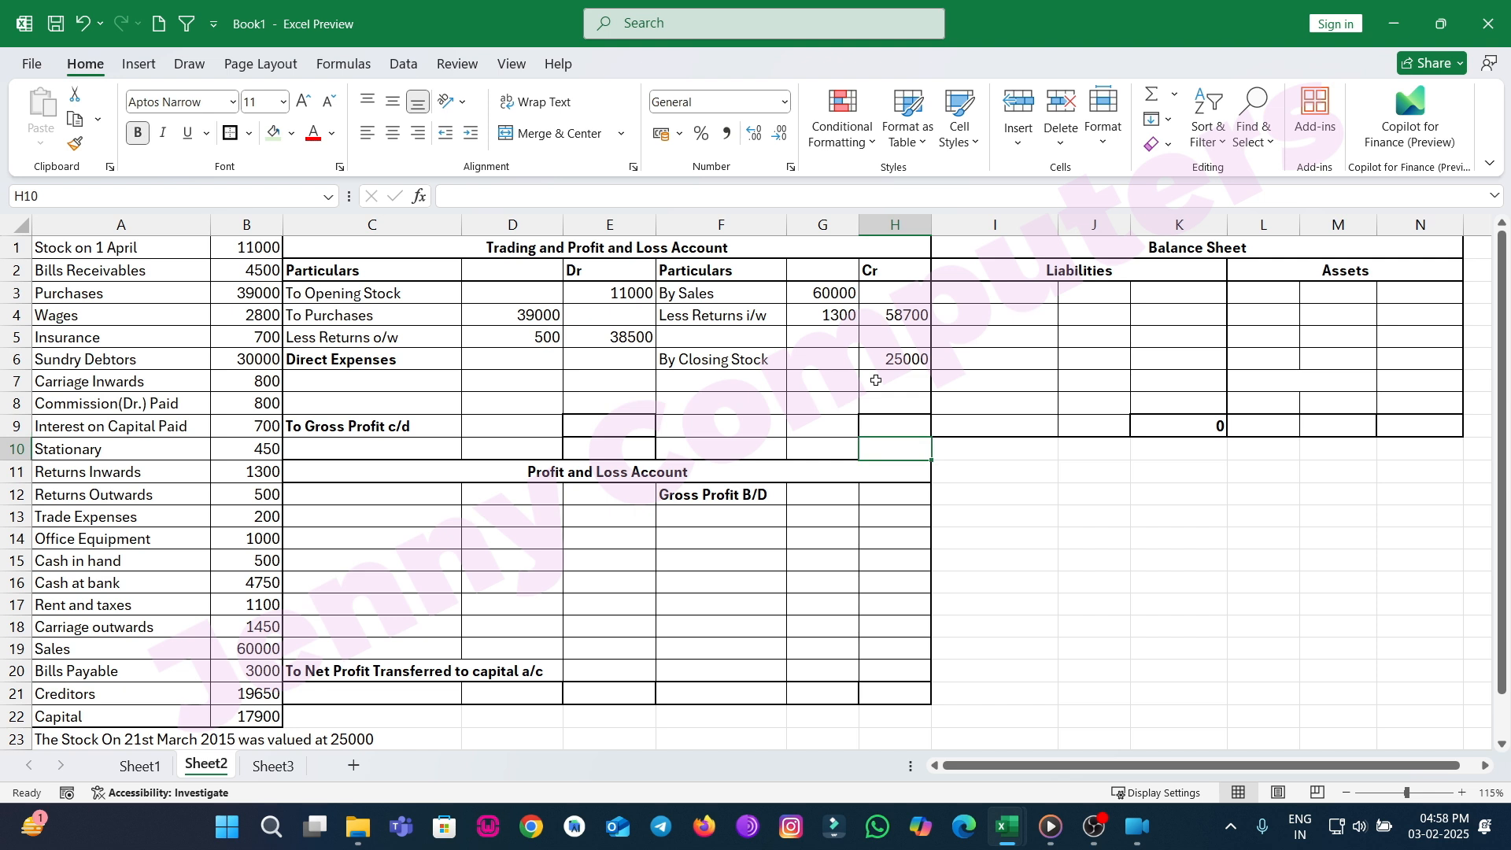
Total the Trading Account Cr column with AutoSum in the row below Gross Profit c/d.
left_click(1151, 94)
left_click_drag(889, 428, 891, 300)
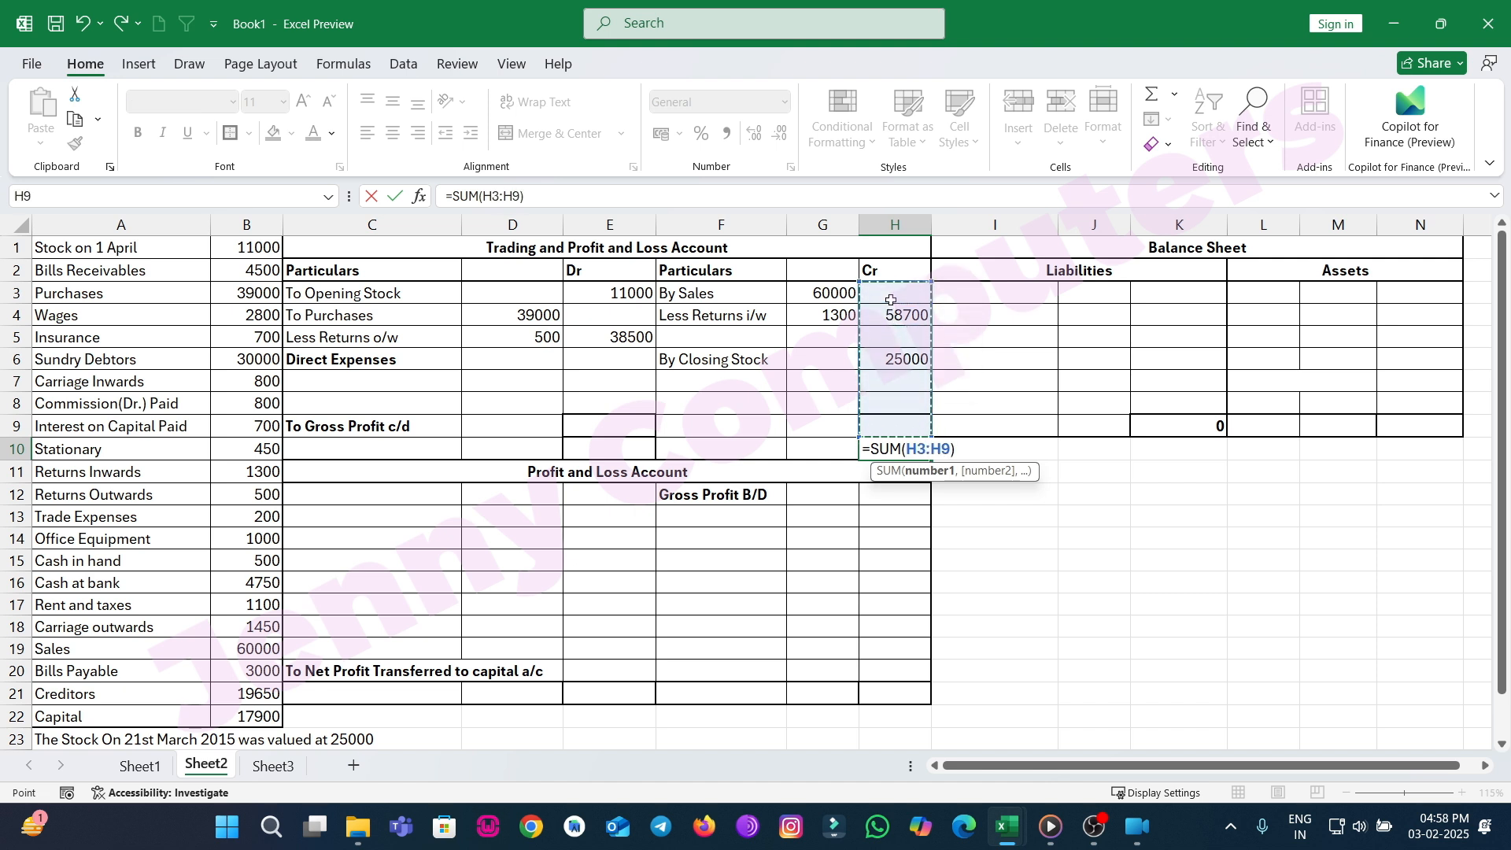
key("Return")
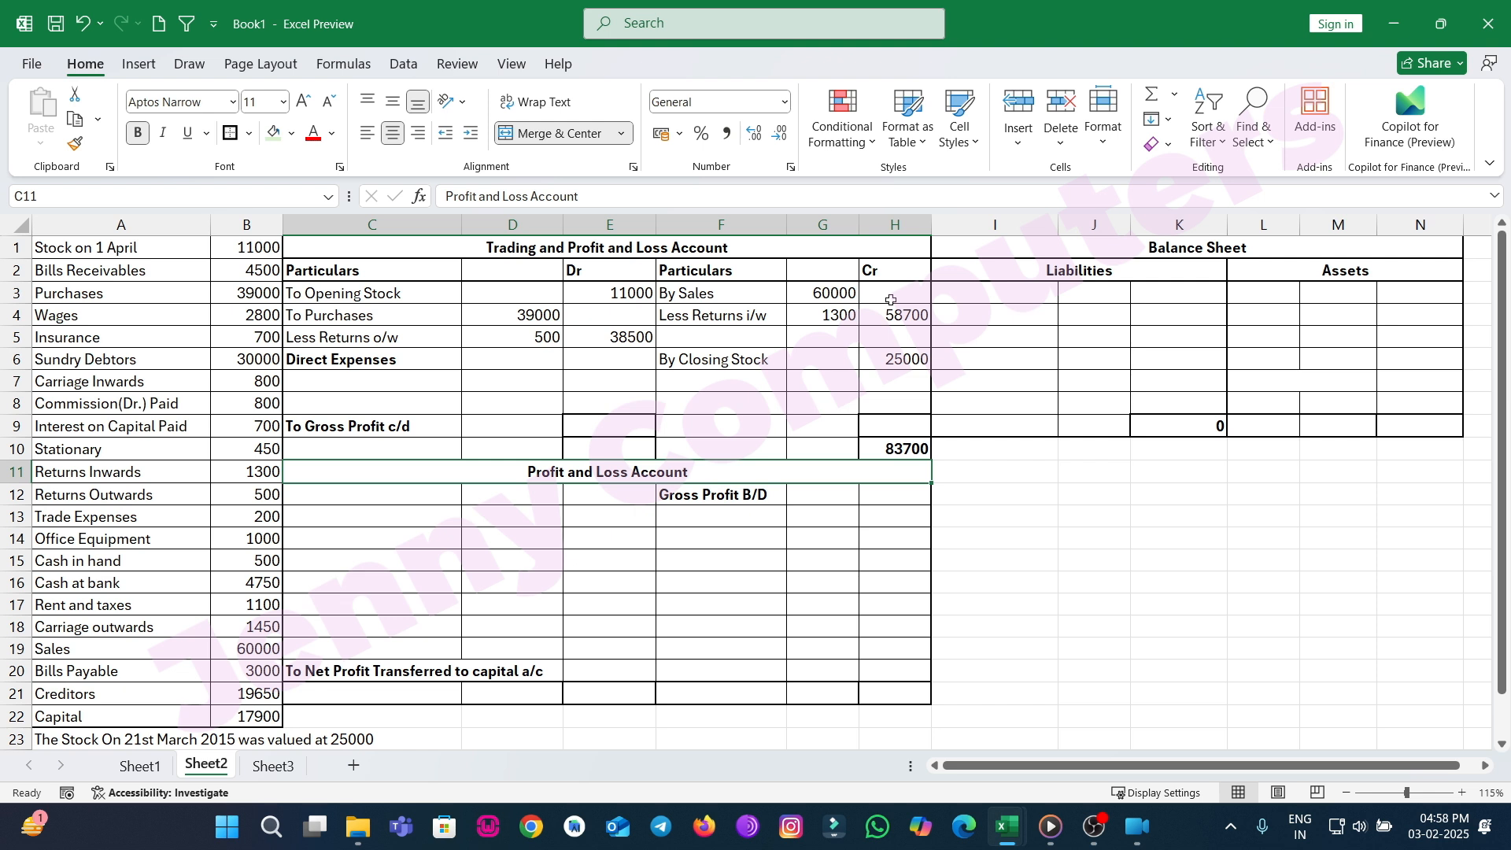
Enter 83700 as the Dr column total in the same totals row.
left_click(607, 448)
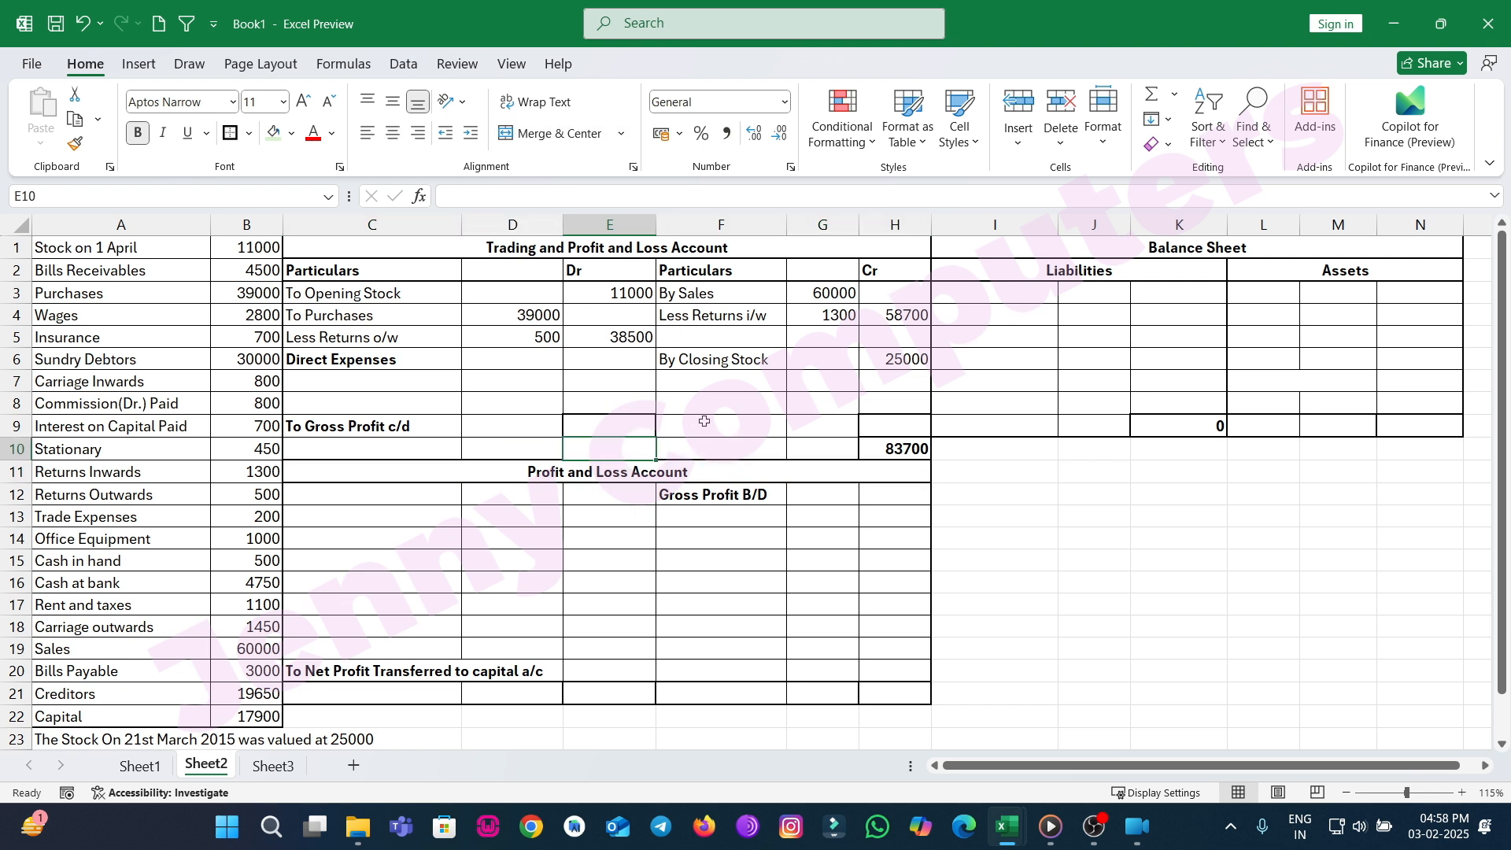
type("83700")
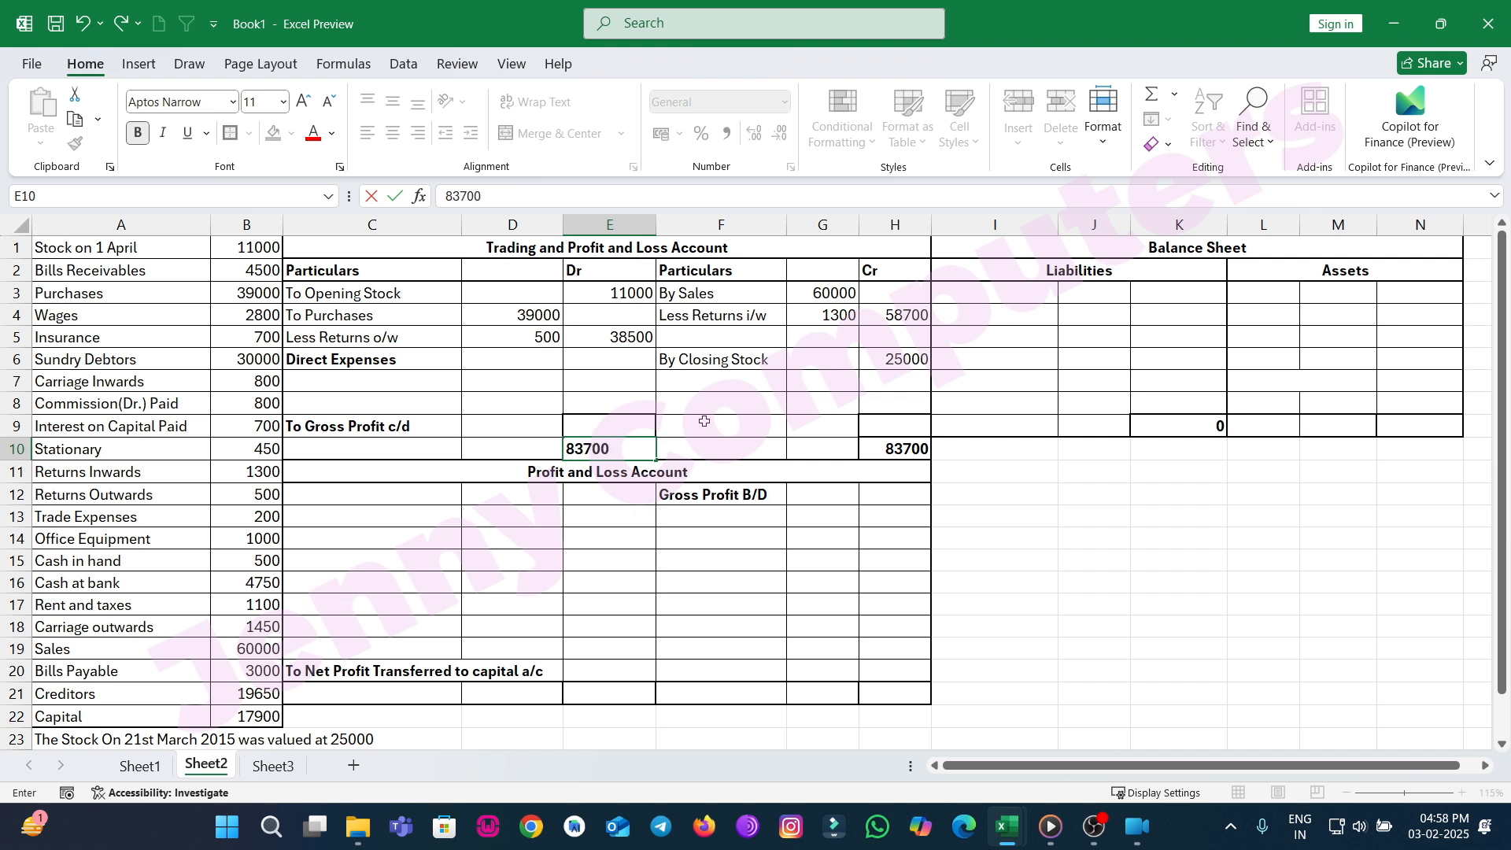
key("shift+Return")
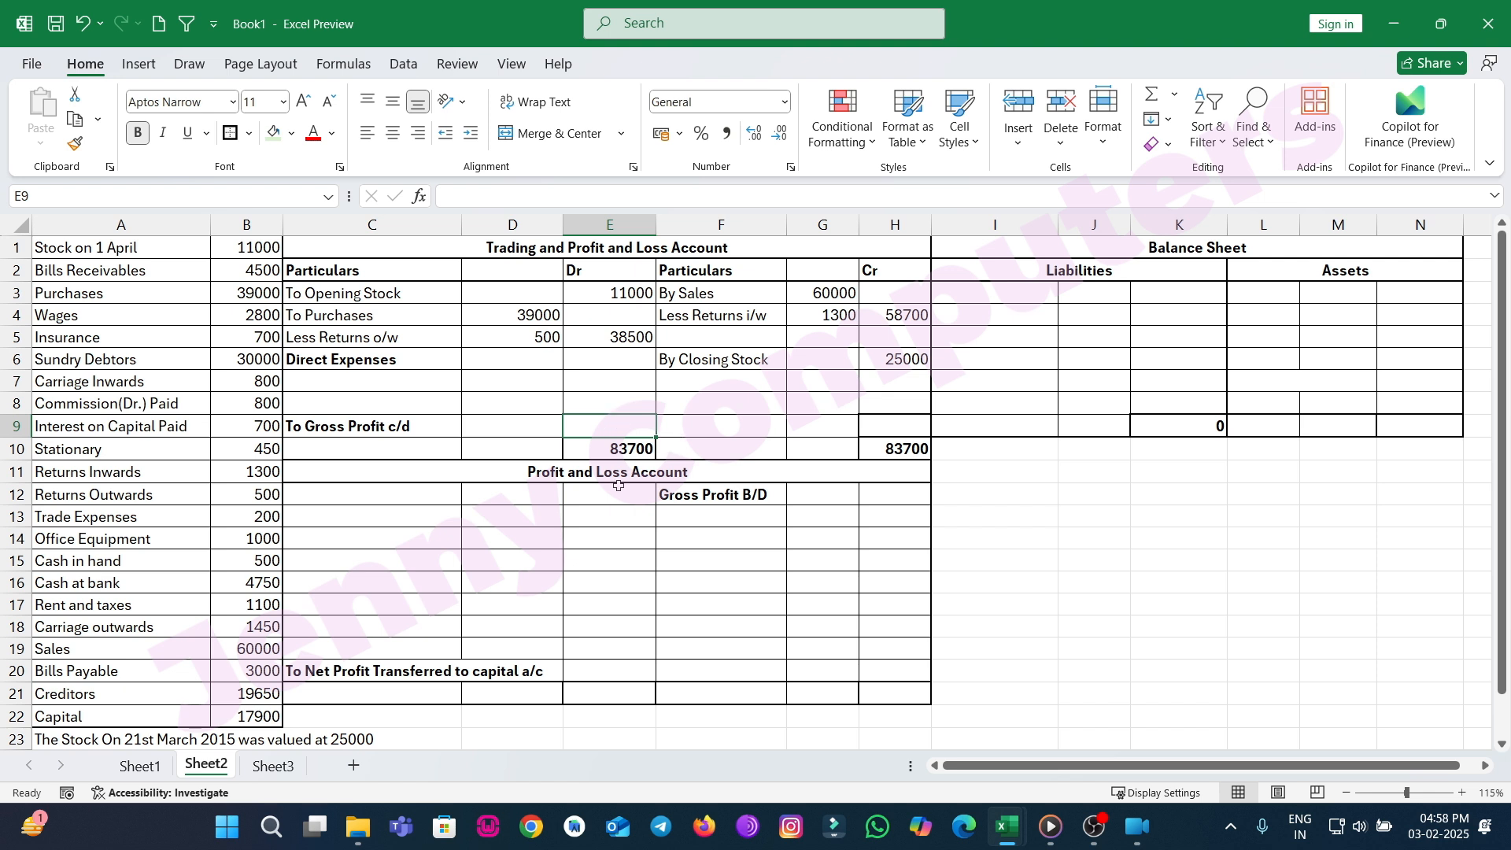
Calculate Gross Profit c/d as the Dr total minus the sum of opening stock and net purchases.
type("=")
key("Down")
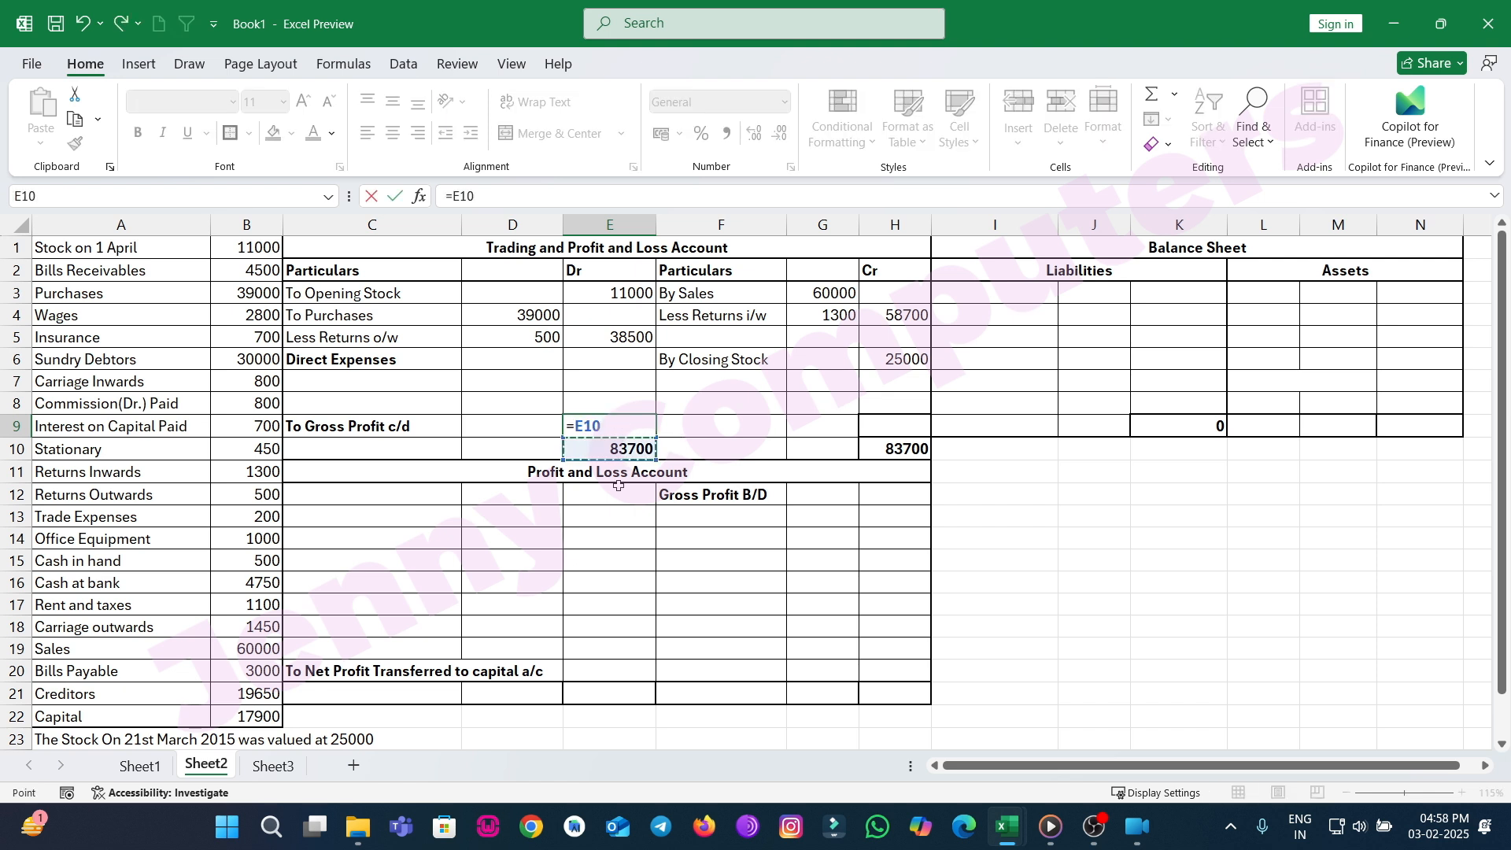
type("-(")
left_click(604, 292)
type("+")
left_click(618, 337)
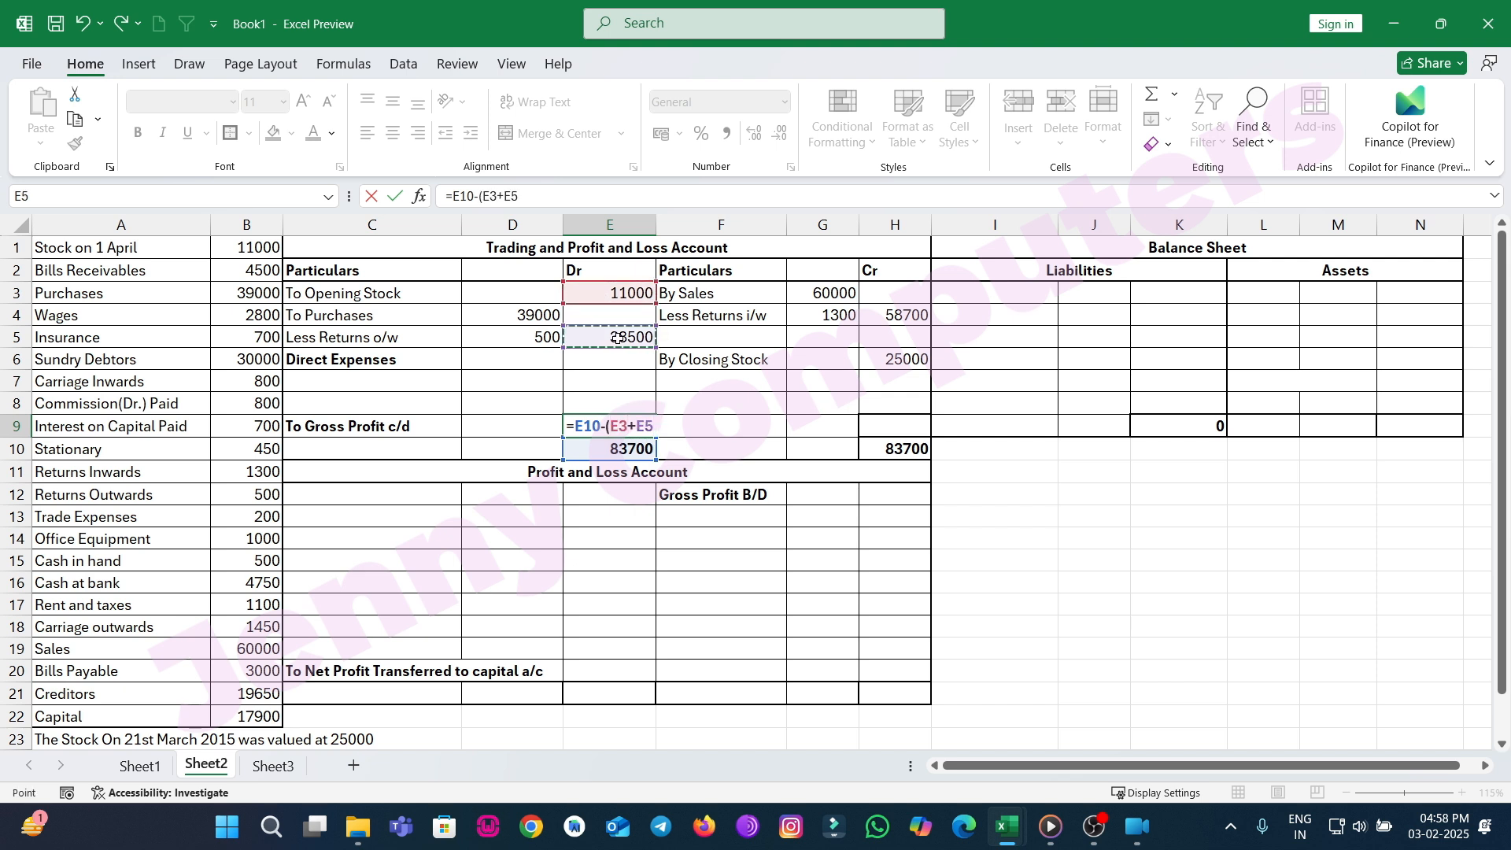
type(")")
key("Return")
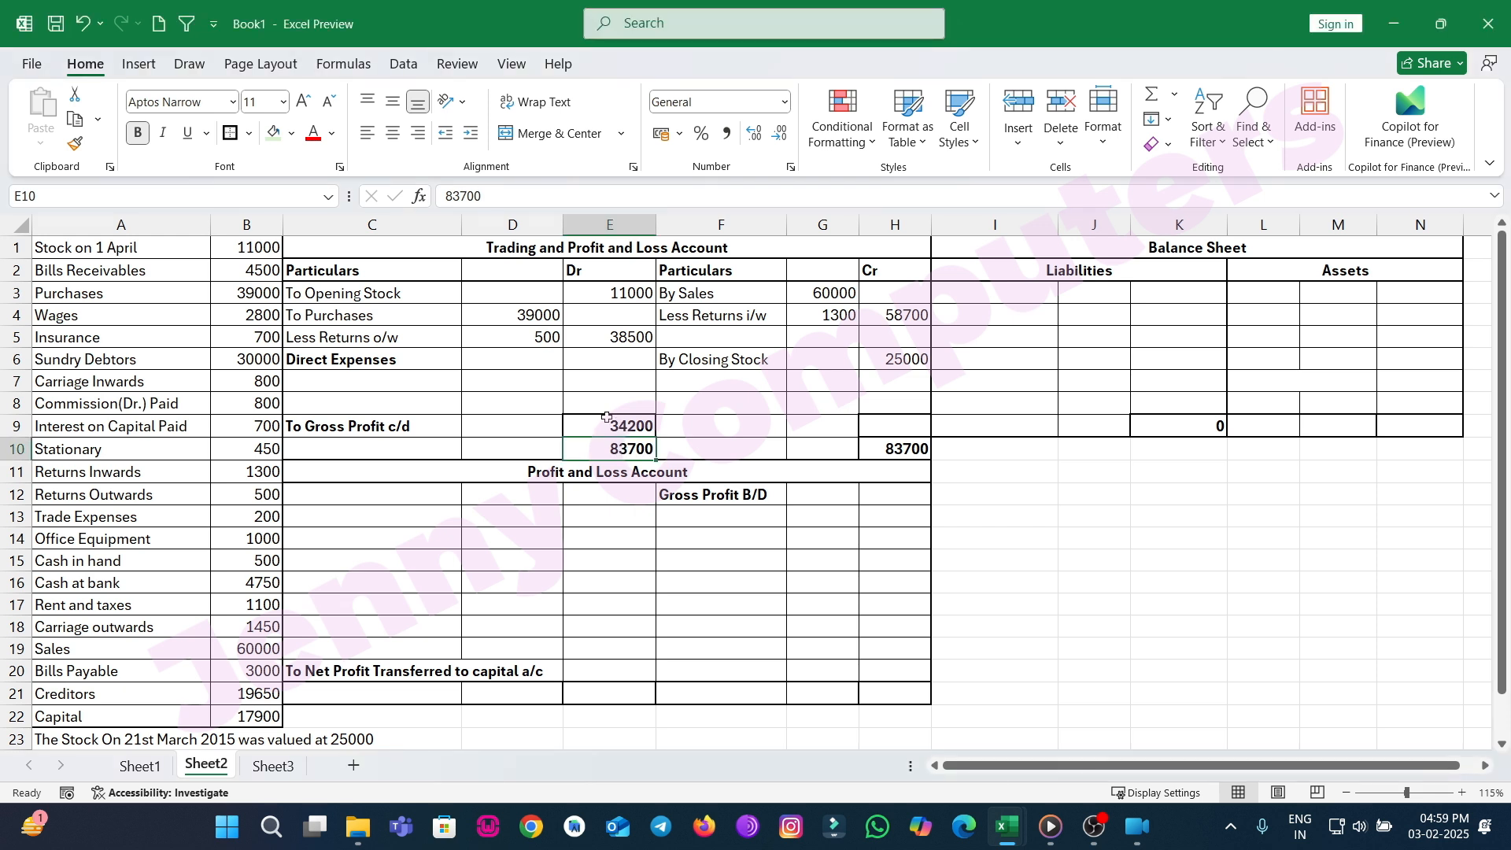
Edit the gross profit formula to also subtract the direct expenses cell, making it =E10-(E3+E5+E7).
double_click(624, 431)
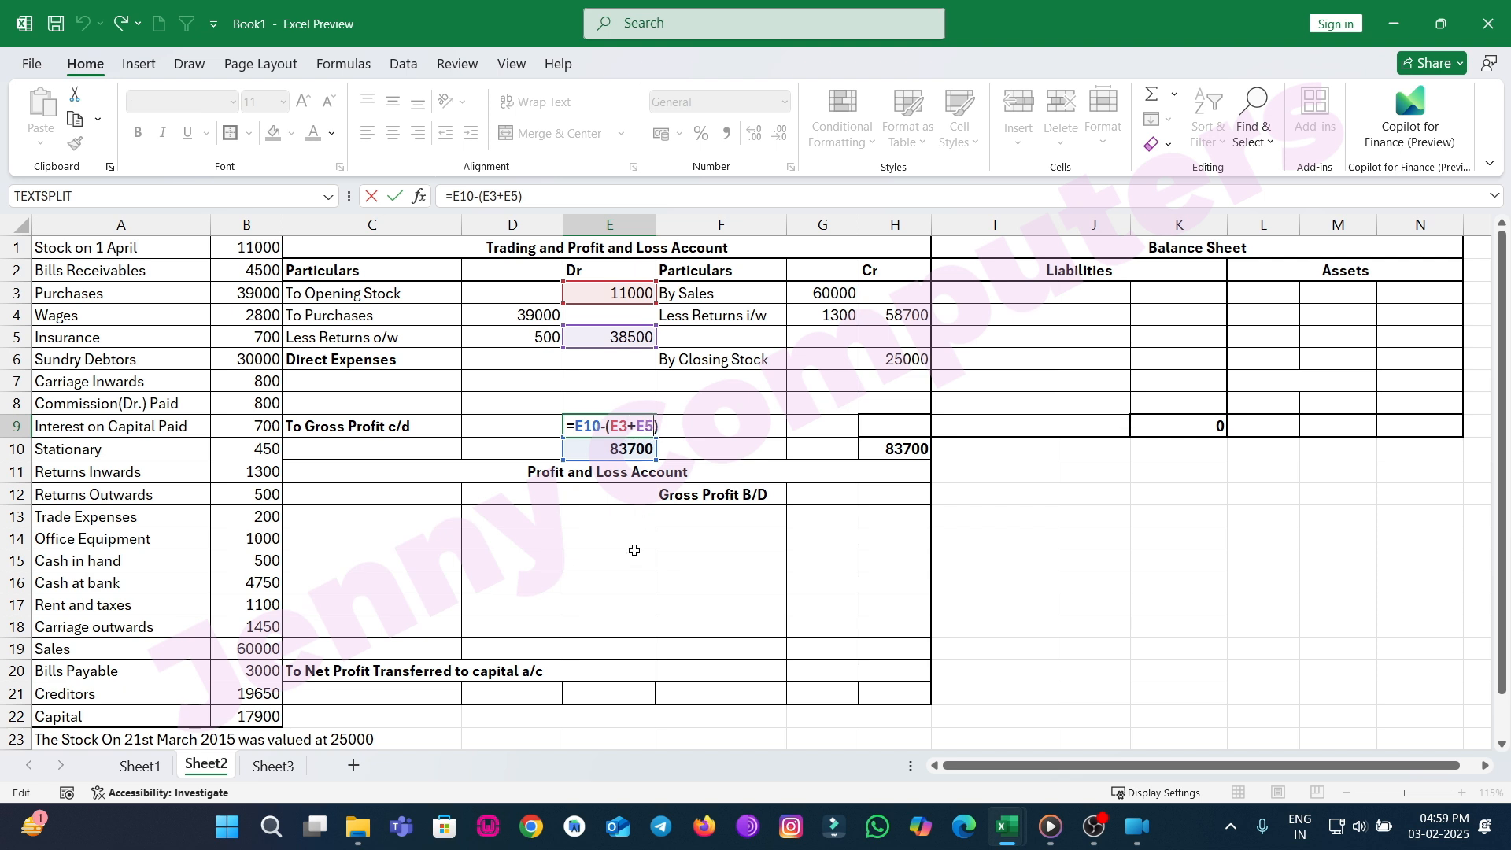
type("+")
left_click(590, 383)
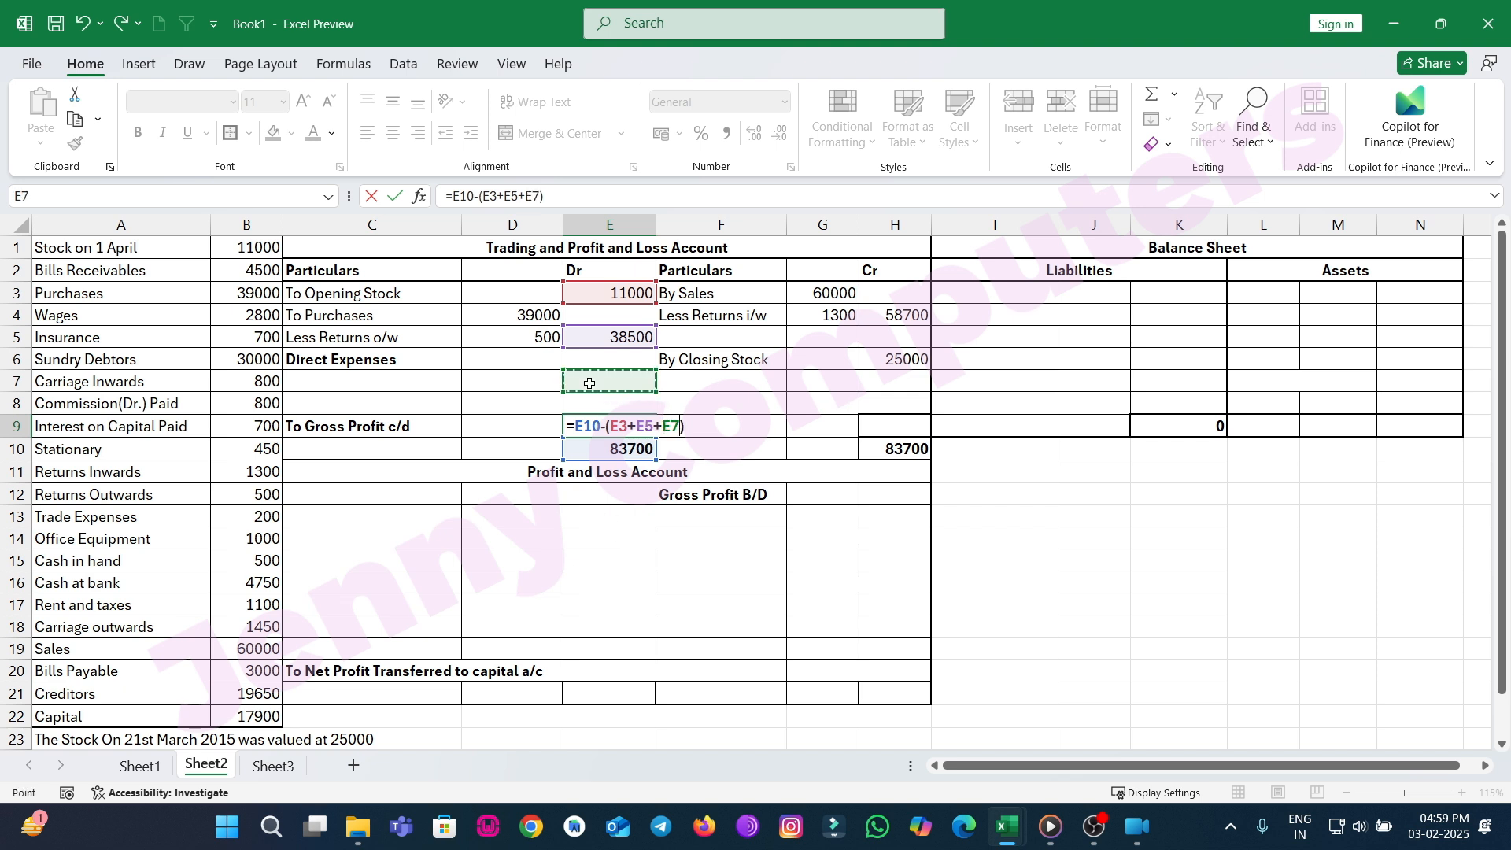
key("Return")
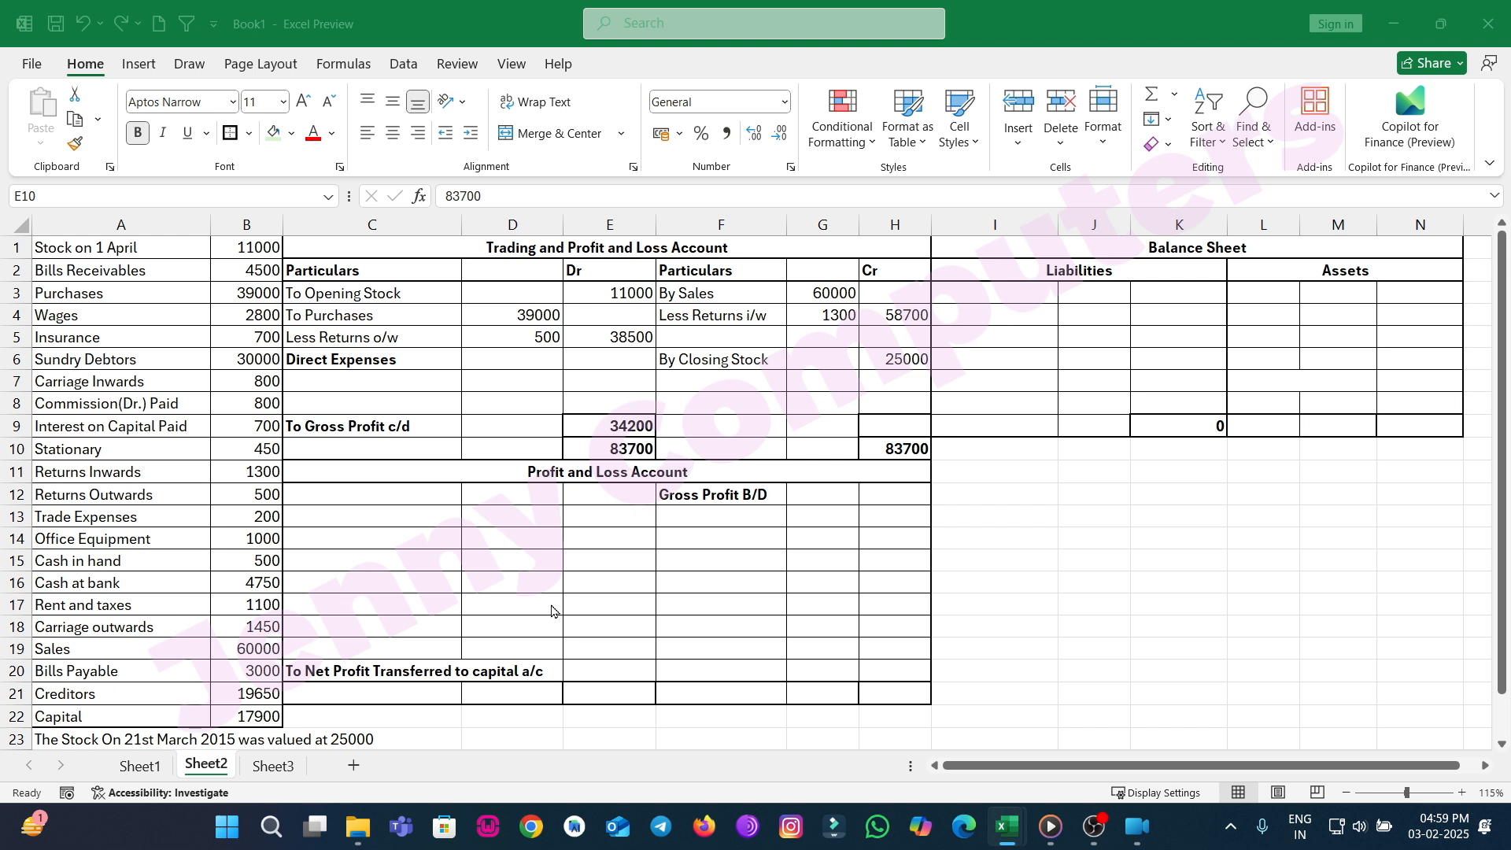
left_click(606, 426)
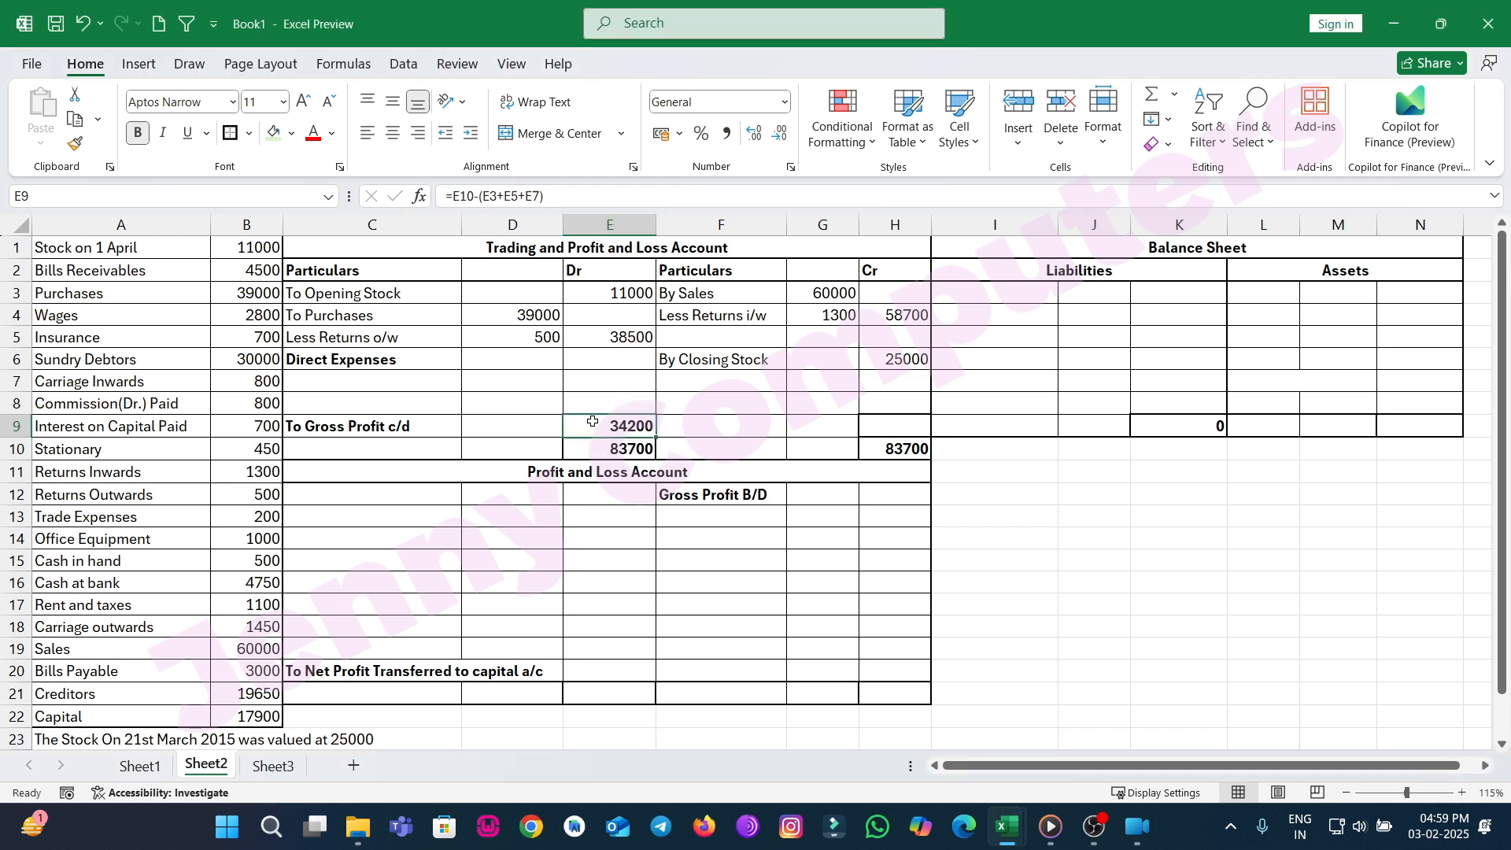
Extend the gross profit formula to also subtract E8, making it =E10-(E3+E5+E7+E8).
double_click(606, 426)
type("+")
left_click(607, 398)
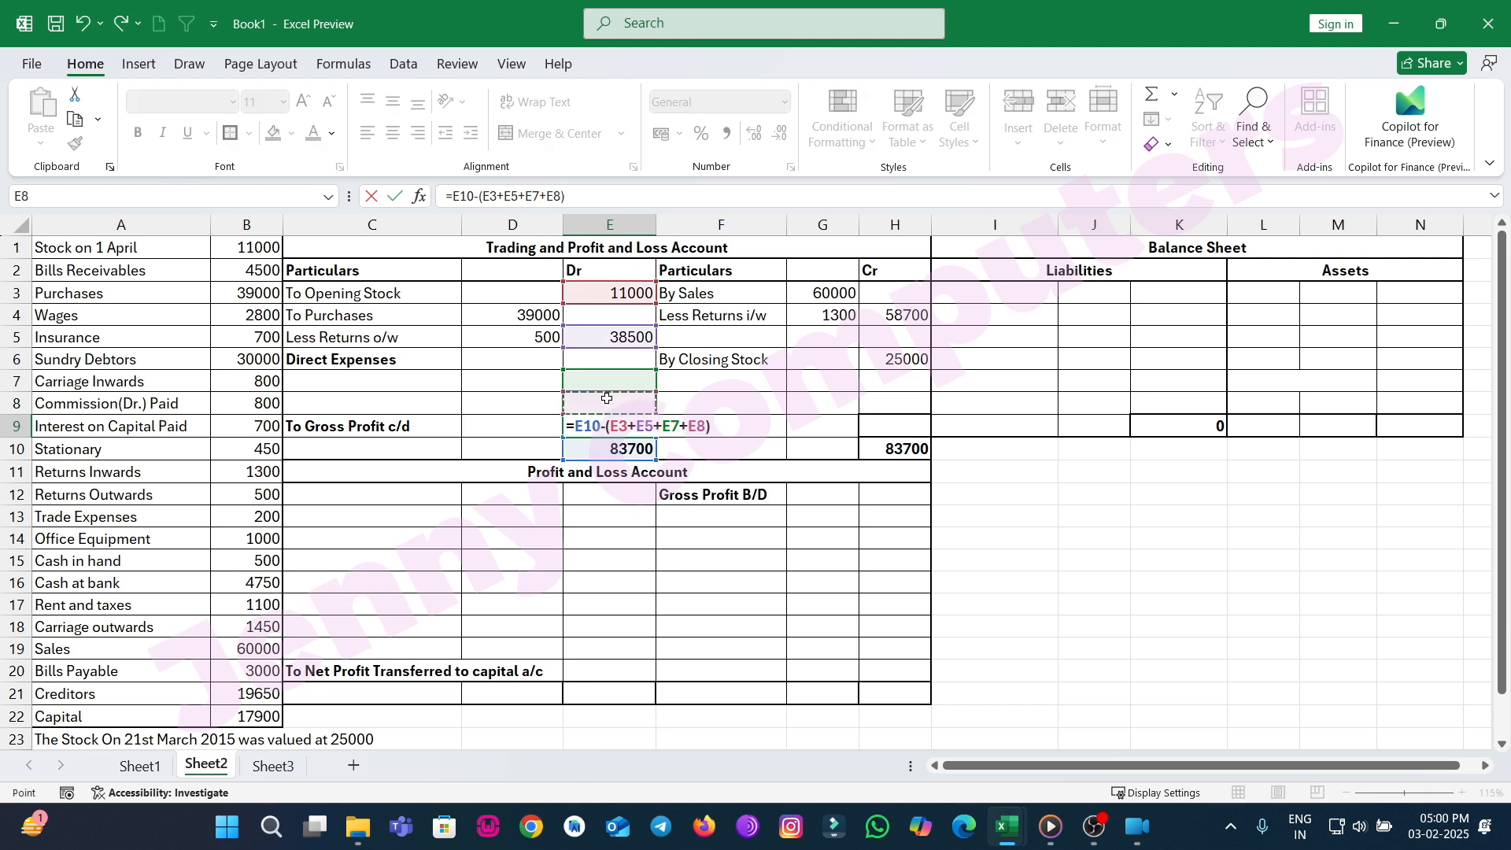
key("Return")
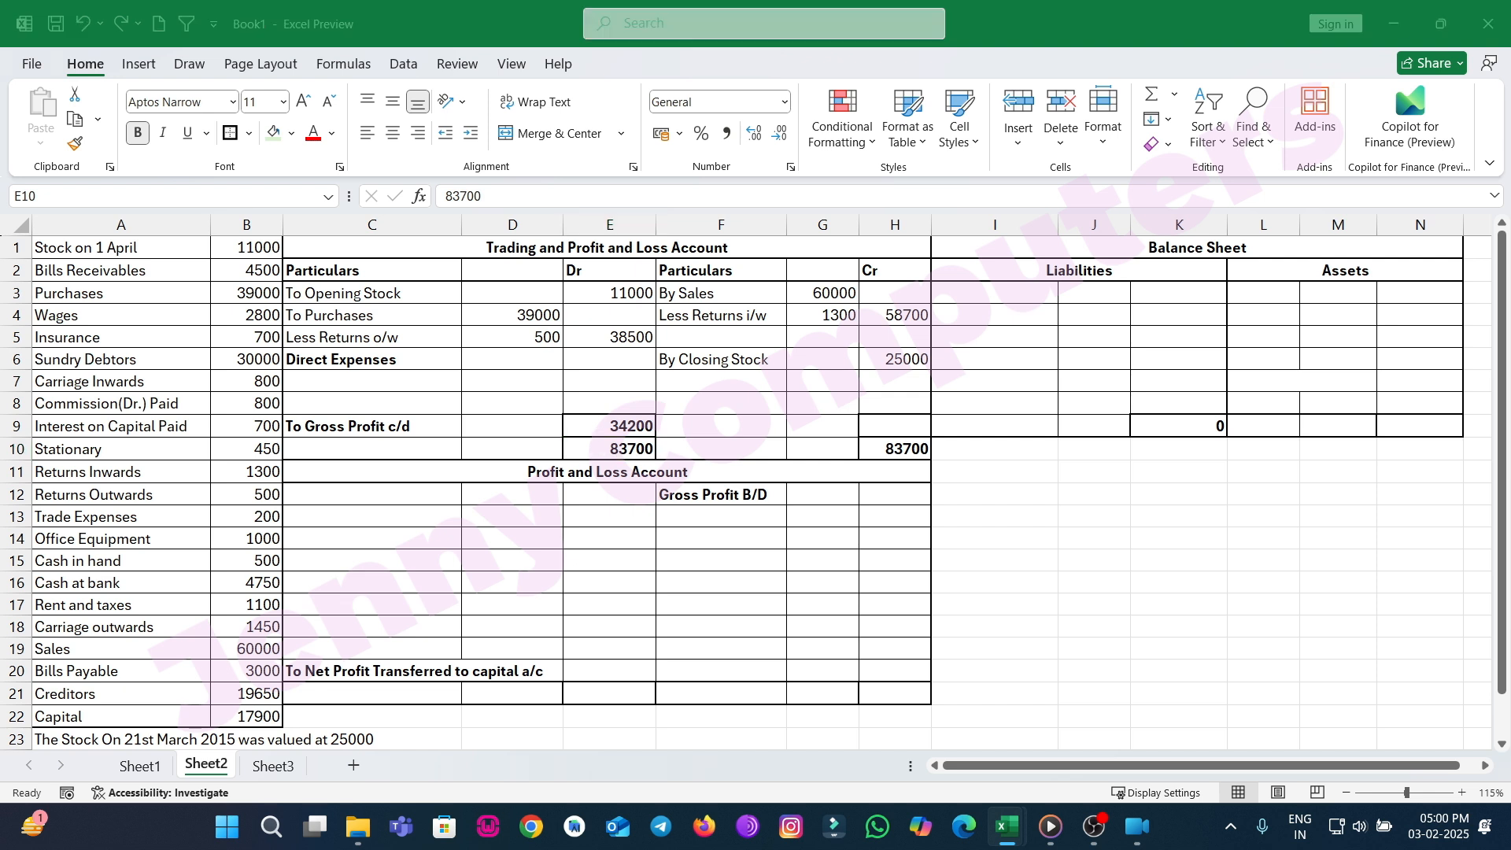
Enter Wages with 2800 in the Dr amount column as the first direct expense.
left_click(416, 388)
type("Wages")
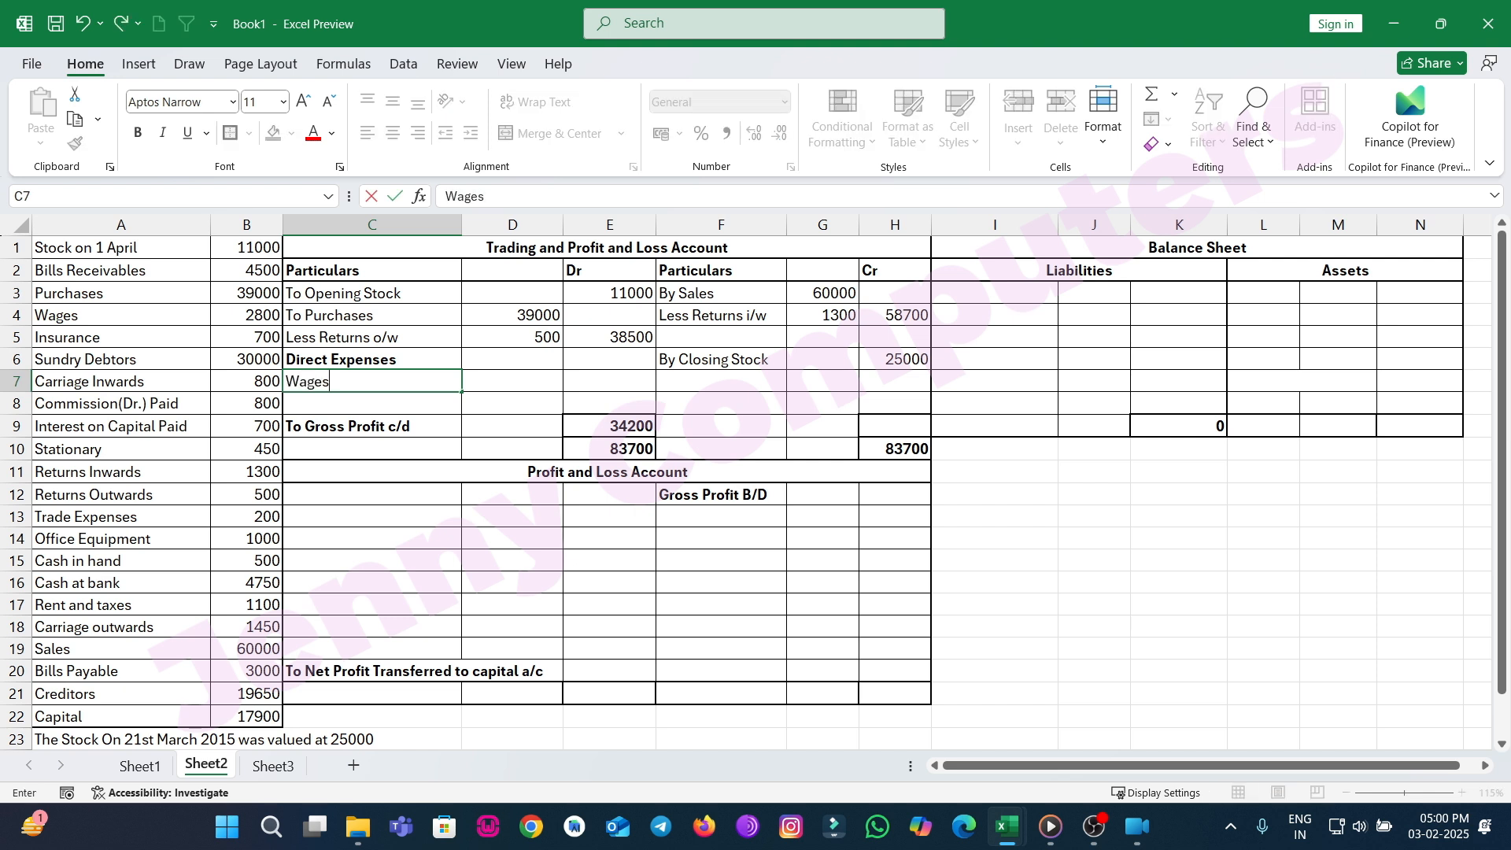
key("Tab")
left_click(609, 381)
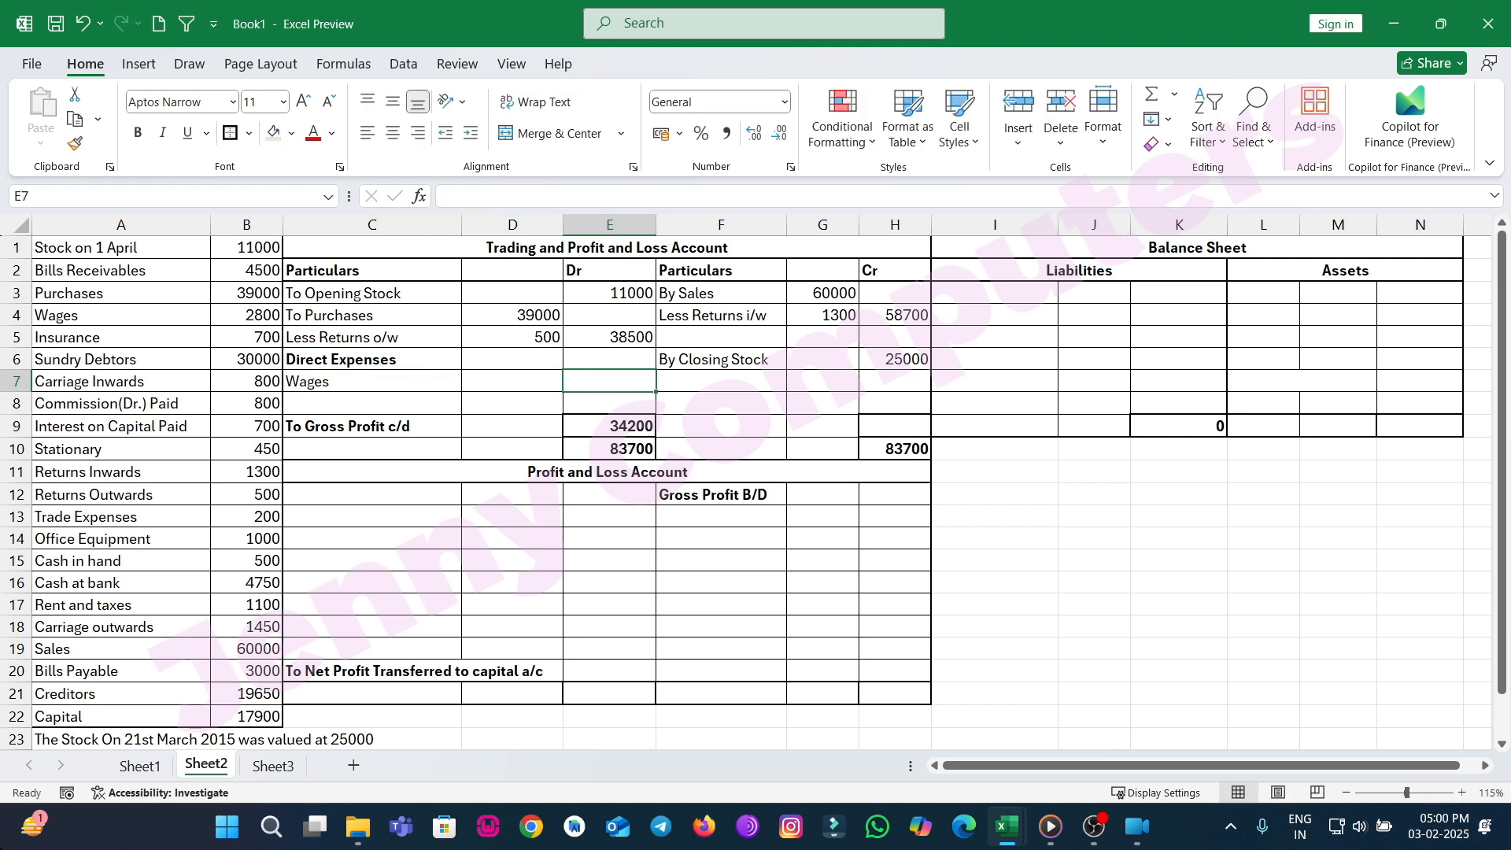
type("2800")
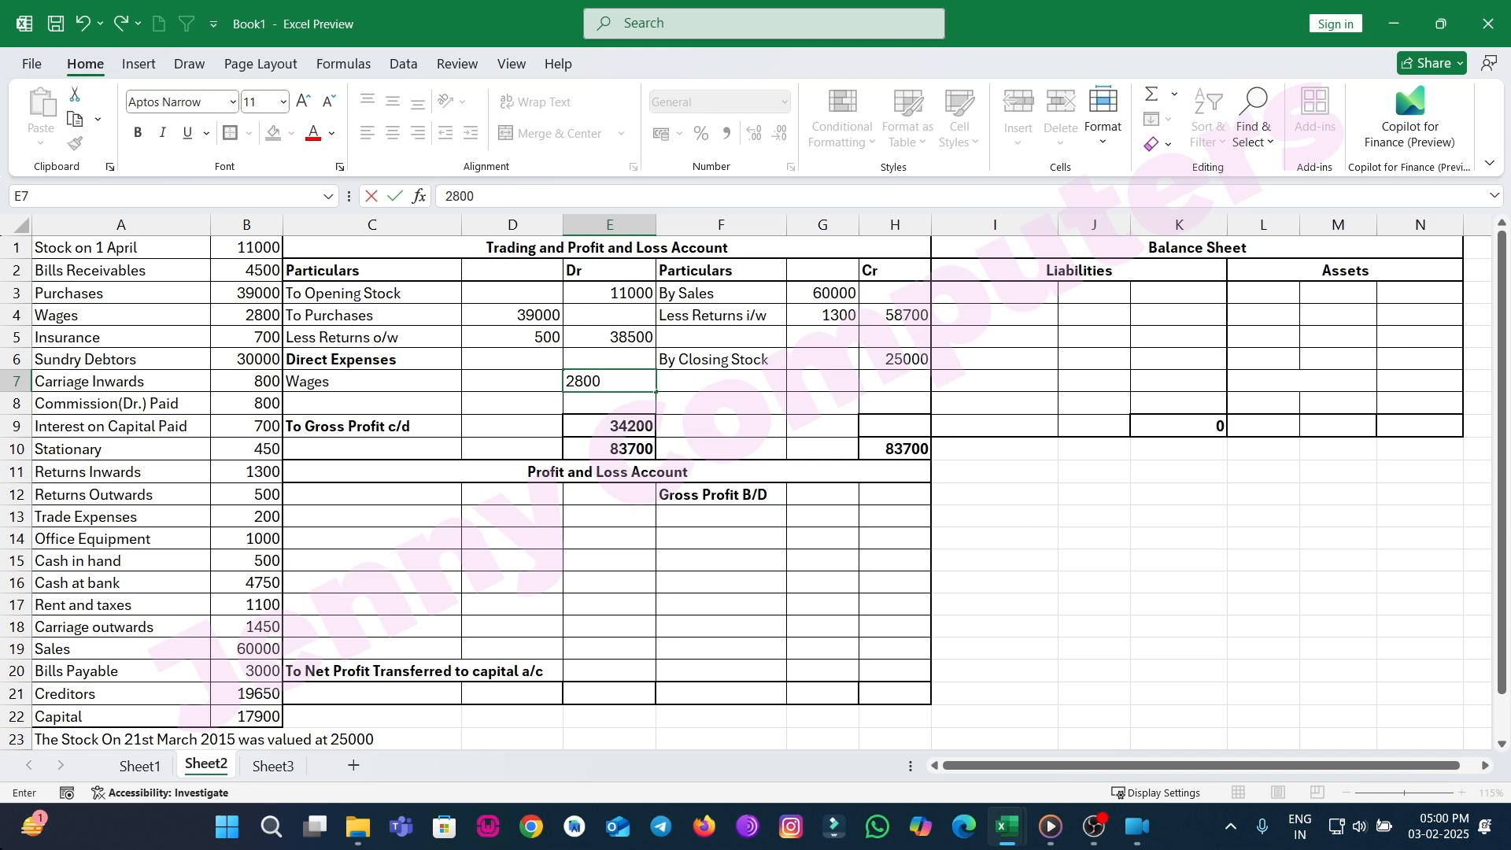
key("Return")
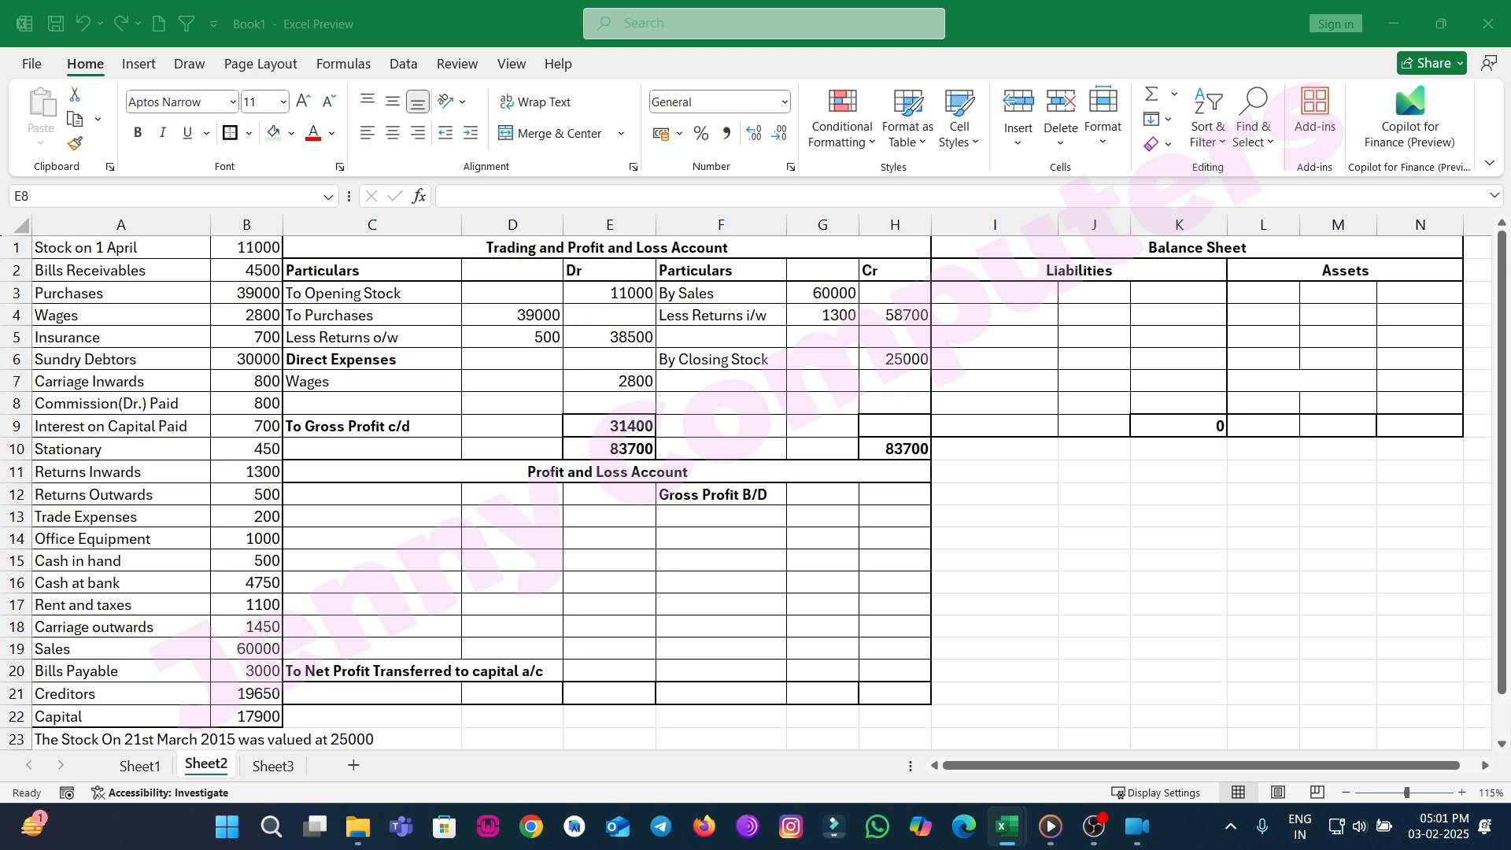
Add Carriage Inwards with 800 in the Dr amount column as the next direct expense.
left_click(346, 406)
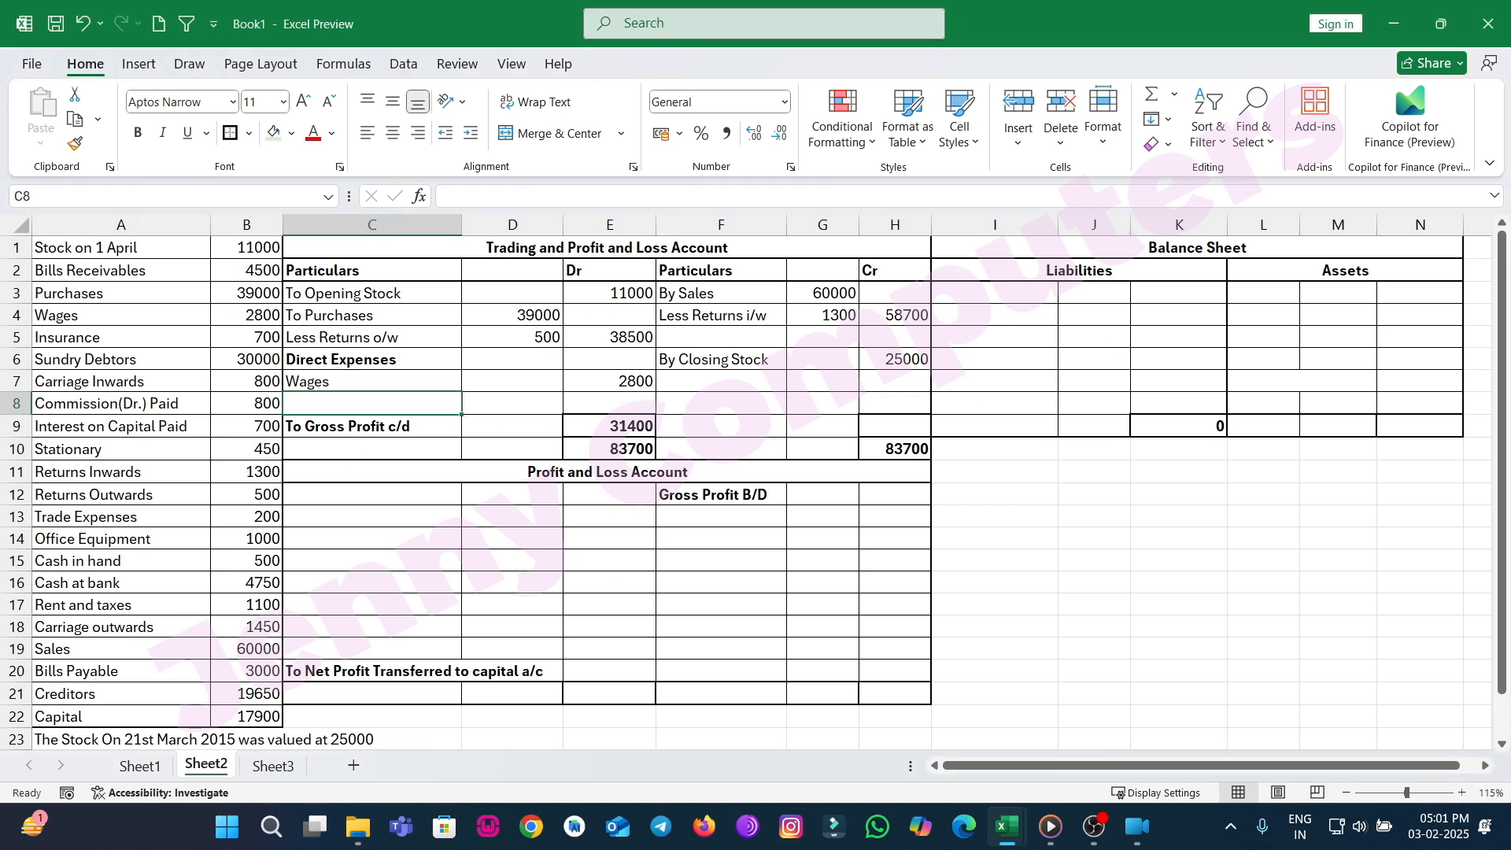
type("Ca")
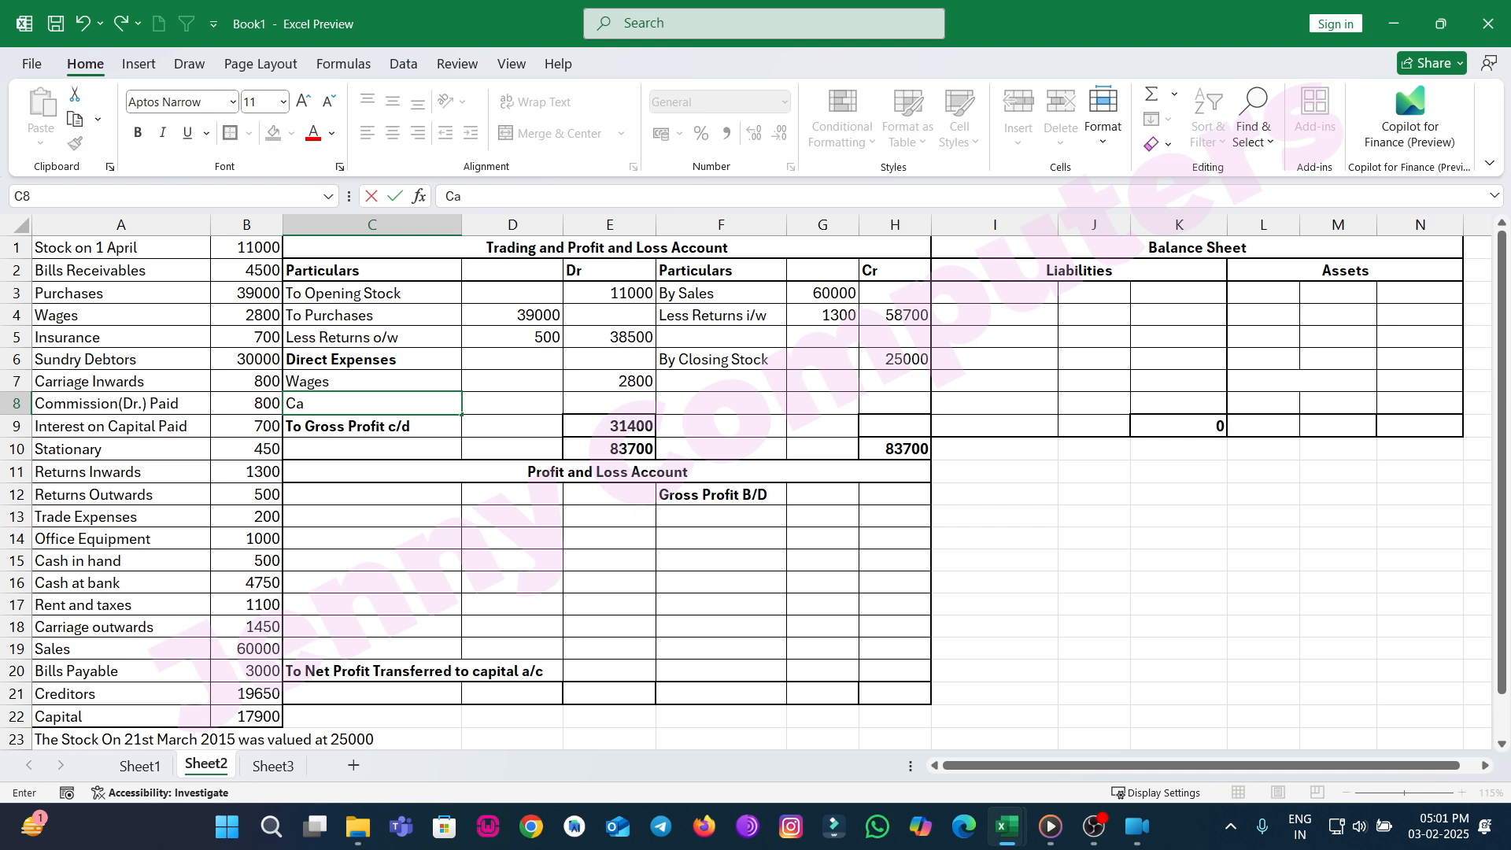
type("rriage Inwards")
key("Tab")
key("Tab")
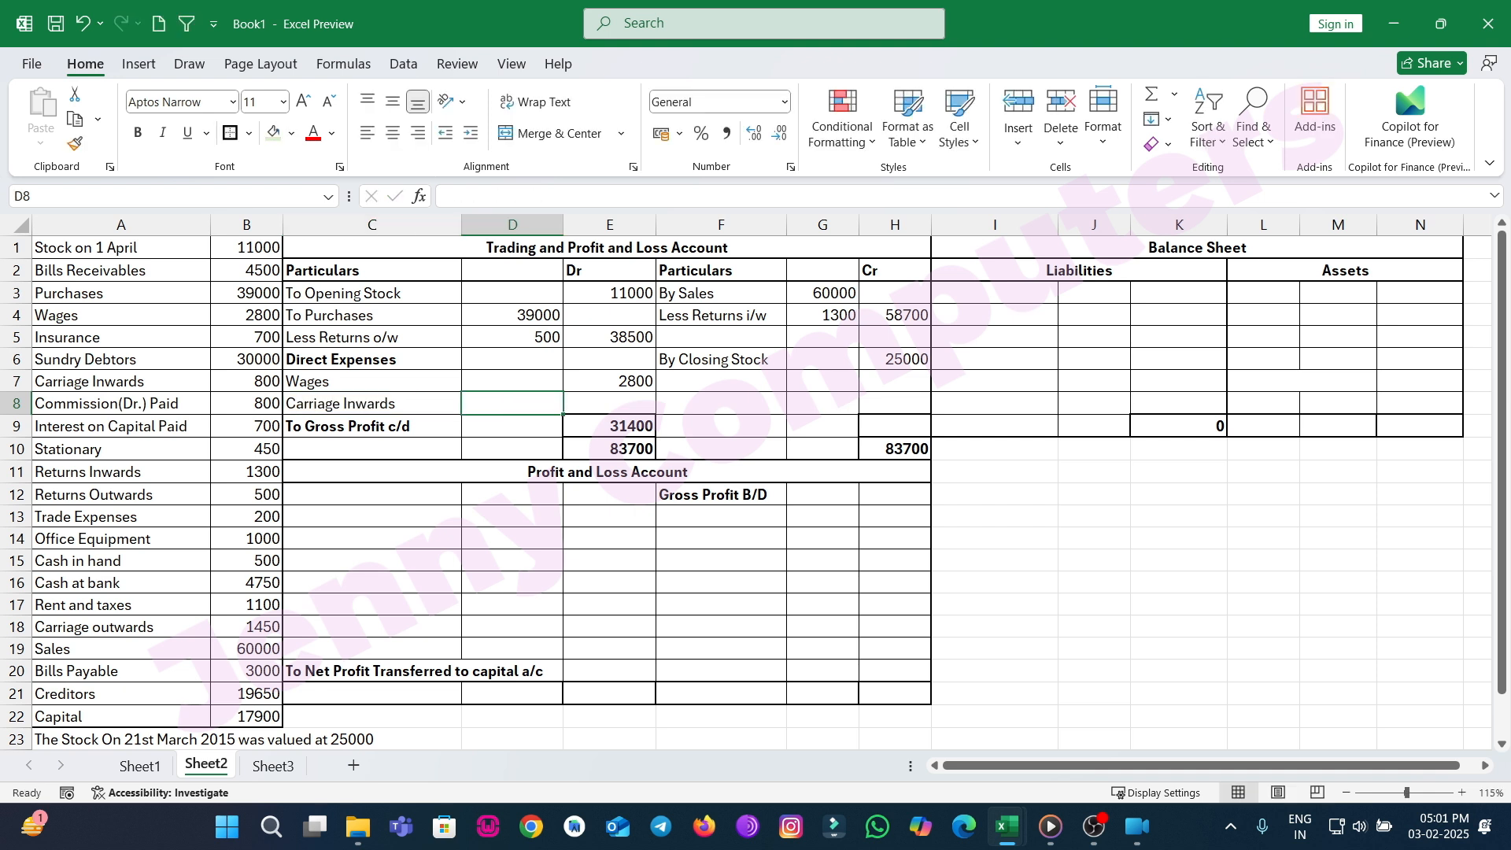
type("800")
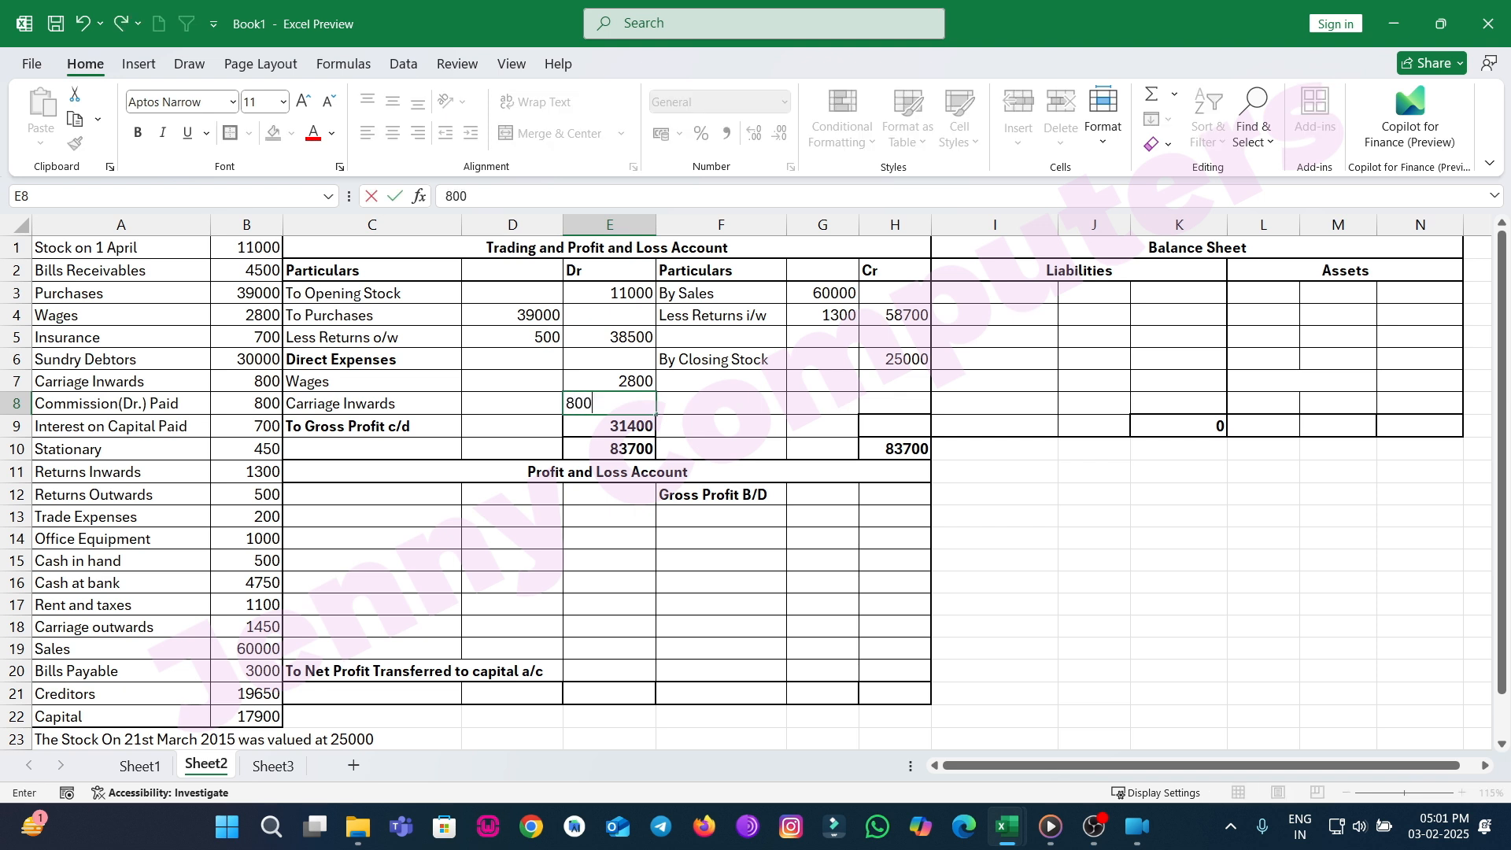
key("Return")
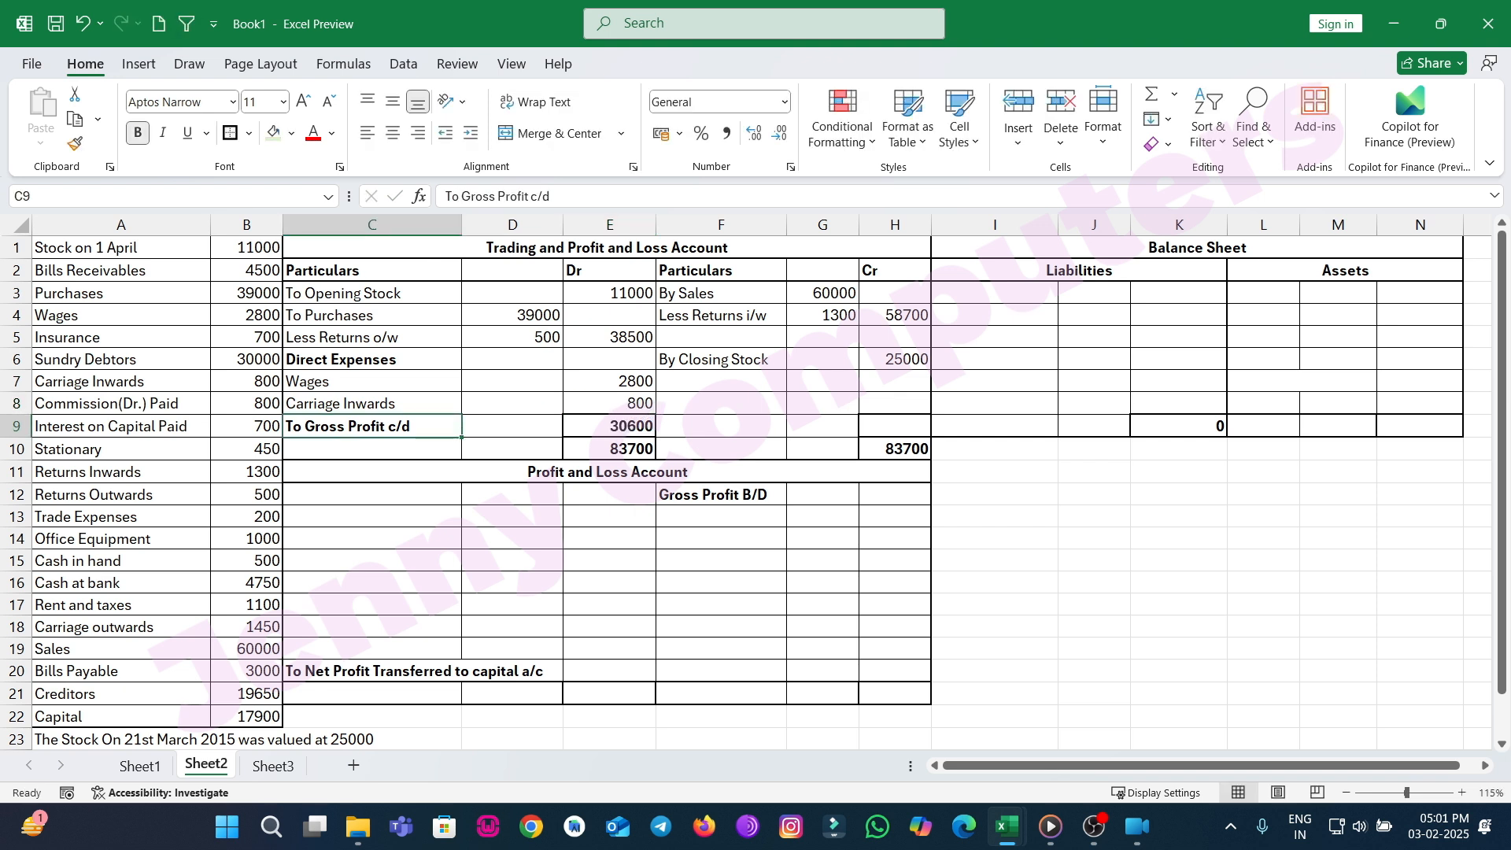
Set Gross Profit B/D in the Profit and Loss Cr column to reference the Gross Profit c/d cell E9.
left_click(893, 492)
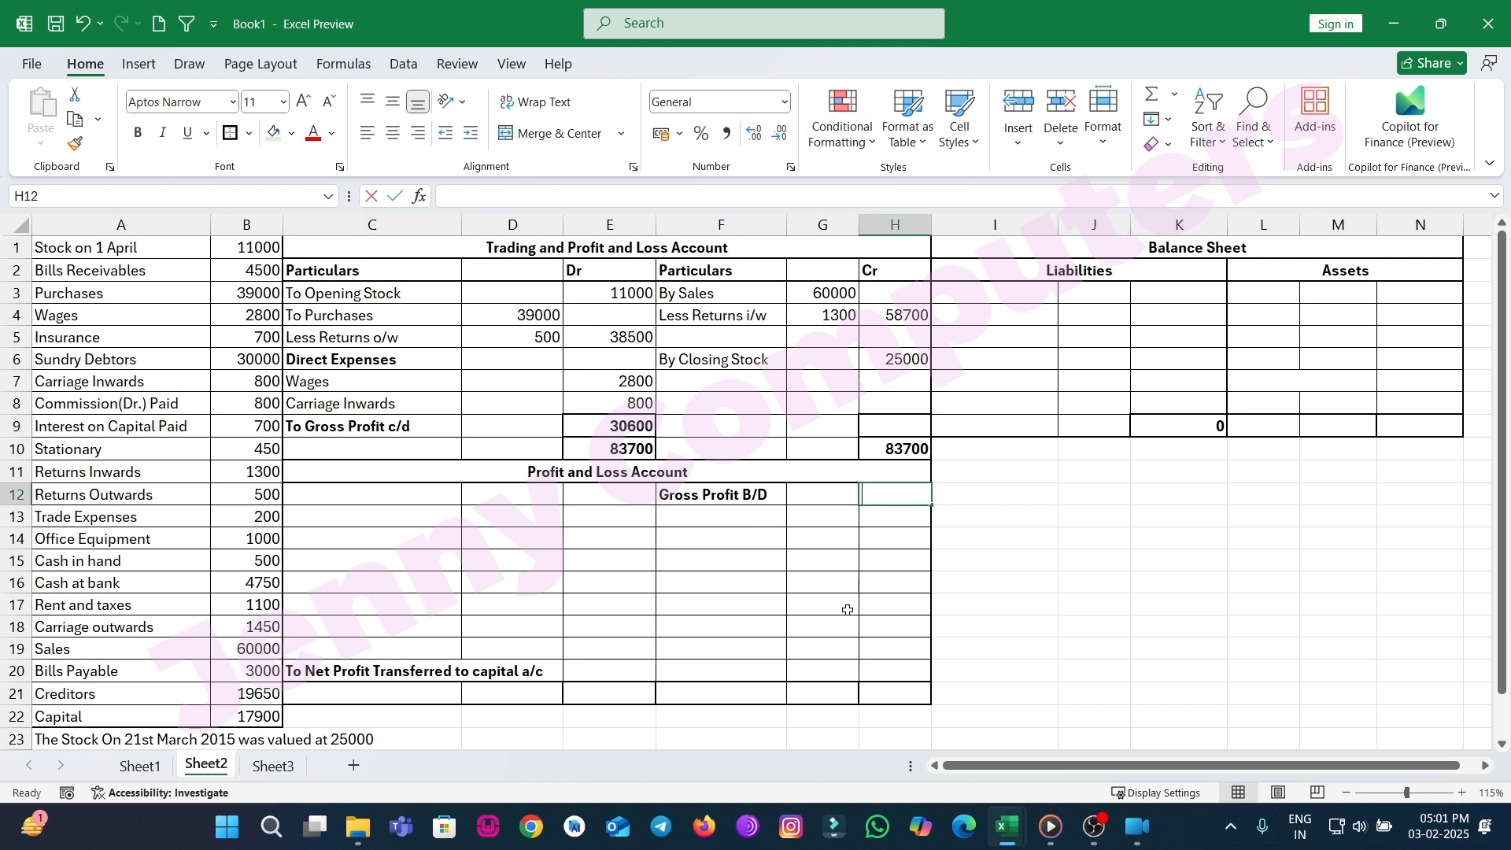
type("=")
key("Left")
key("Left")
key("Left")
key("Up")
key("Up")
key("Up")
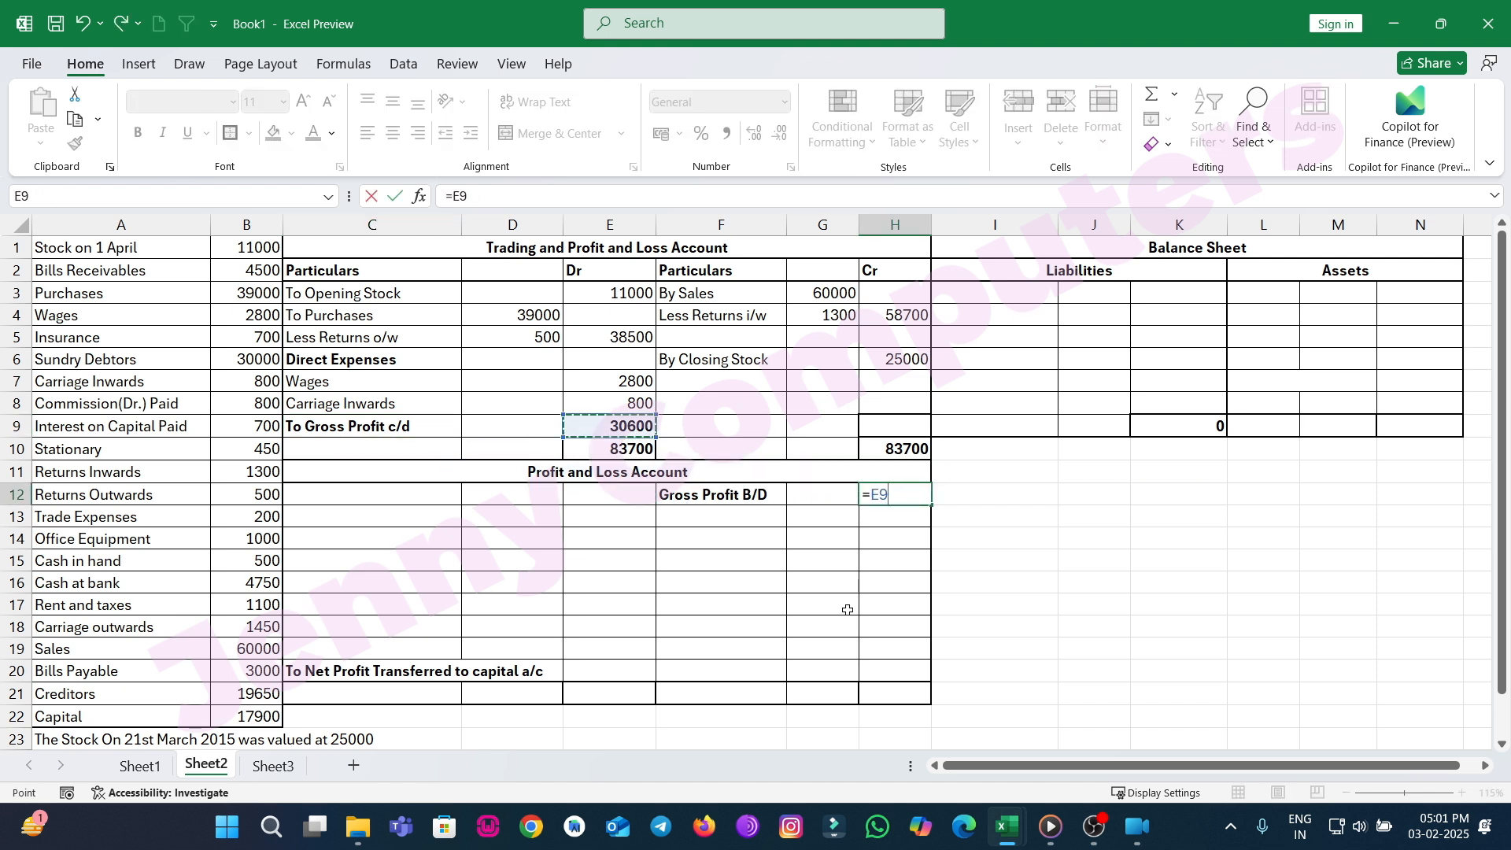
key("Return")
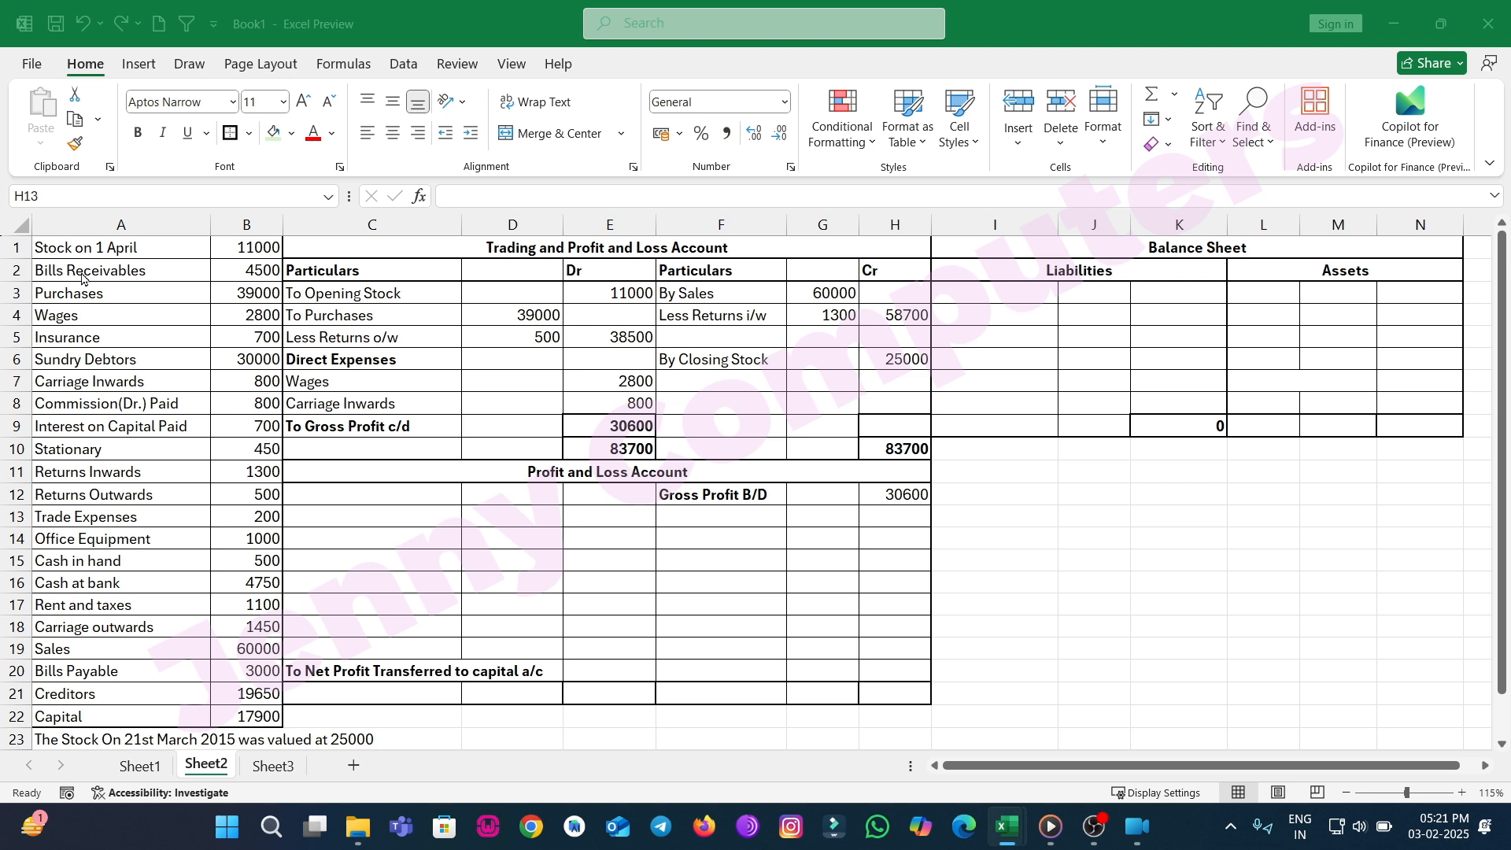
Enter Insurance with 700 in the Dr amount column as the first Profit and Loss expense.
left_click(98, 337)
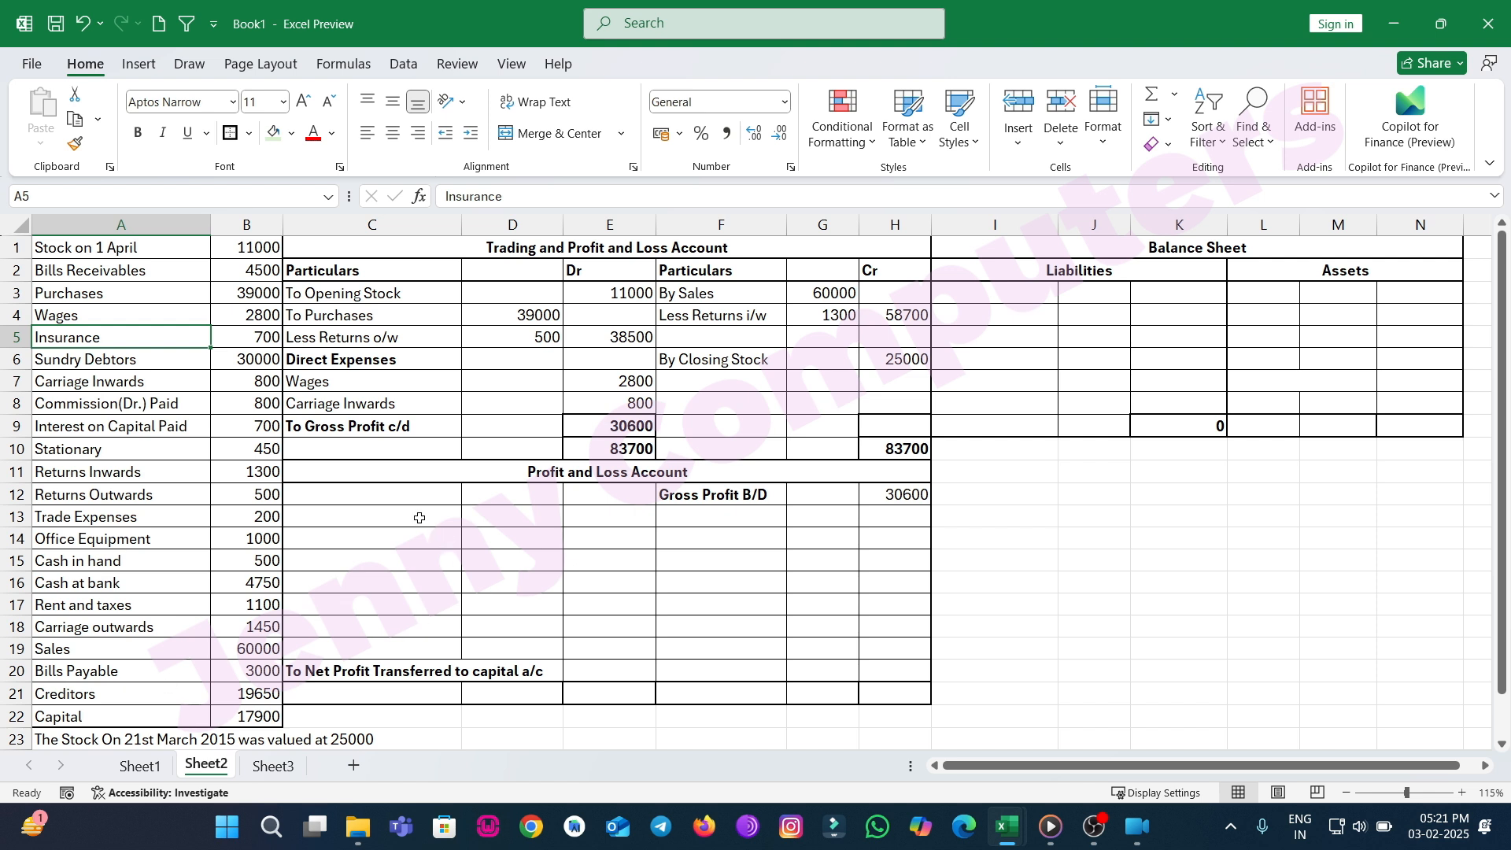
left_click(376, 515)
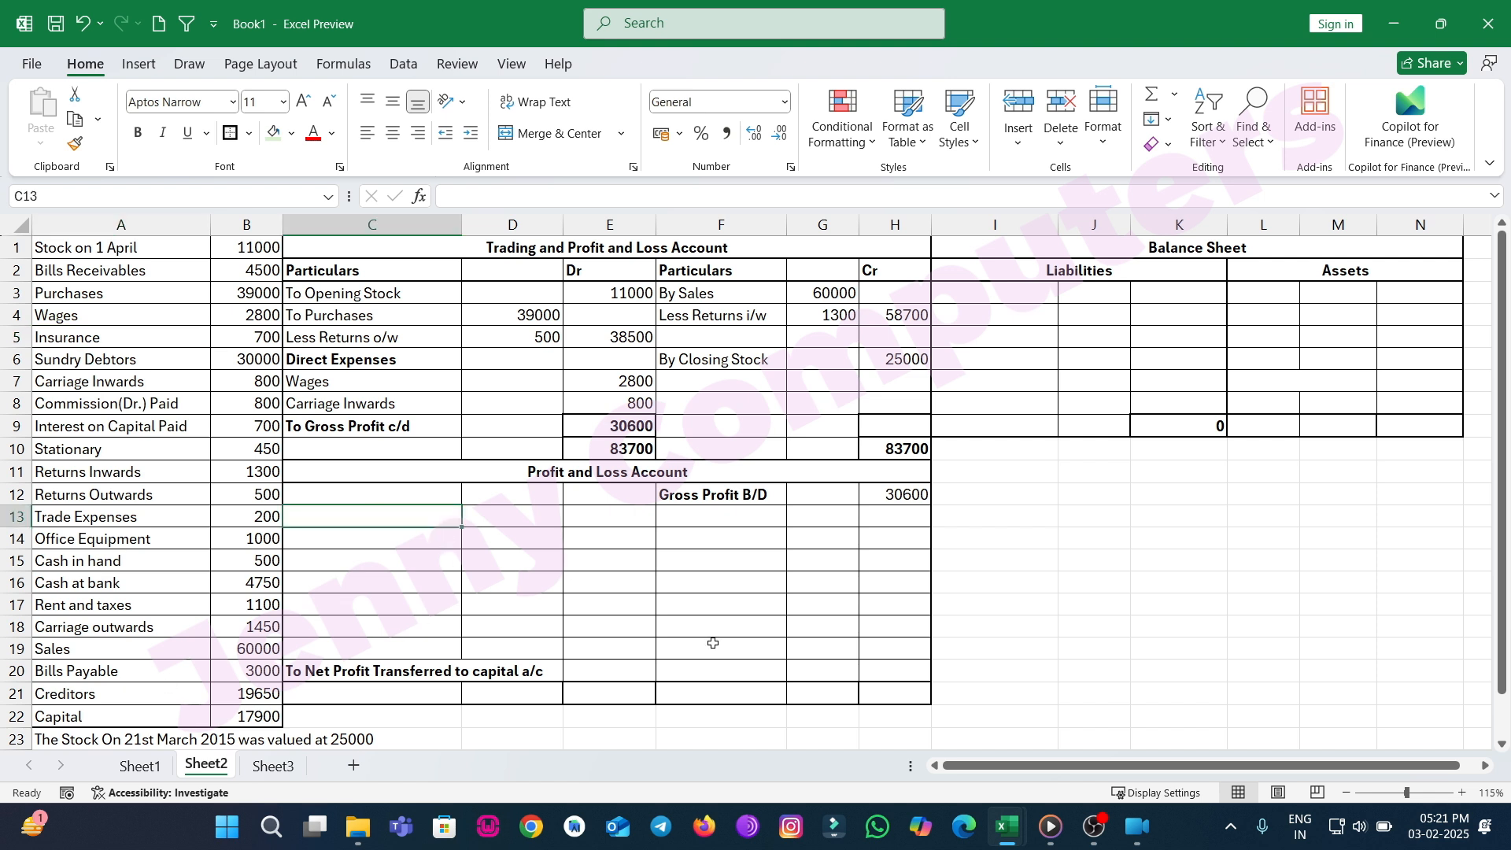
key("Up")
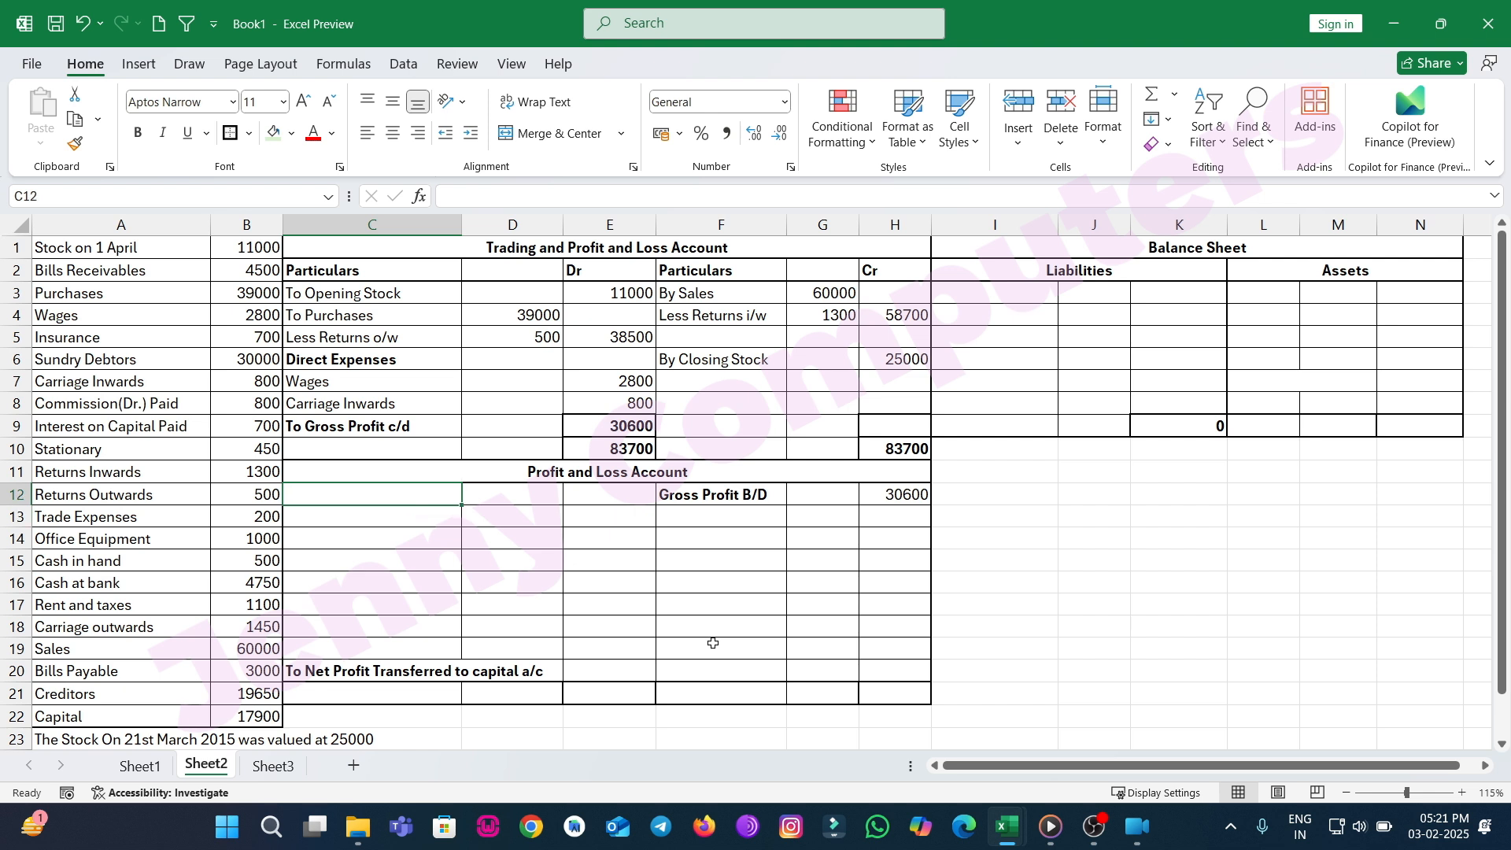
type("Insurance")
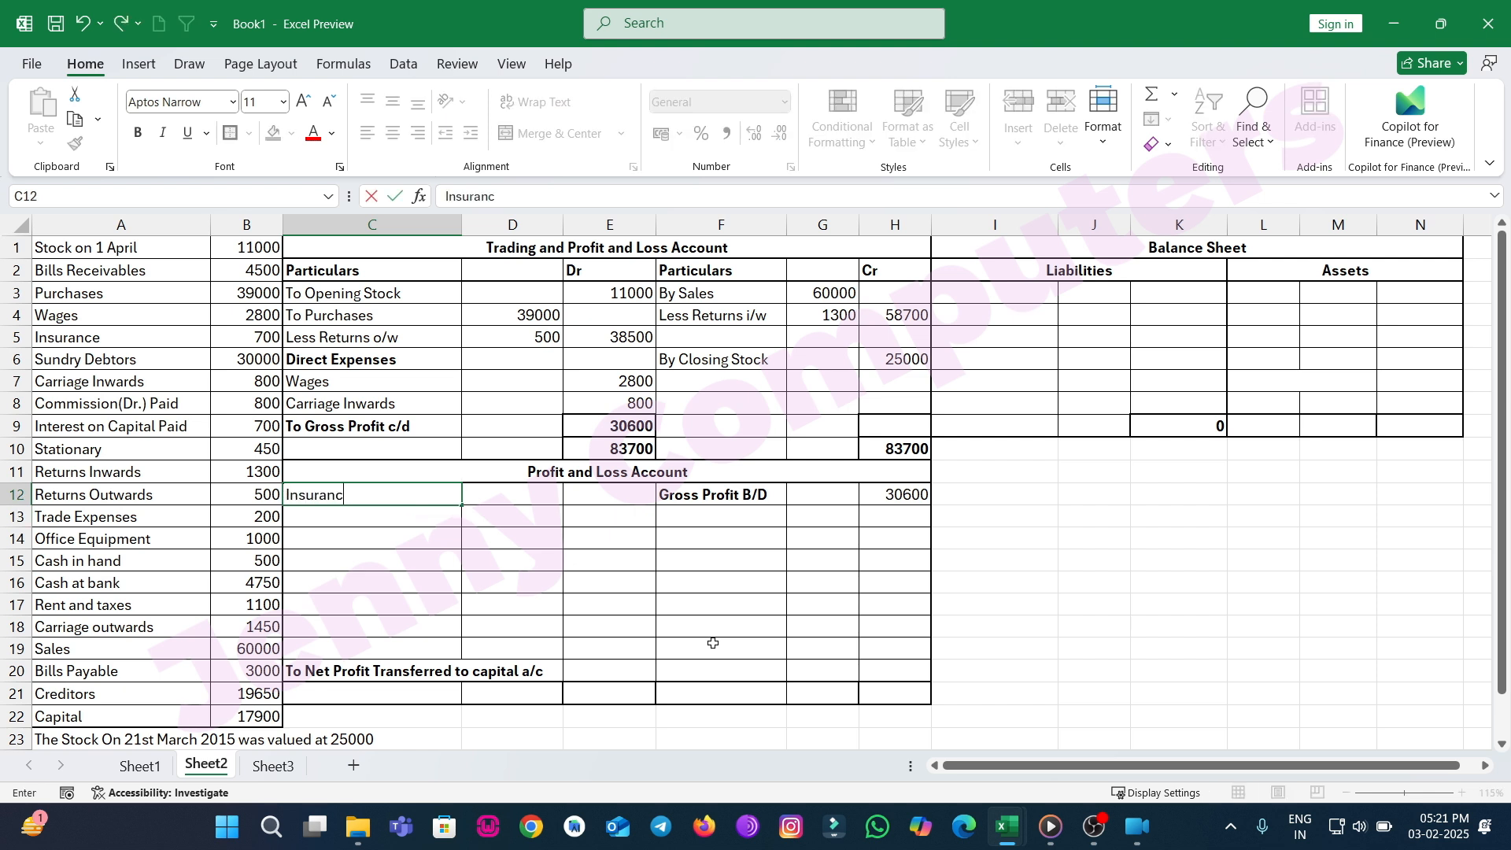
key("Tab")
key("Tab")
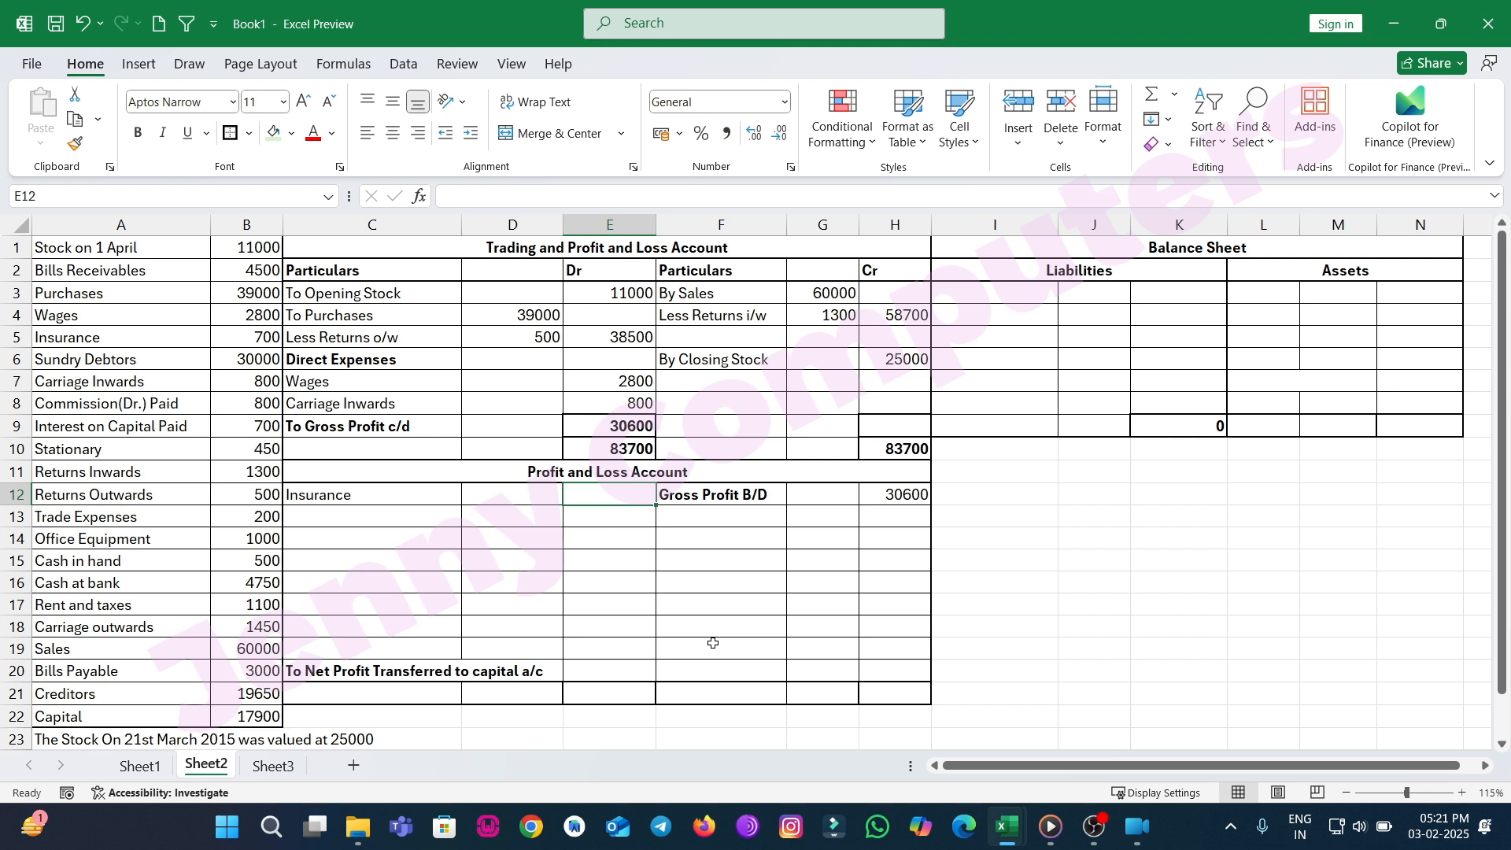
type("700")
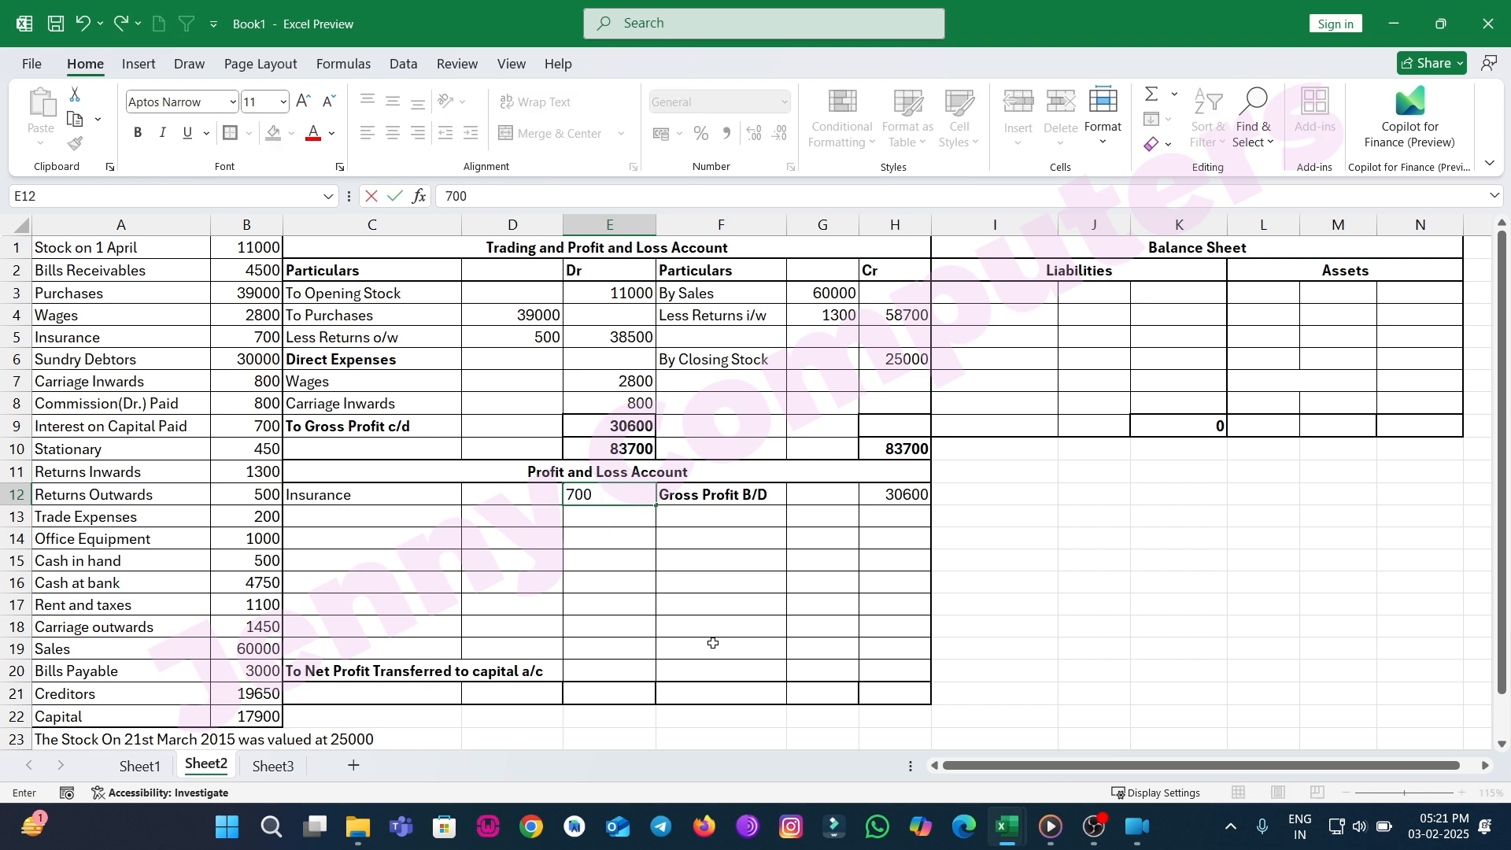
key("Left")
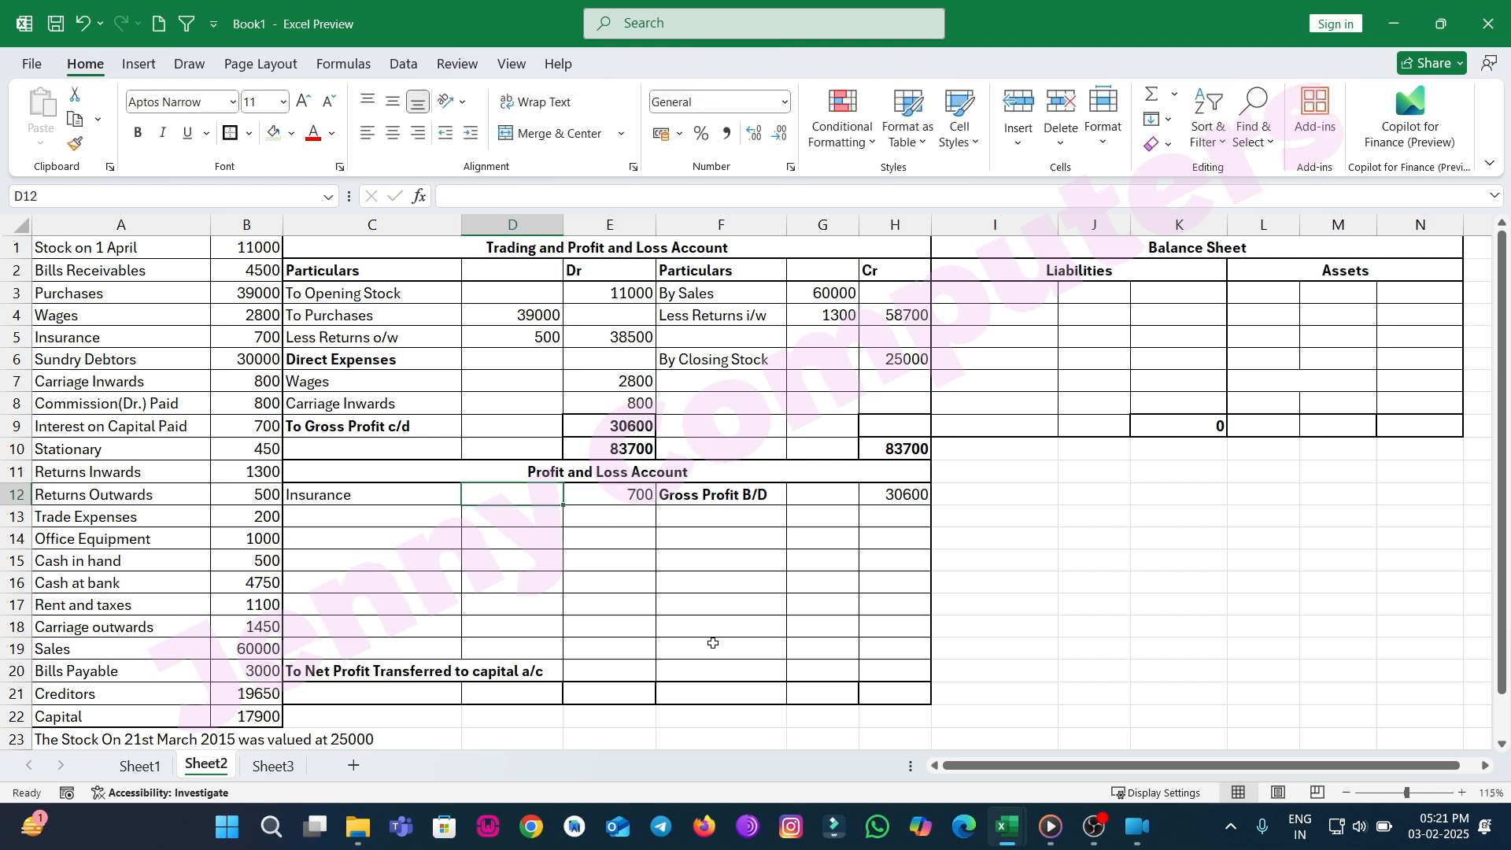
key("Down")
key("Left")
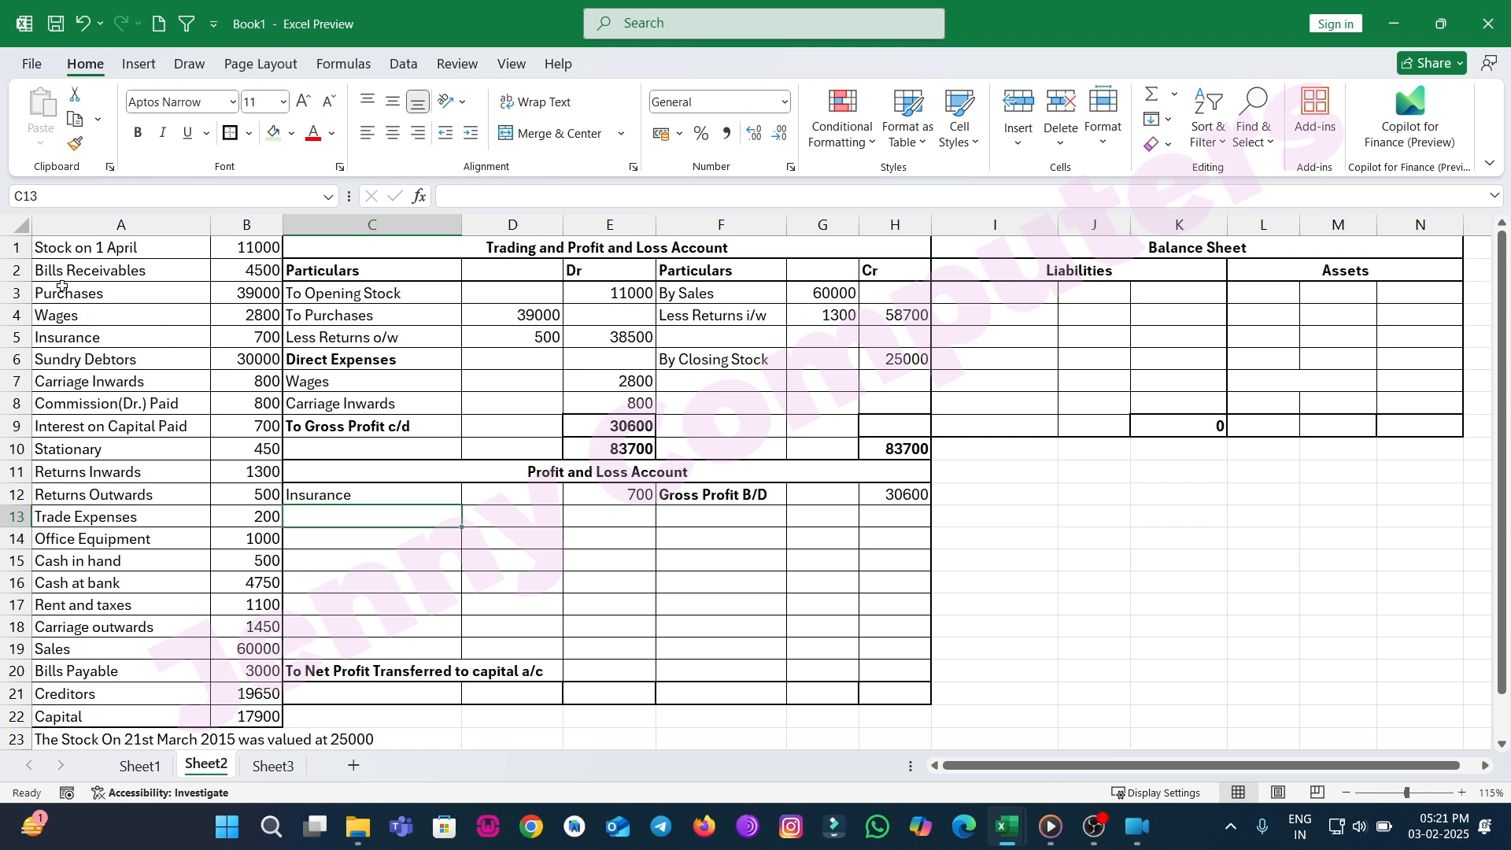
Add Commission Paid with 800 in the Dr amount column of the Profit and Loss Account.
left_click(81, 405)
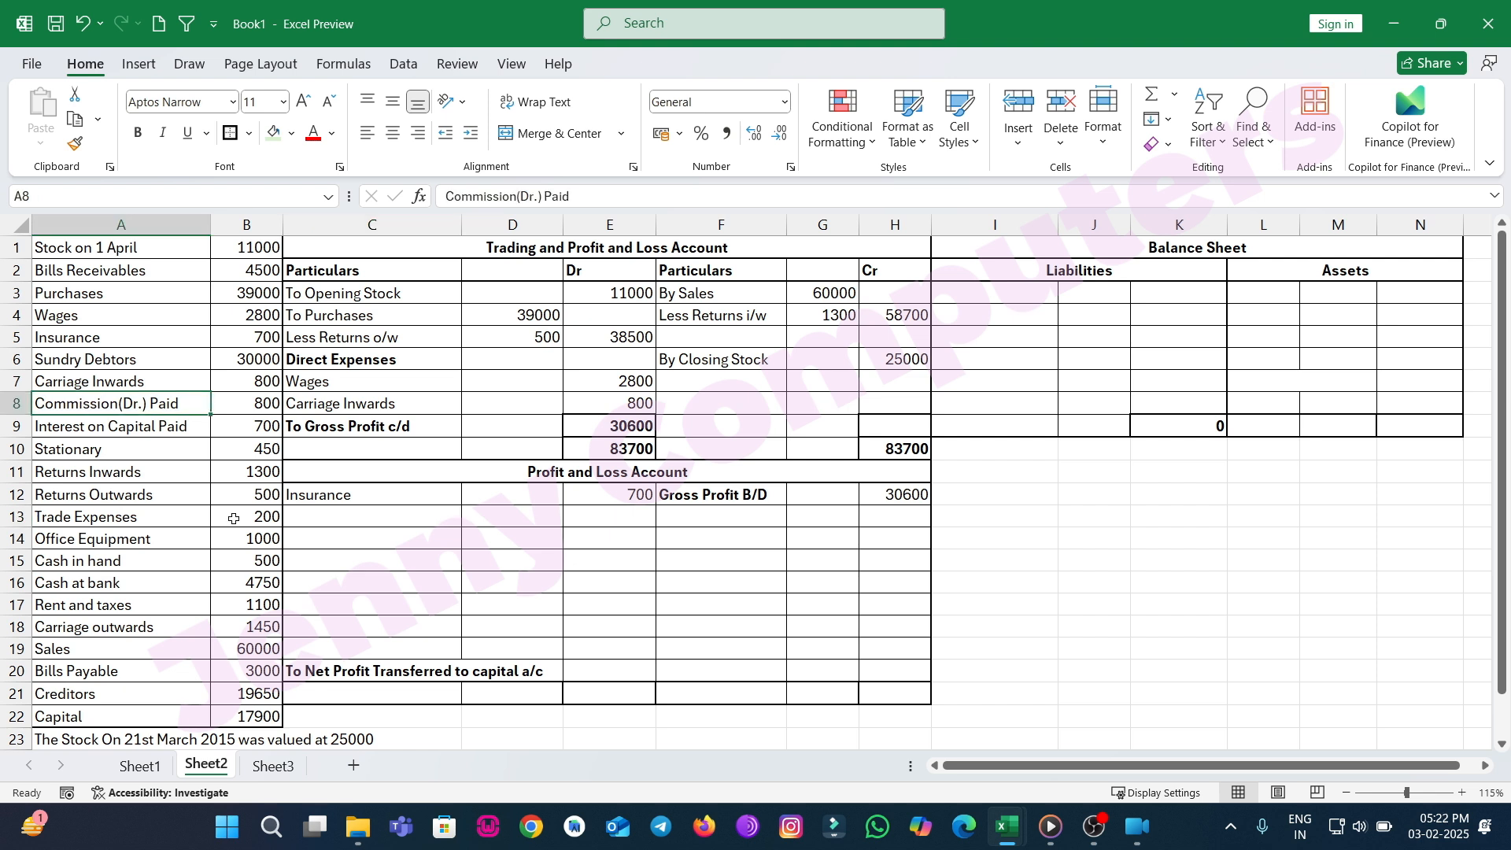
left_click(326, 522)
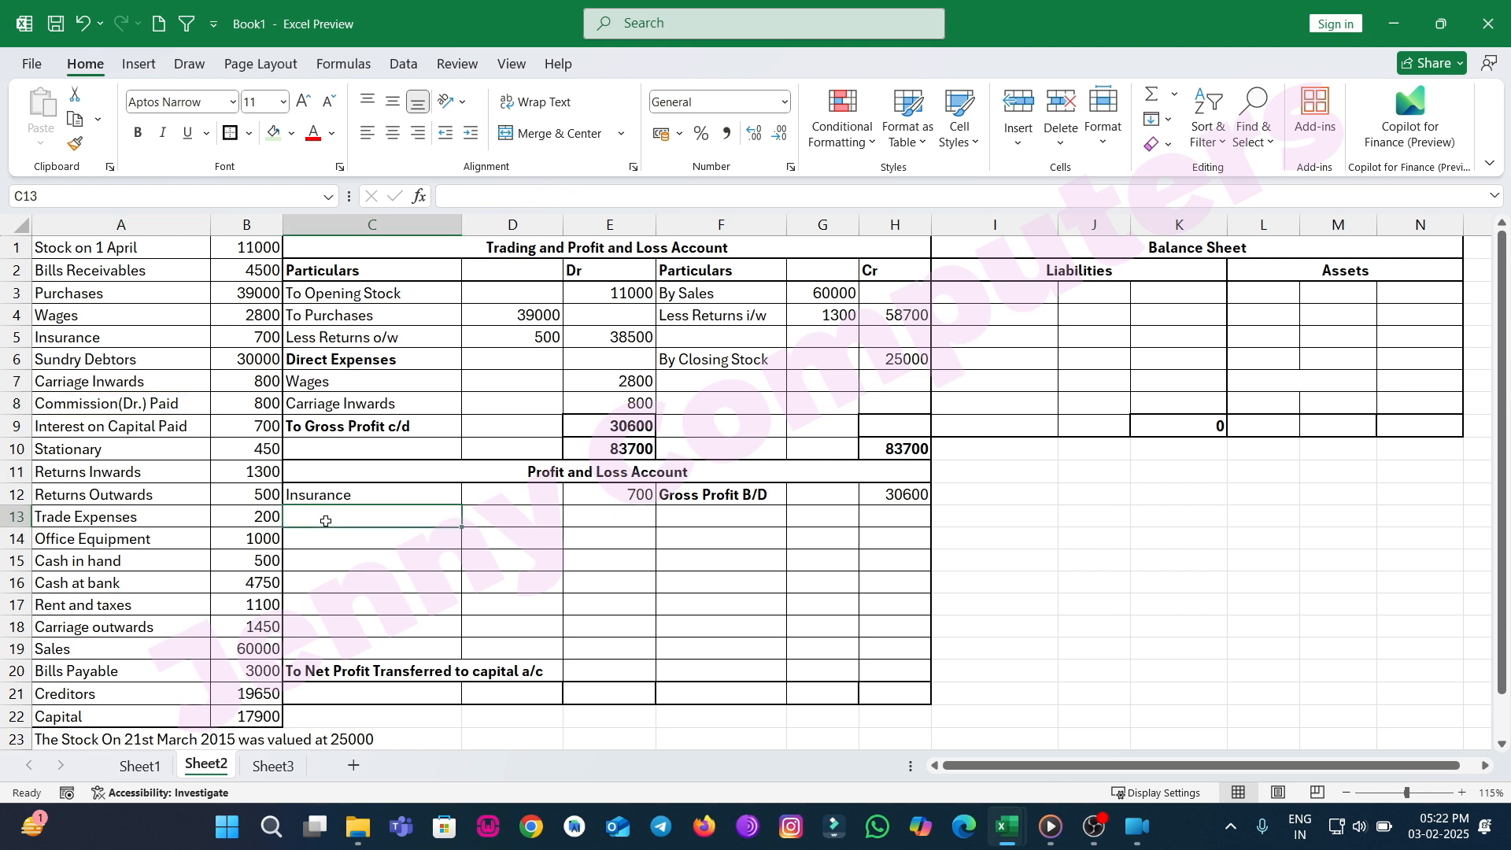
type("Commiss")
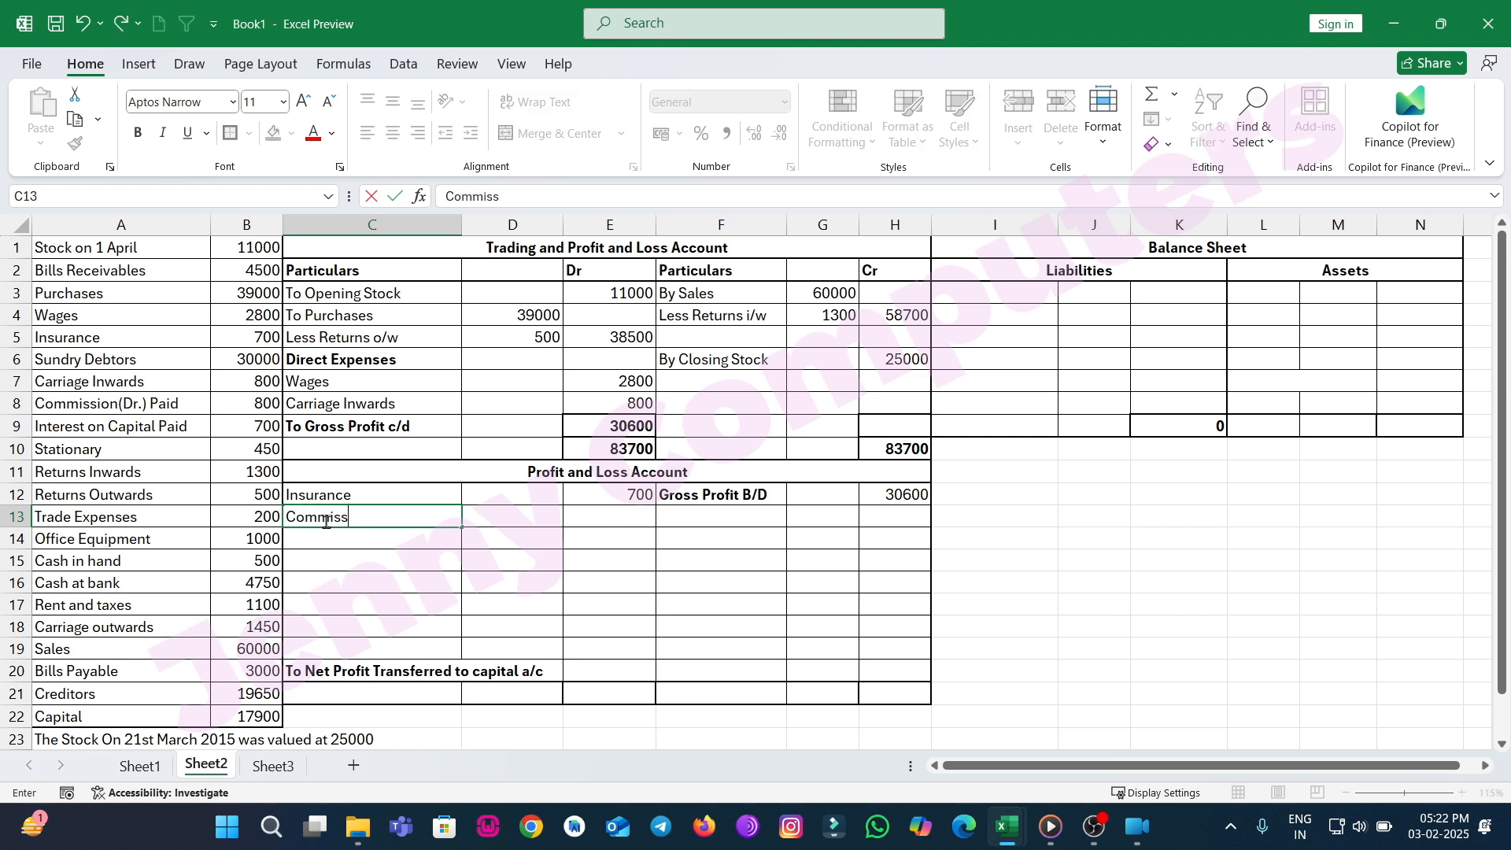
type("ion Paid")
key("Tab")
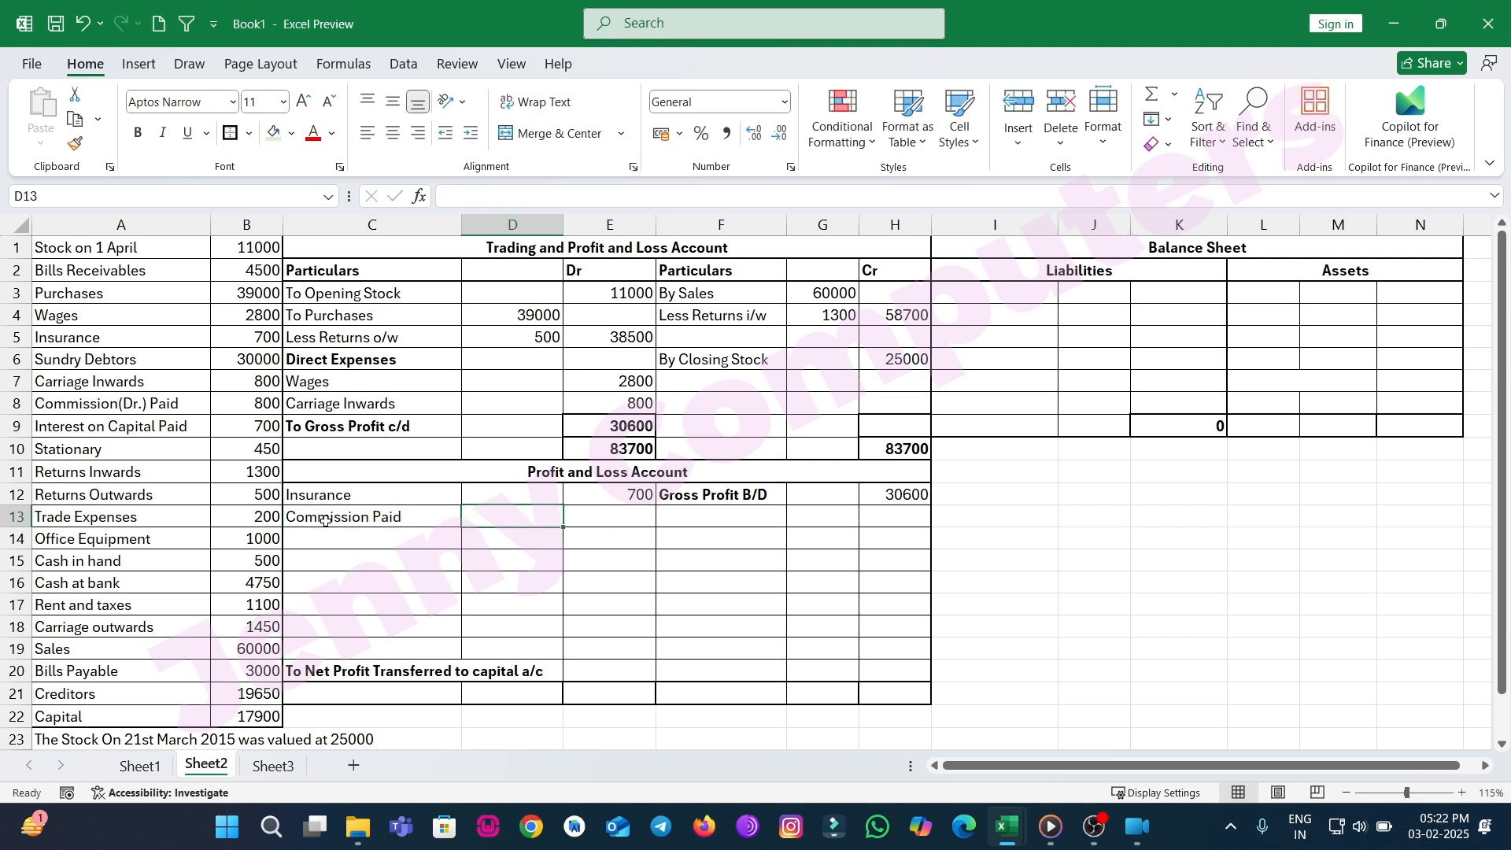
key("Tab")
type("800")
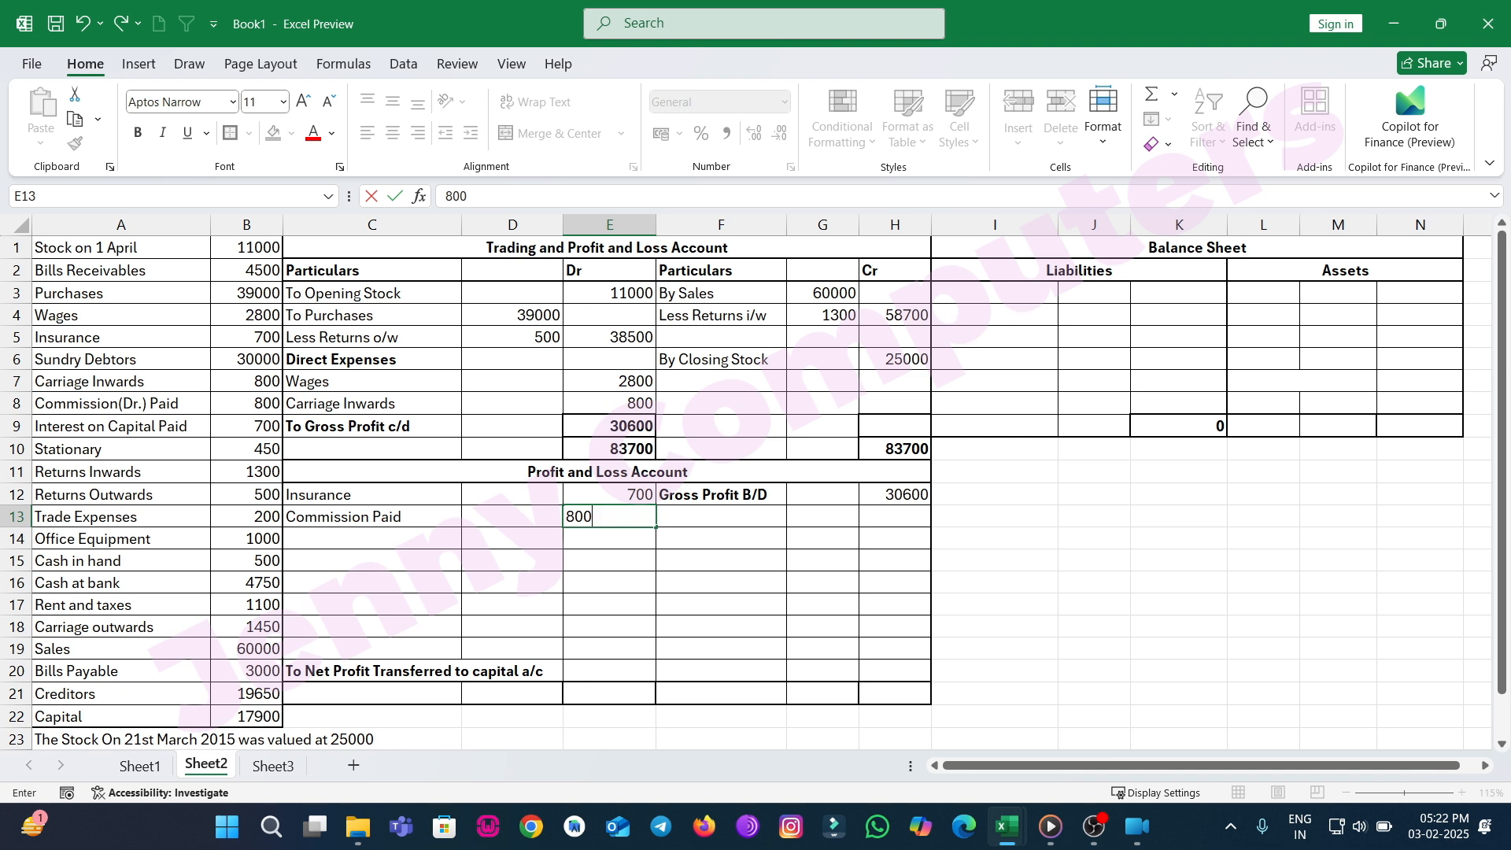
key("ctrl+Return")
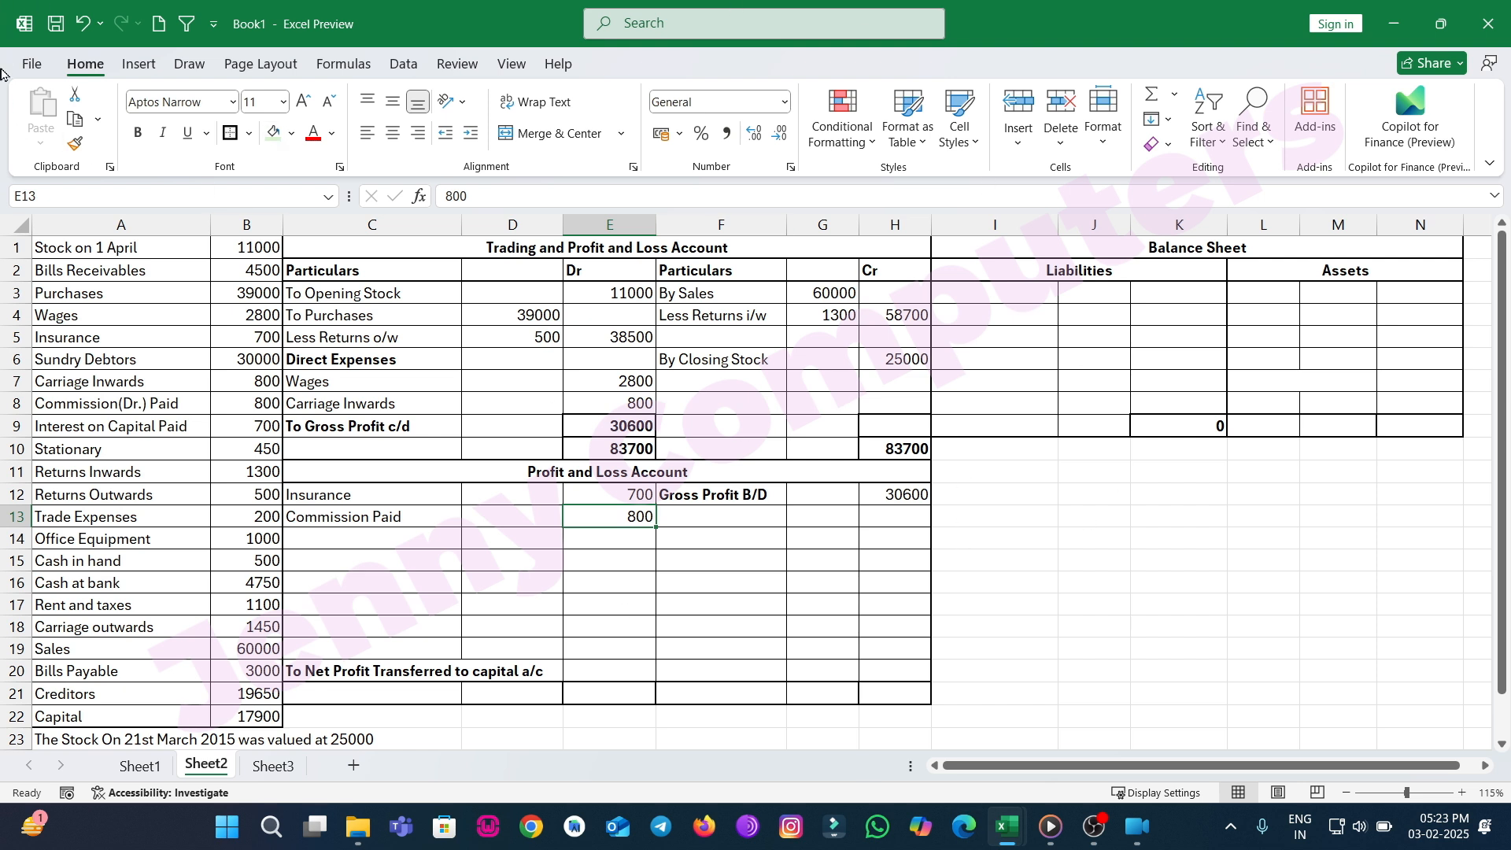
Add Interest on Capital with 700 in the Dr amount column of the Profit and Loss Account.
left_click(406, 533)
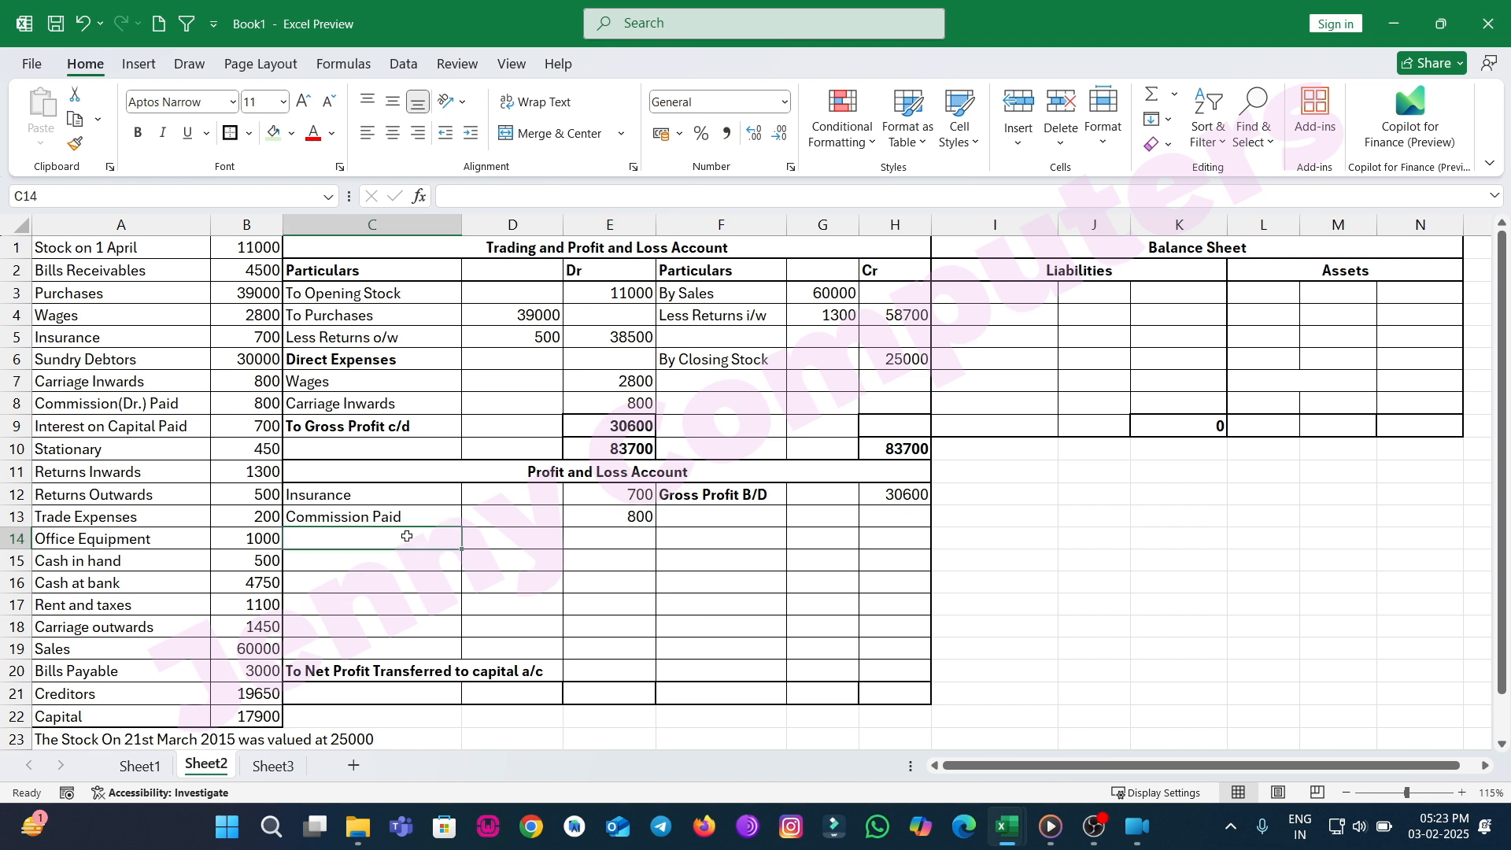
type("Interest")
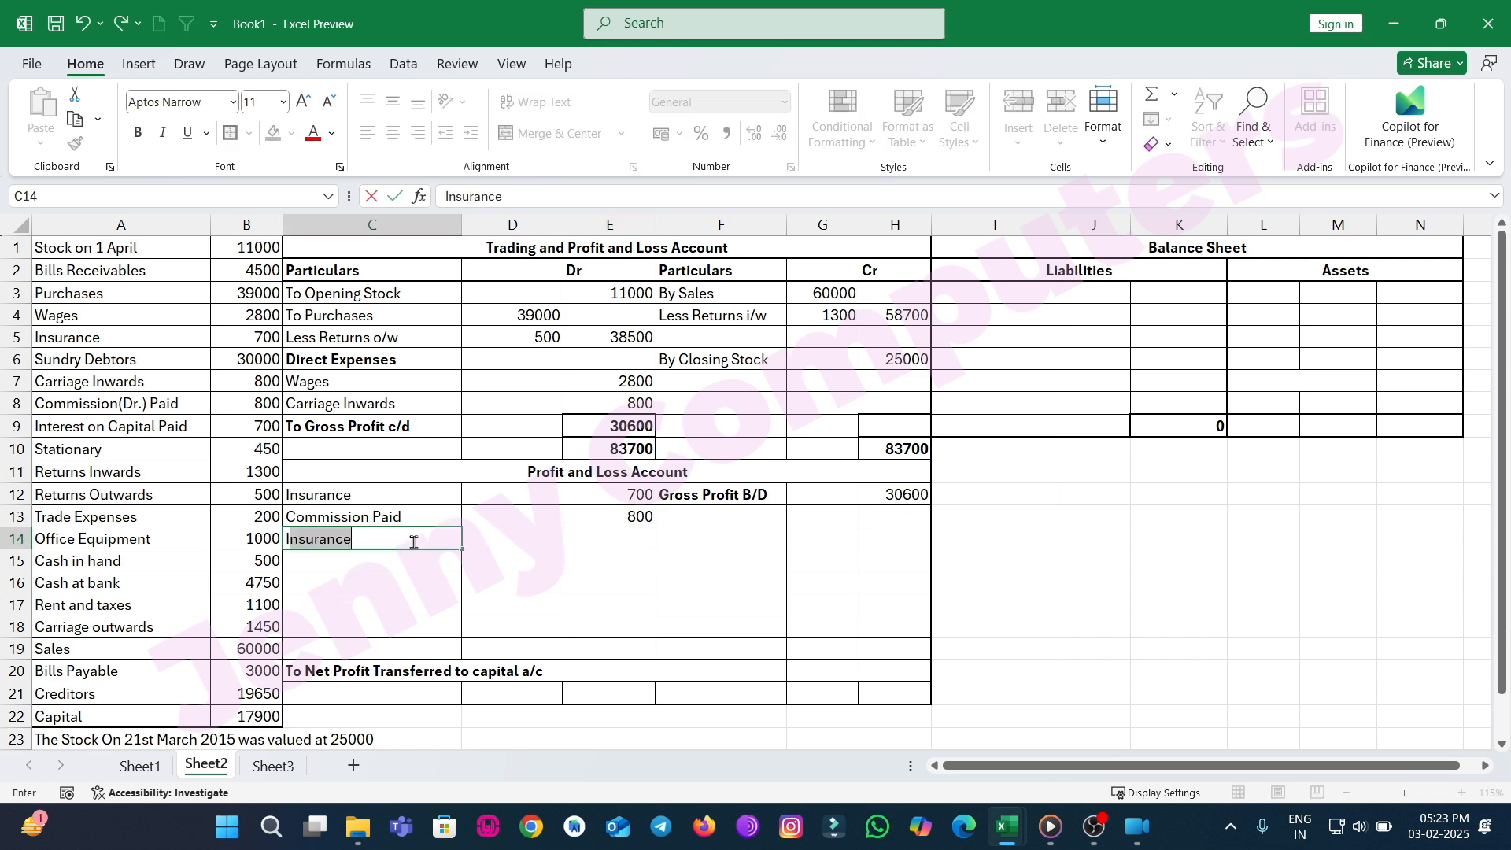
type(" on Capital")
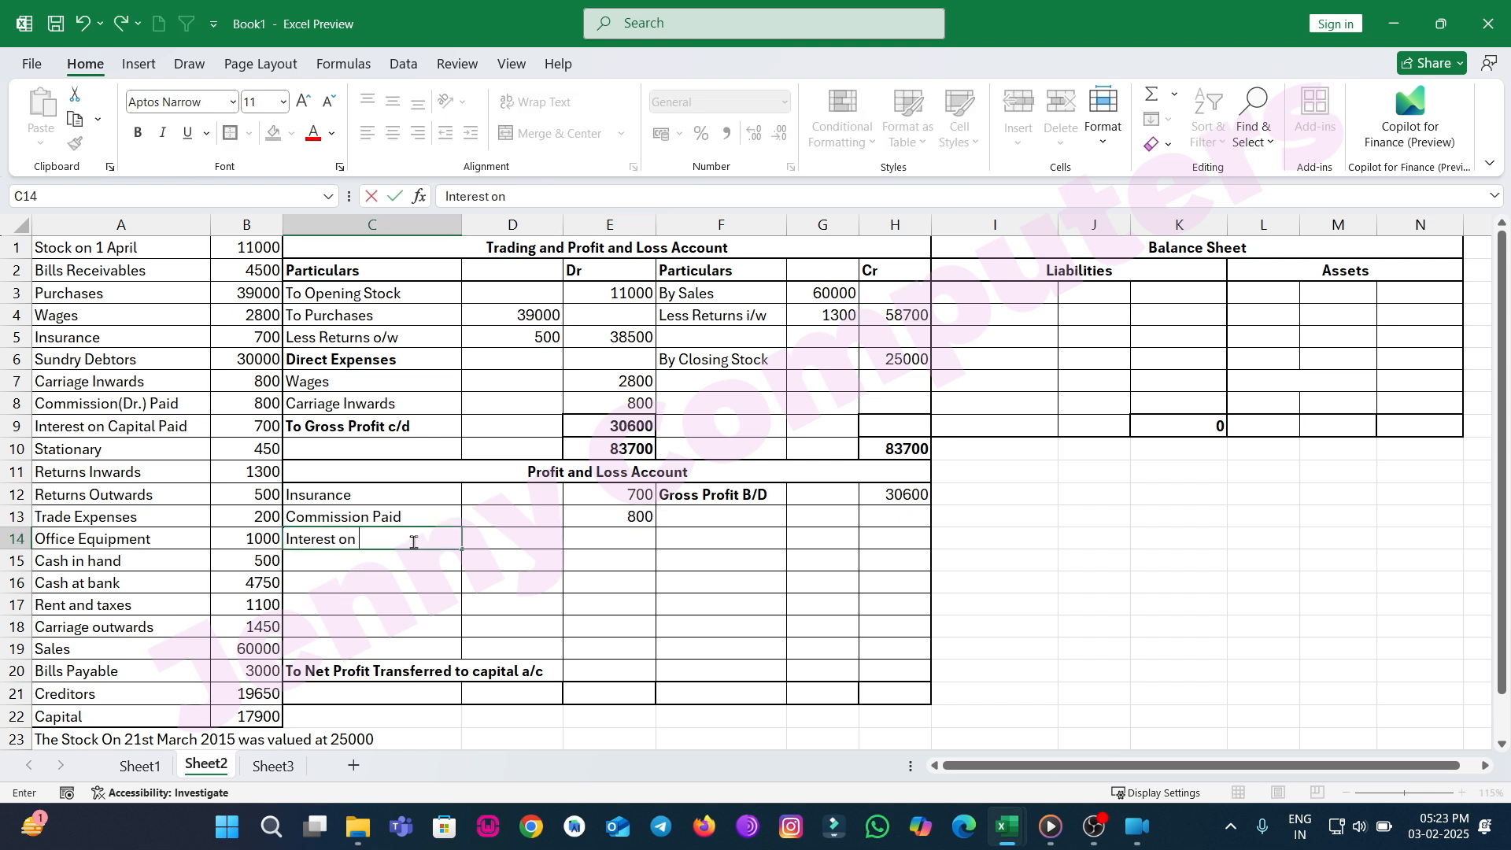
key("Tab")
key("Tab")
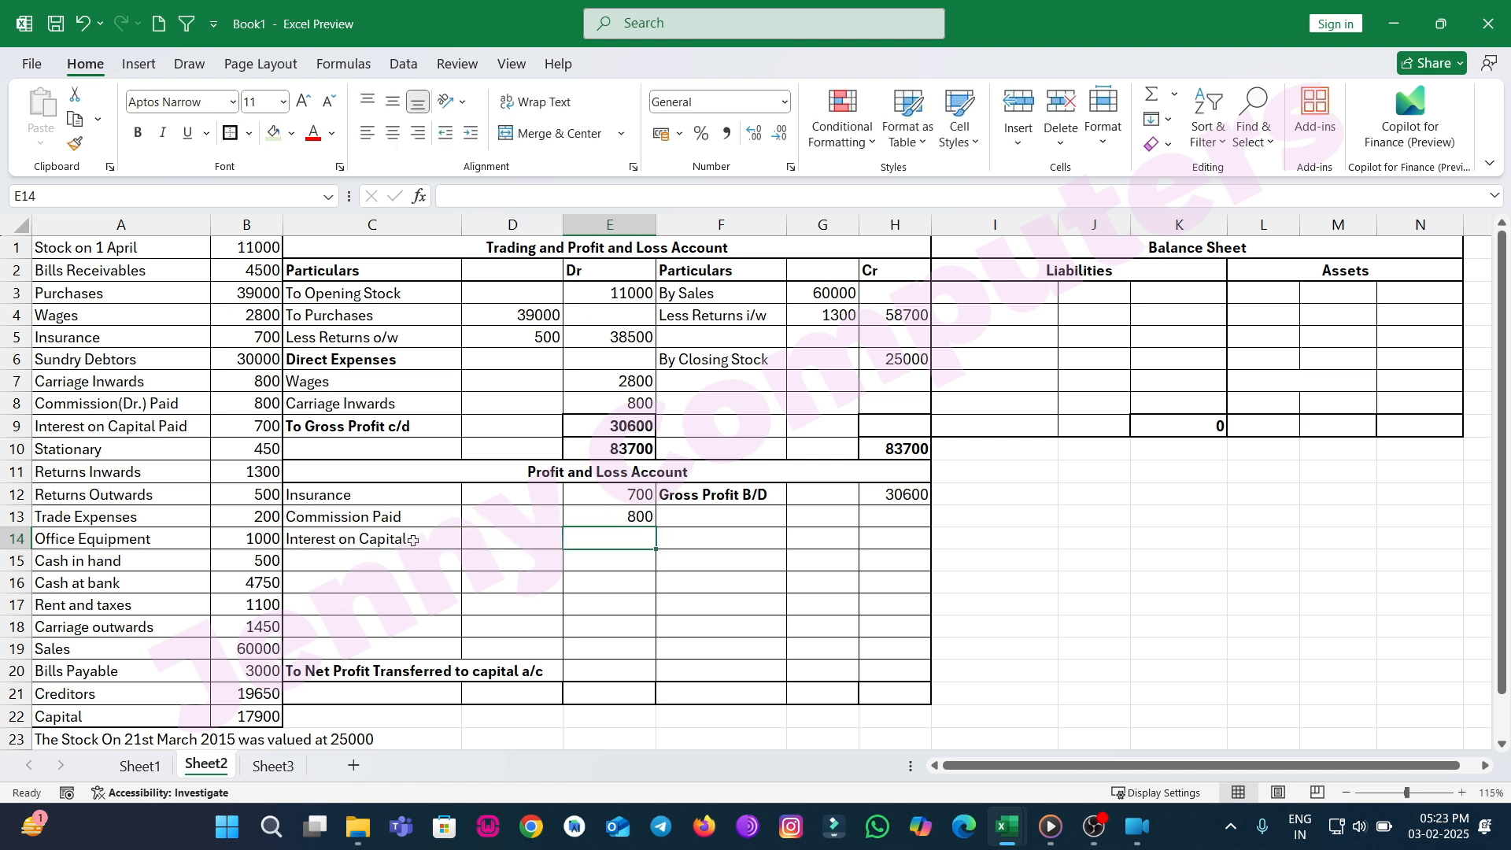
type("700")
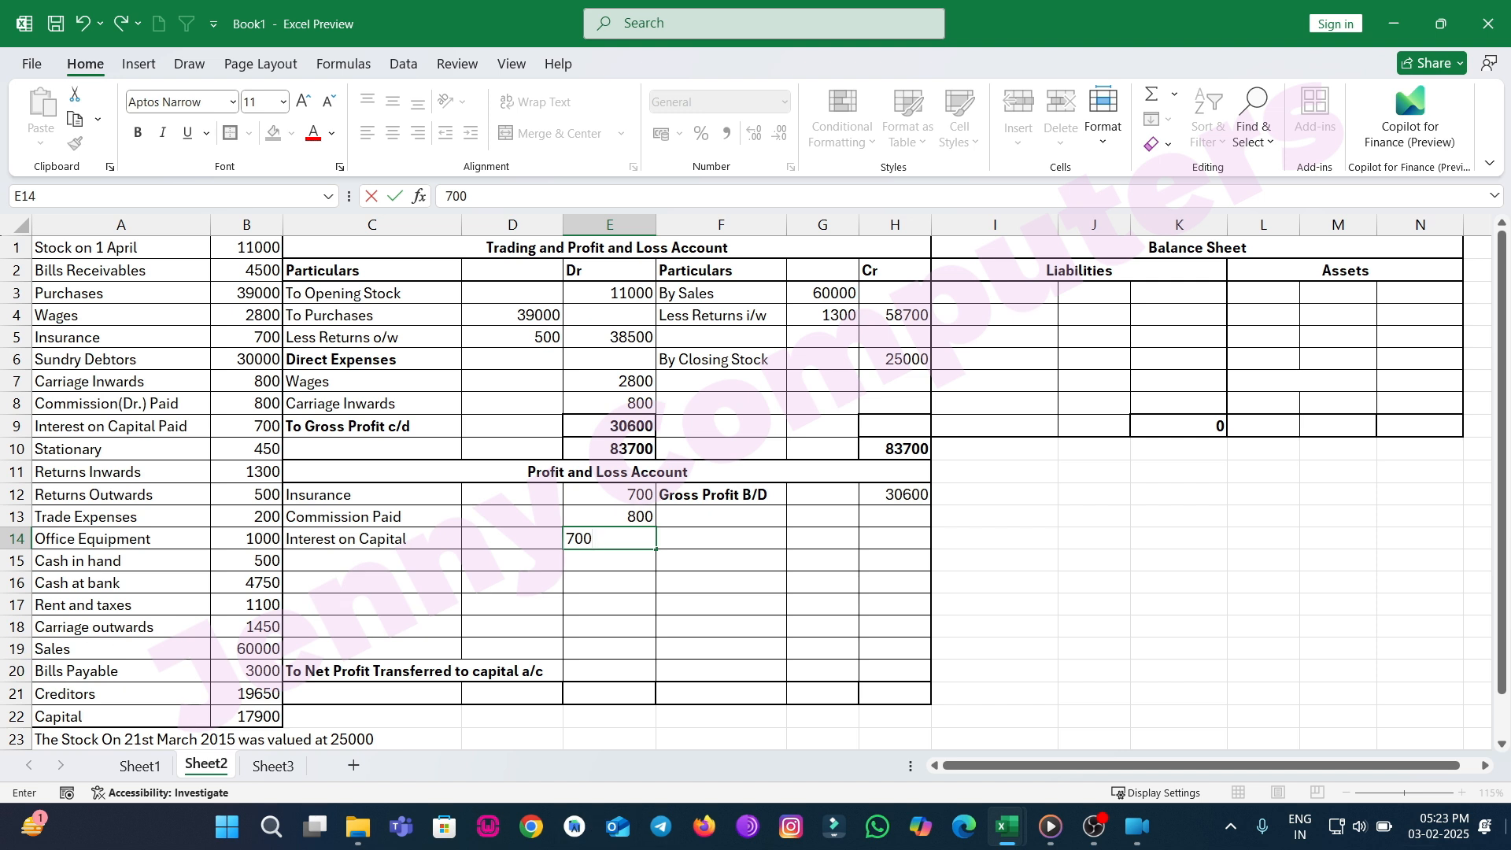
key("ctrl+Return")
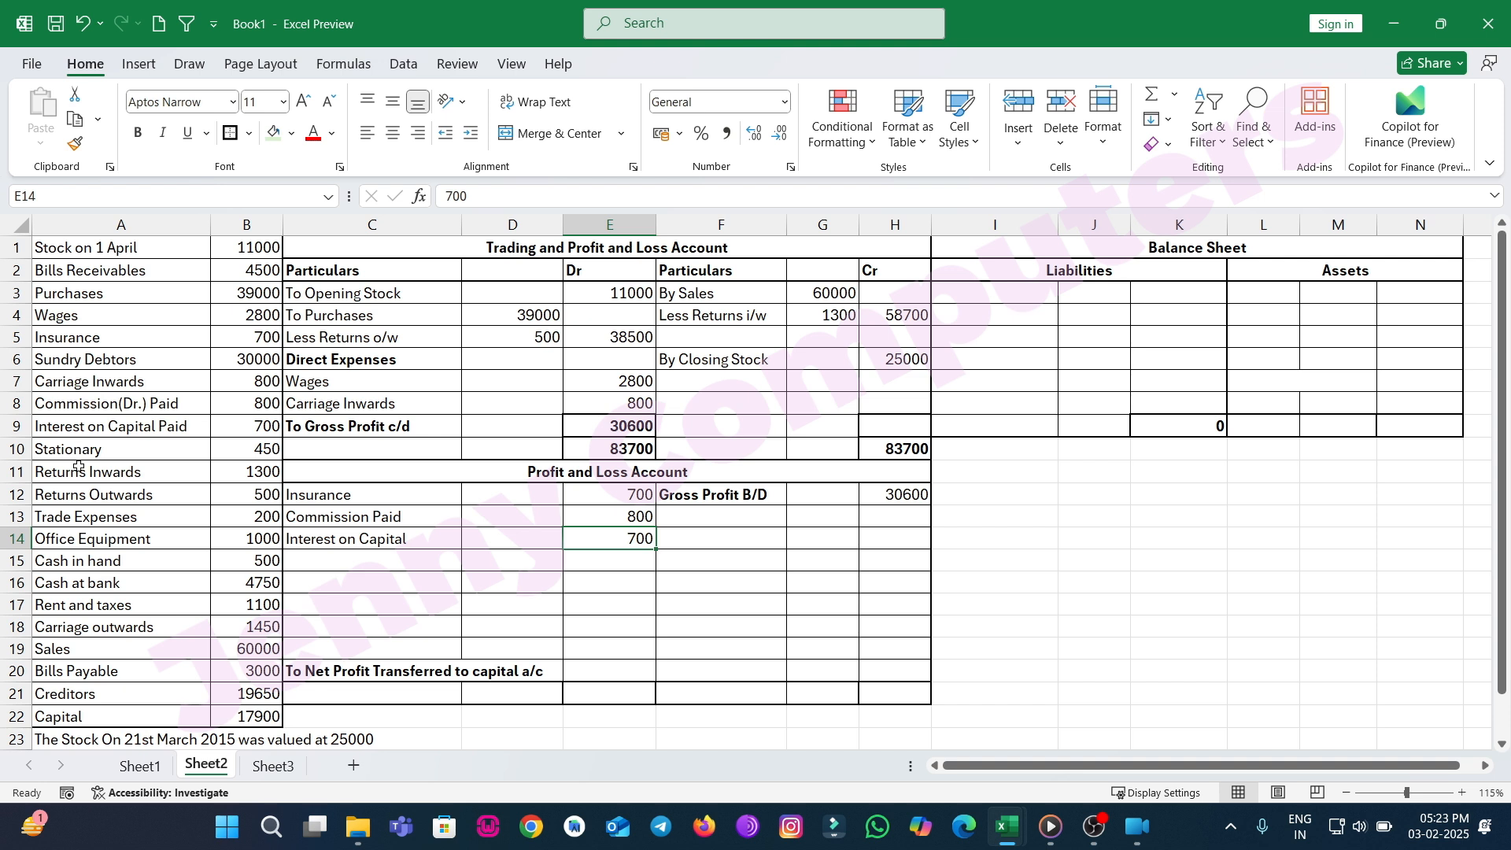
left_click(355, 560)
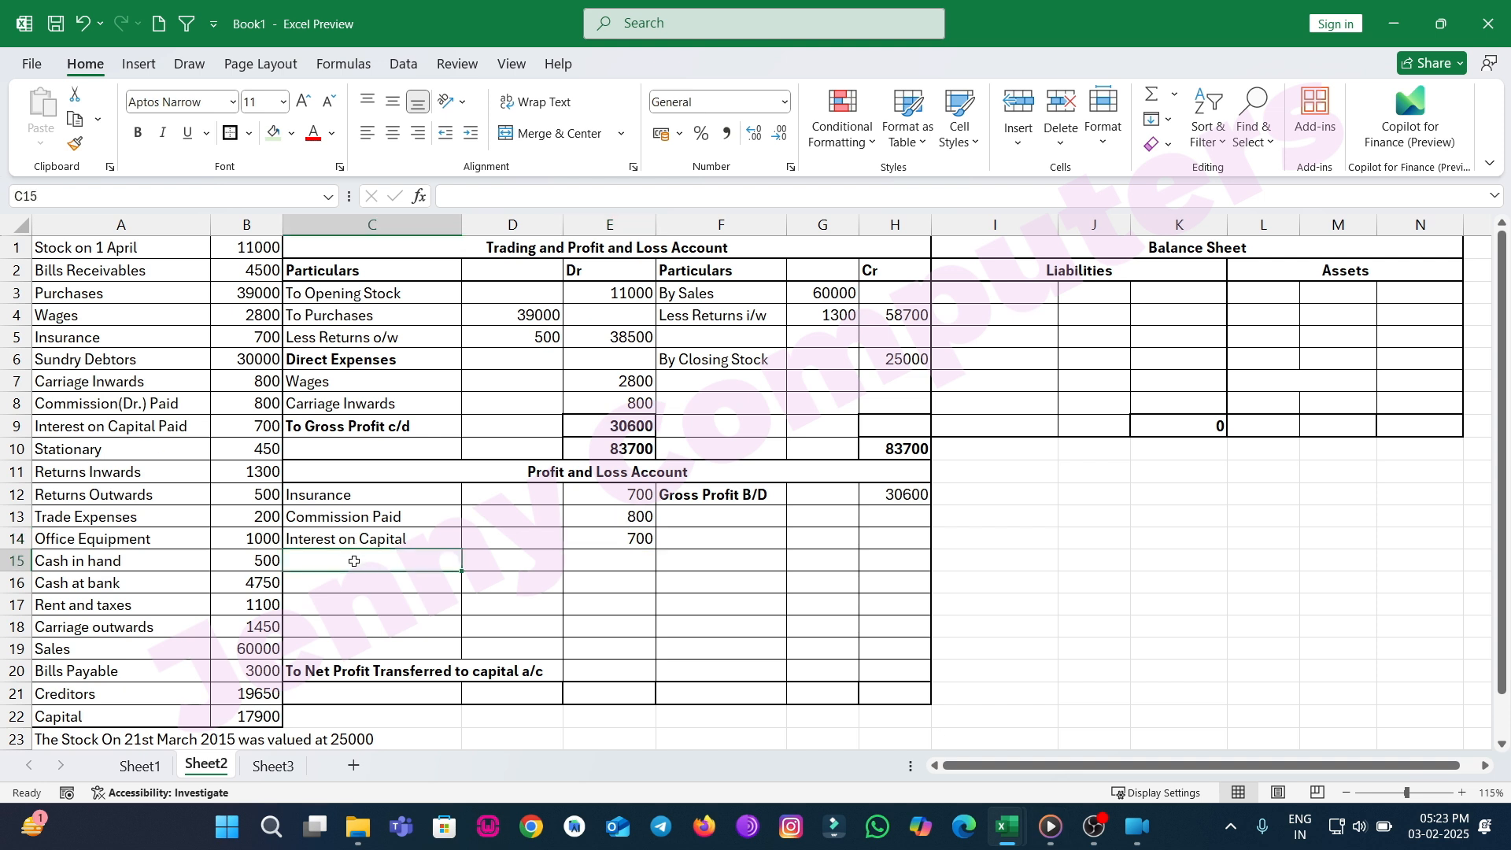
Add Stationary with 450 in the Dr amount column of the Profit and Loss Account.
type("Sta")
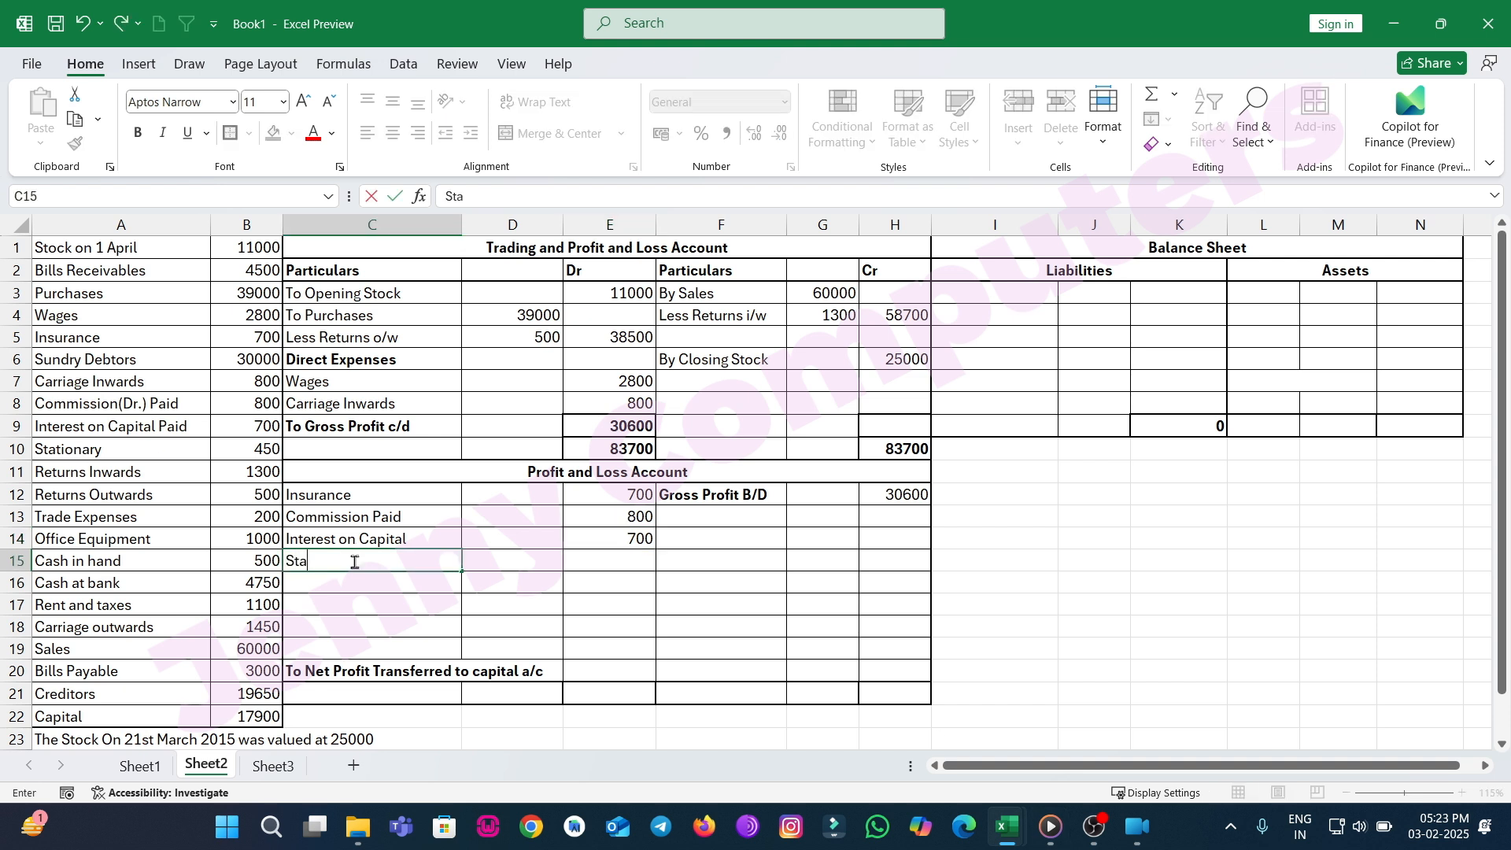
type("tionary")
key("Tab")
key("Tab")
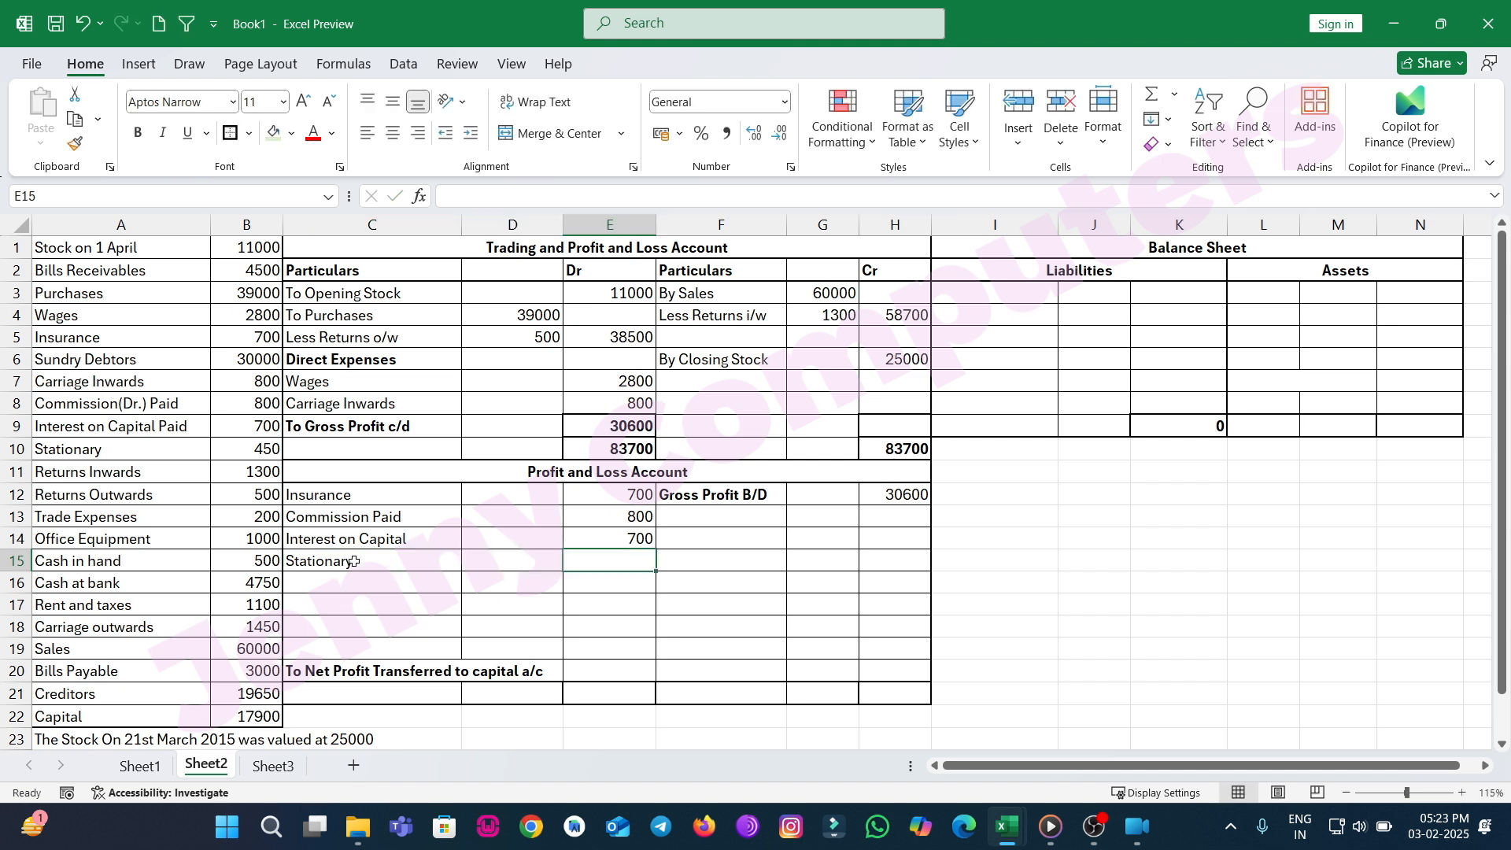
type("450")
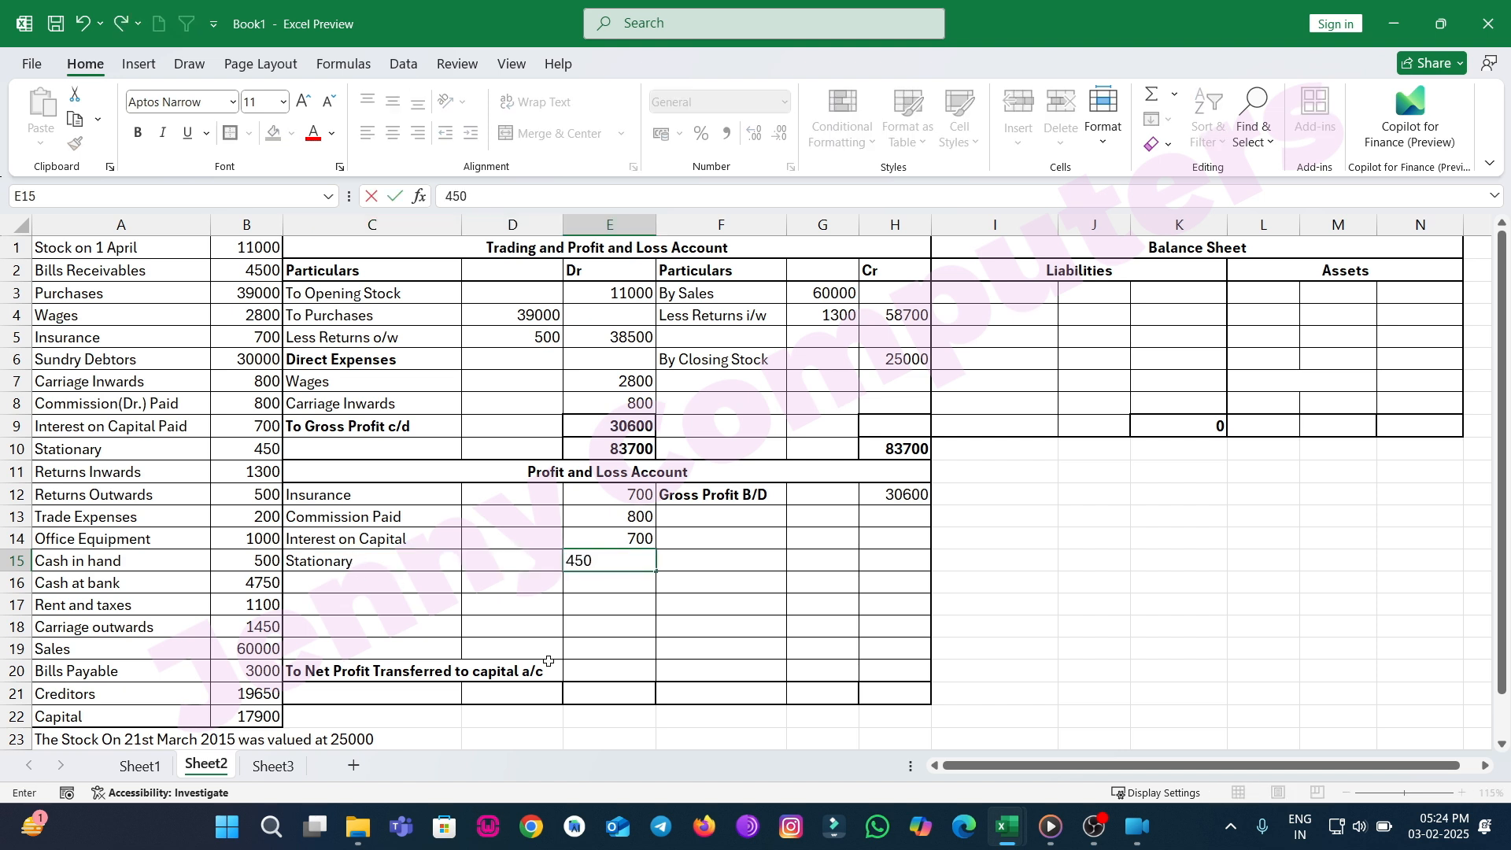
key("Return")
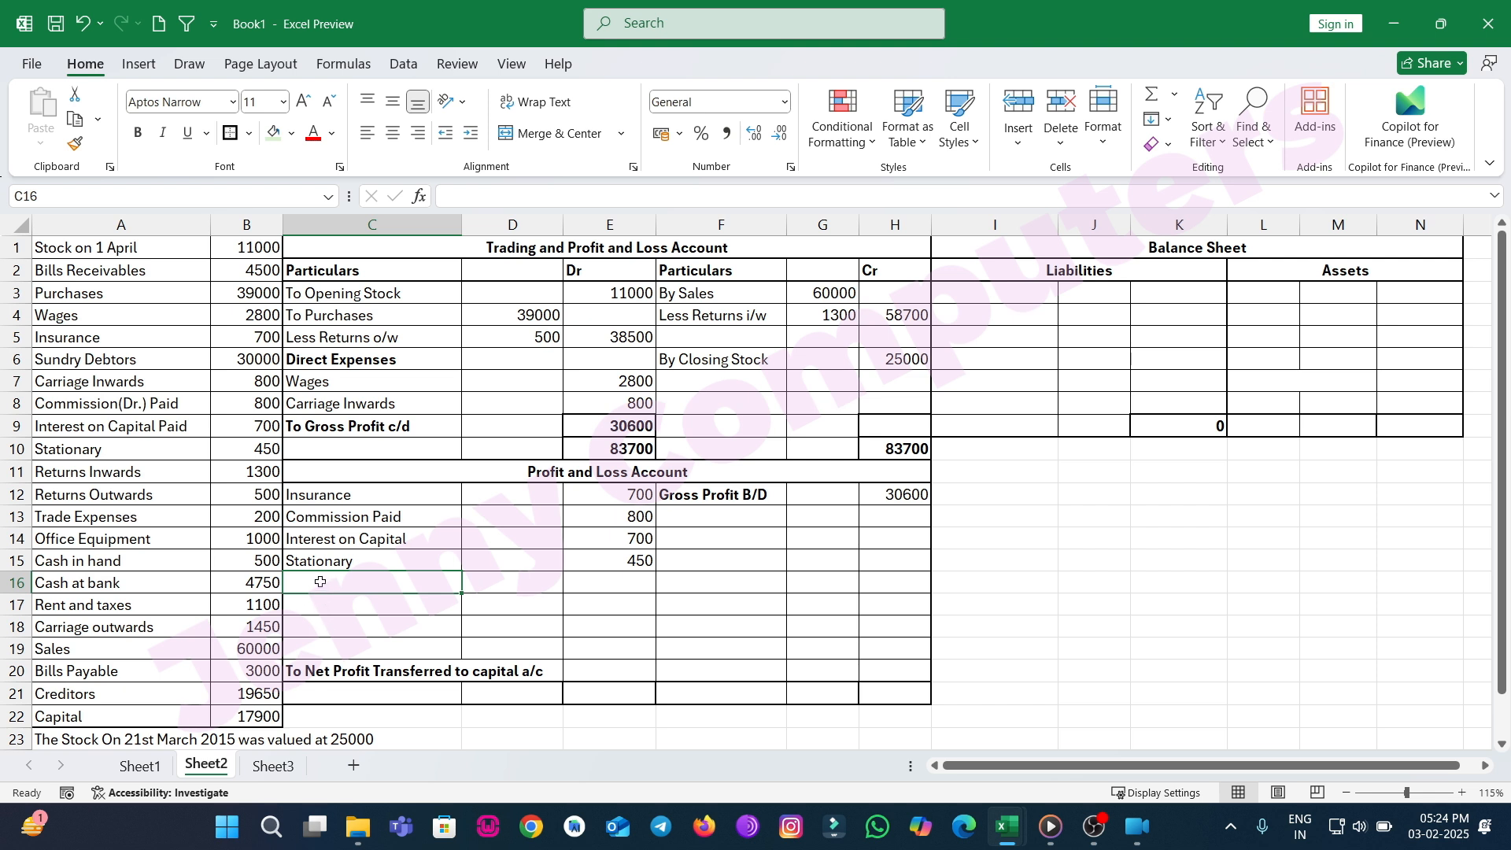
Add Trade Expneses with 200 in the Dr amount column of the Profit and Loss Account.
type("t")
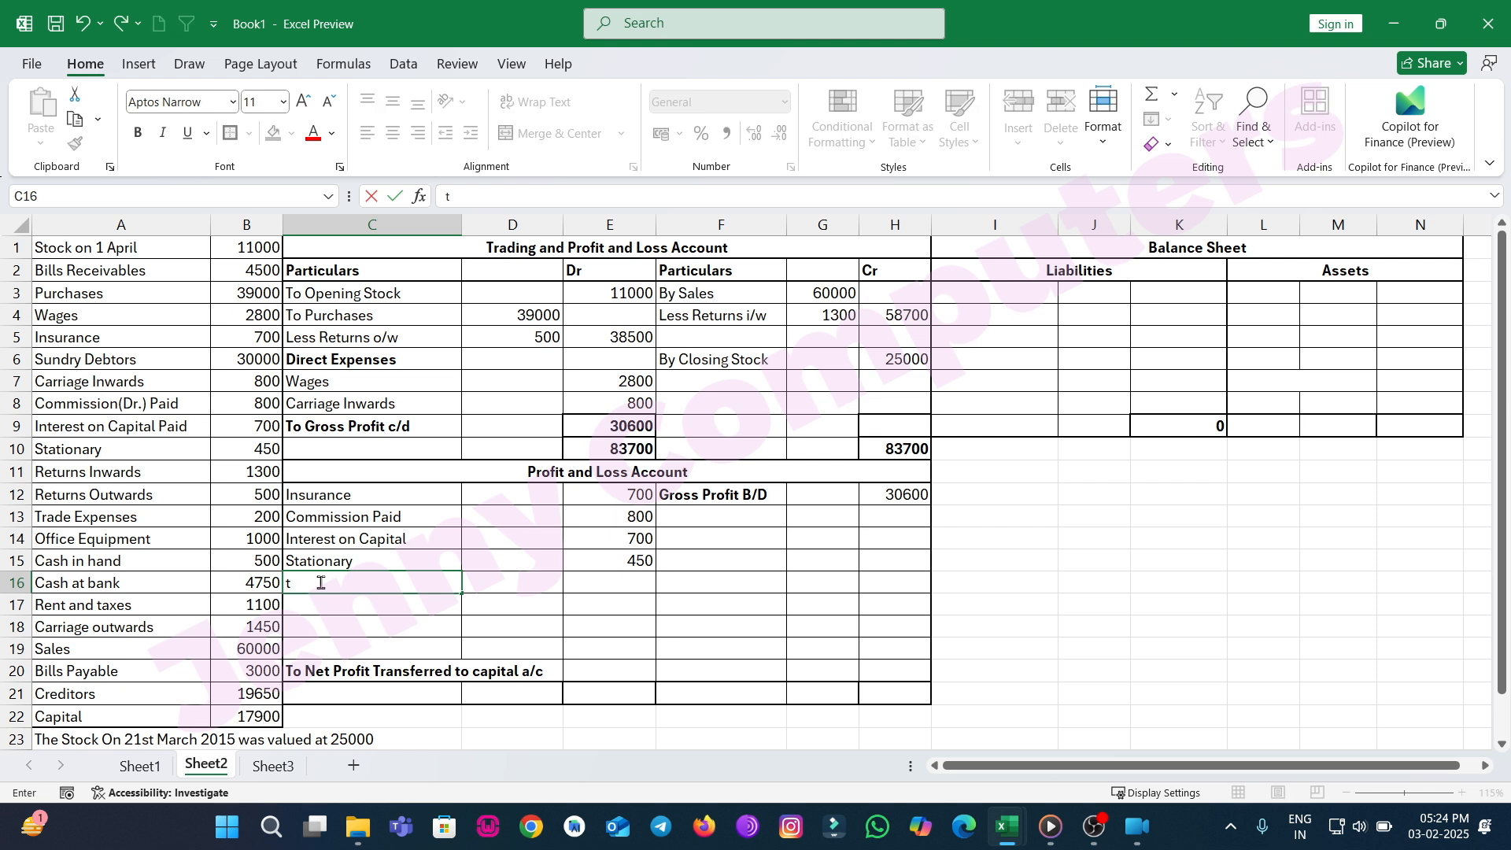
key("BackSpace")
type("Trade Expneses")
key("Tab")
key("Tab")
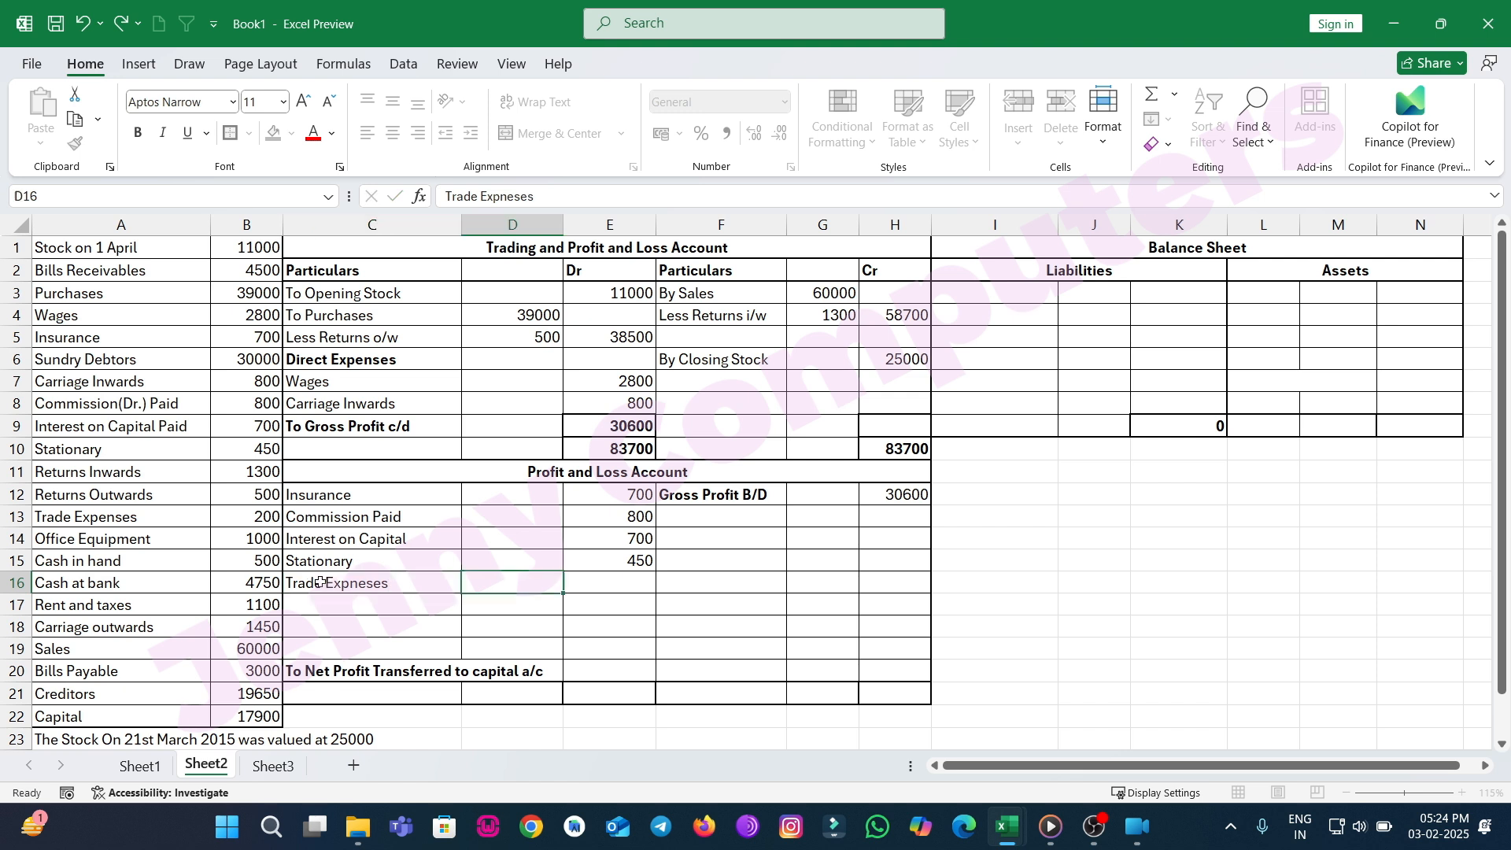
type("200")
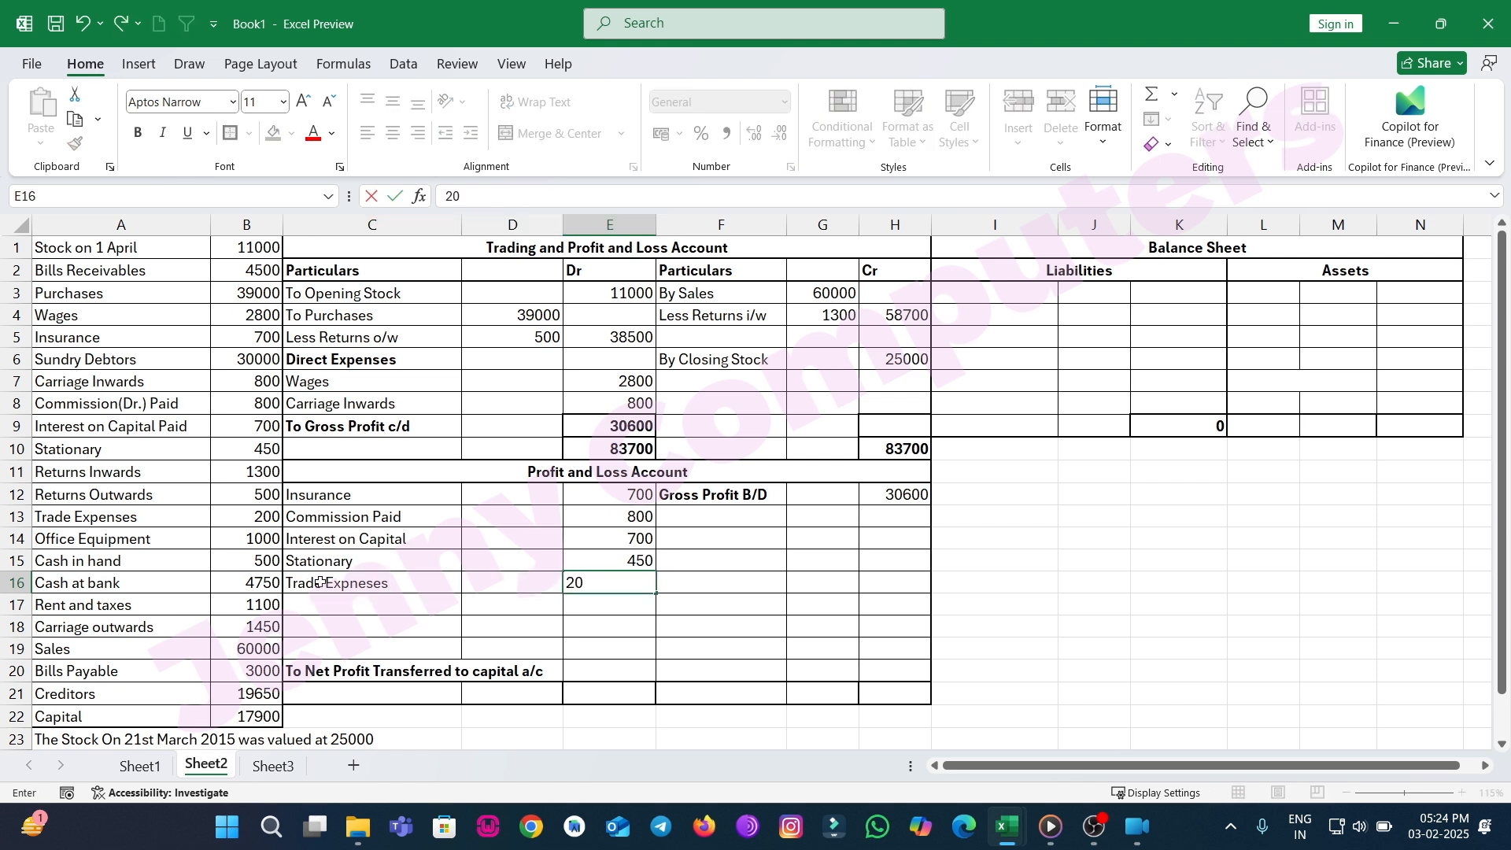
key("Return")
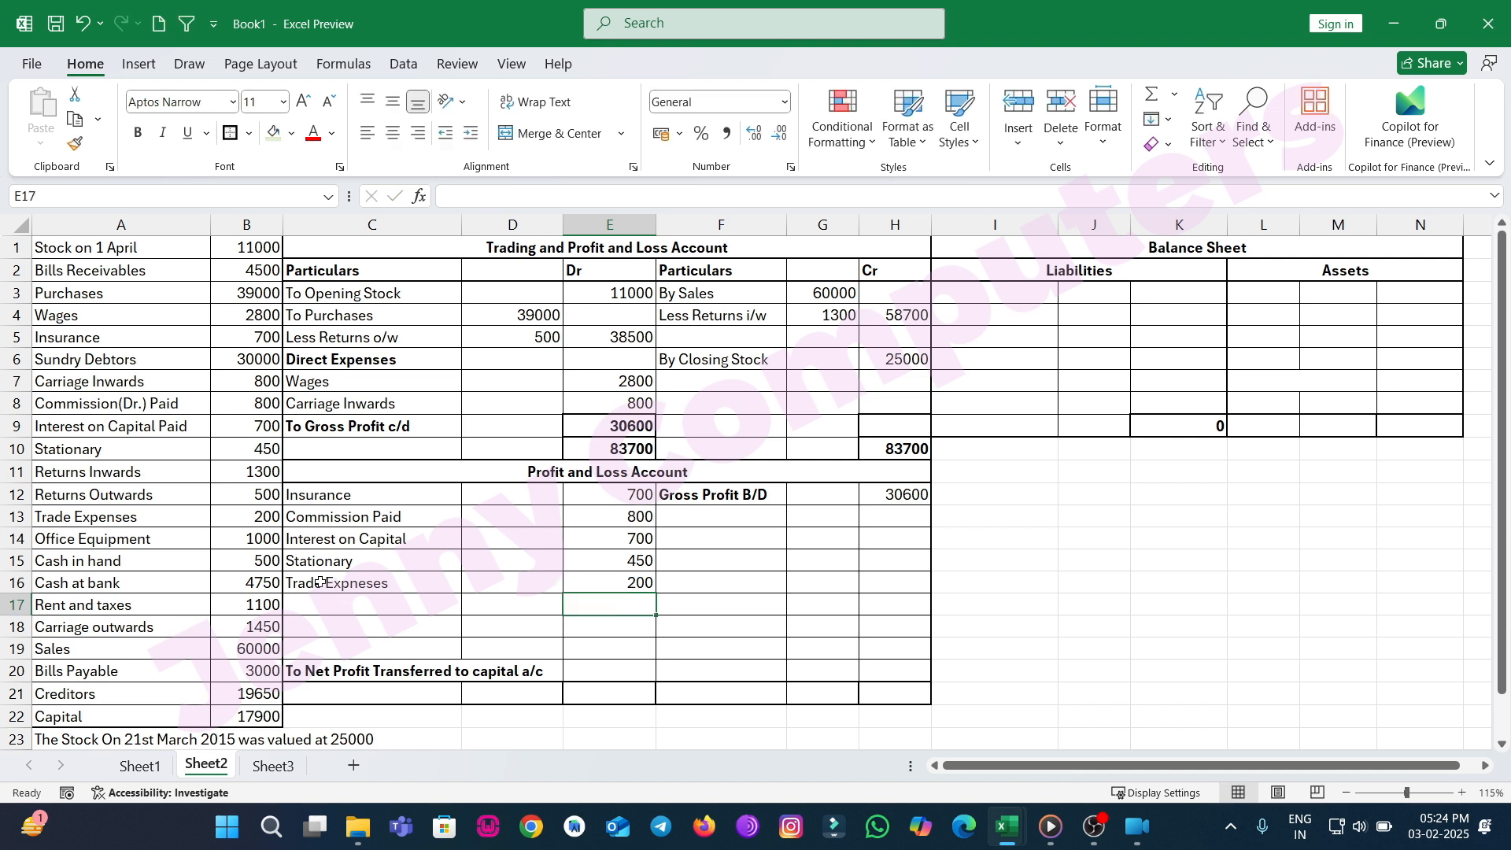
Add Rent and Taxes with 1100 in the Dr amount column of the Profit and Loss Account.
key("Left")
key("Left")
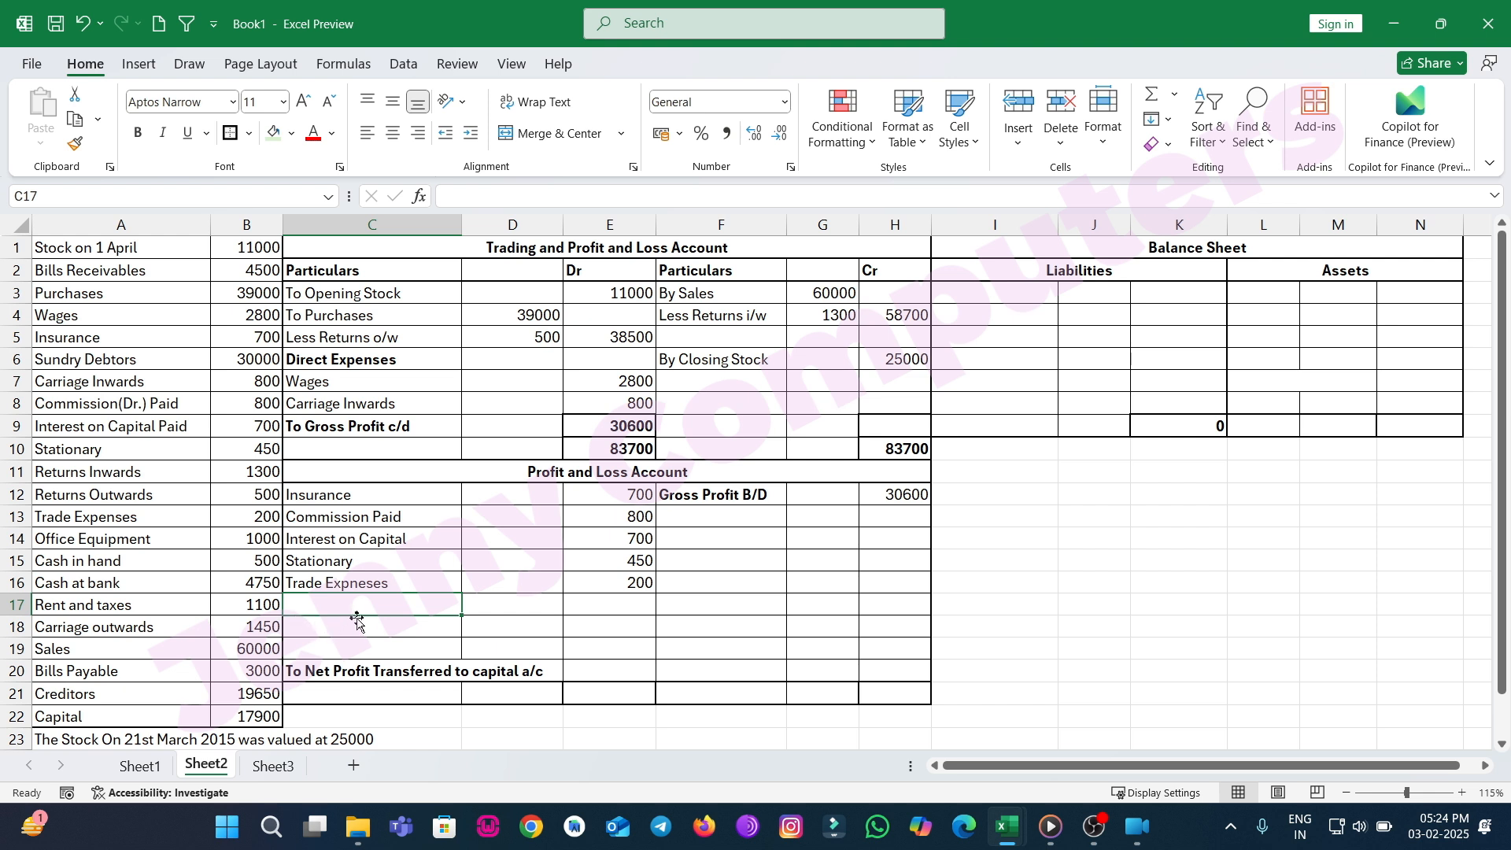
type("Rent and Taxes")
key("Tab")
key("Tab")
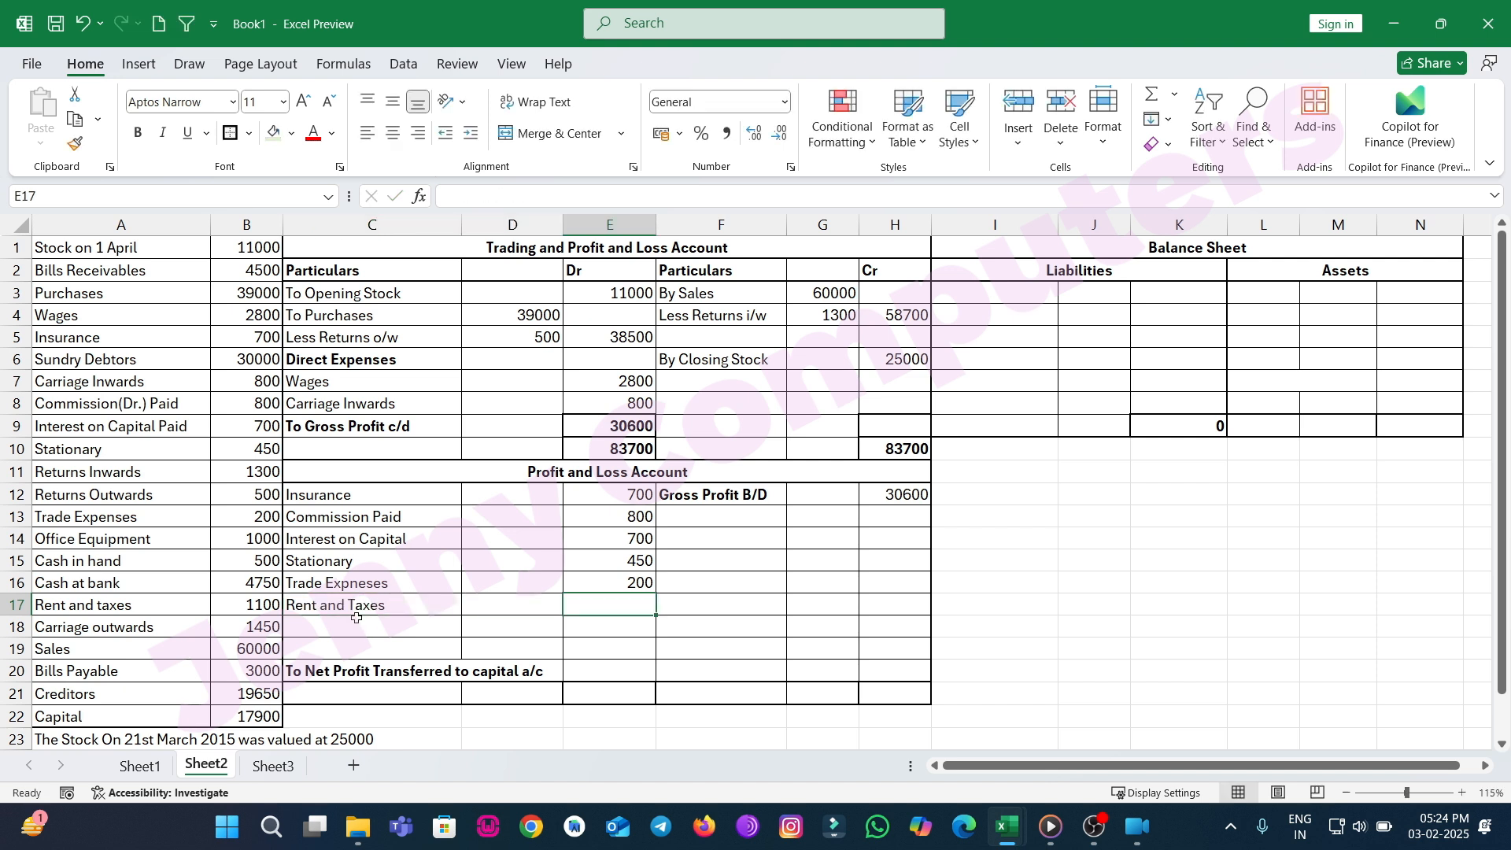
type("1100")
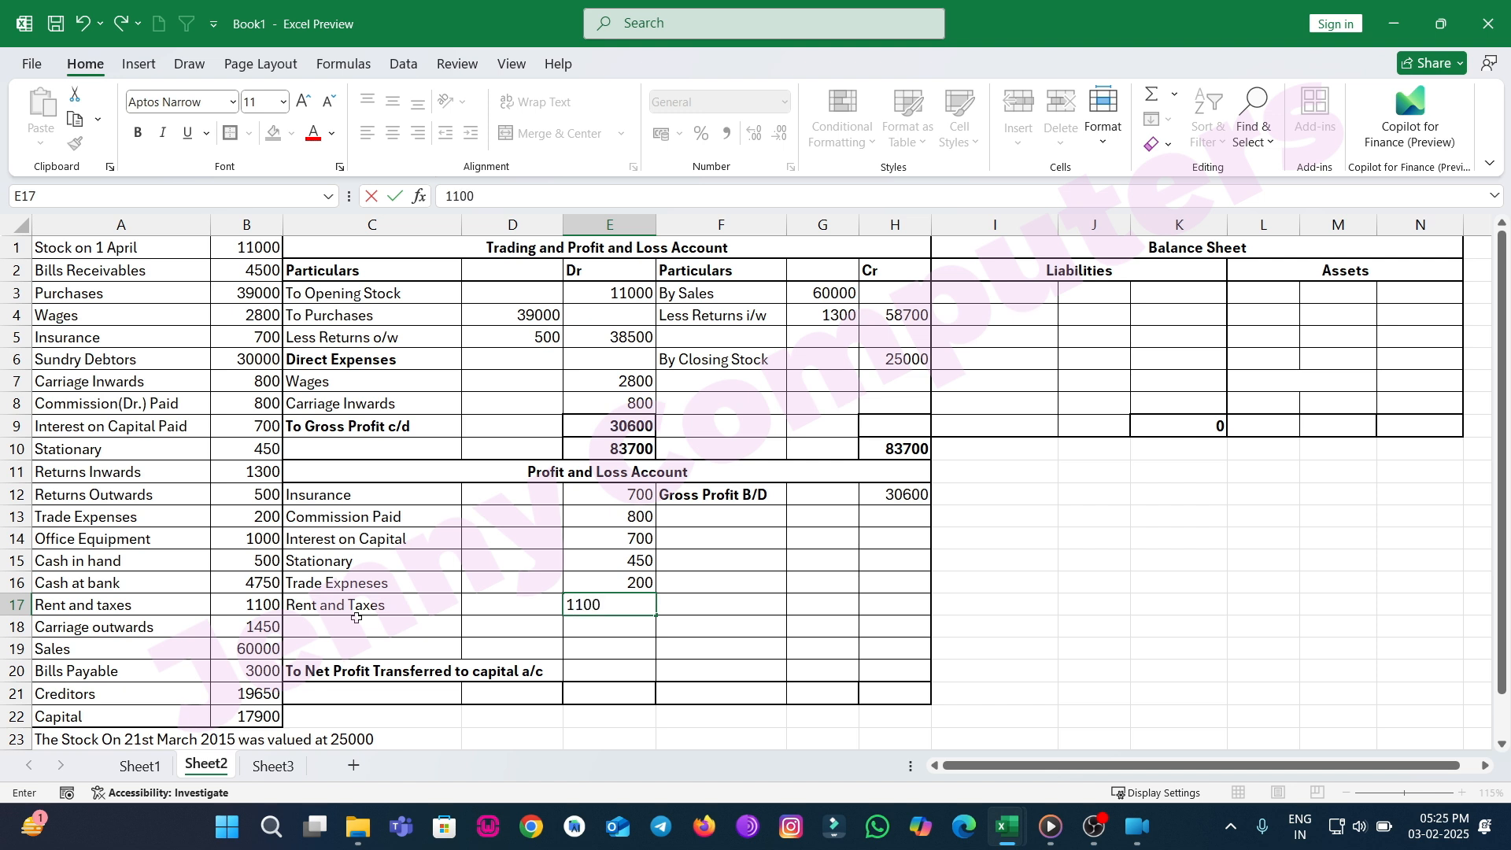
key("Return")
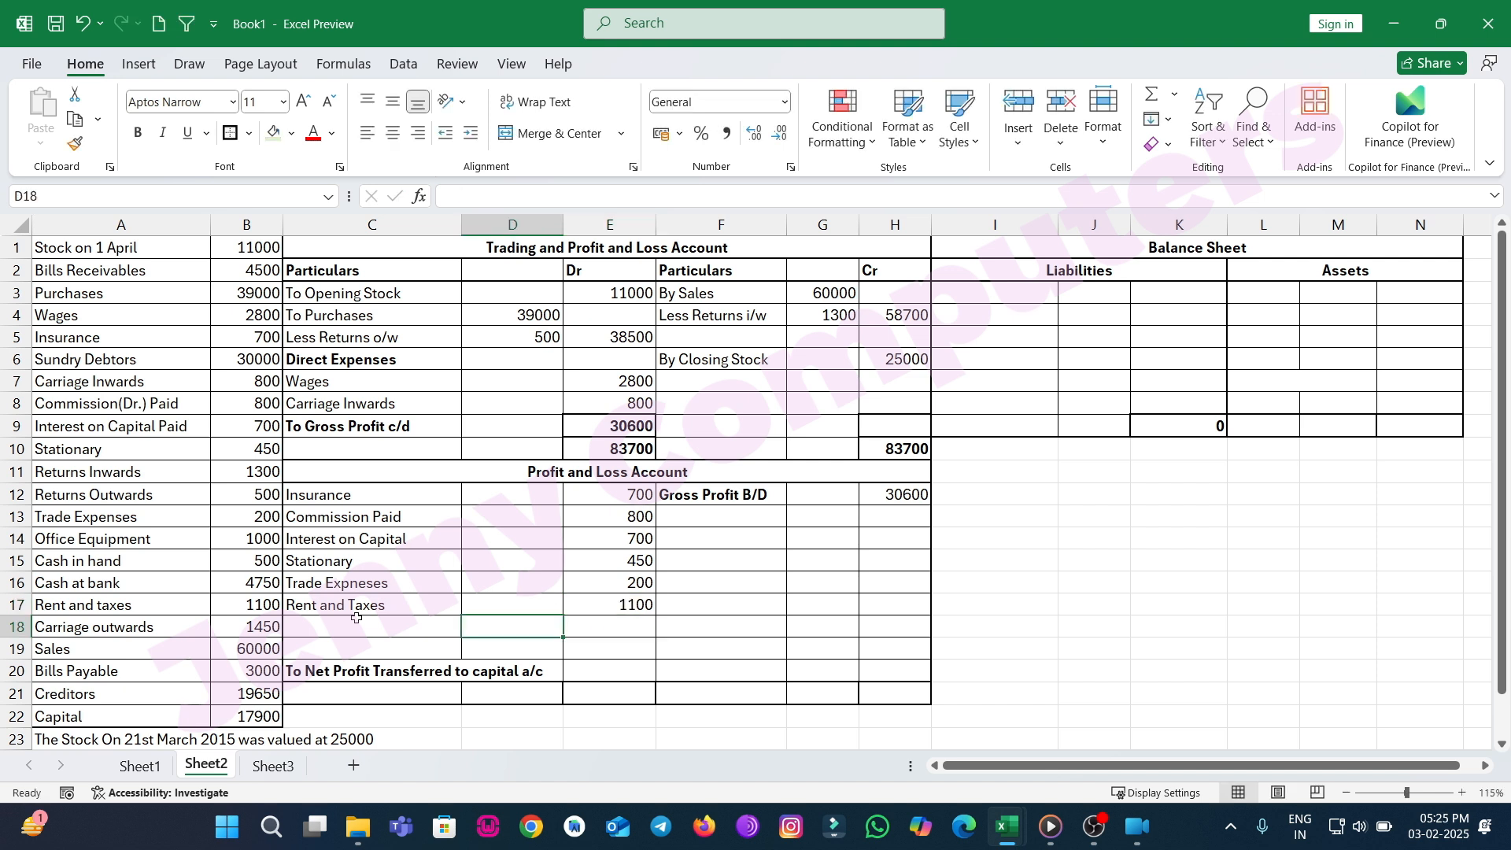
Add Carriage Outwards with 1450 in the Dr amount column of the Profit and Loss Account.
left_click(356, 621)
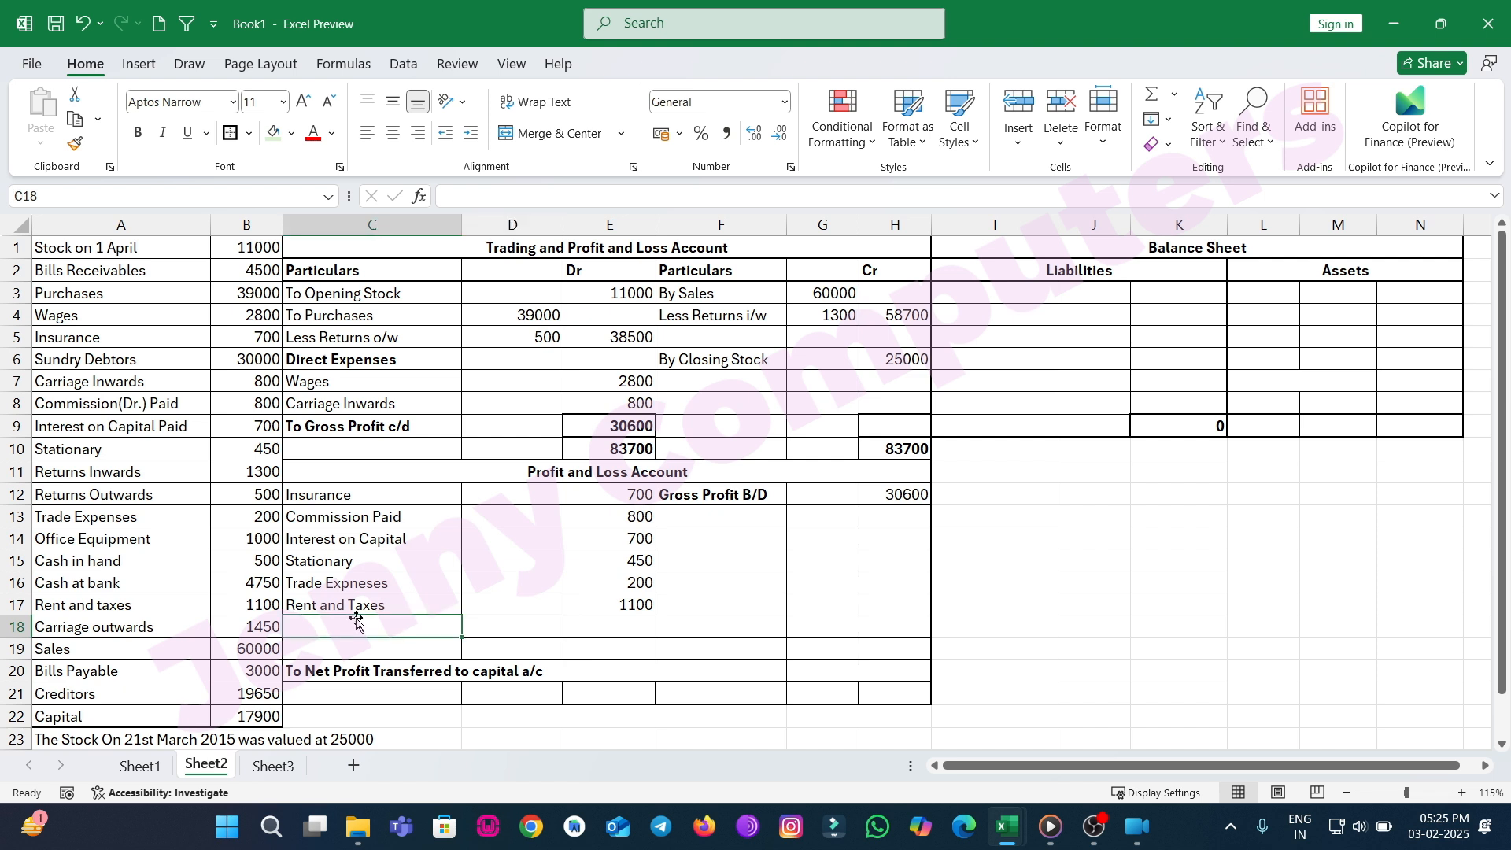
type("Carriage Outwards")
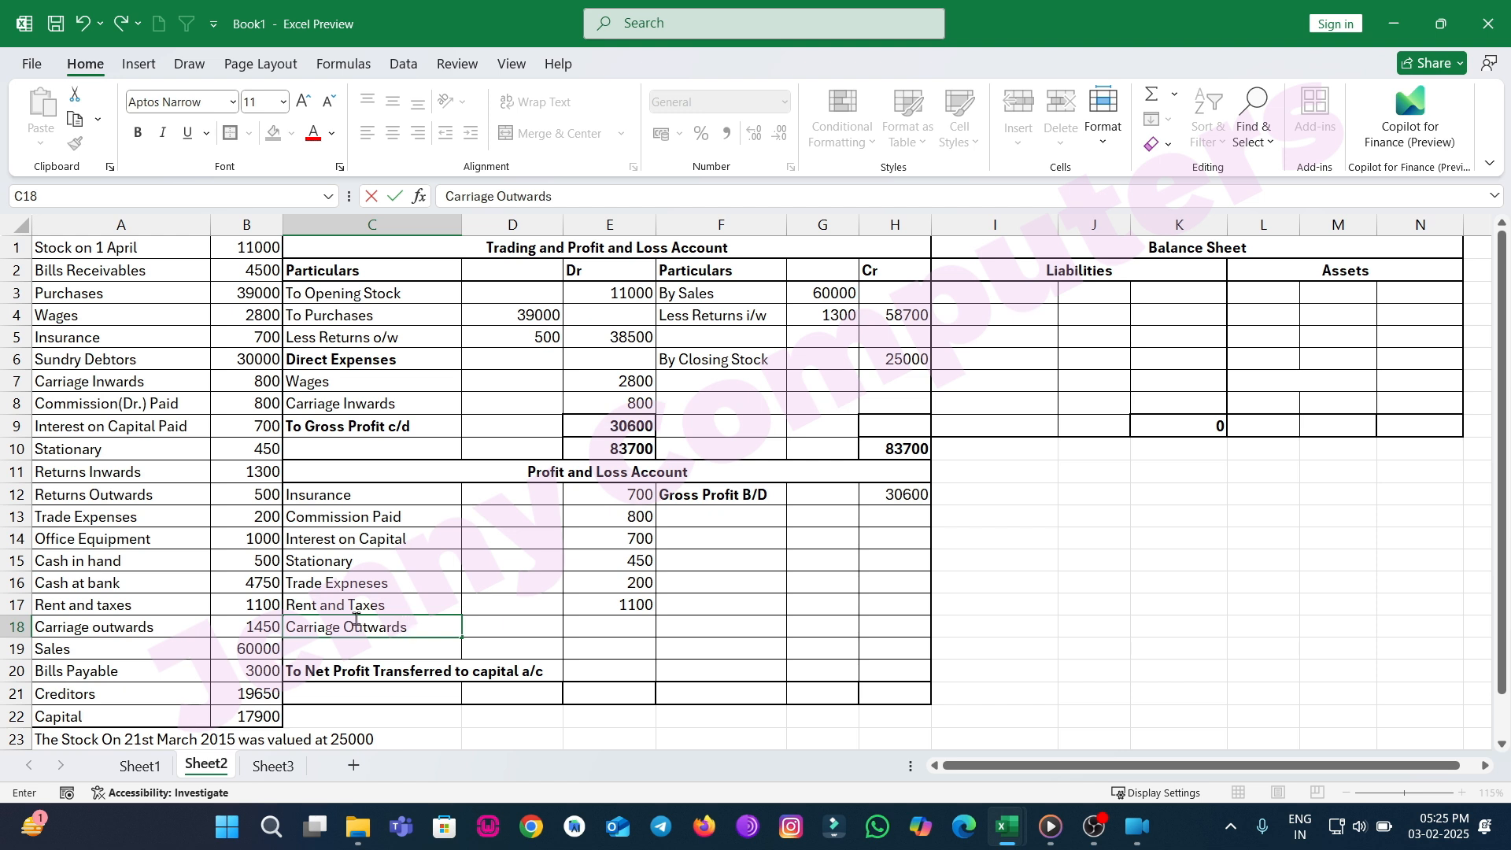
key("Tab")
key("Tab")
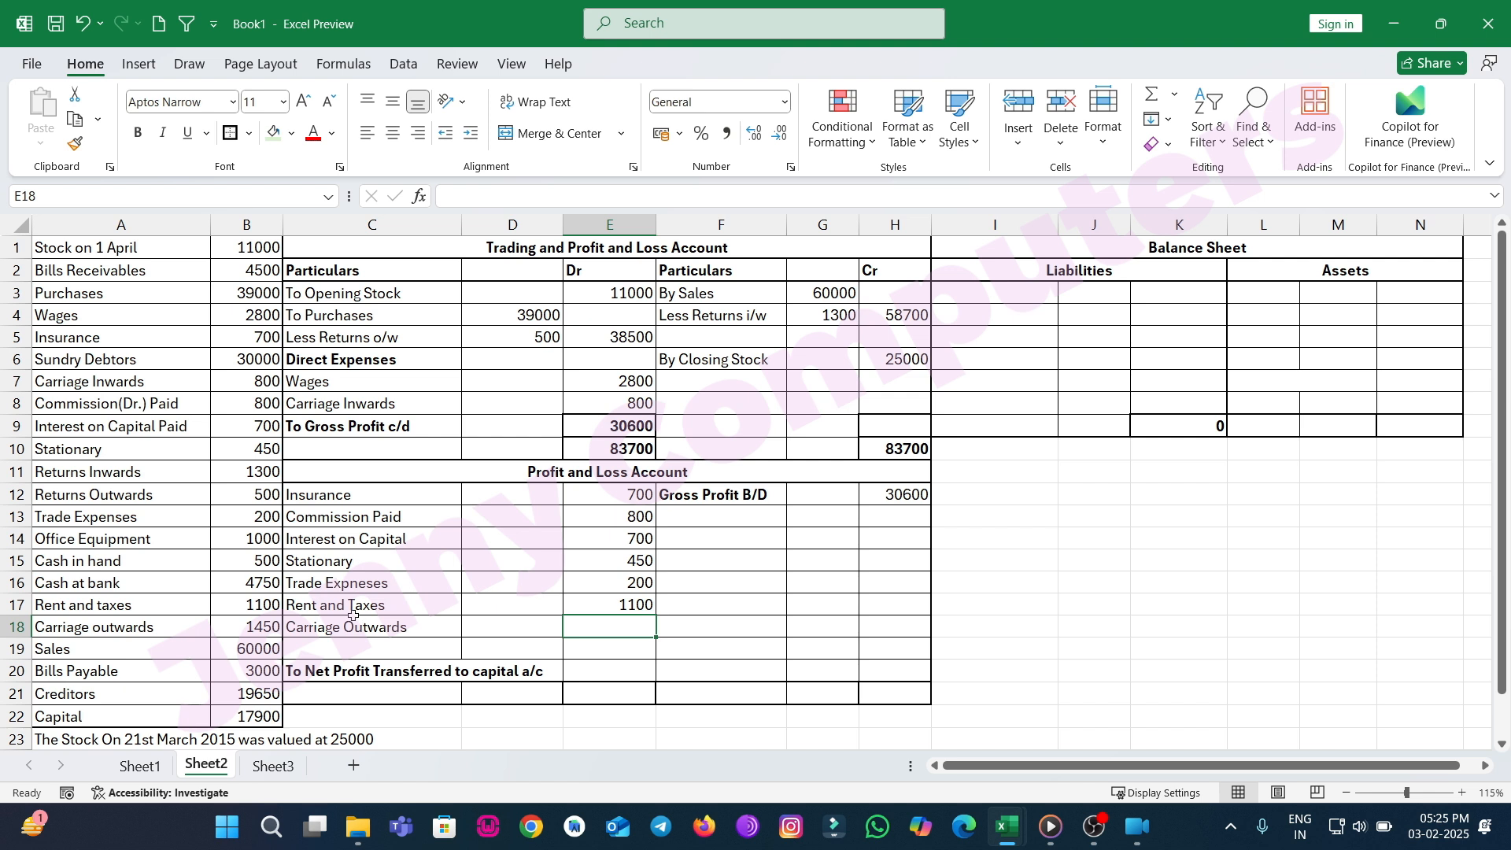
type("1450")
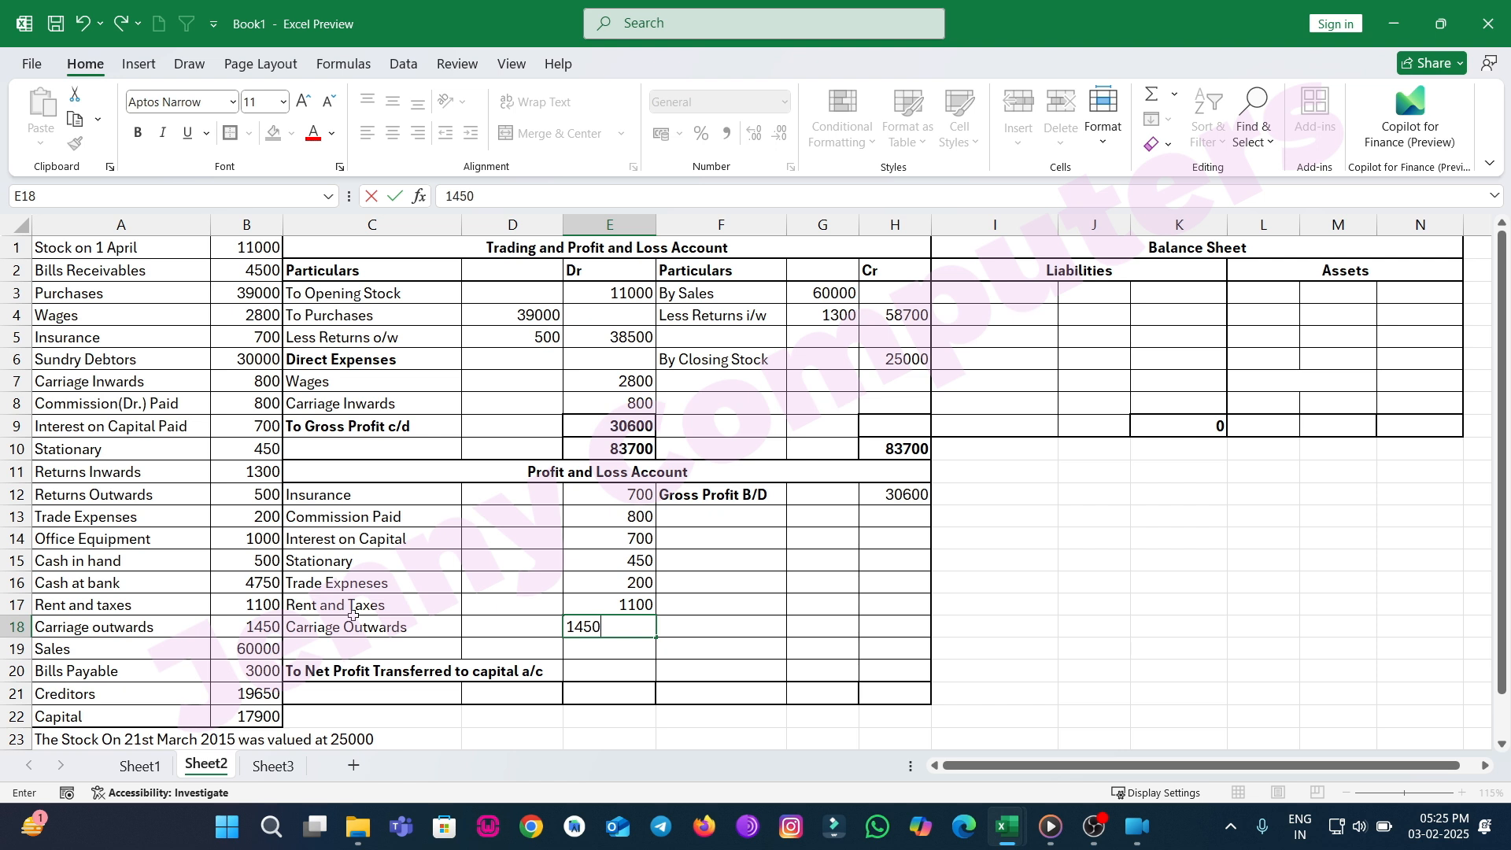
key("Return")
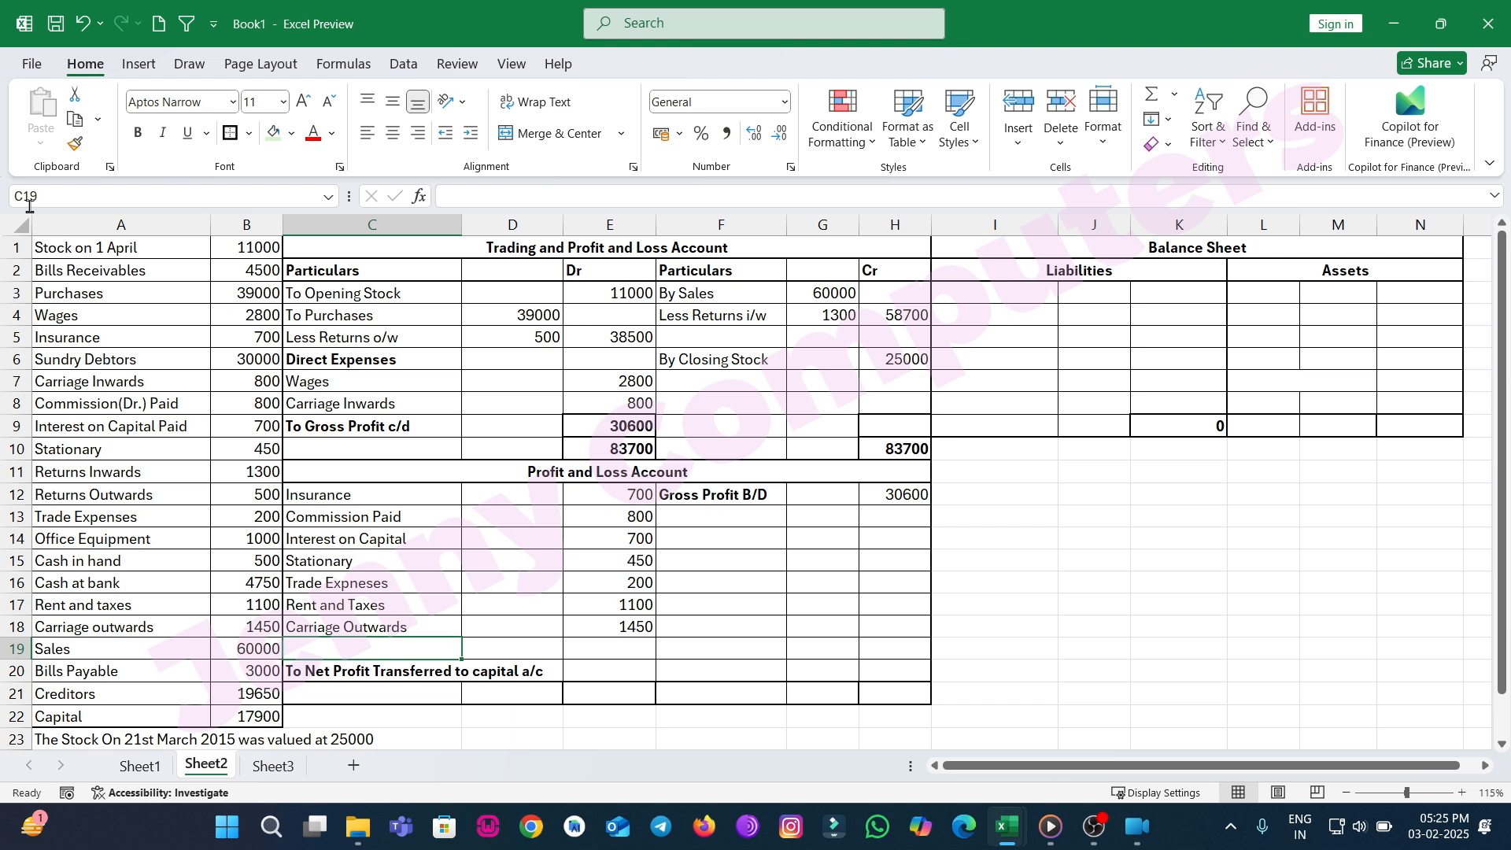
Enter 30600 as the Profit and Loss Account totals in both the Cr and Dr columns of row 21.
left_click(883, 694)
type("30600")
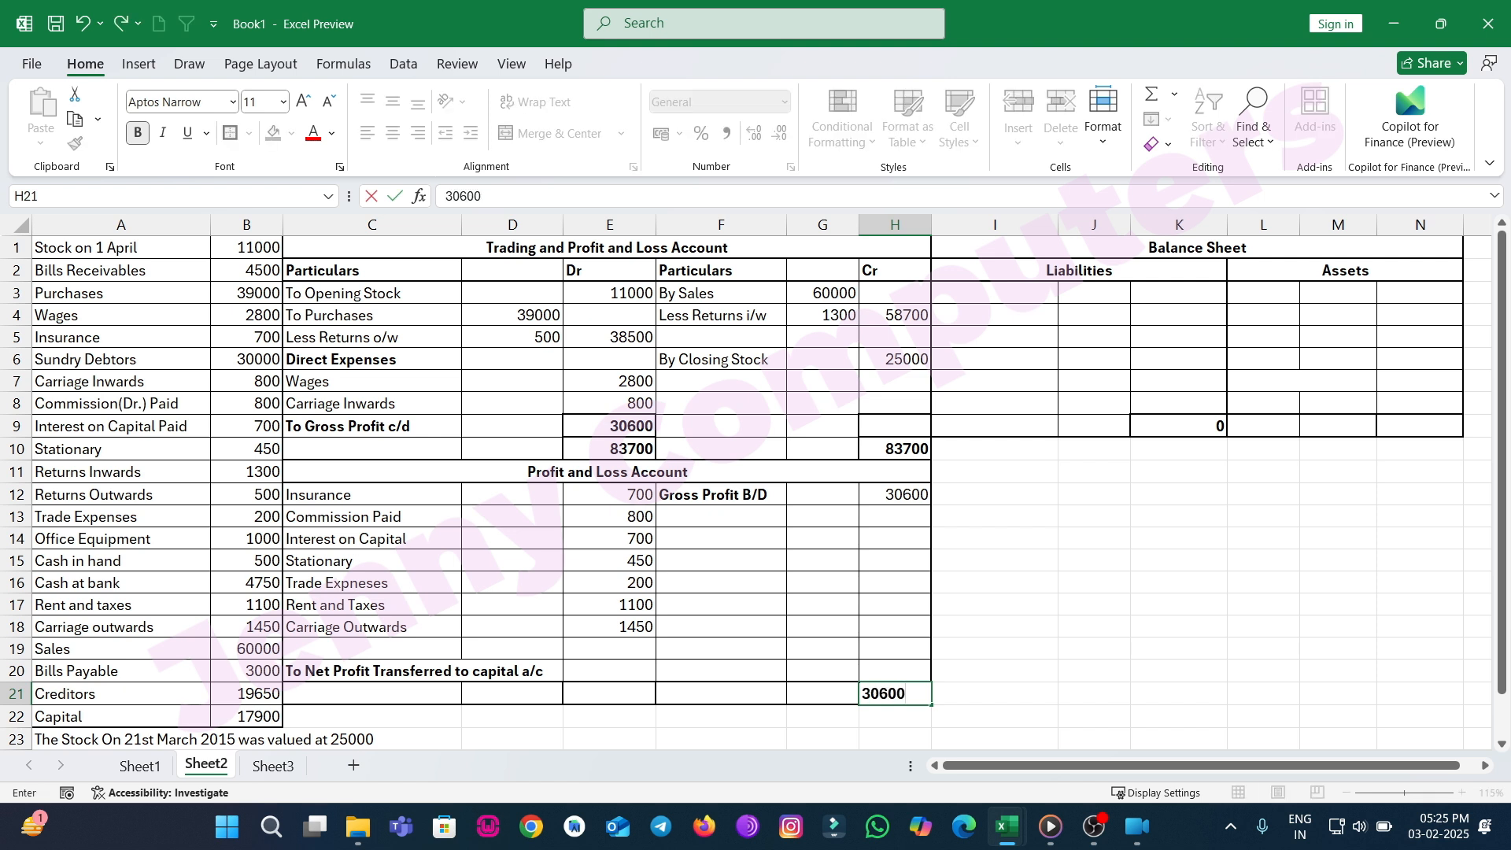
key("Left")
key("Left")
key("Left")
type("30600")
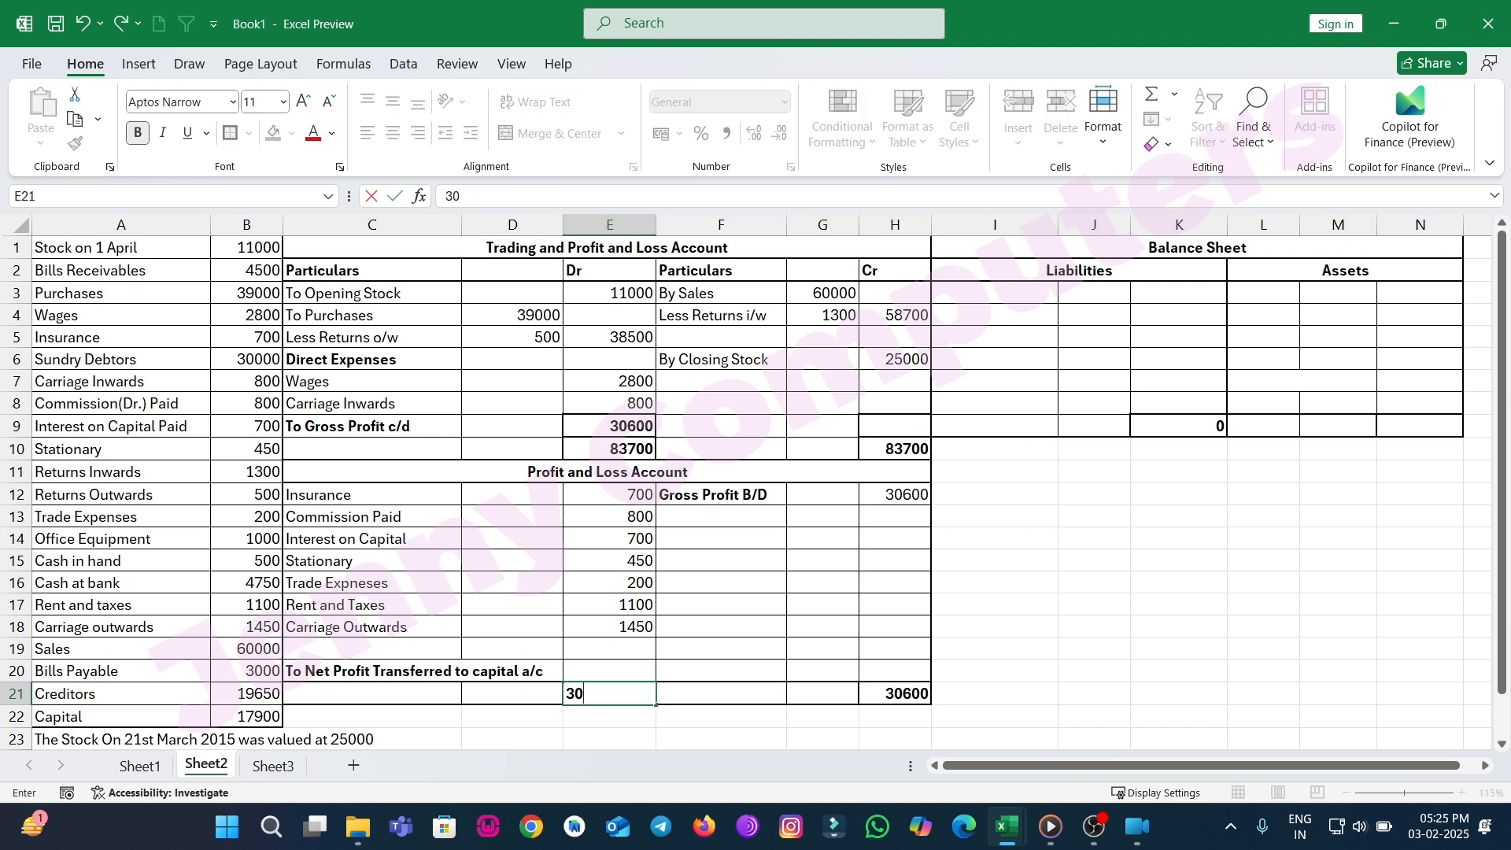
key("Right")
key("Up")
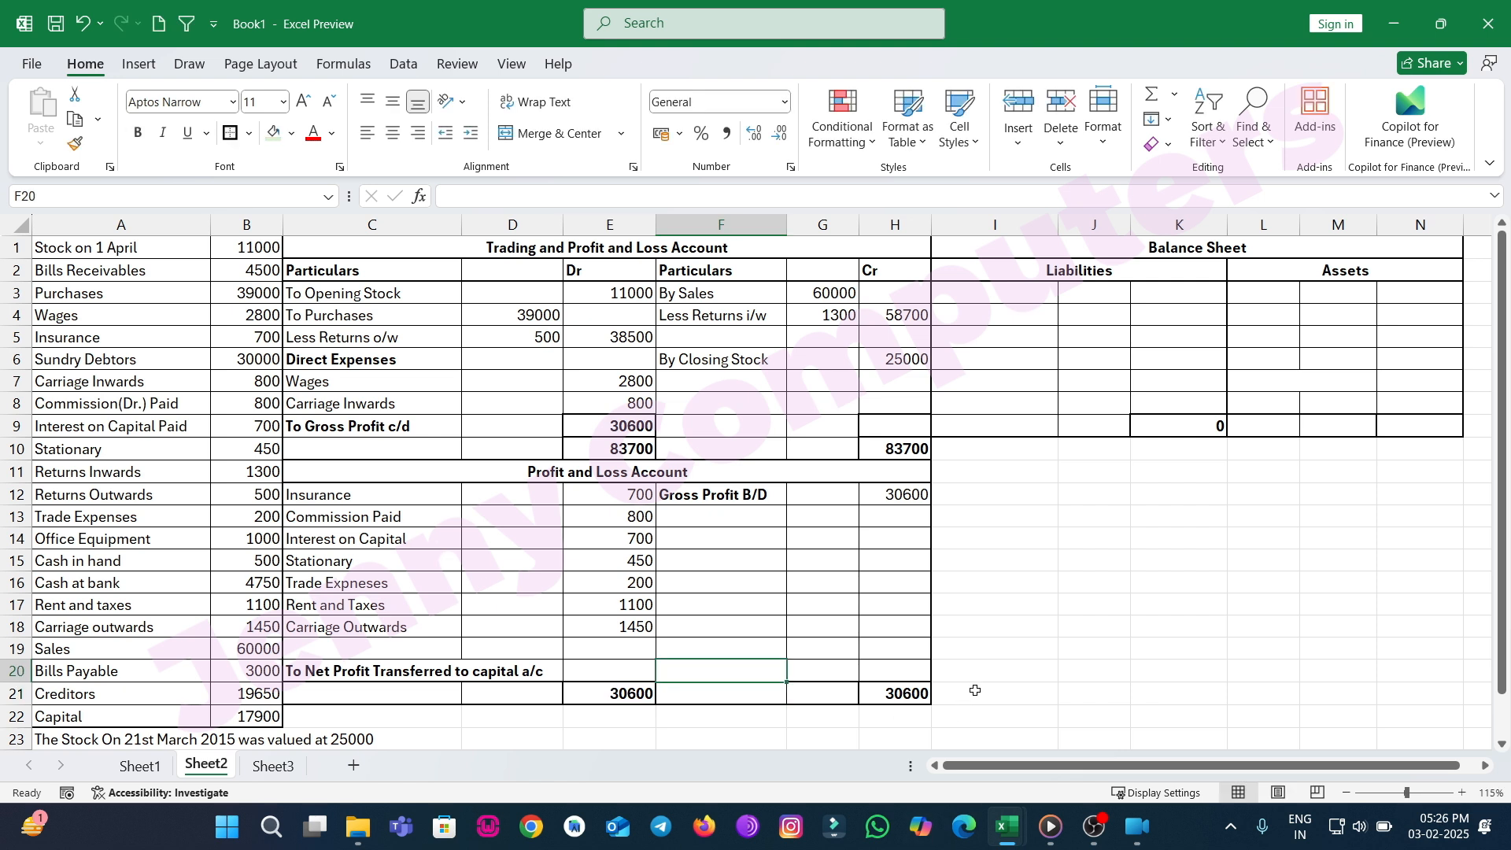
Sum the Profit and Loss expenses E12:E18 in helper cell I17.
left_click(985, 606)
type("=SUM(")
left_click_drag(897, 606, 622, 495)
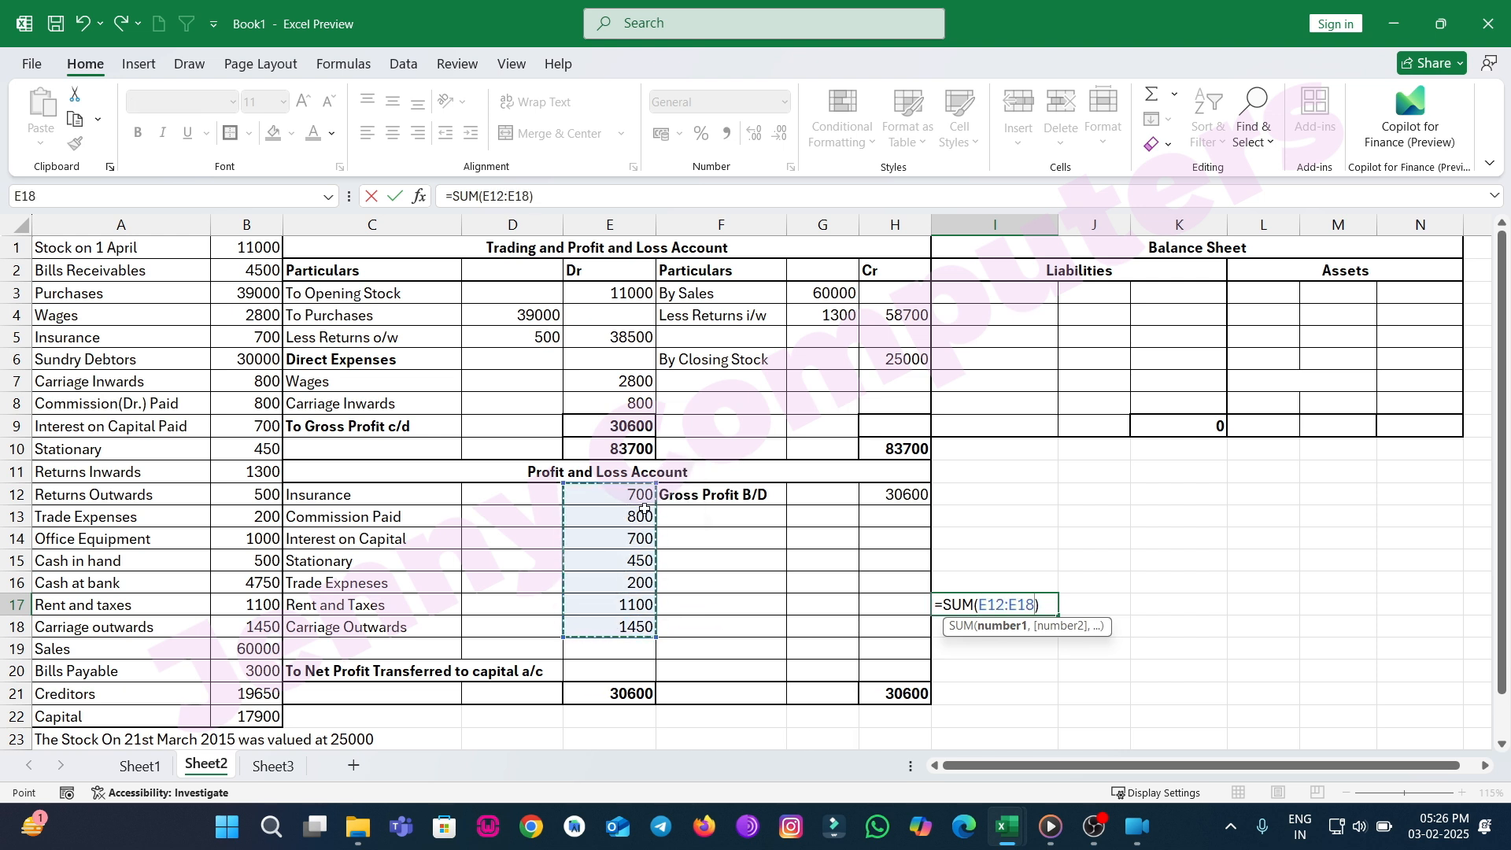
key("Return")
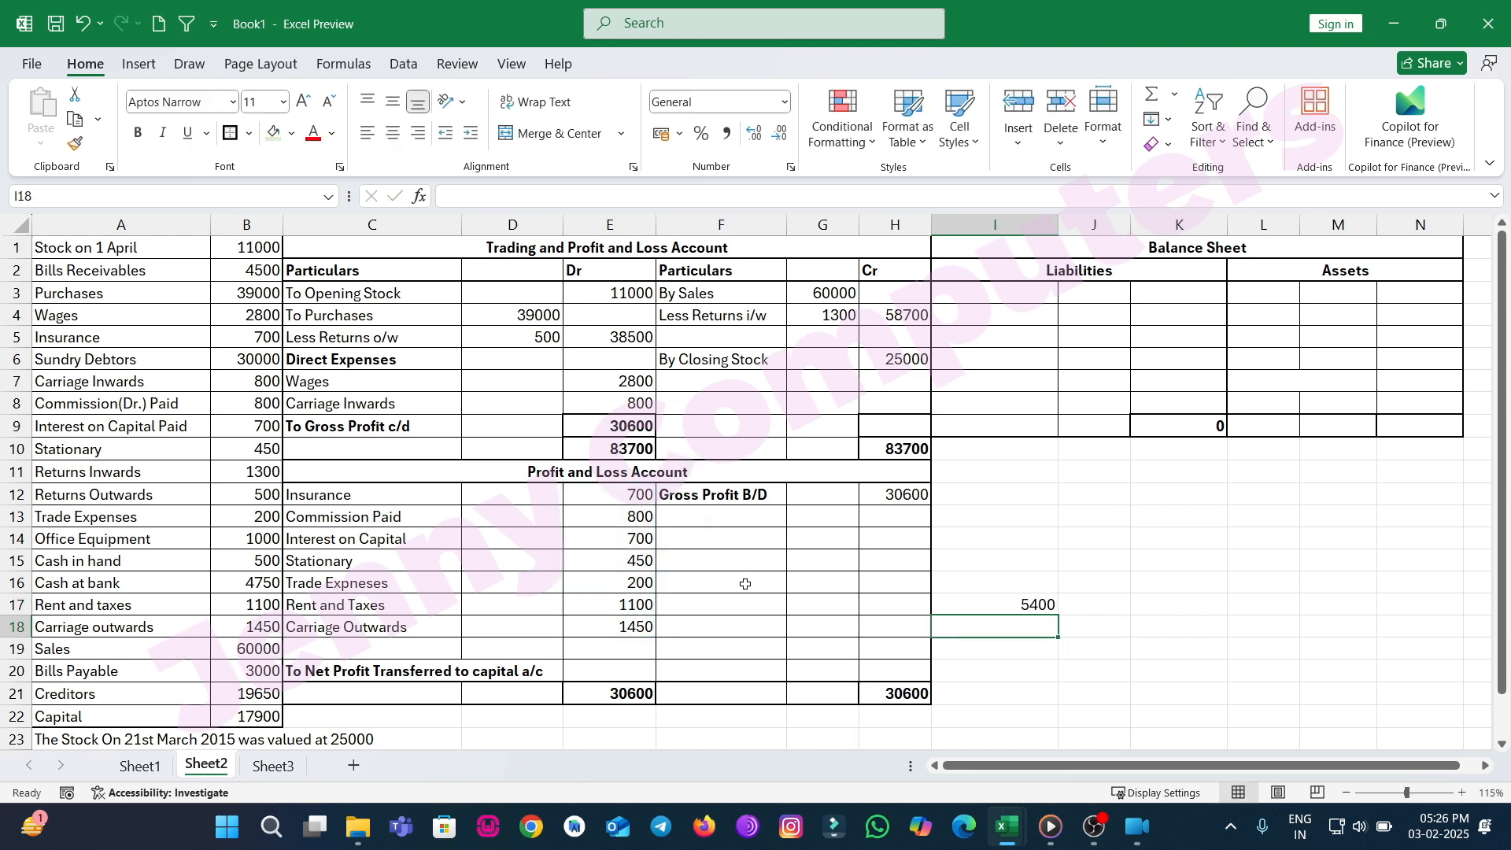
Set Net Profit Transferred to capital a/c to the formula =E21-I17.
left_click(601, 673)
type("=")
key("Down")
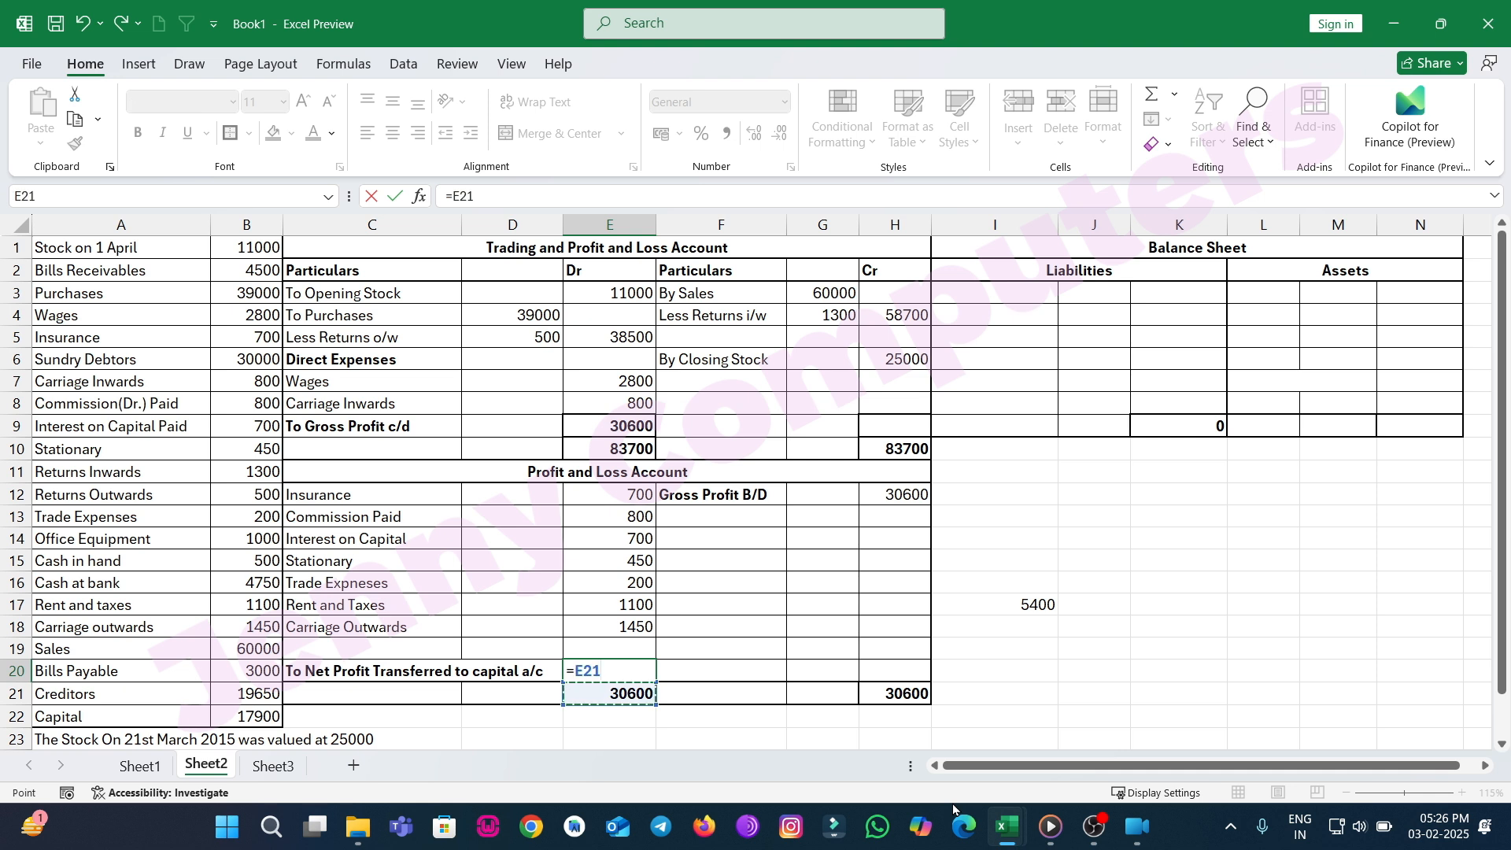
type("-")
left_click(1020, 601)
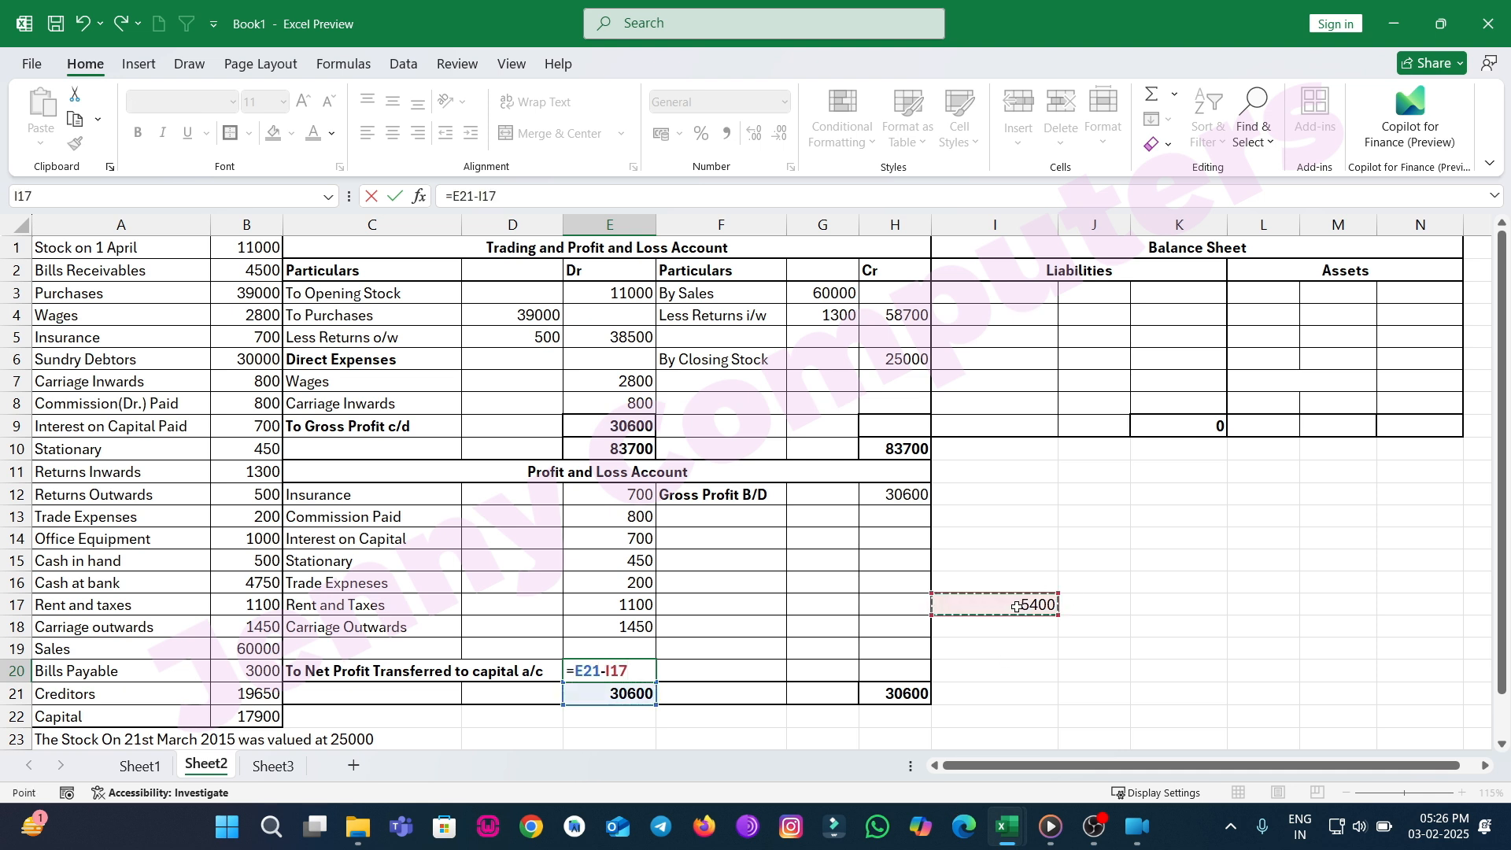
key("Return")
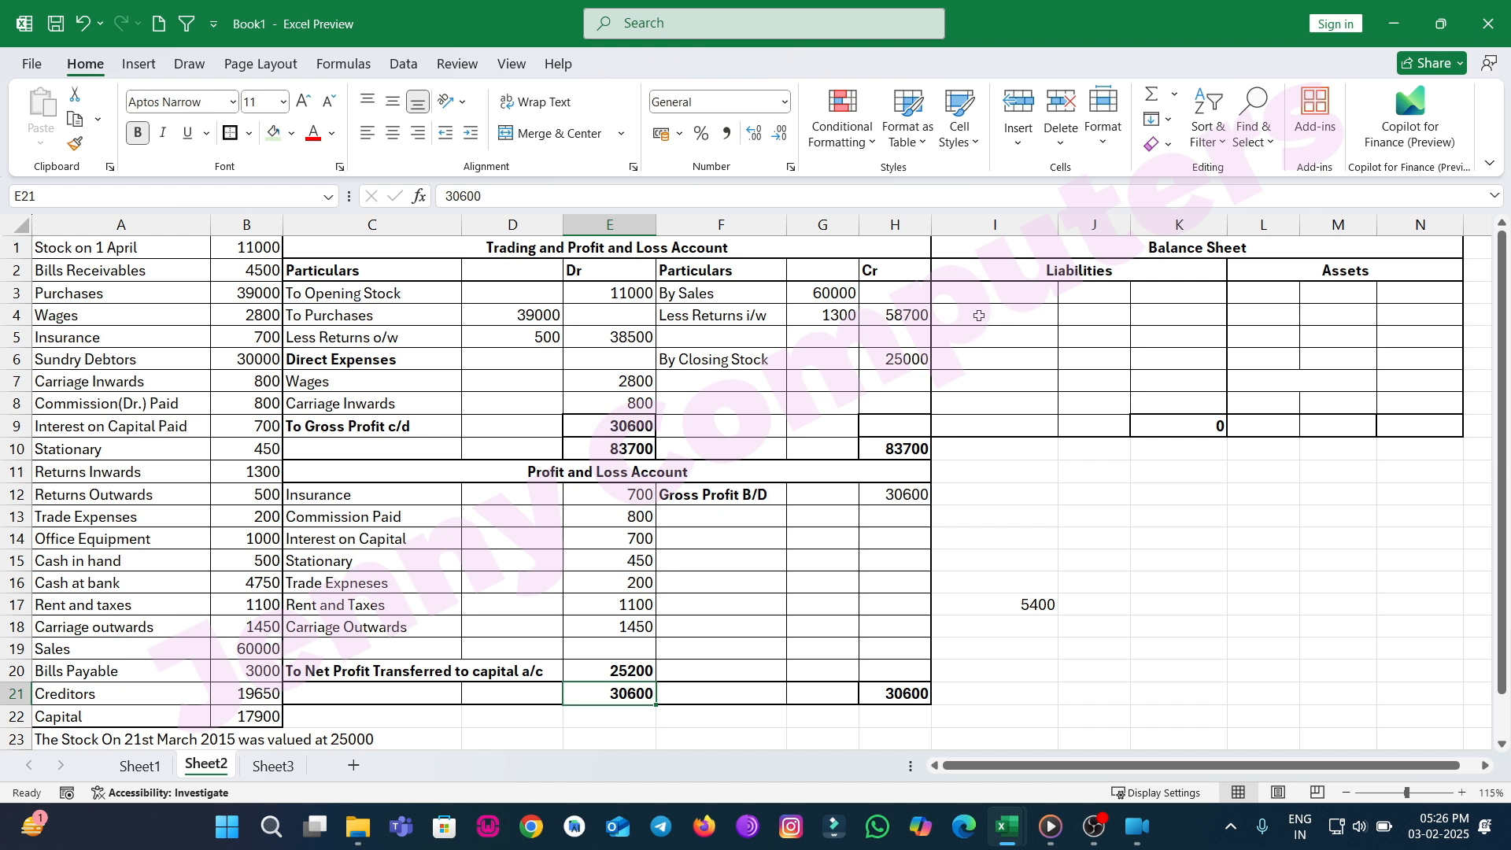
Label a Balance Sheet Liabilities row as Add Net Profit.
left_click(977, 356)
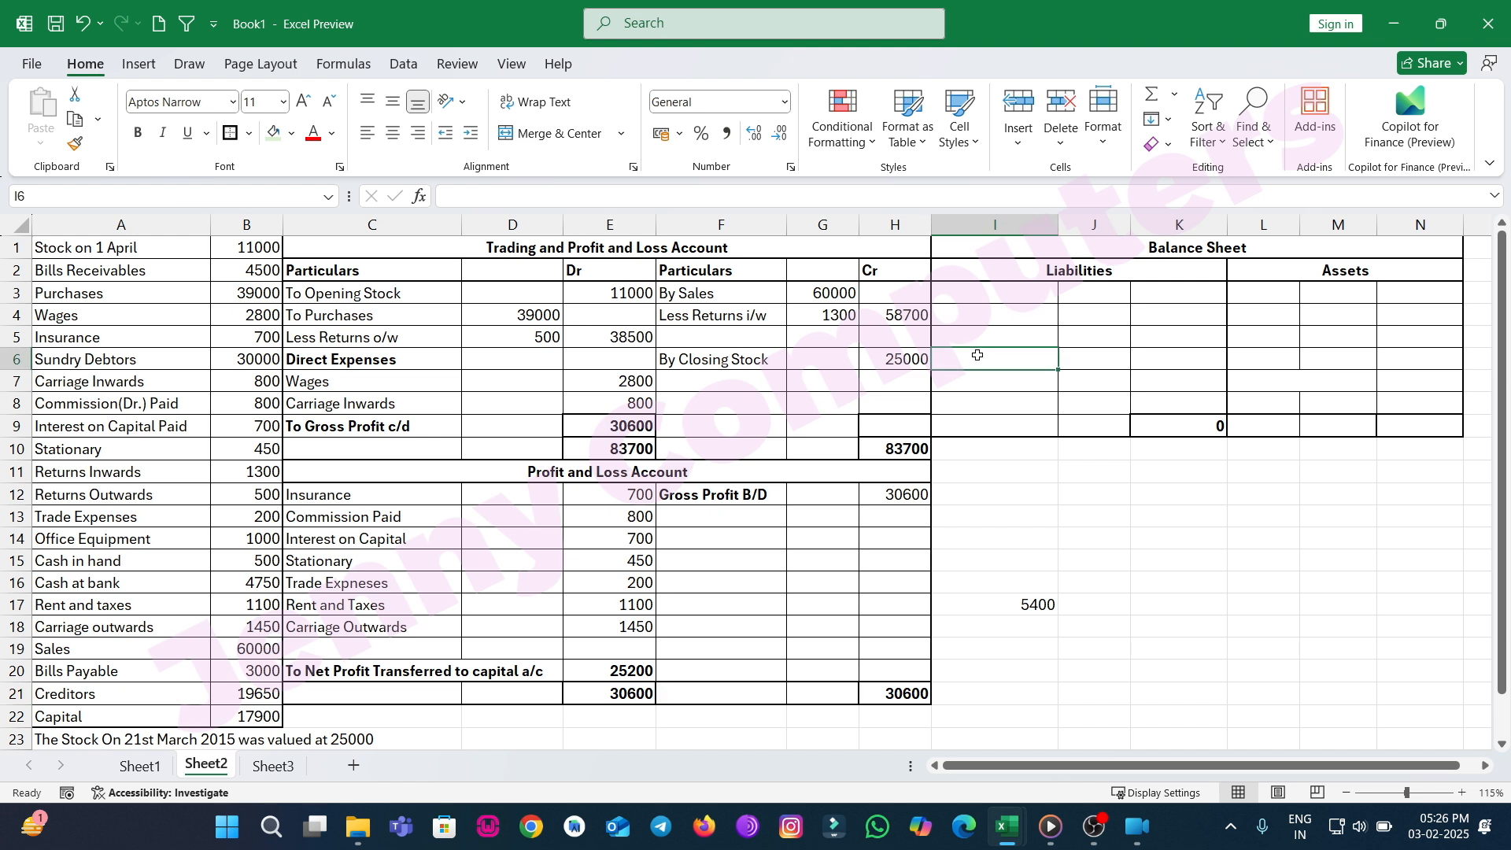
type("A")
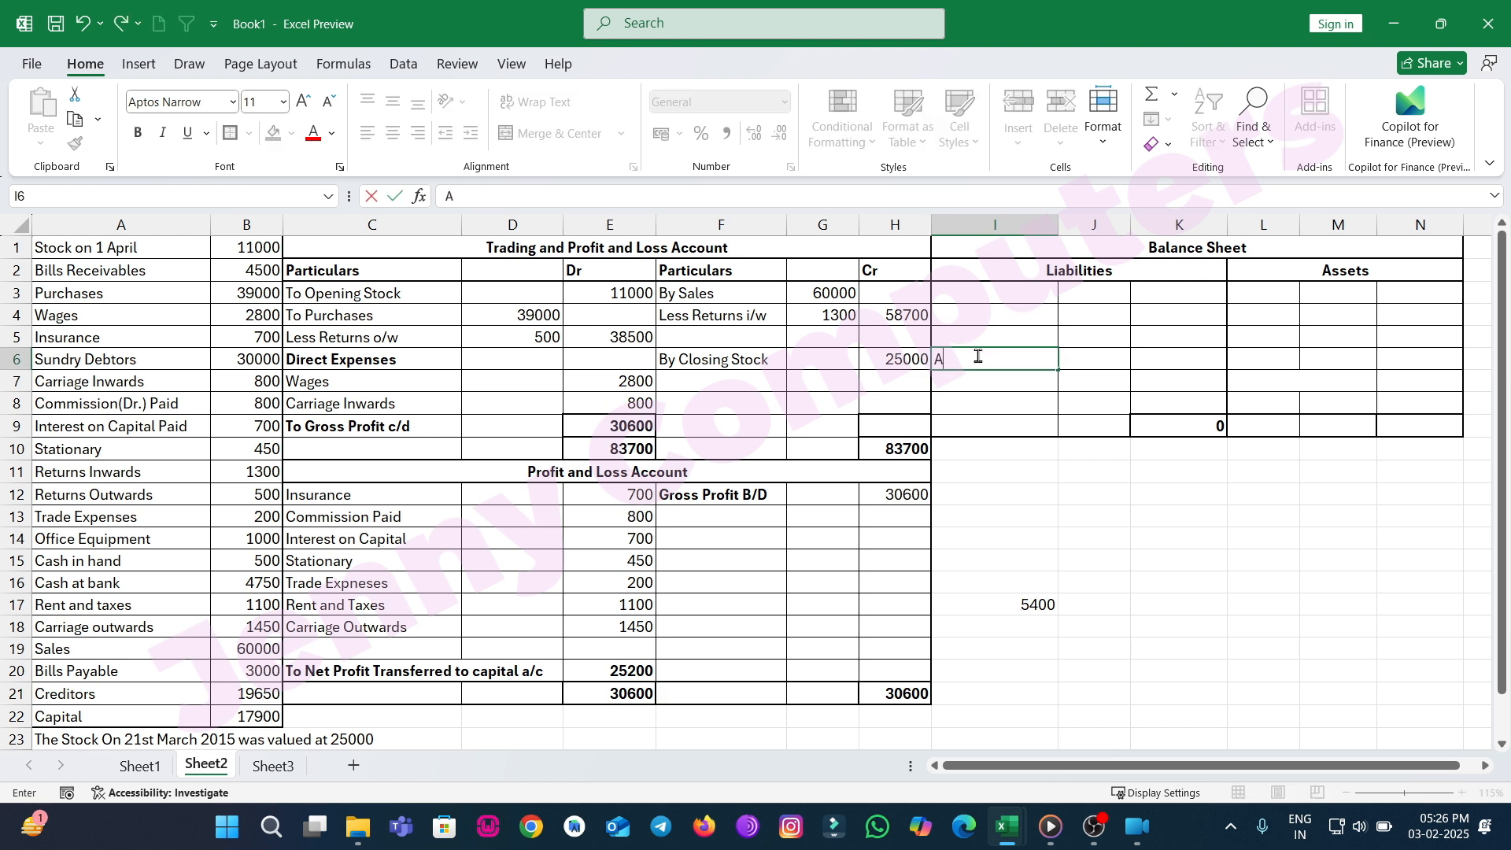
type("dd Net Profit")
key("Tab")
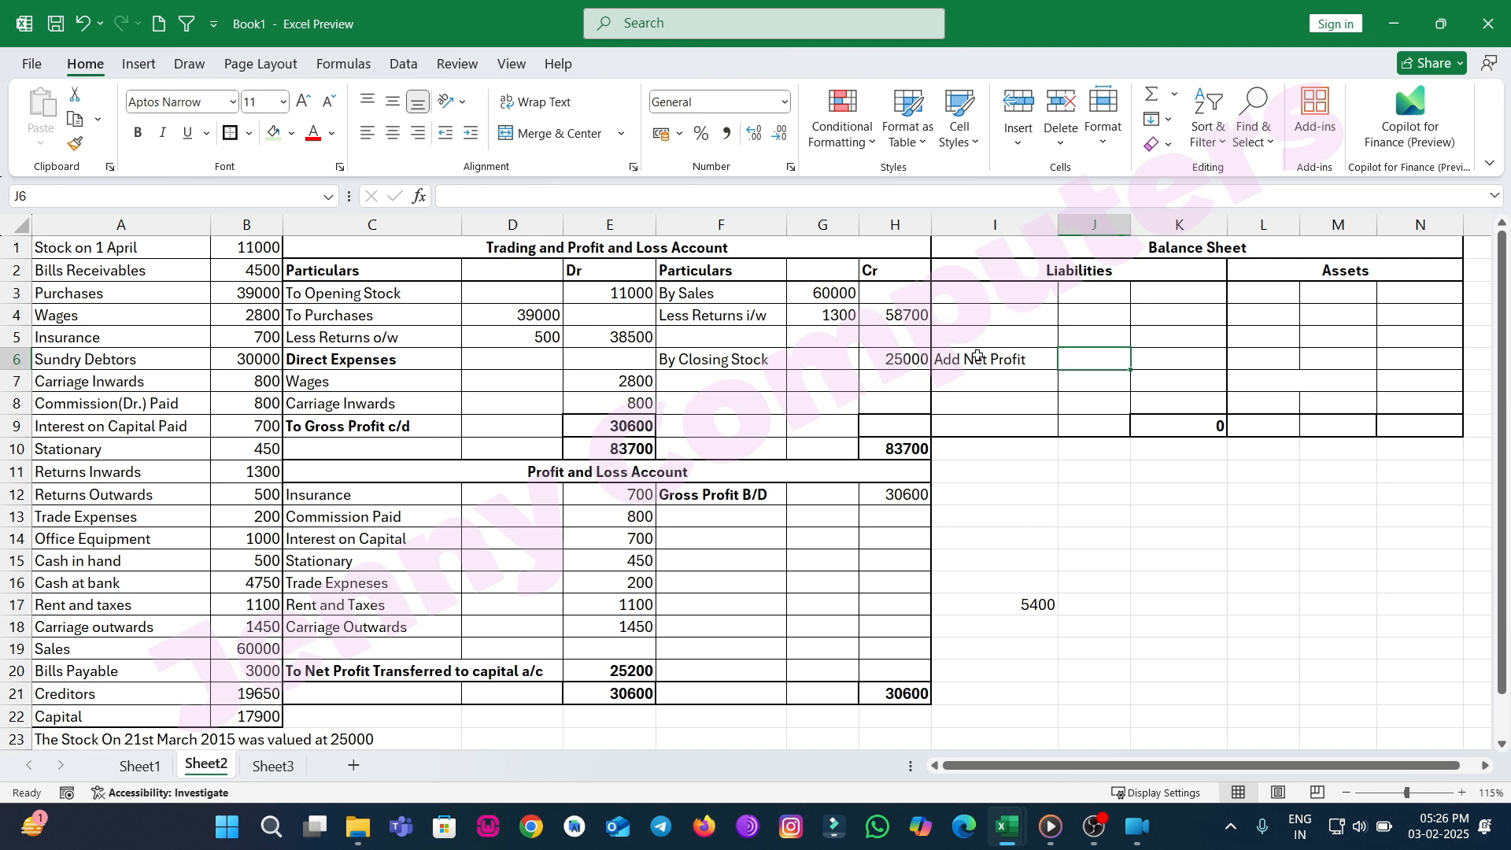
type("25200")
key("BackSpace")
key("BackSpace")
key("BackSpace")
key("BackSpace")
key("BackSpace")
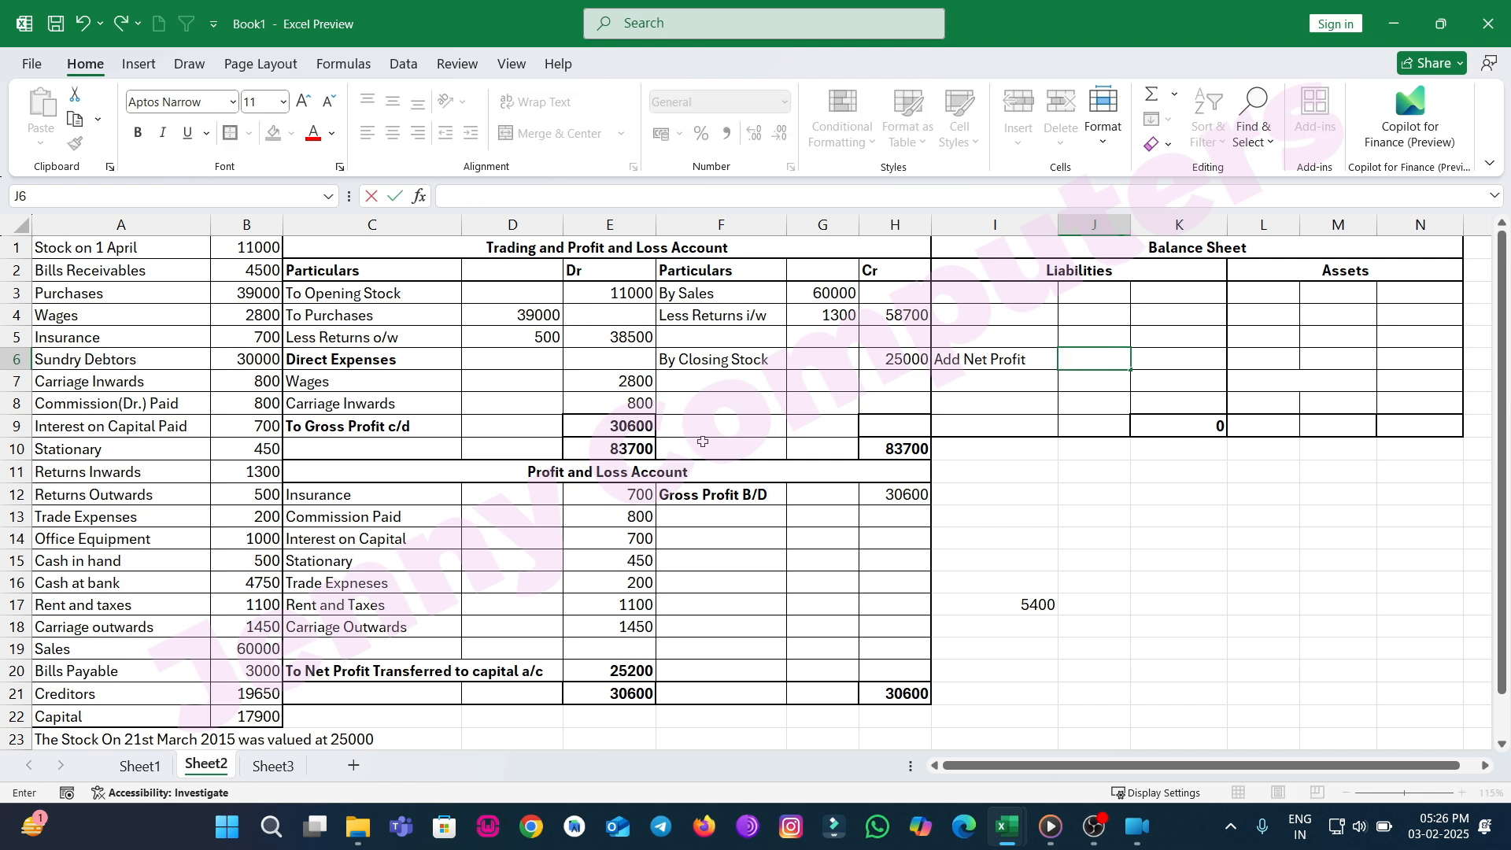
Set the Add Net Profit amount to reference the Net Profit Transferred to capital a/c cell.
left_click(618, 669)
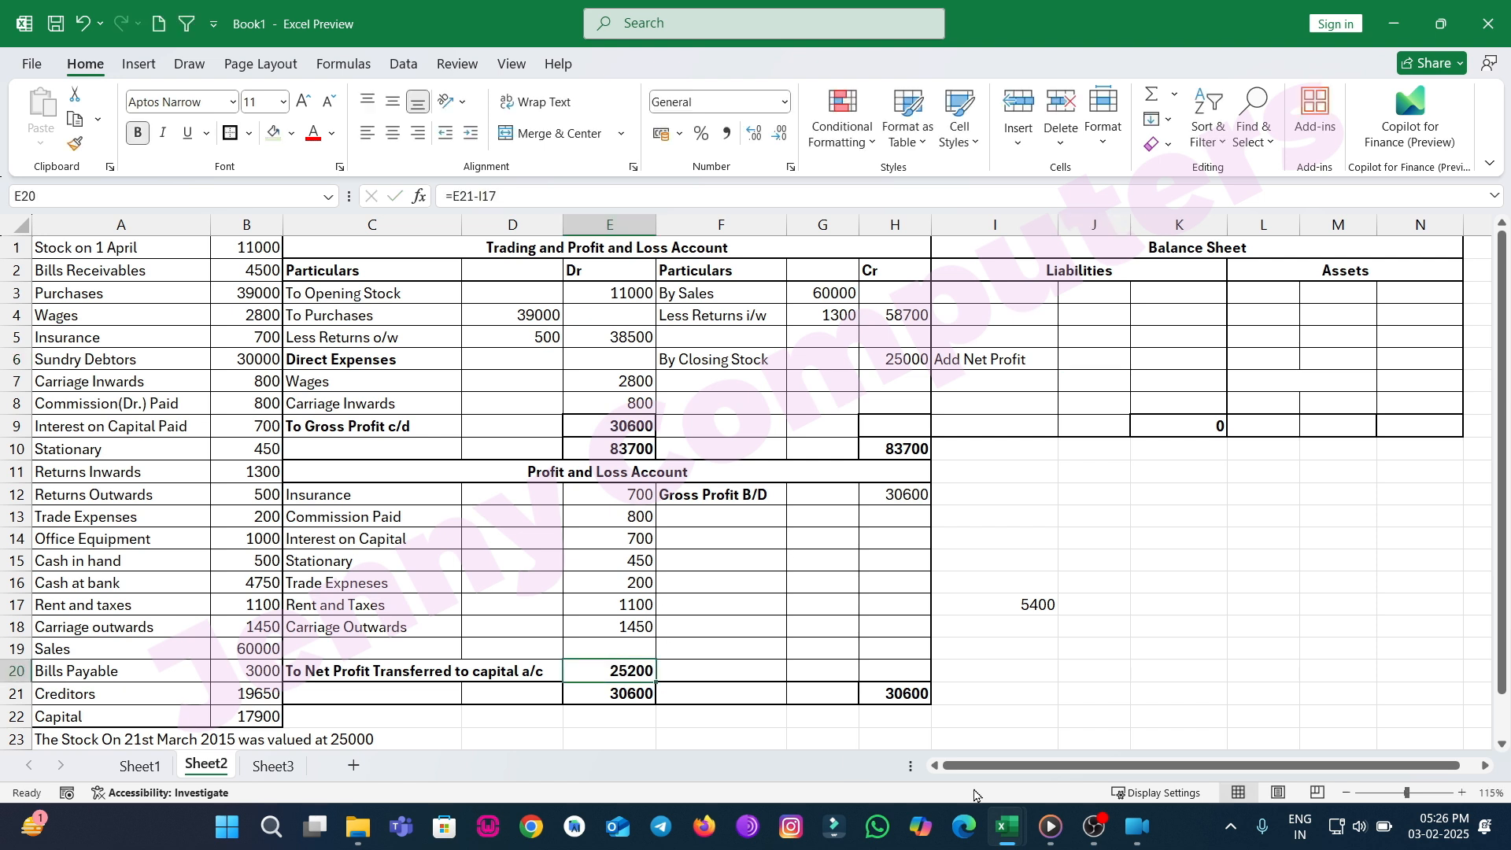
key("Down")
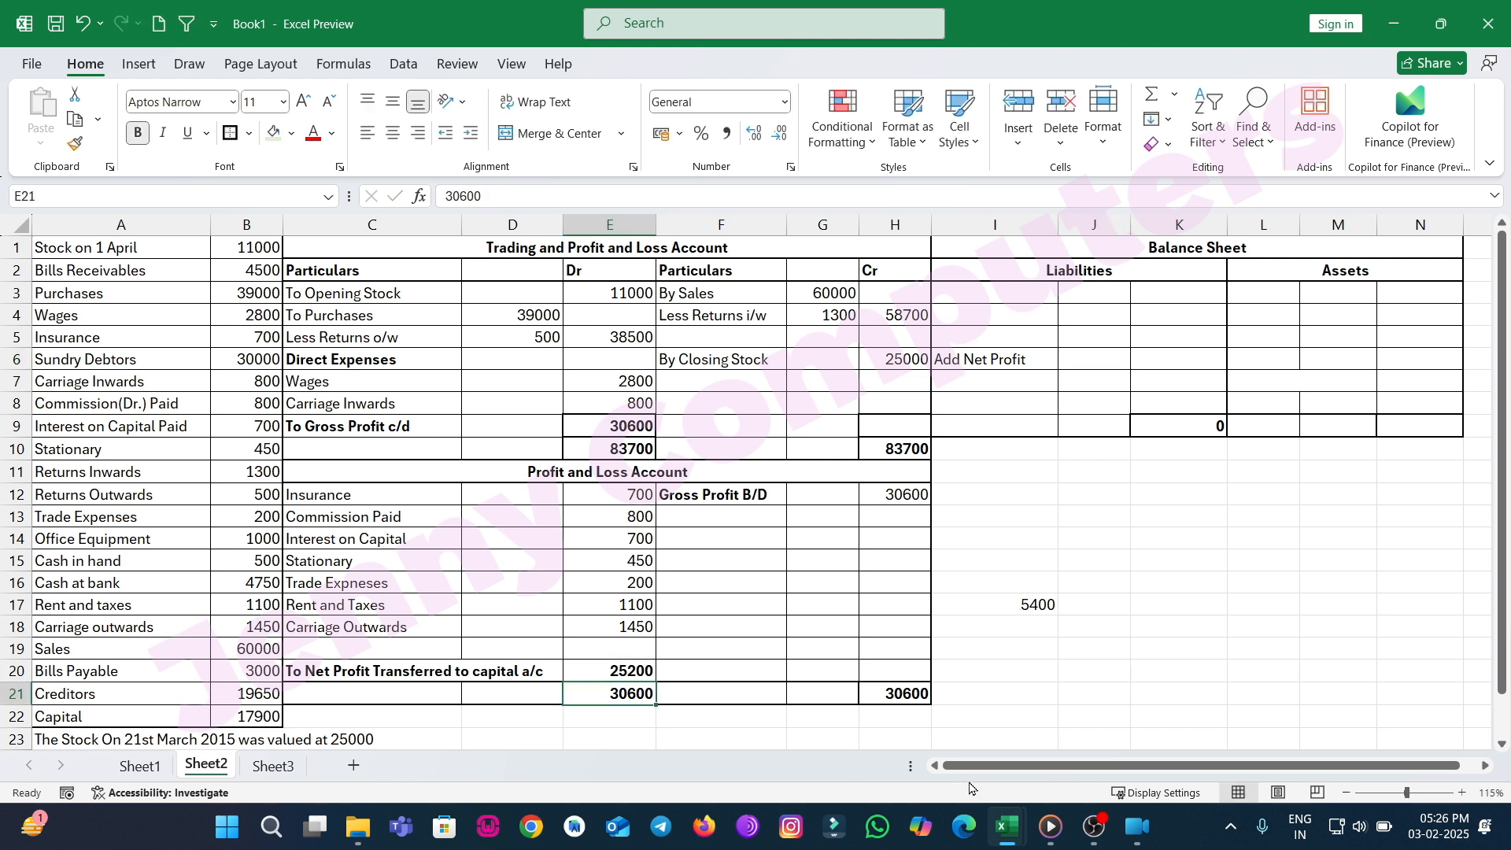
left_click(1066, 363)
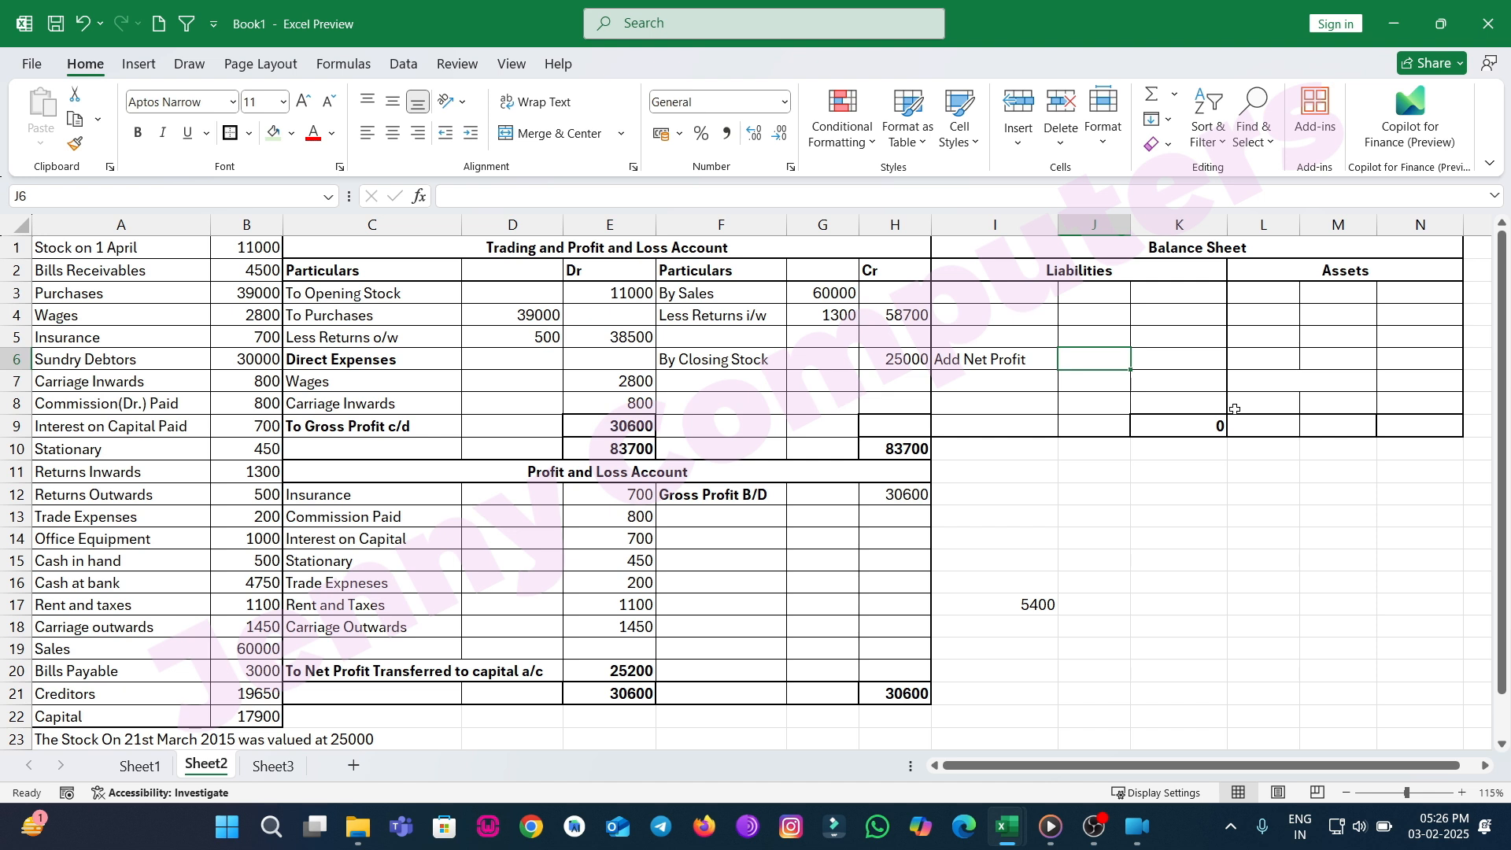
type("=")
key("Left")
key("Left")
key("Left")
key("Left")
key("Left")
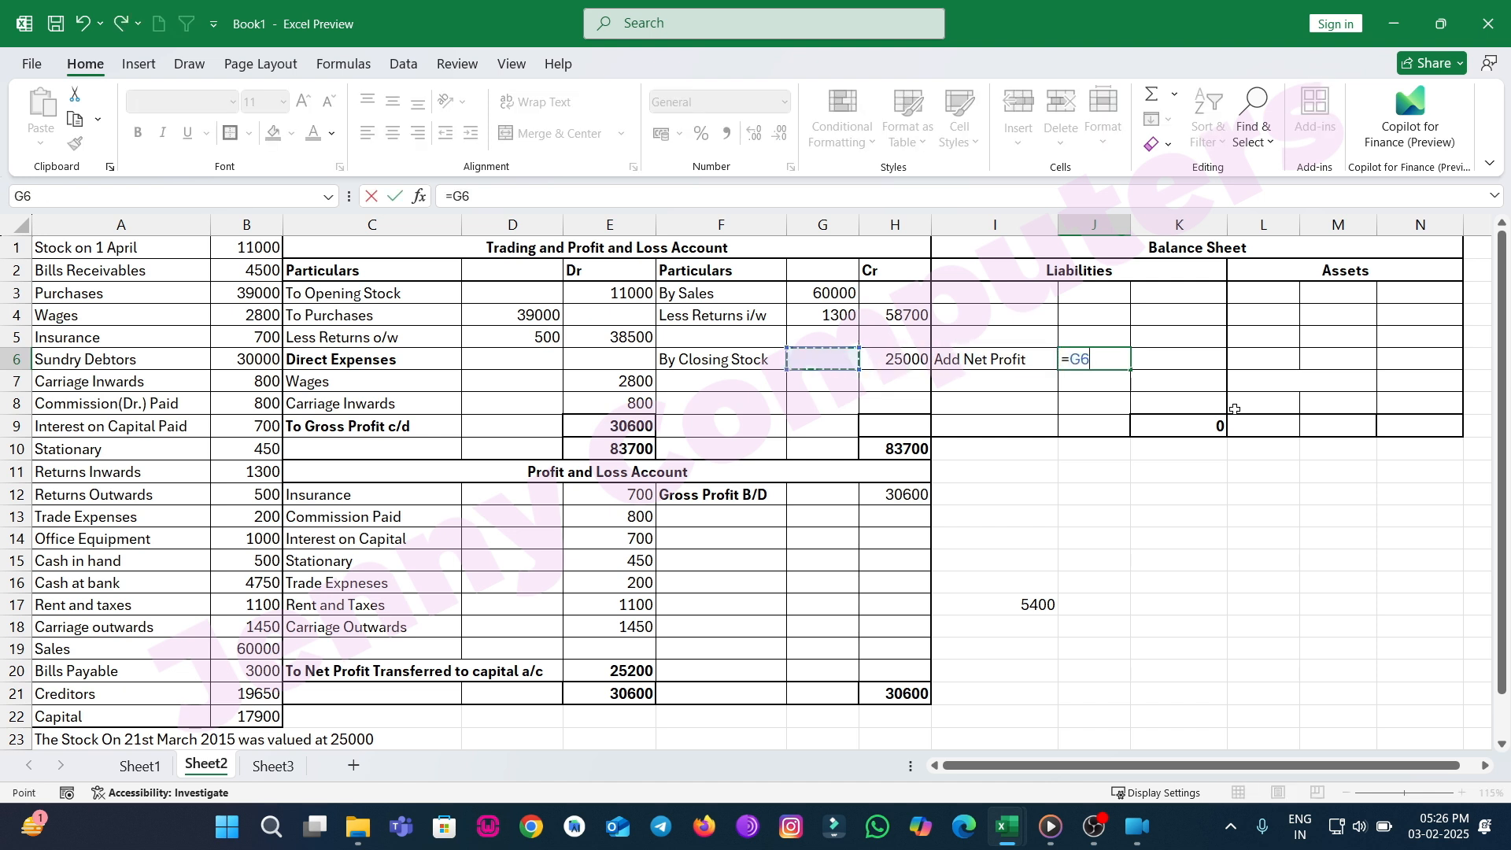
key("Down")
key("Down")
key("Down")
key("Down")
key("Down")
key("Down")
key("Down")
key("Down")
key("Down")
key("Down")
key("Down")
key("Down")
key("Down")
key("Down")
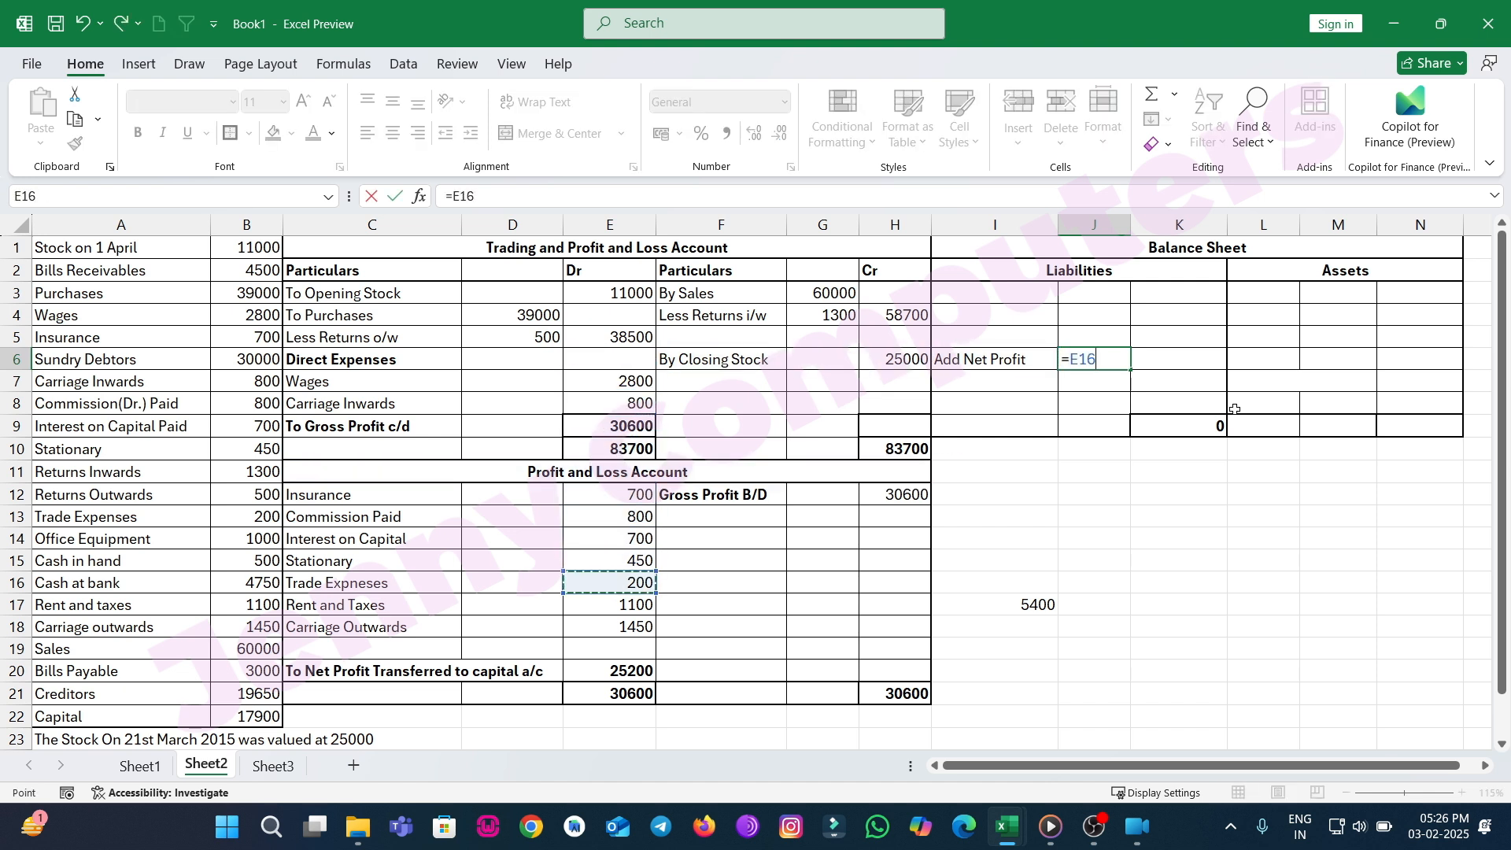
key("Return")
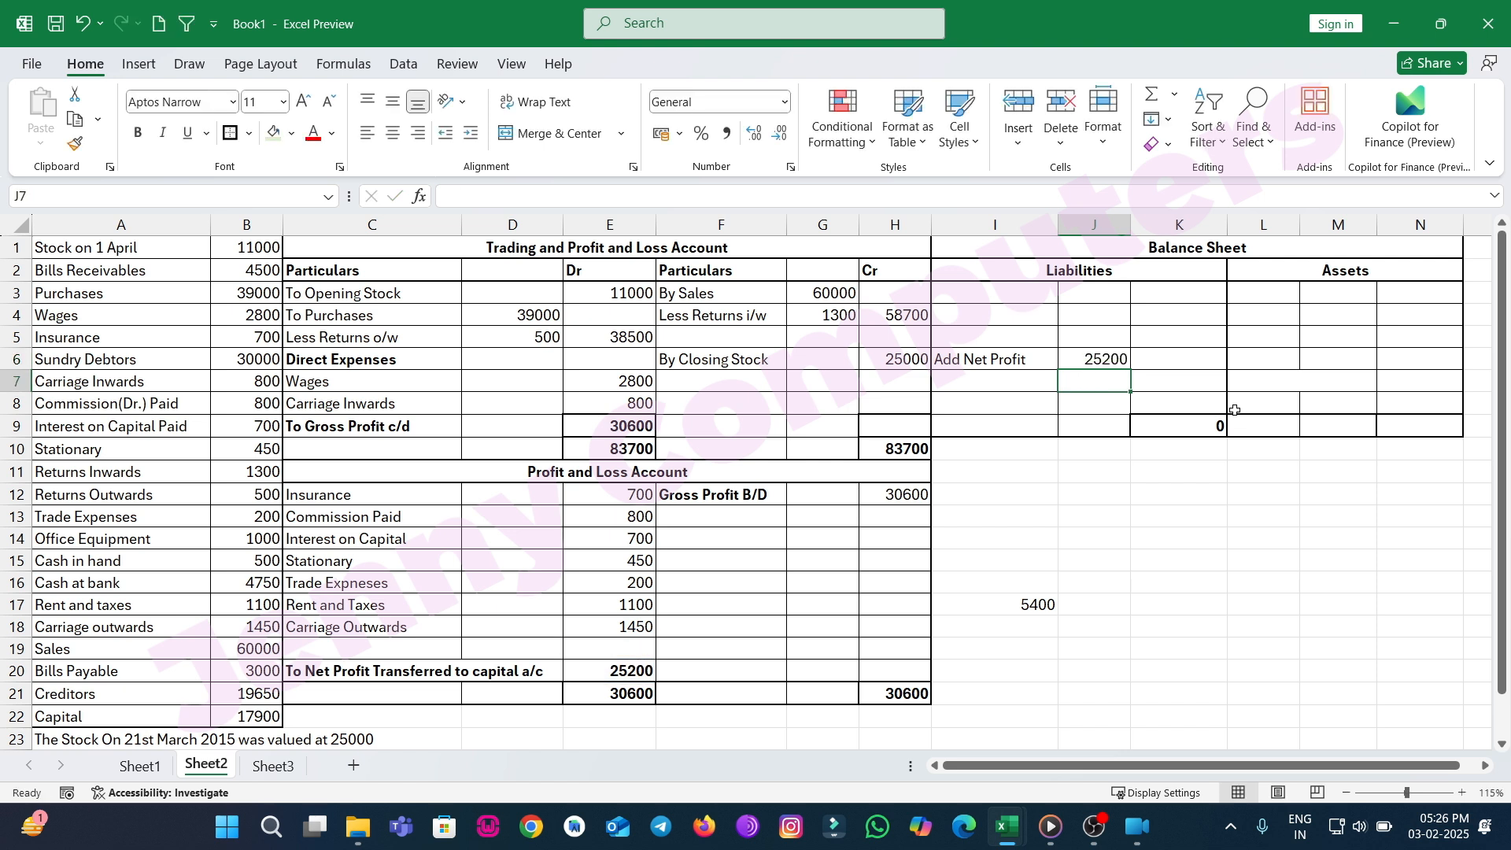
Enter the Capital amount 17900 beside the Capital label in the Balance Sheet liabilities.
left_click(1031, 408)
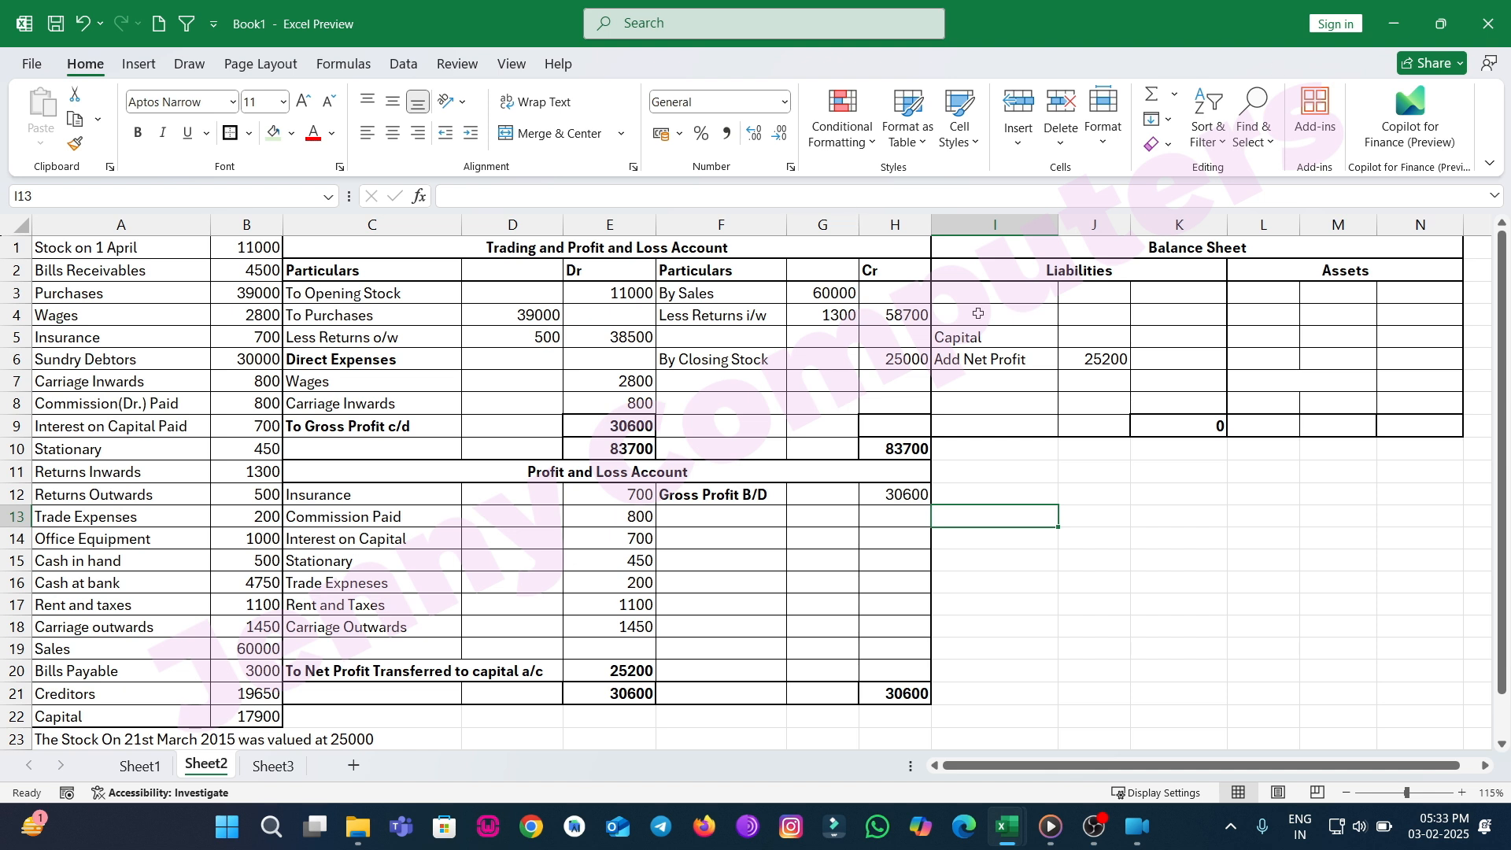
left_click(1108, 342)
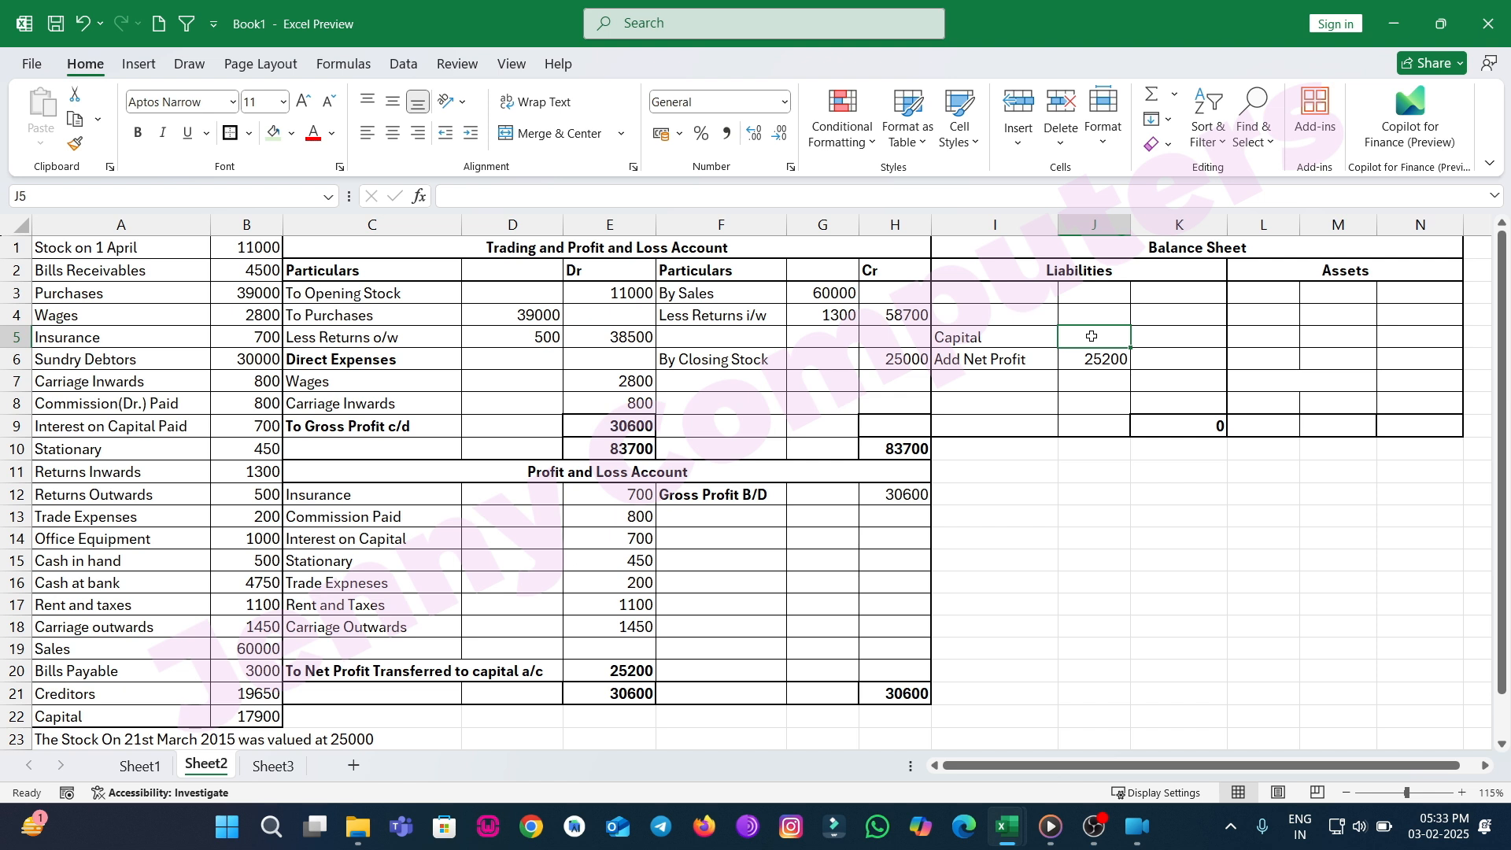
type("17900")
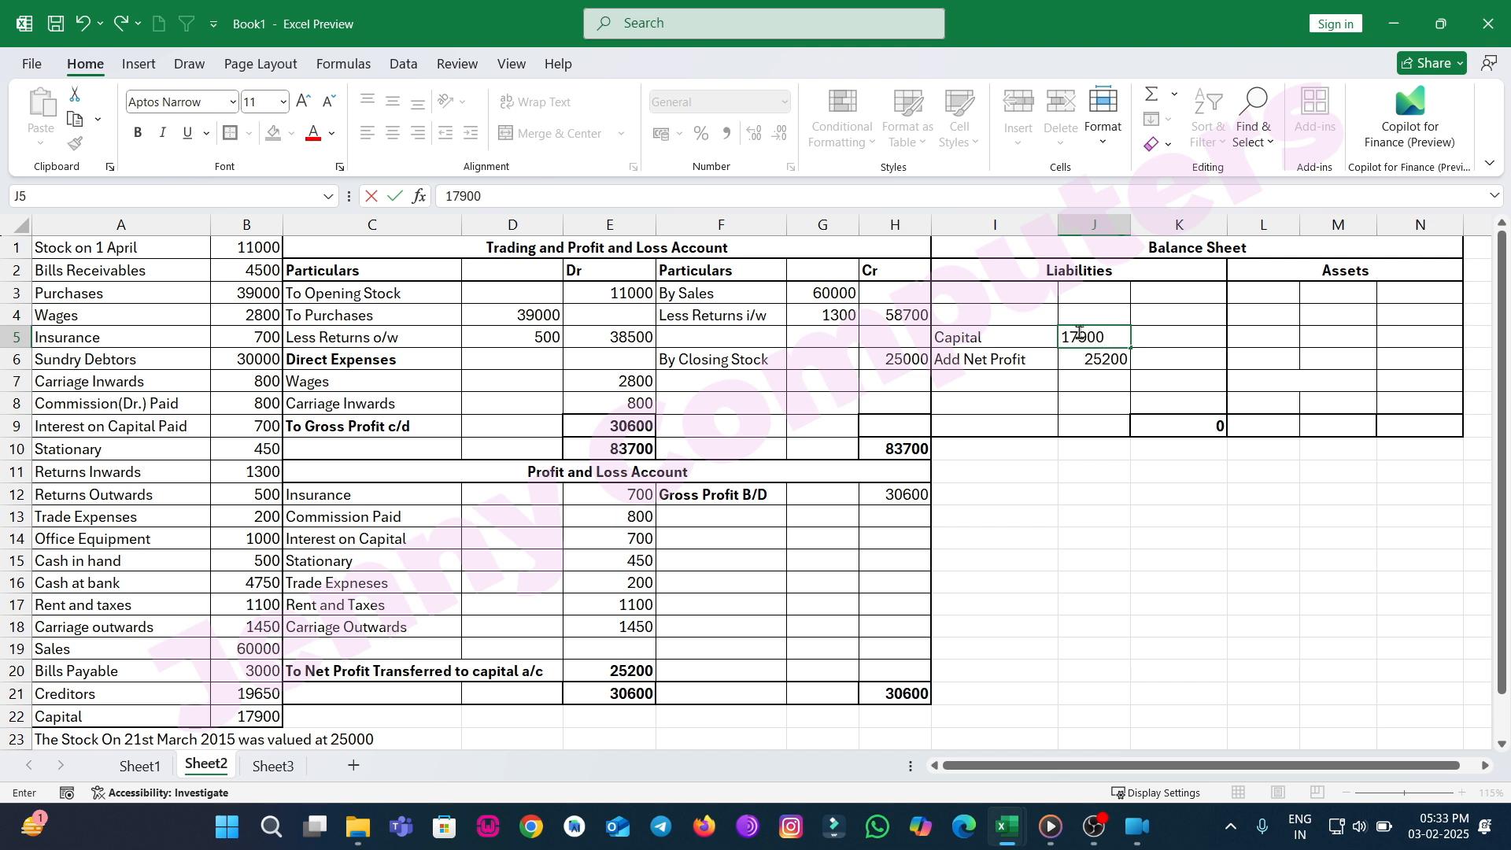
Total Capital plus Add Net Profit with a formula in the adjacent liabilities total column.
left_click(1187, 361)
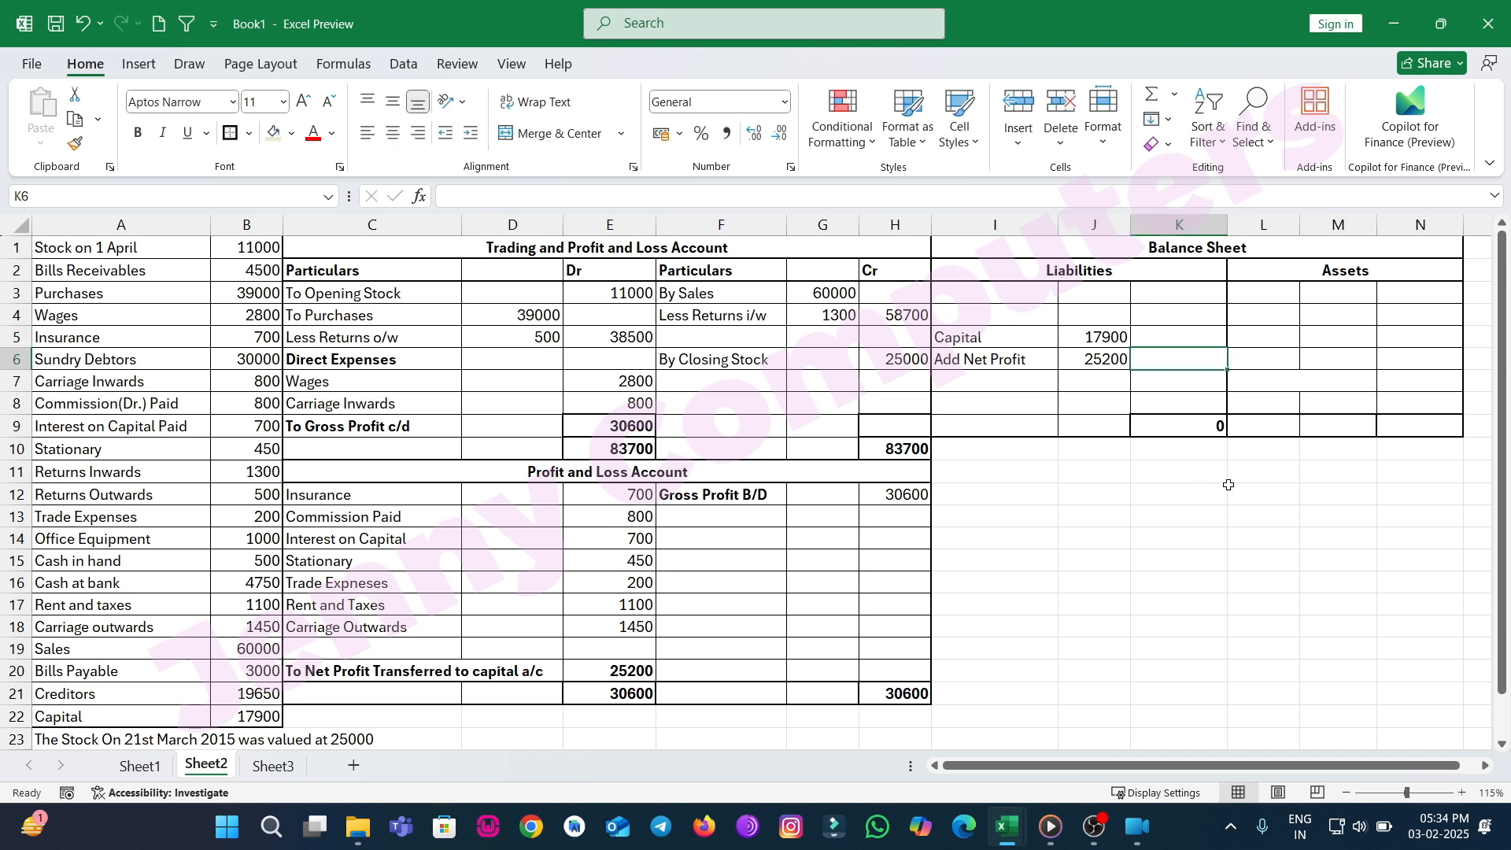
type("=")
key("Left")
type("+")
key("Up")
key("Return")
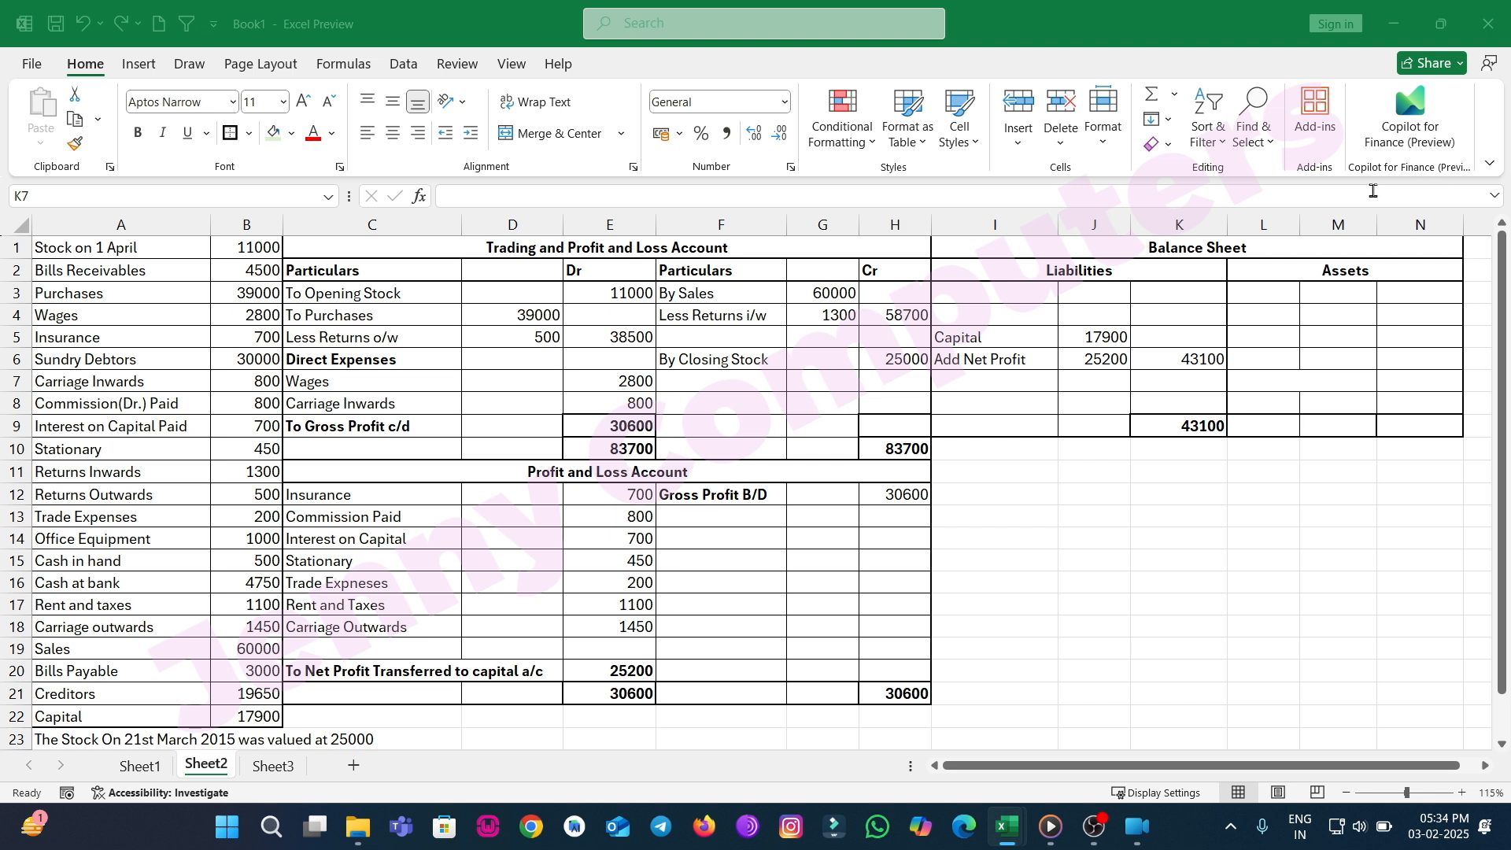
Add a Creditors liability row with the amount 19650 in the liabilities total column.
left_click(1009, 318)
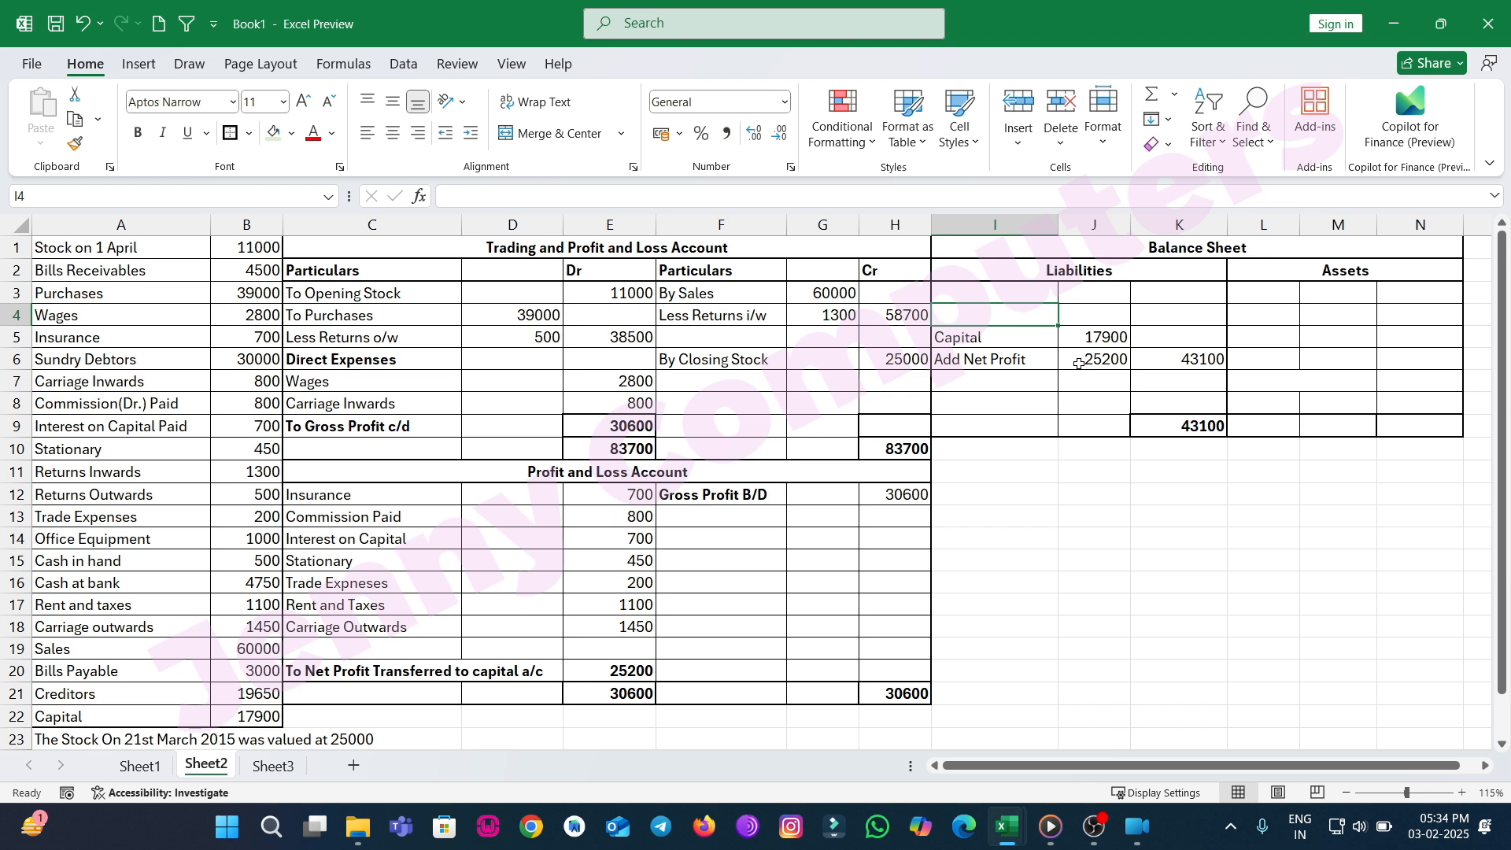
type("Creditors")
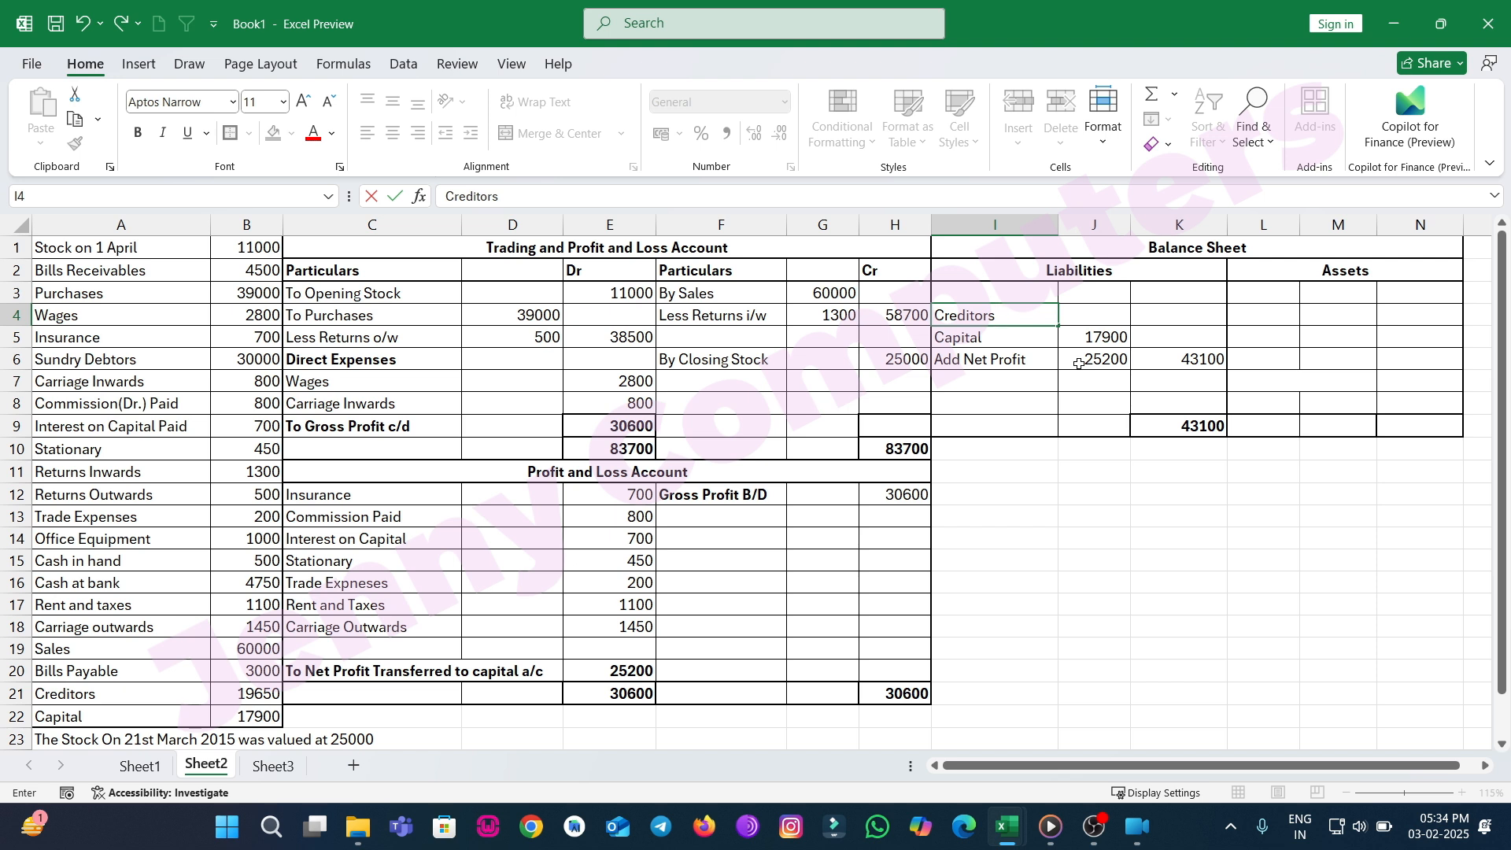
key("Tab")
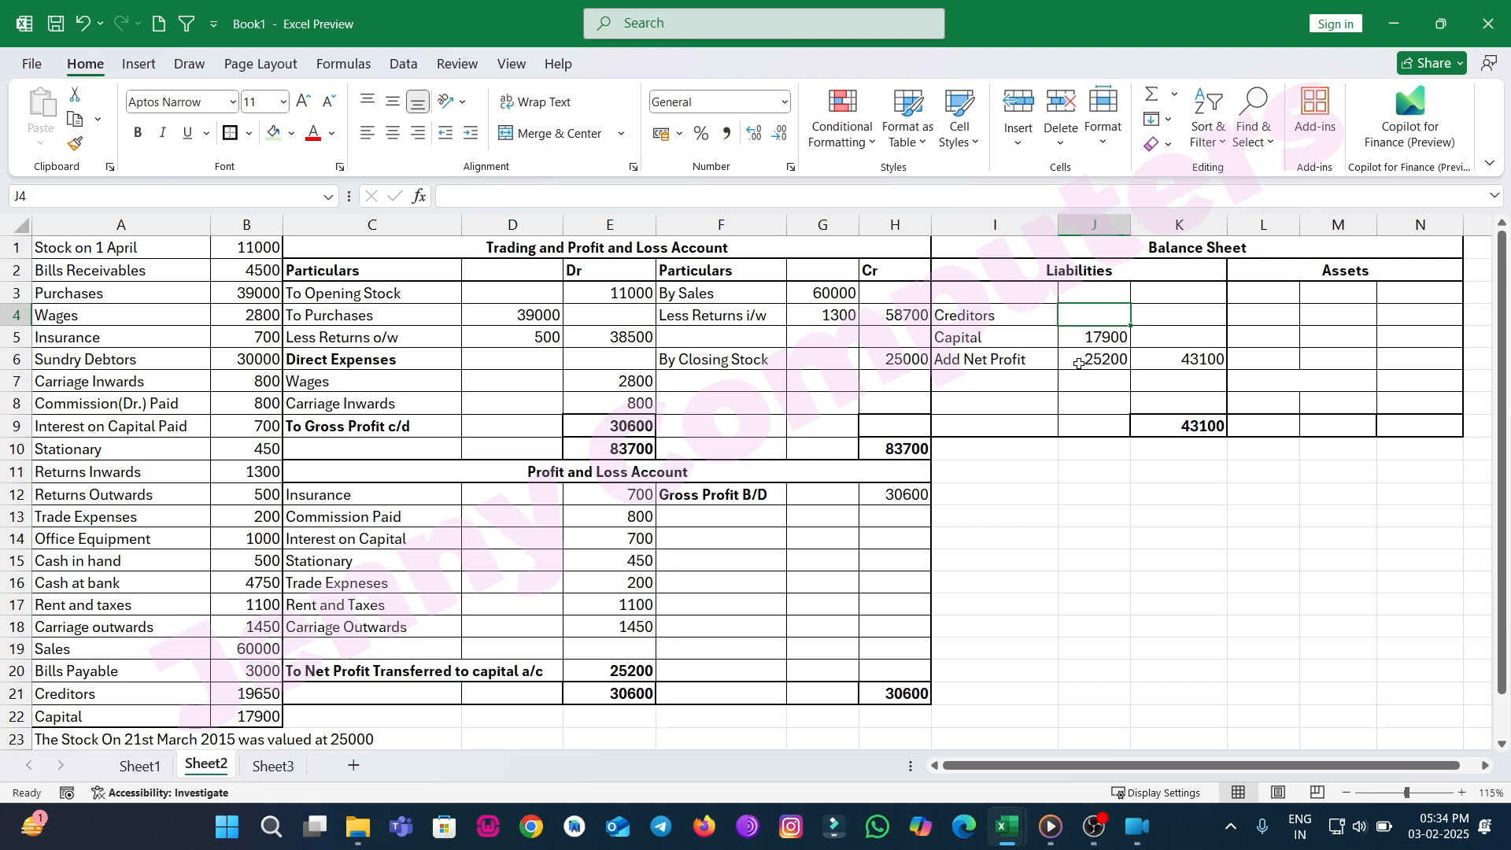
key("Right")
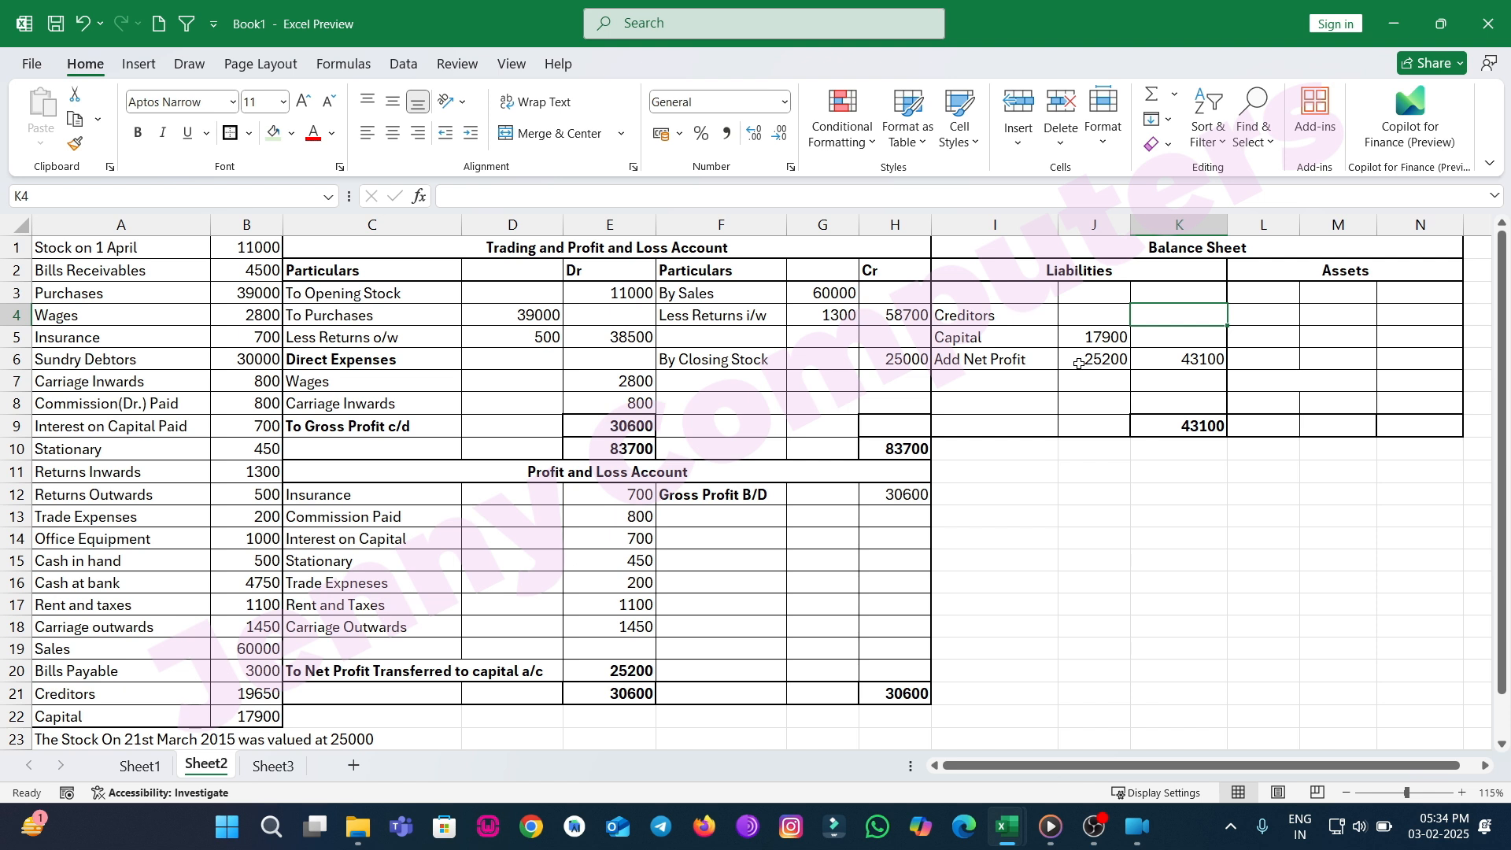
type("1")
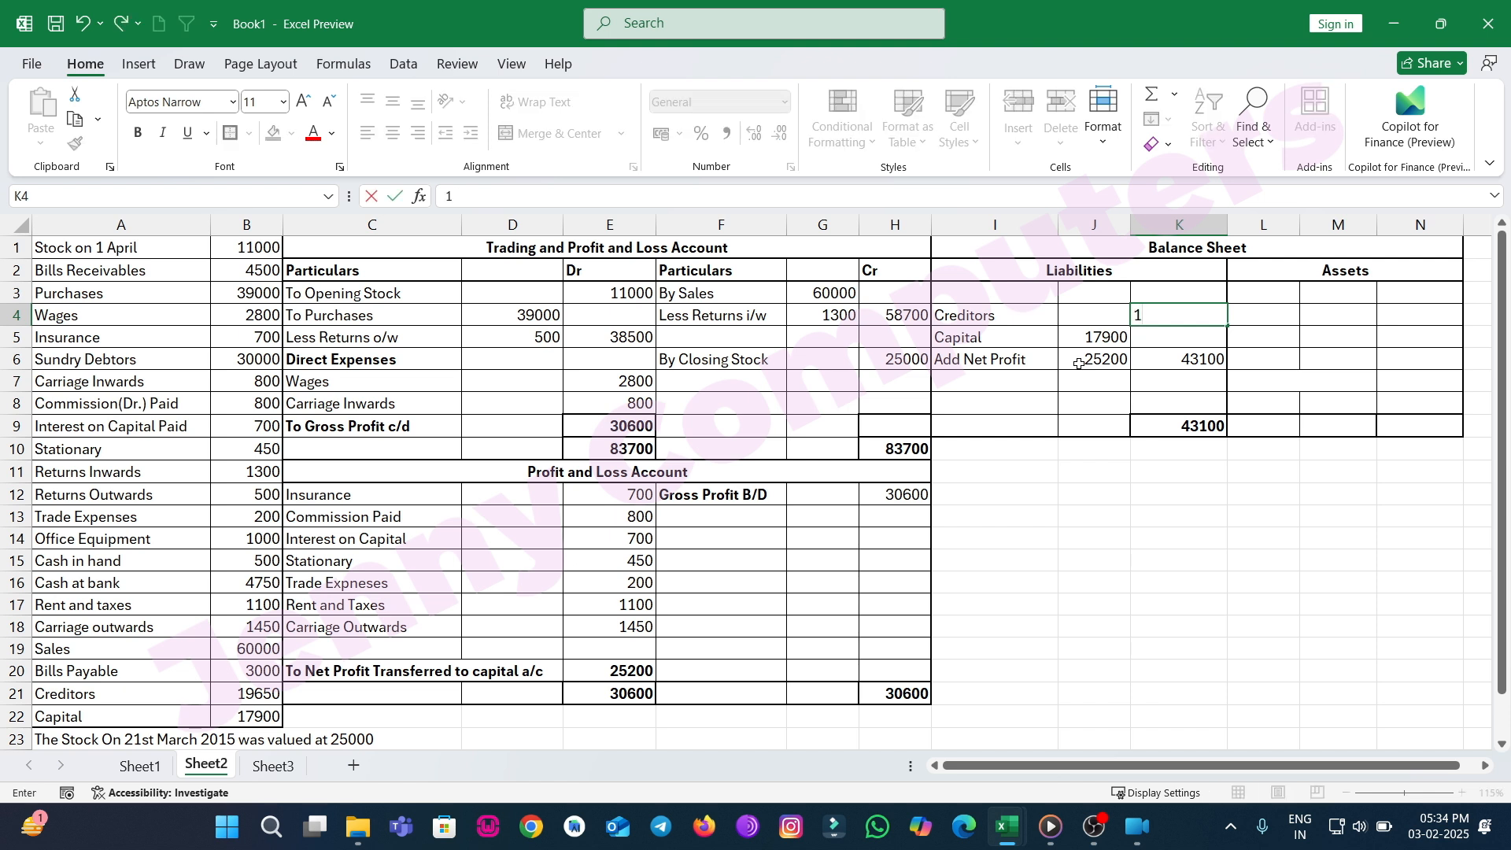
type("9650")
Add a Bills Payable liability row above Creditors with the amount 3000.
key("Up")
key("Up")
key("Left")
key("Down")
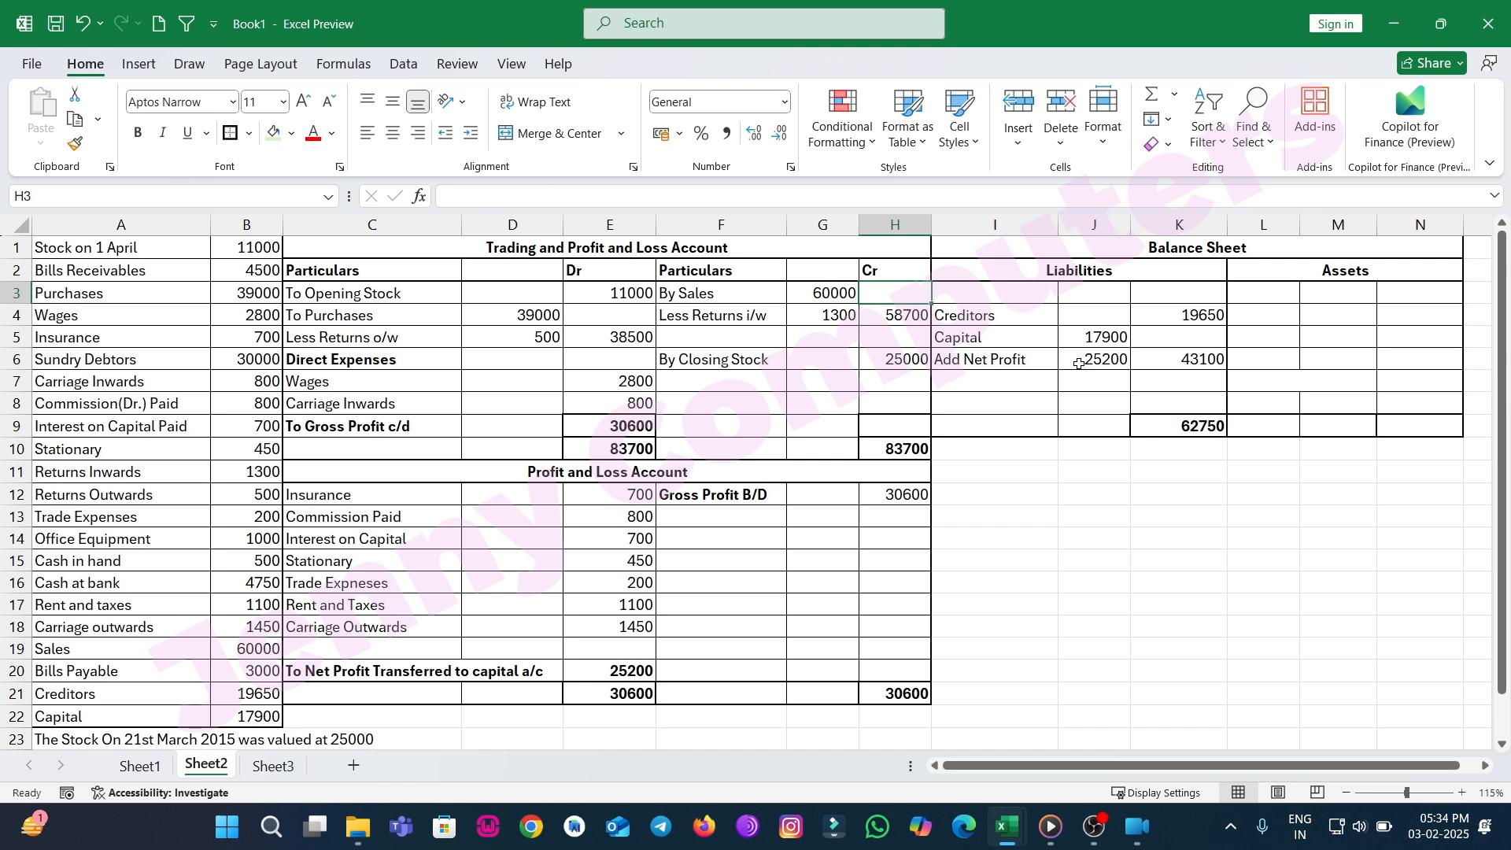
key("Right")
type("Bi")
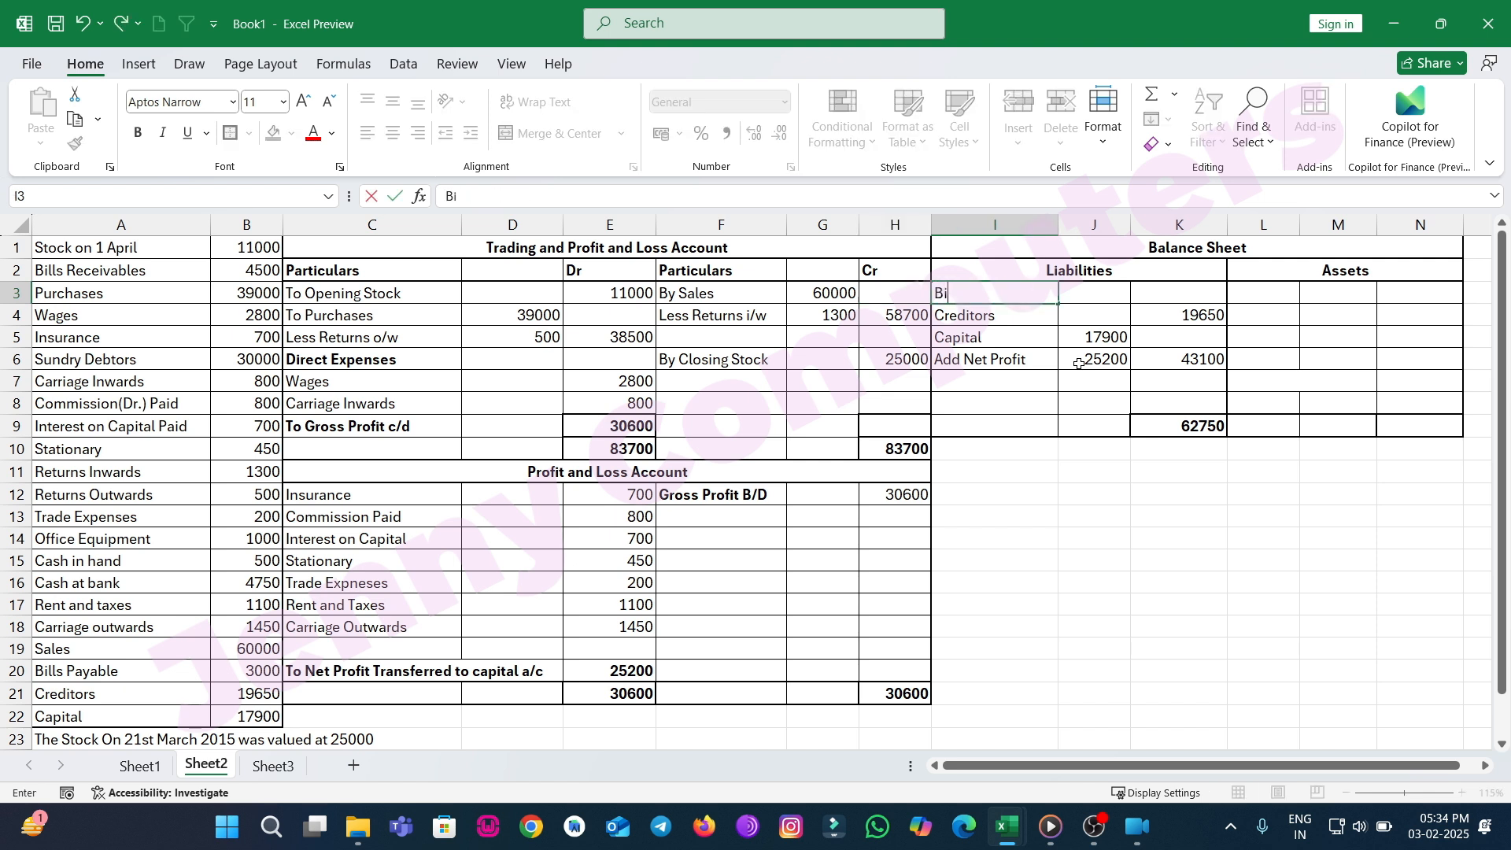
type("lls Payable")
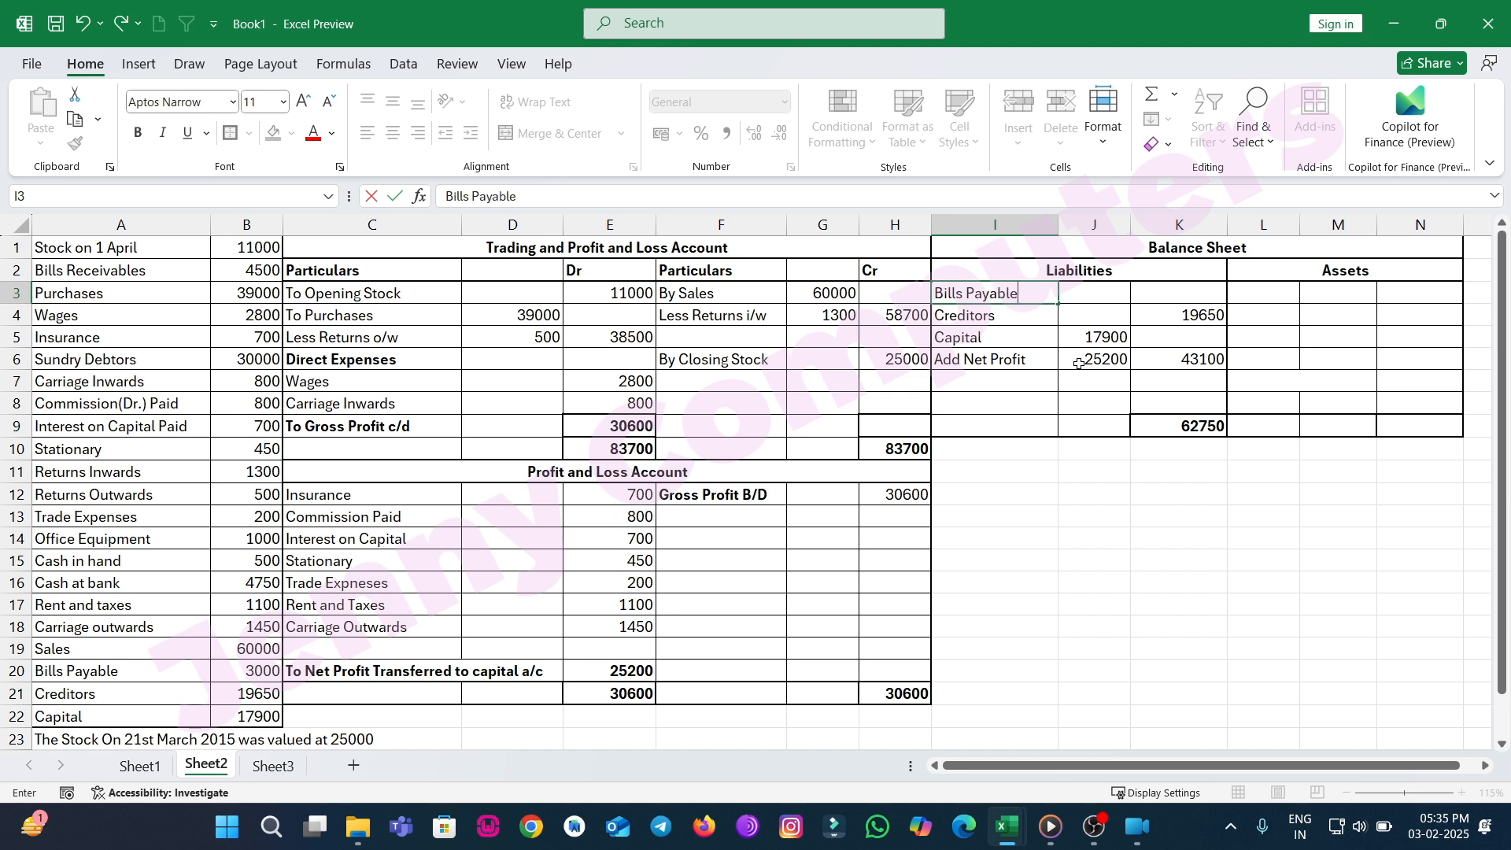
key("Right")
key("Right")
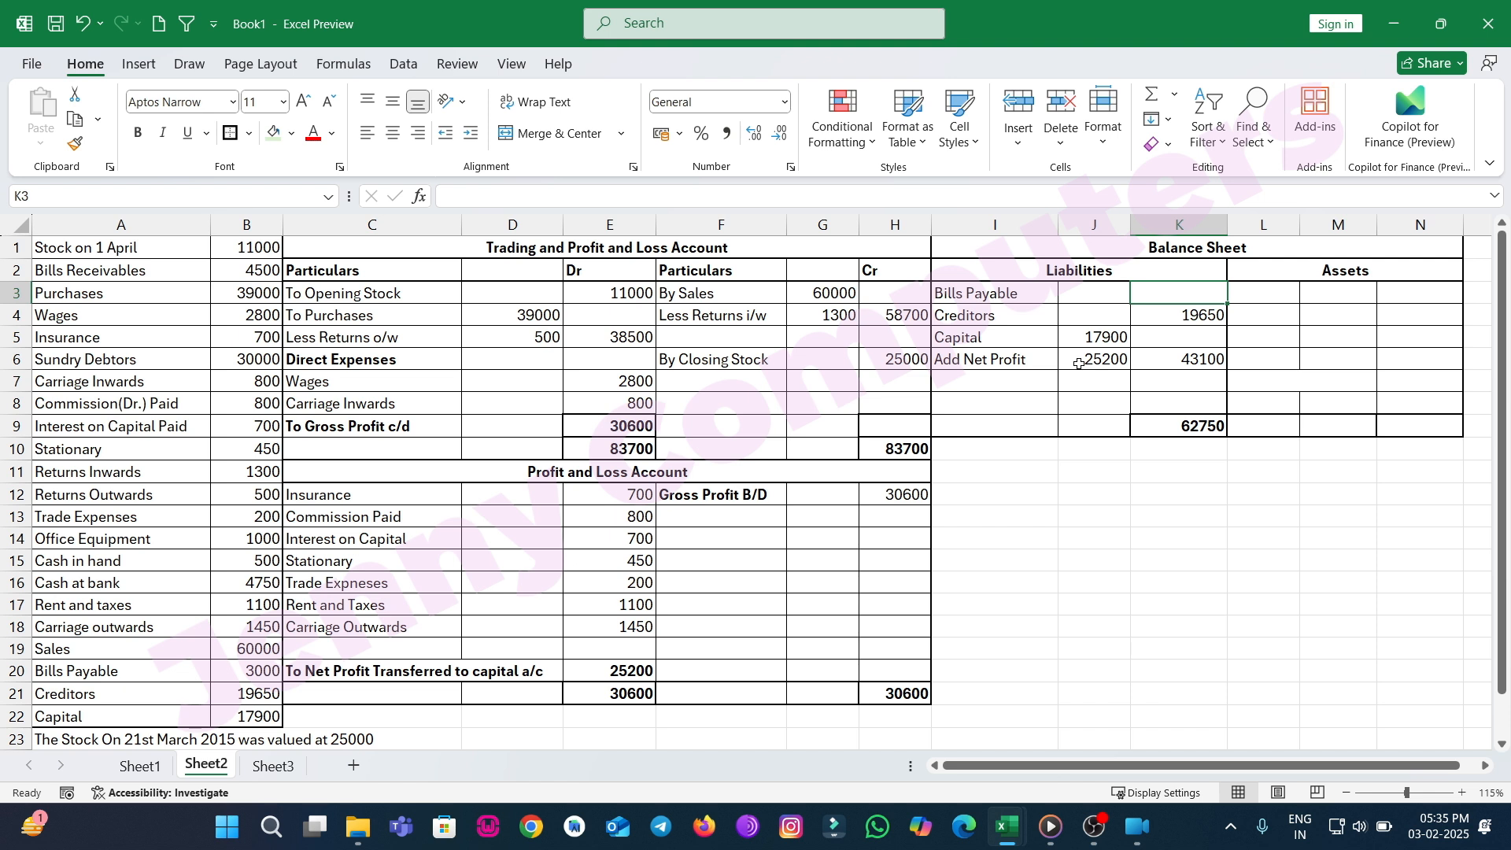
type("3000")
key("Tab")
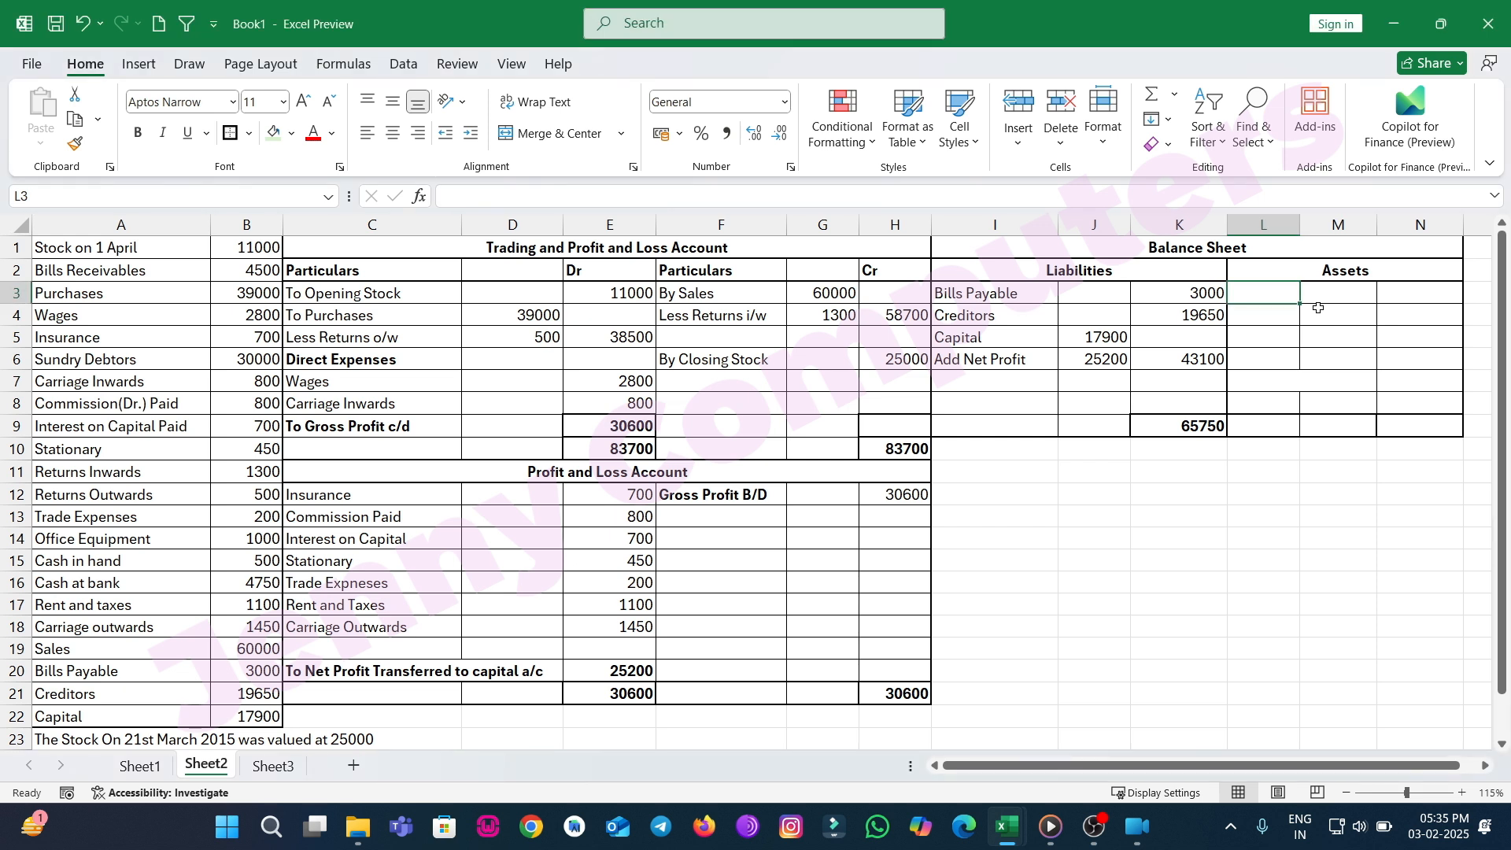
Add a Cash in Hand asset with the amount 500 in the assets section.
type("Cash in Hand")
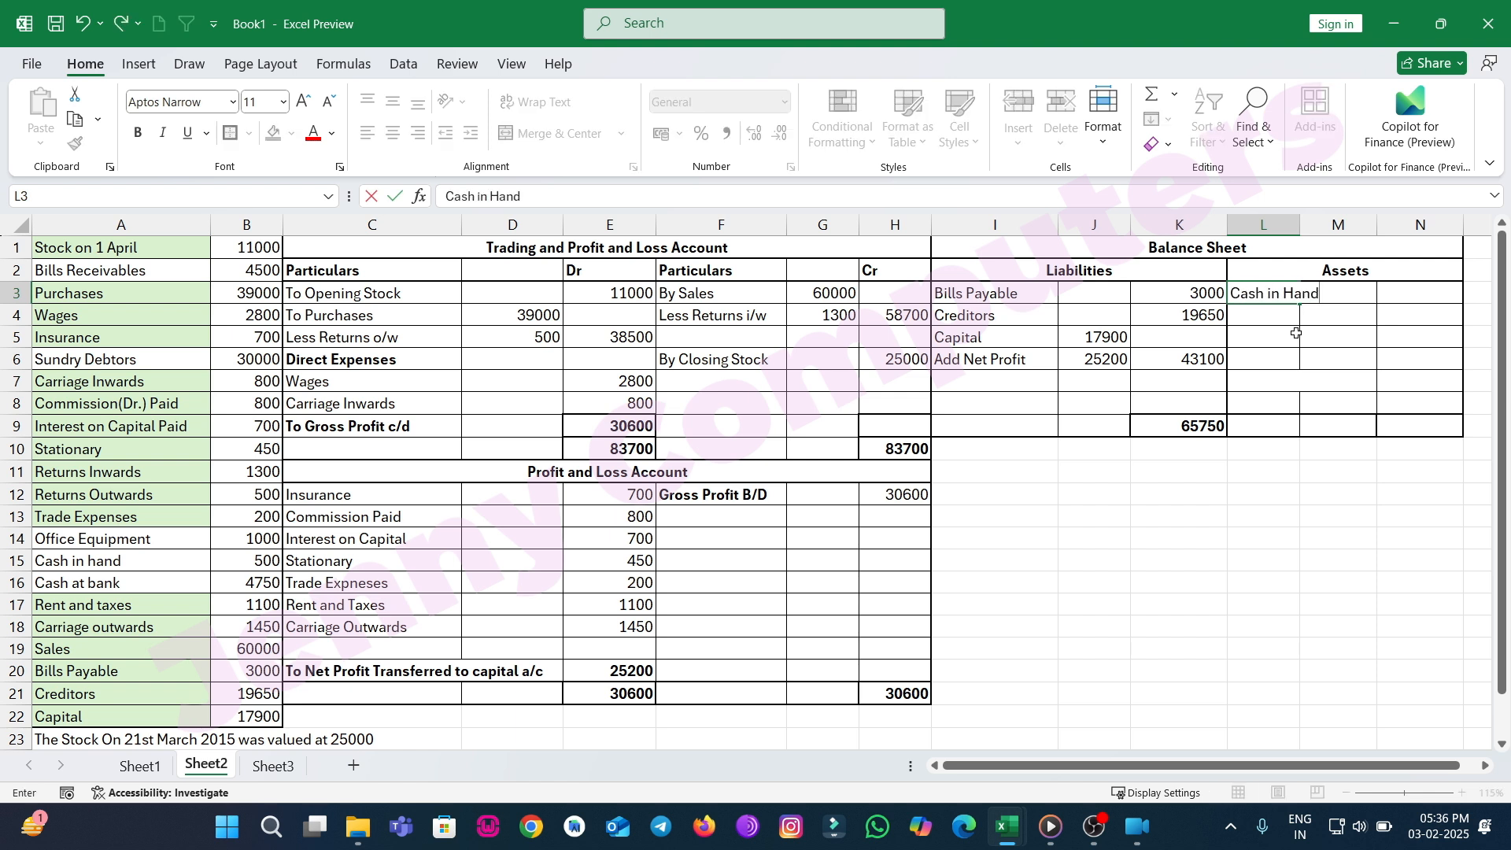
key("Tab")
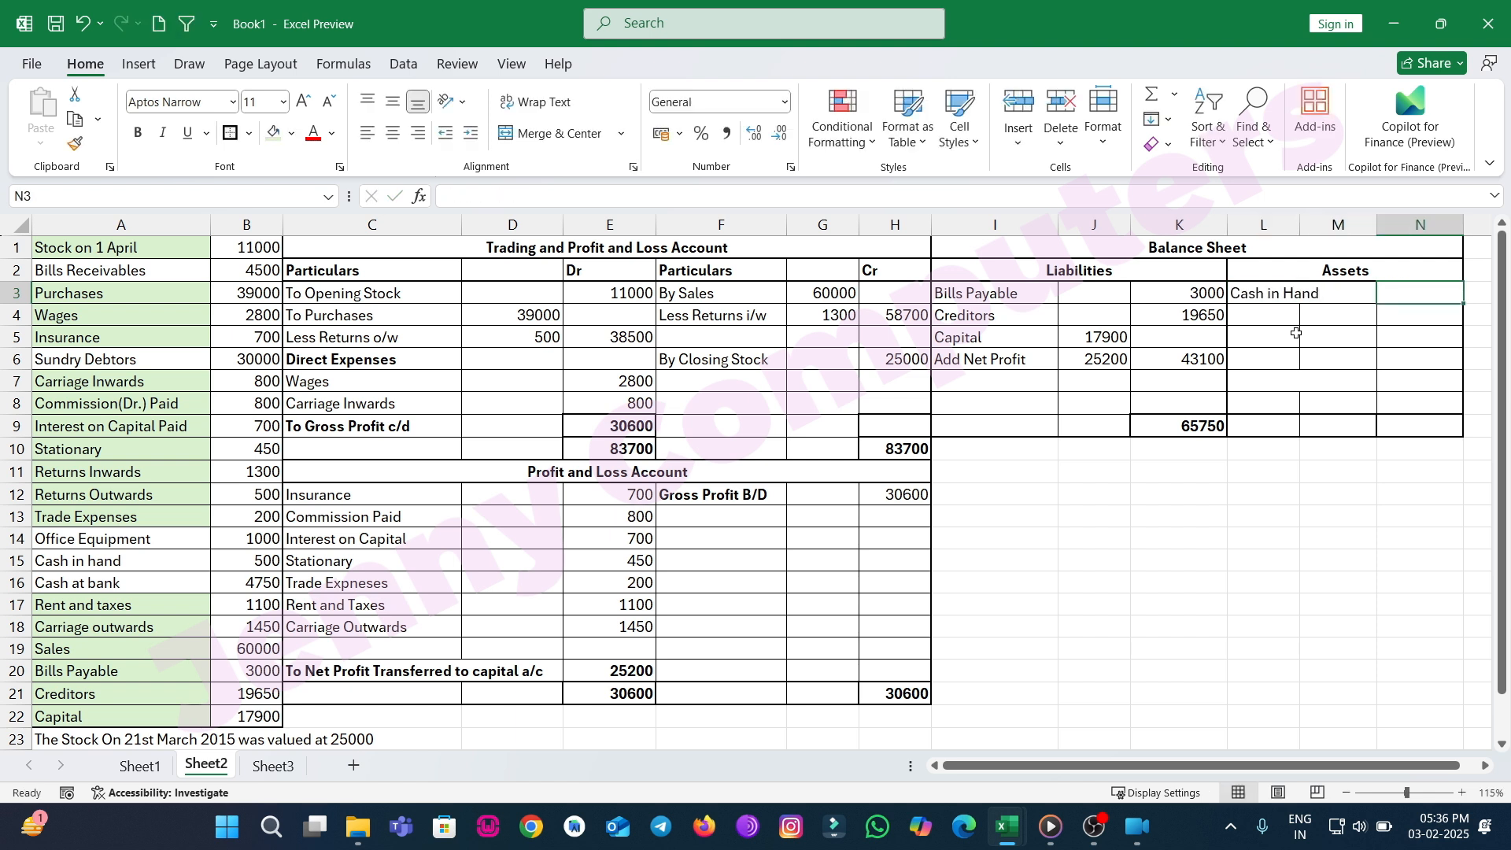
type("500")
key("Return")
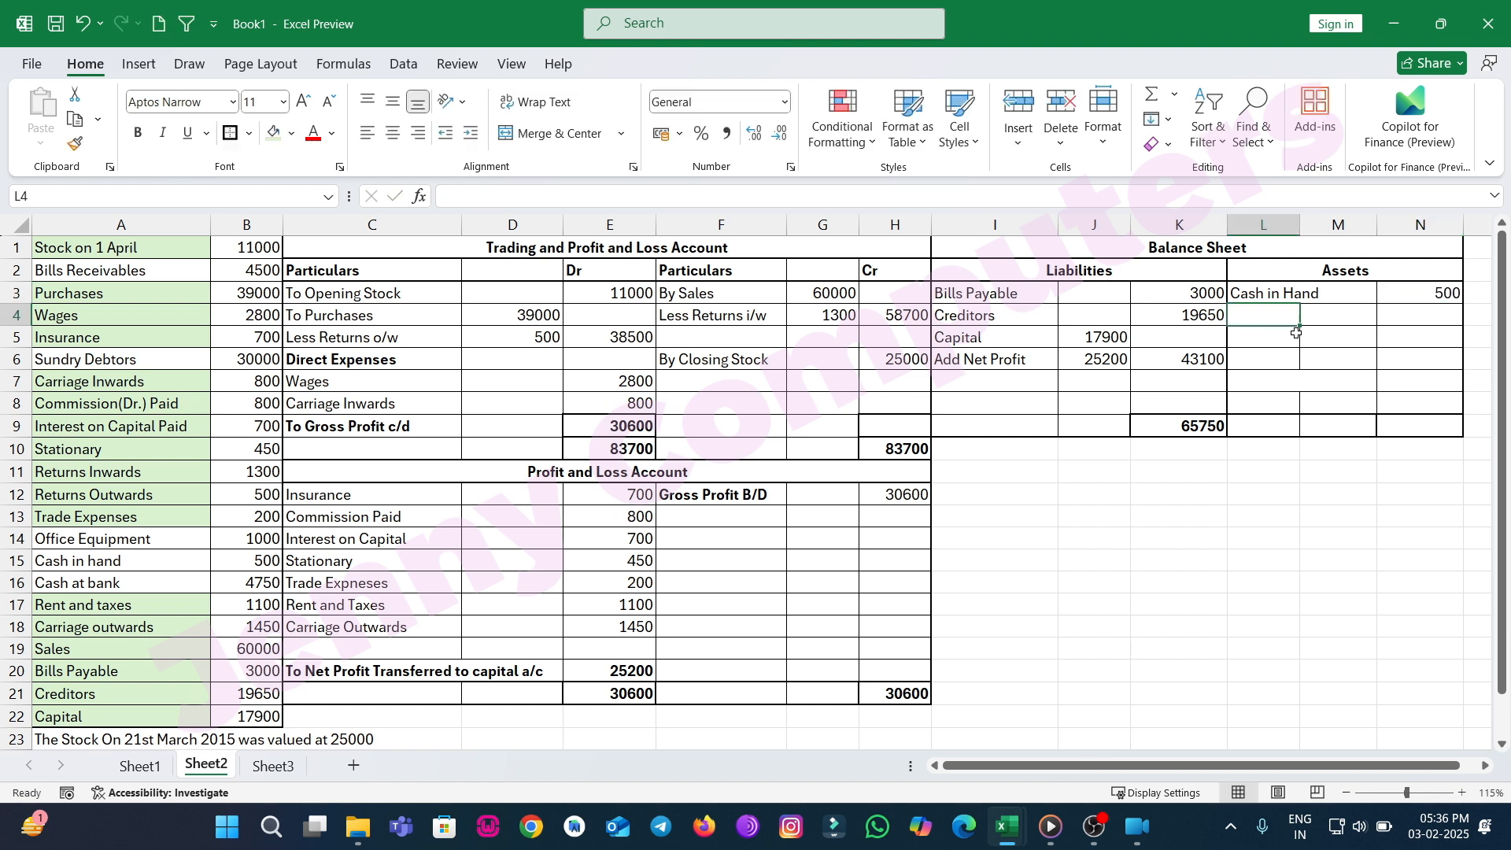
AutoSum the assets amount column into the assets total cell on row 9.
left_click(1414, 426)
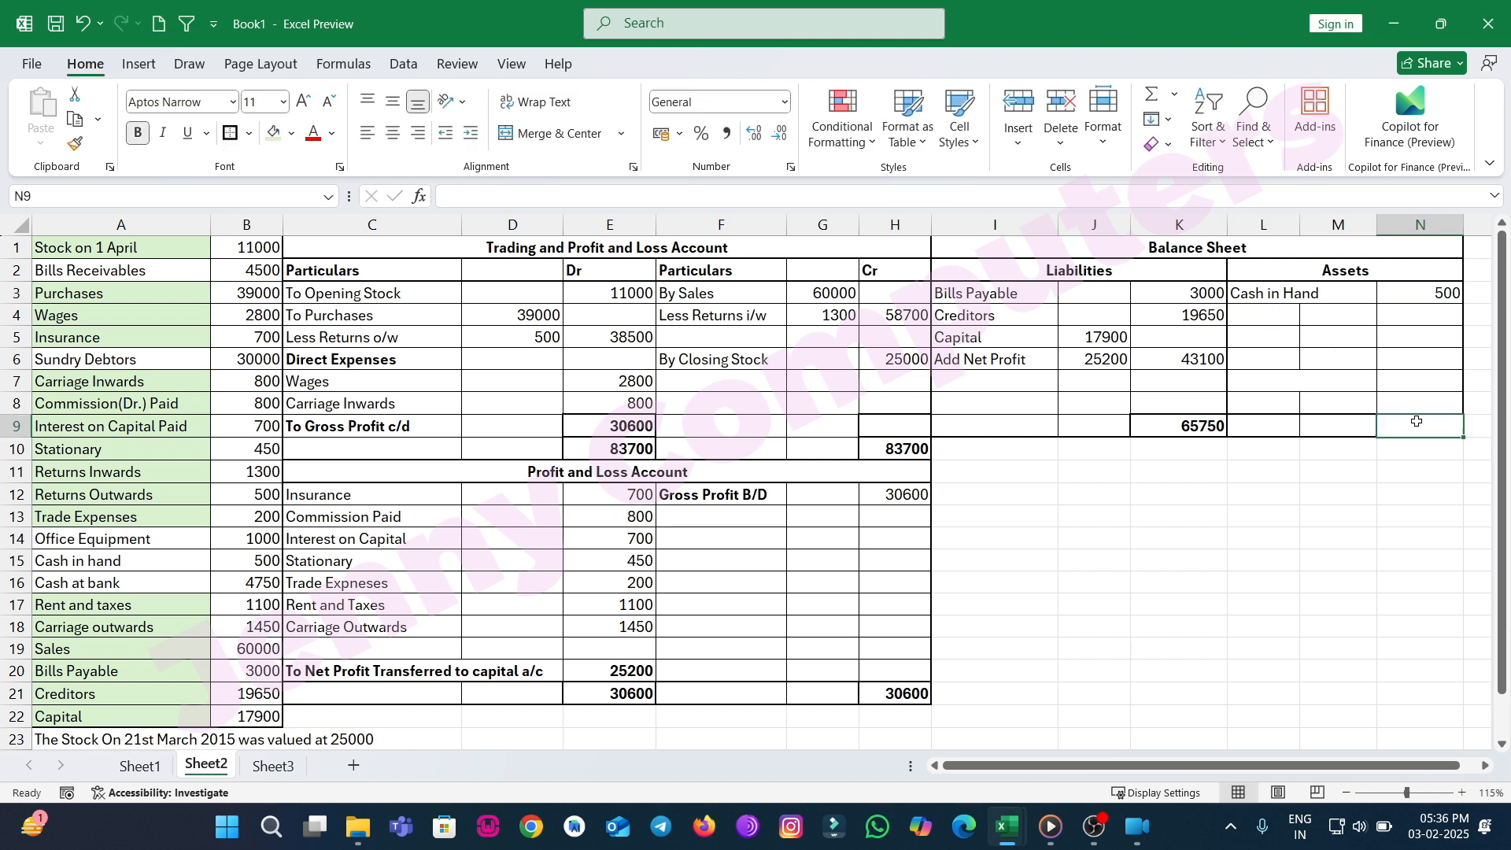
left_click(1152, 96)
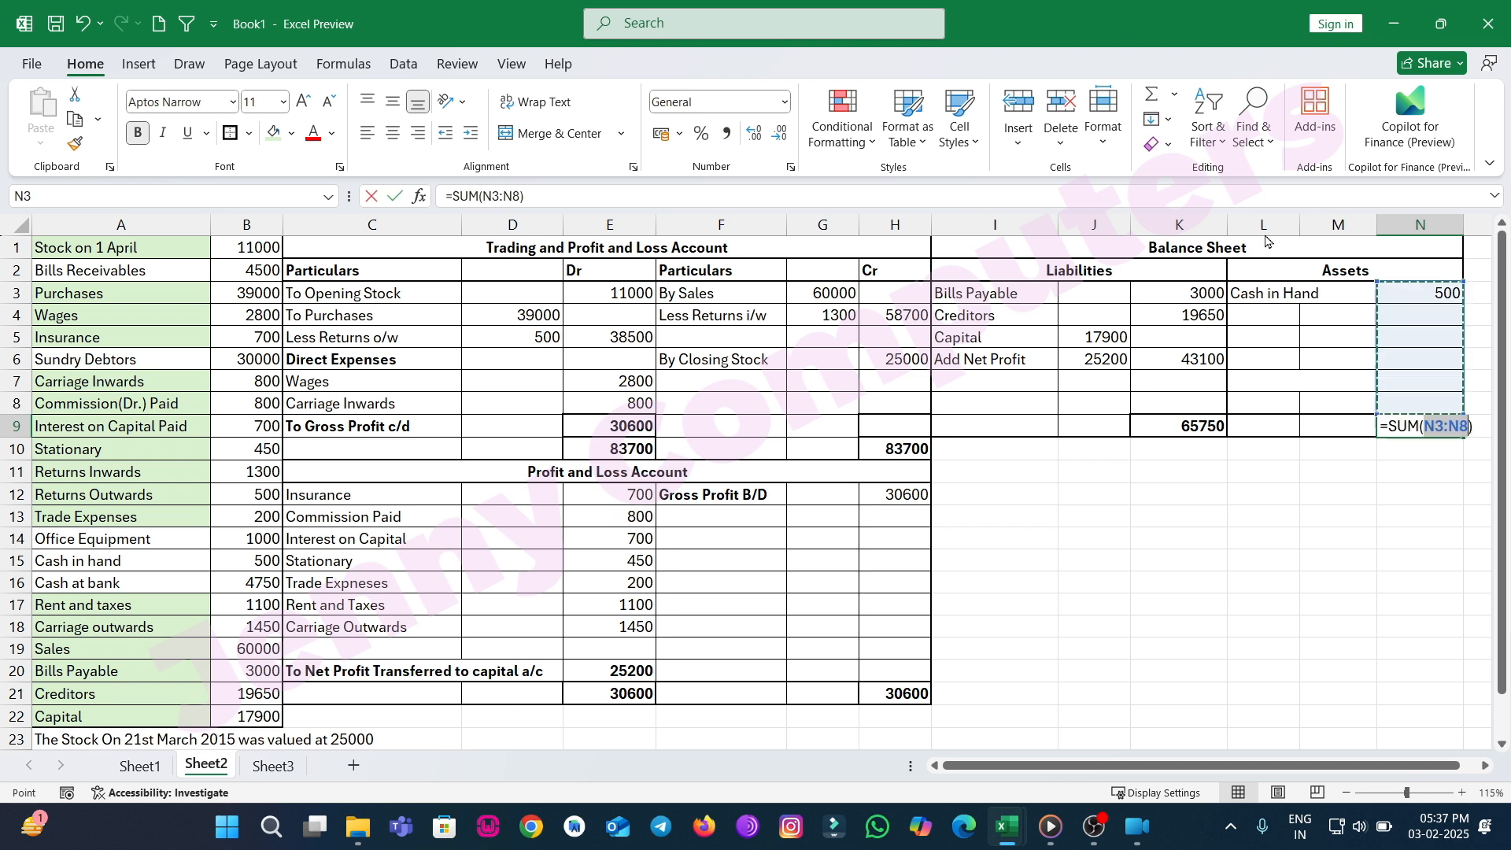
key("Return")
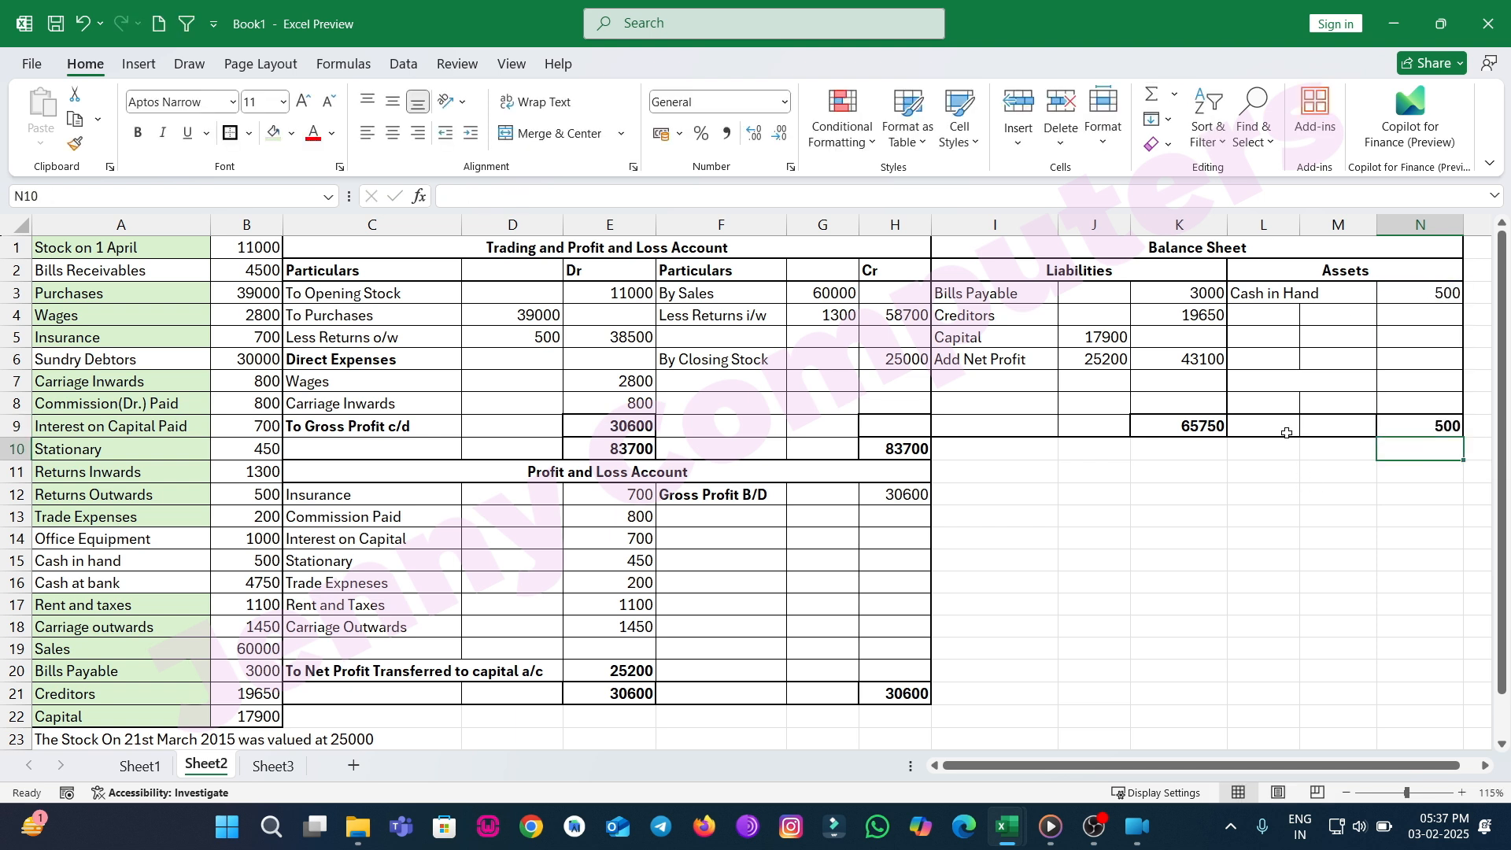
Add a Cash At Bank asset with the amount 4750.
left_click(1257, 318)
type("Cash At")
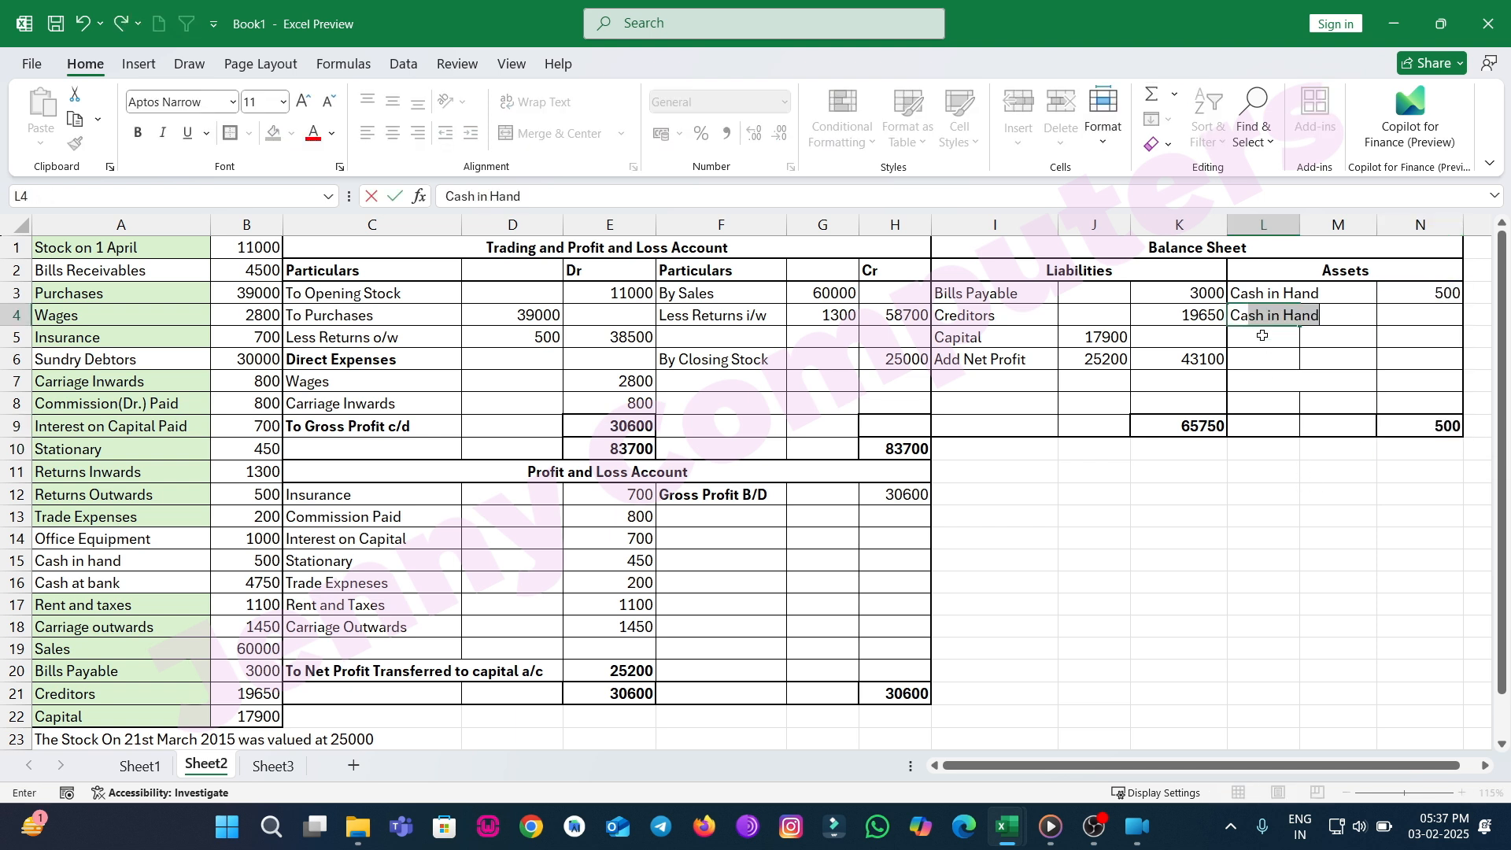
type(" Bank")
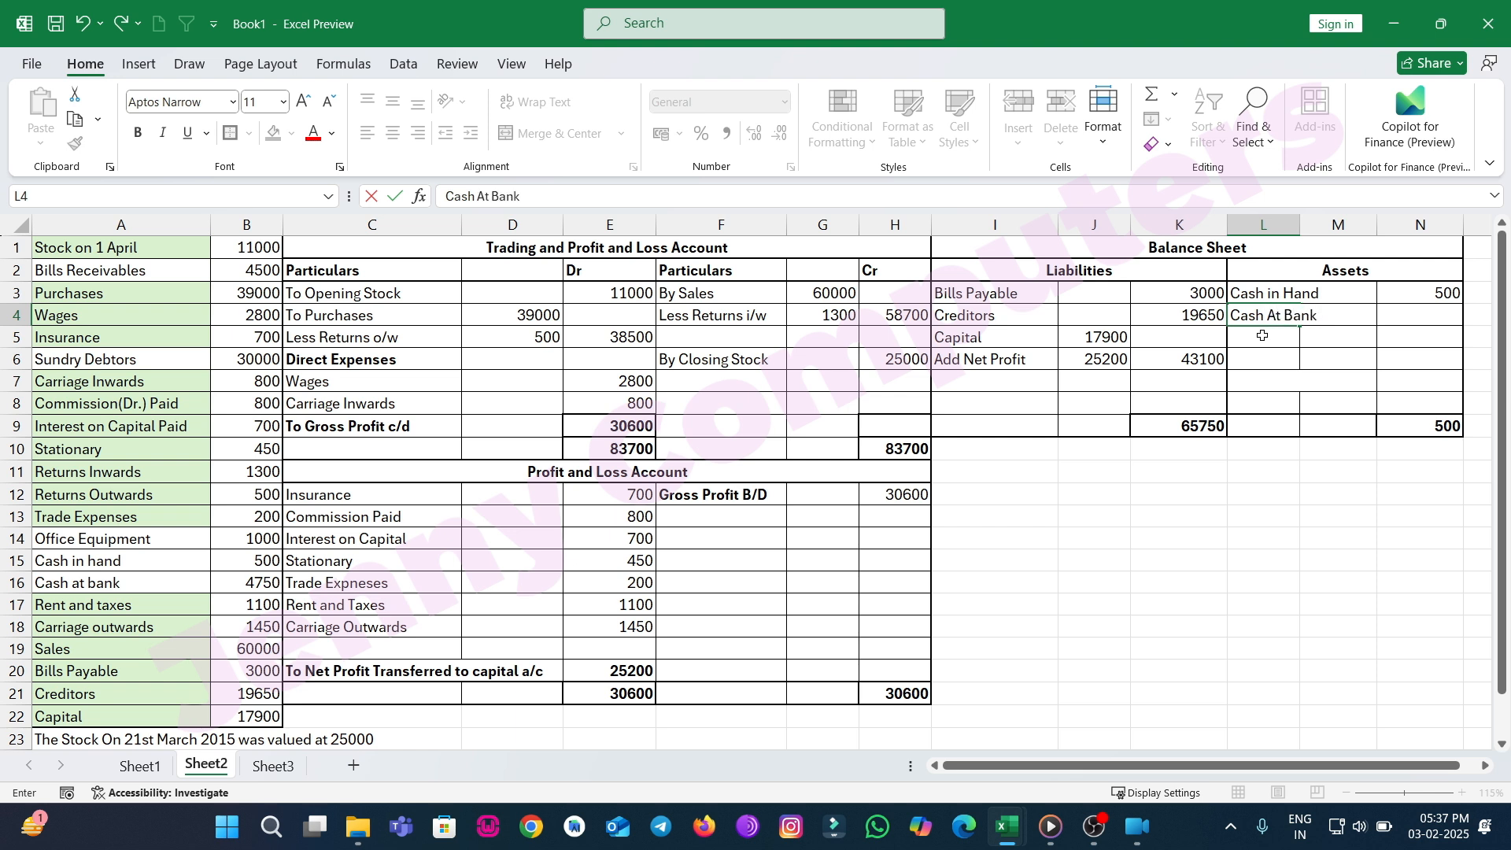
key("Tab")
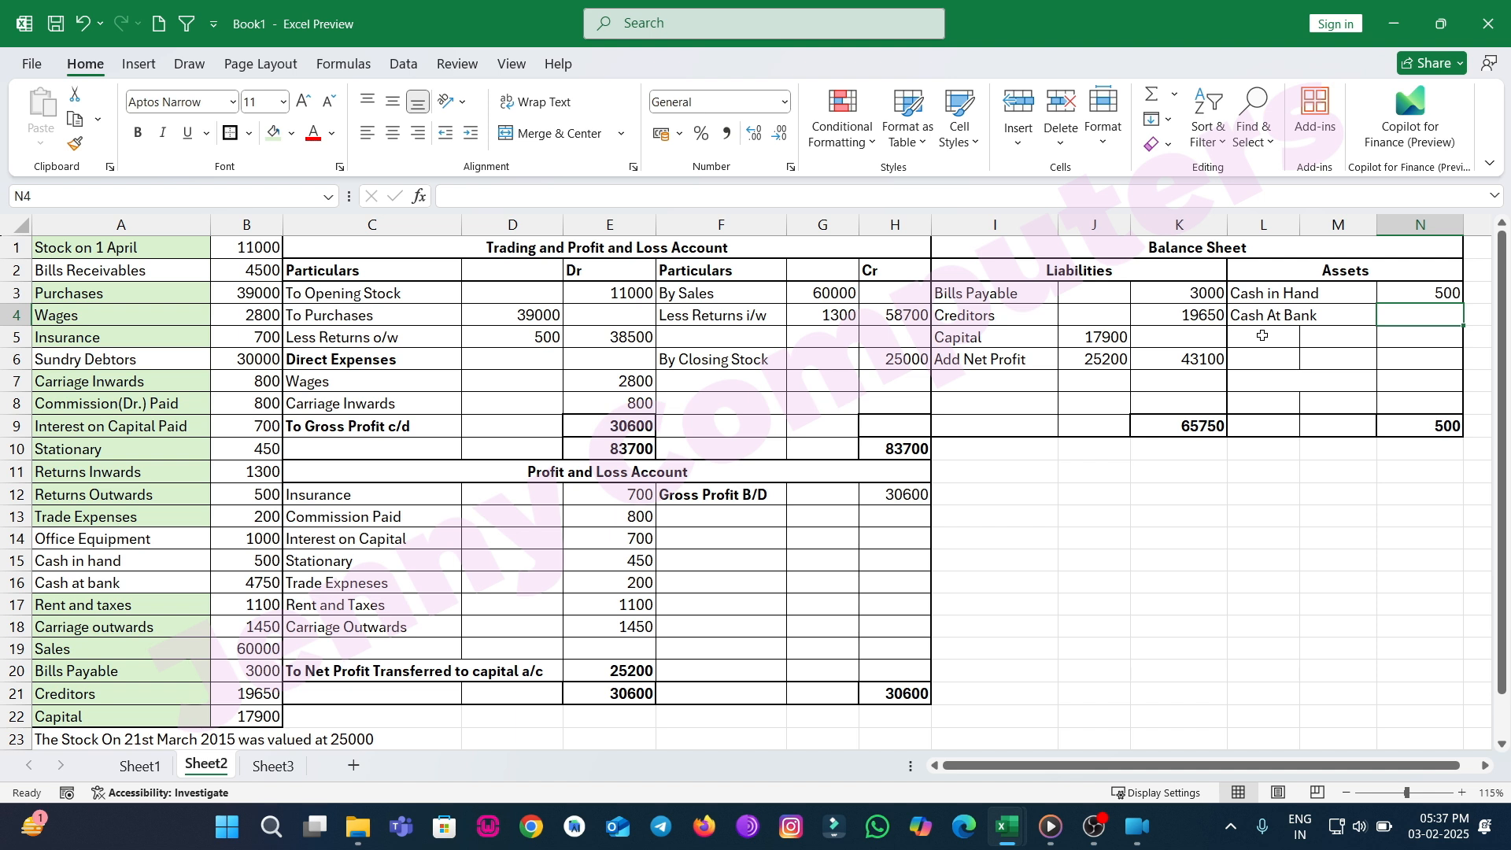
type("4750")
key("Return")
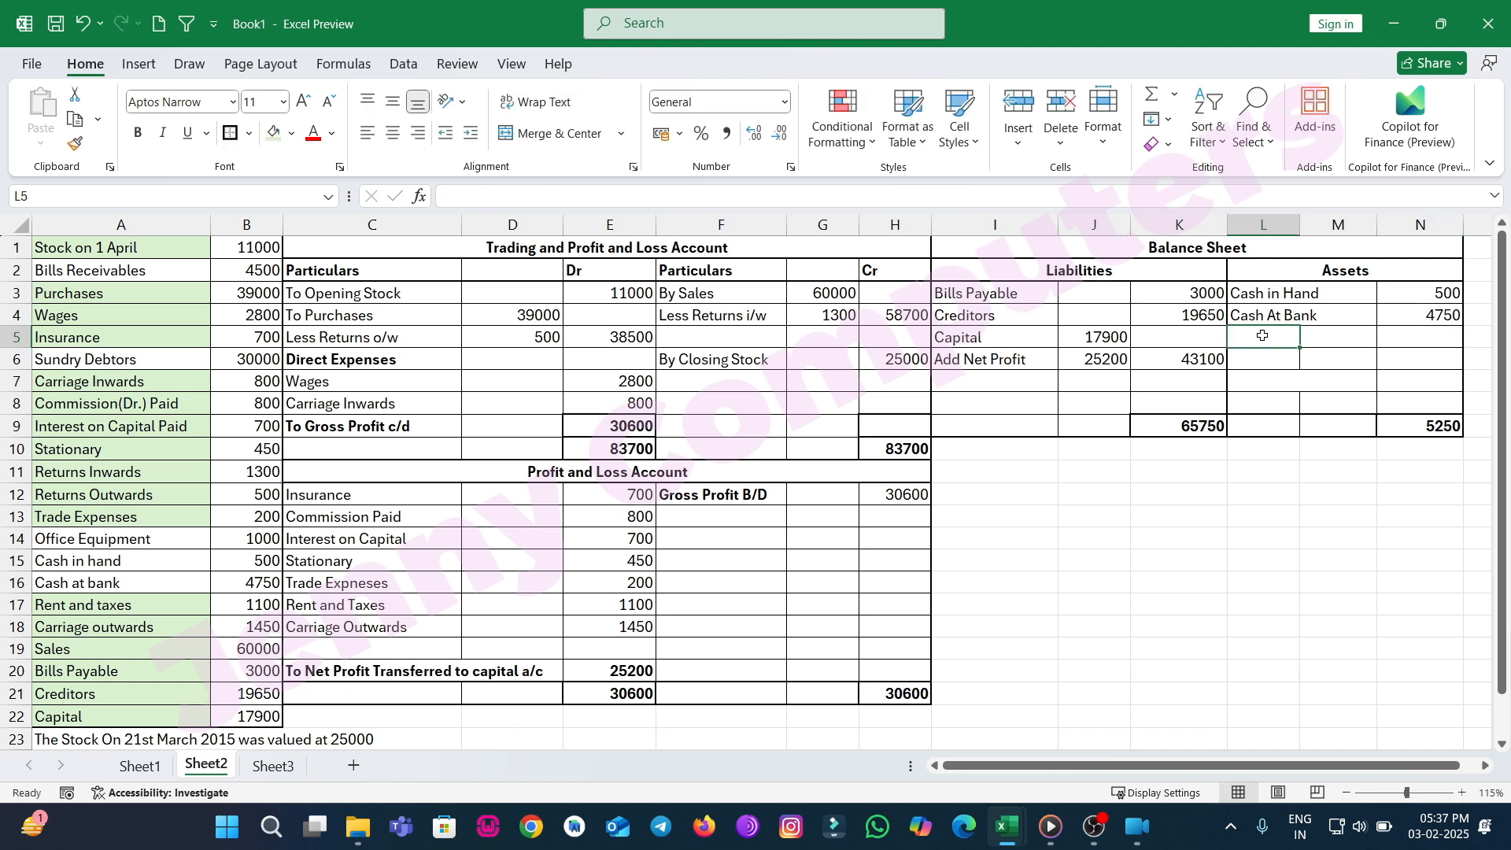
Add a Sundry Debtors asset with the amount 30000.
type("Su")
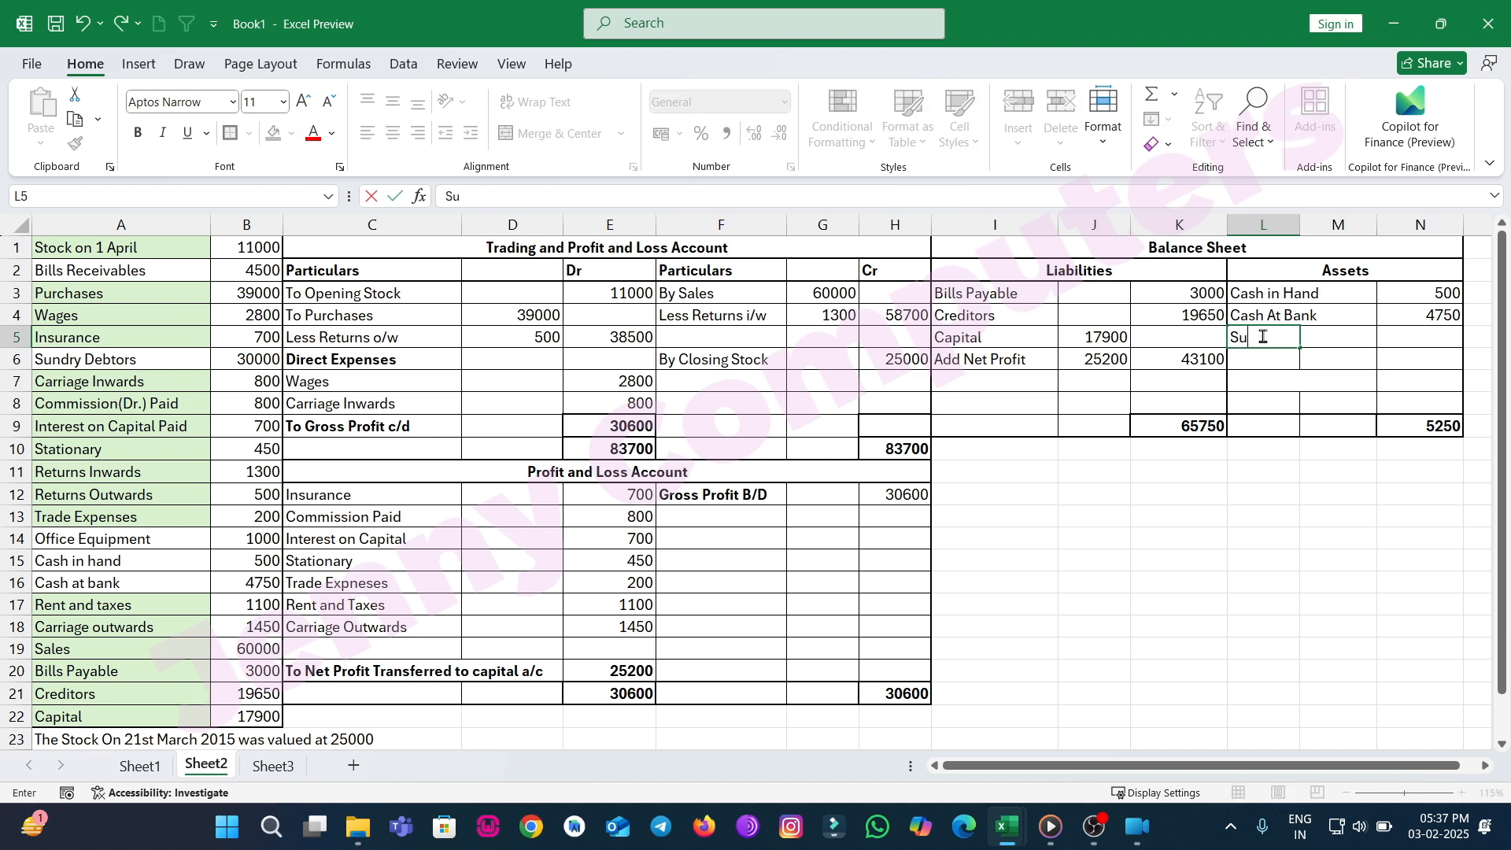
type("ndry Debtors")
key("Tab")
key("Tab")
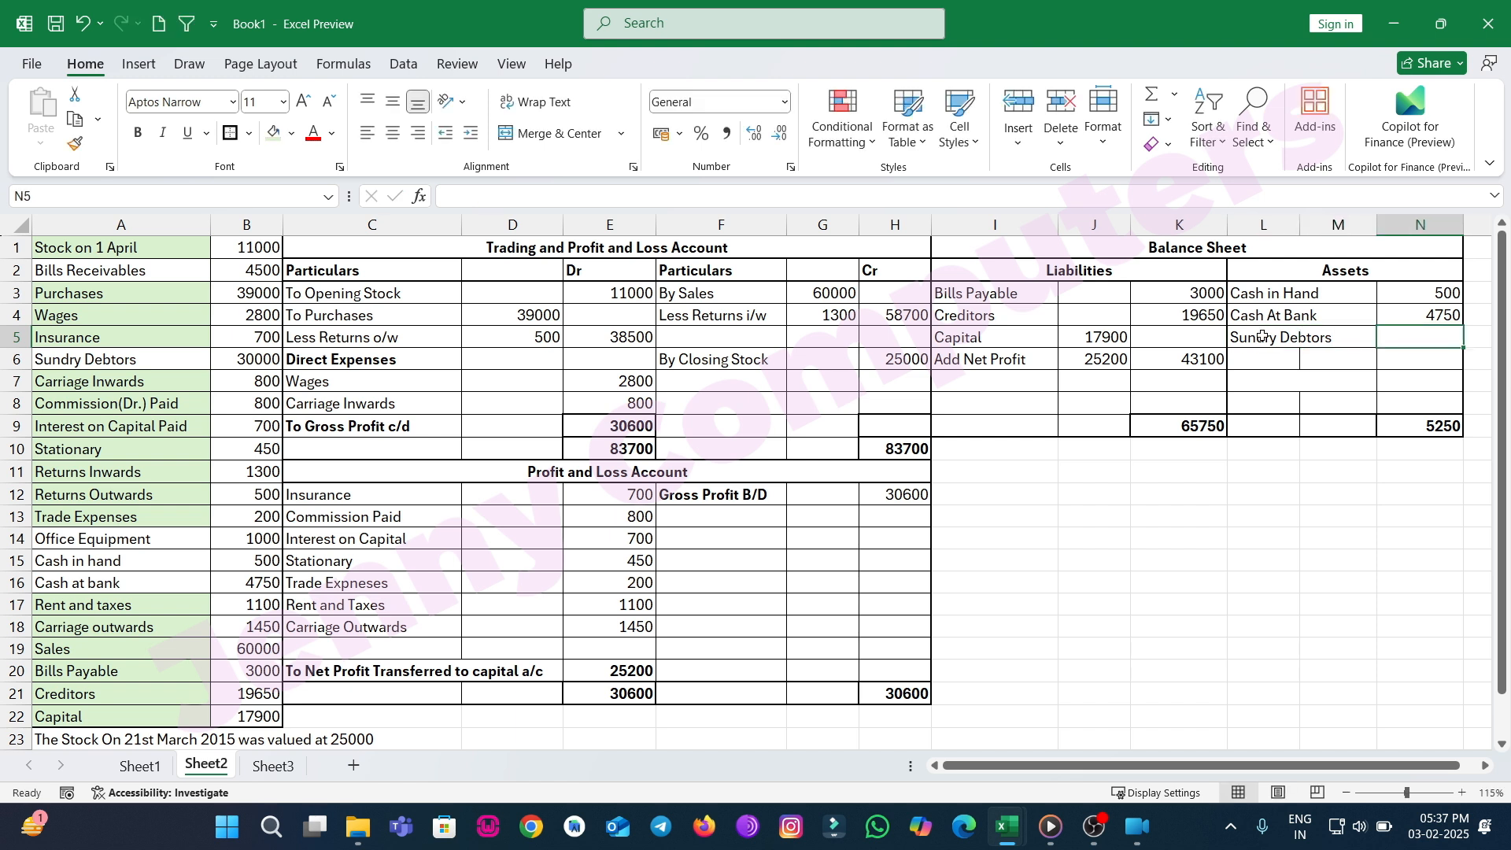
type("30000")
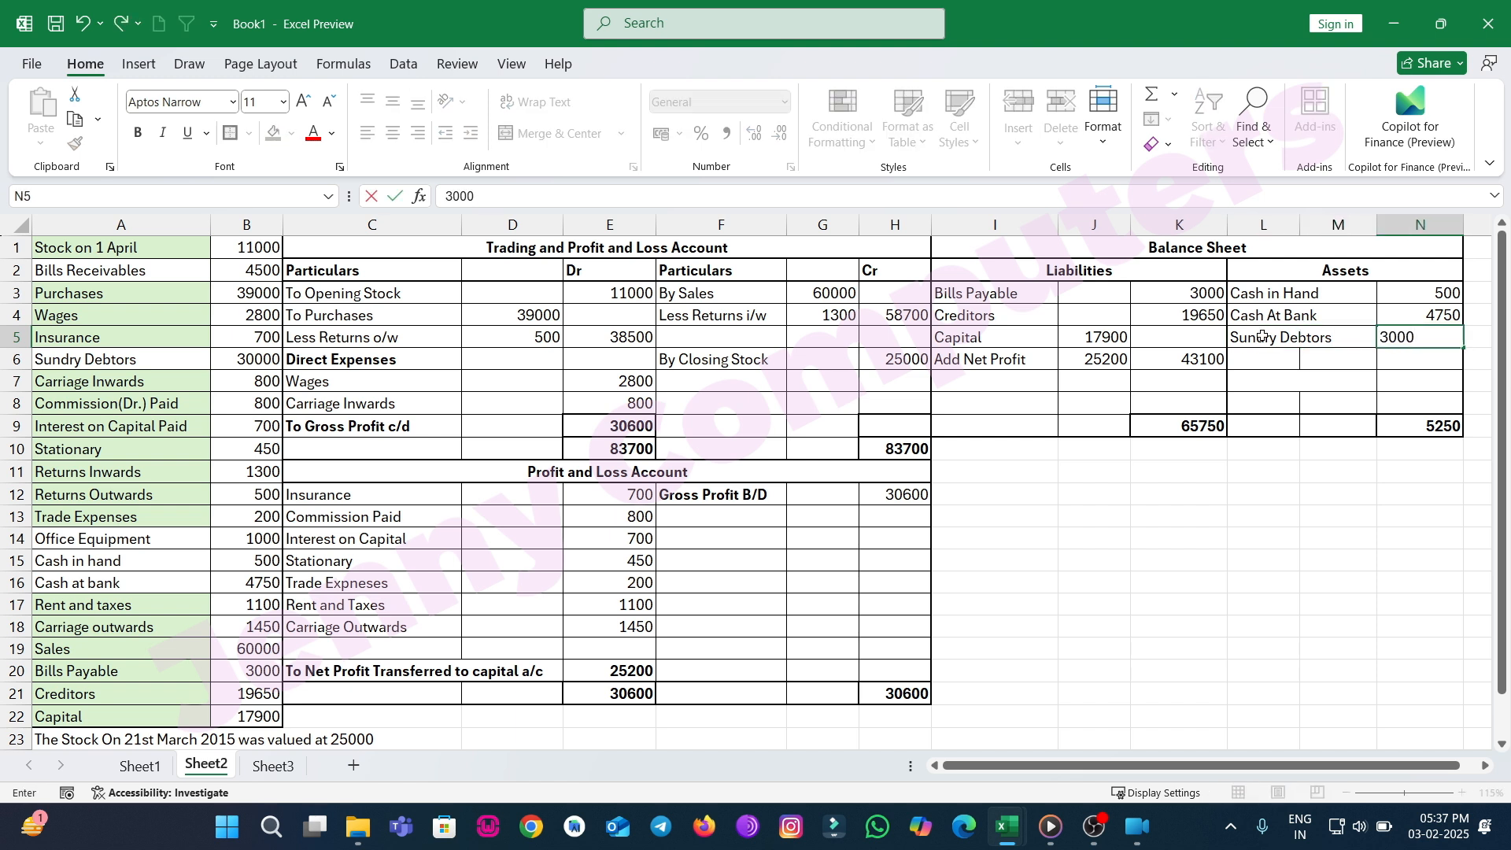
key("Return")
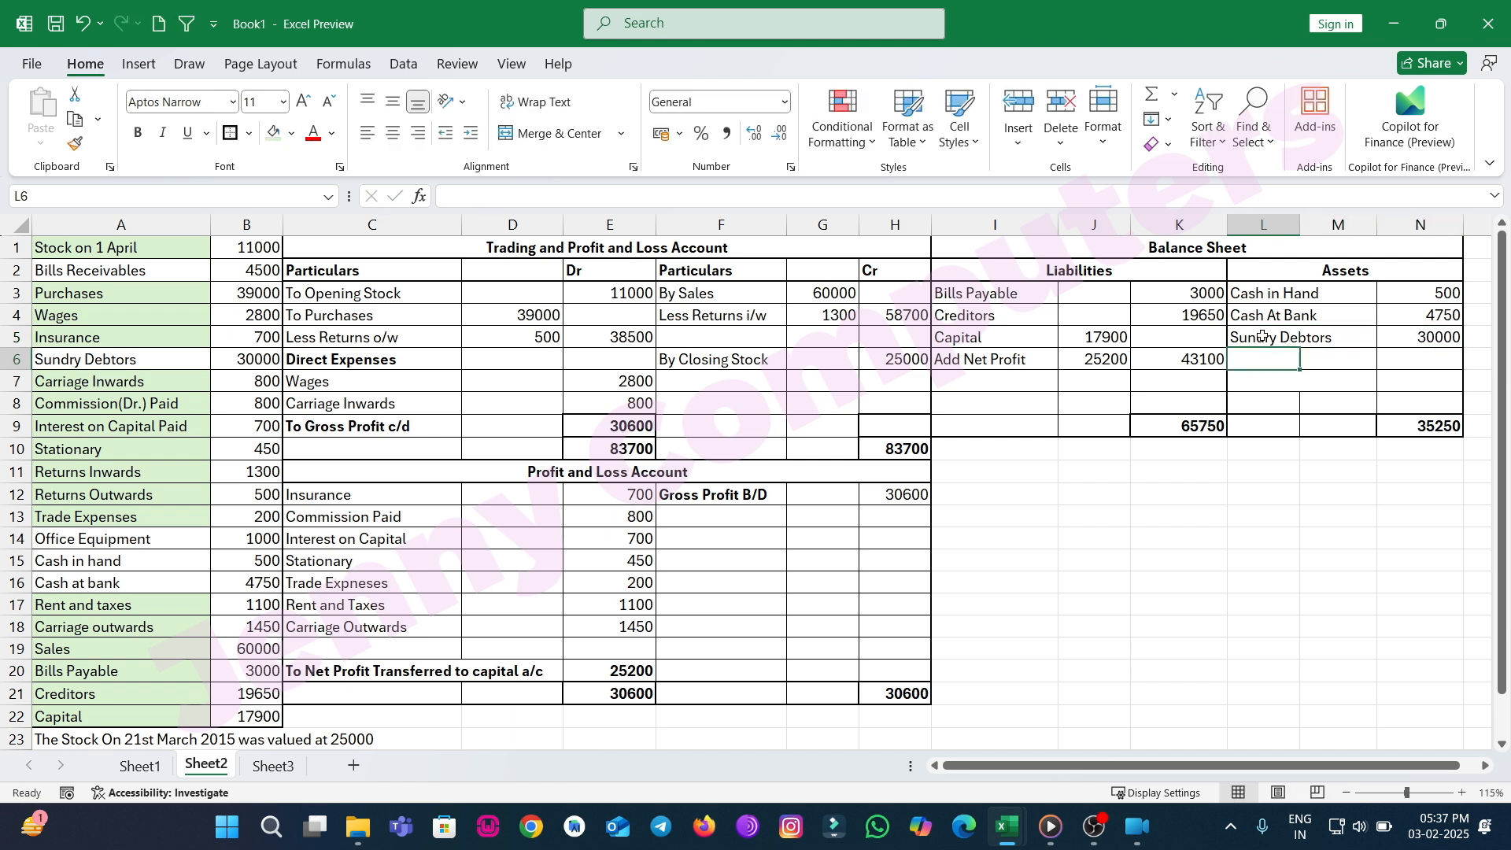
Add an Office Equipment asset row with the amount 1000.
type("Office ")
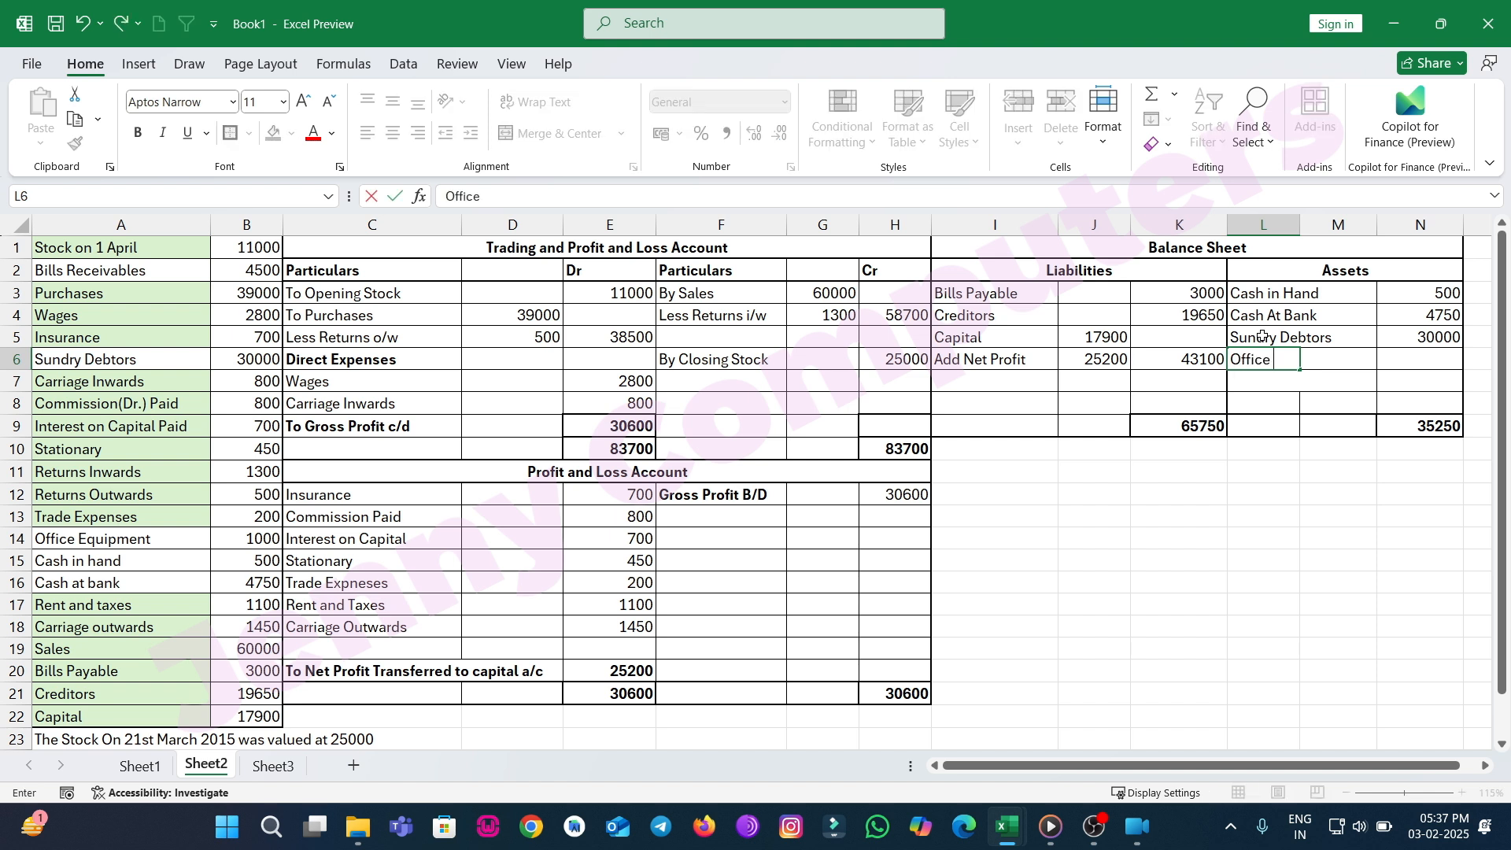
type("Equipment")
key("Tab")
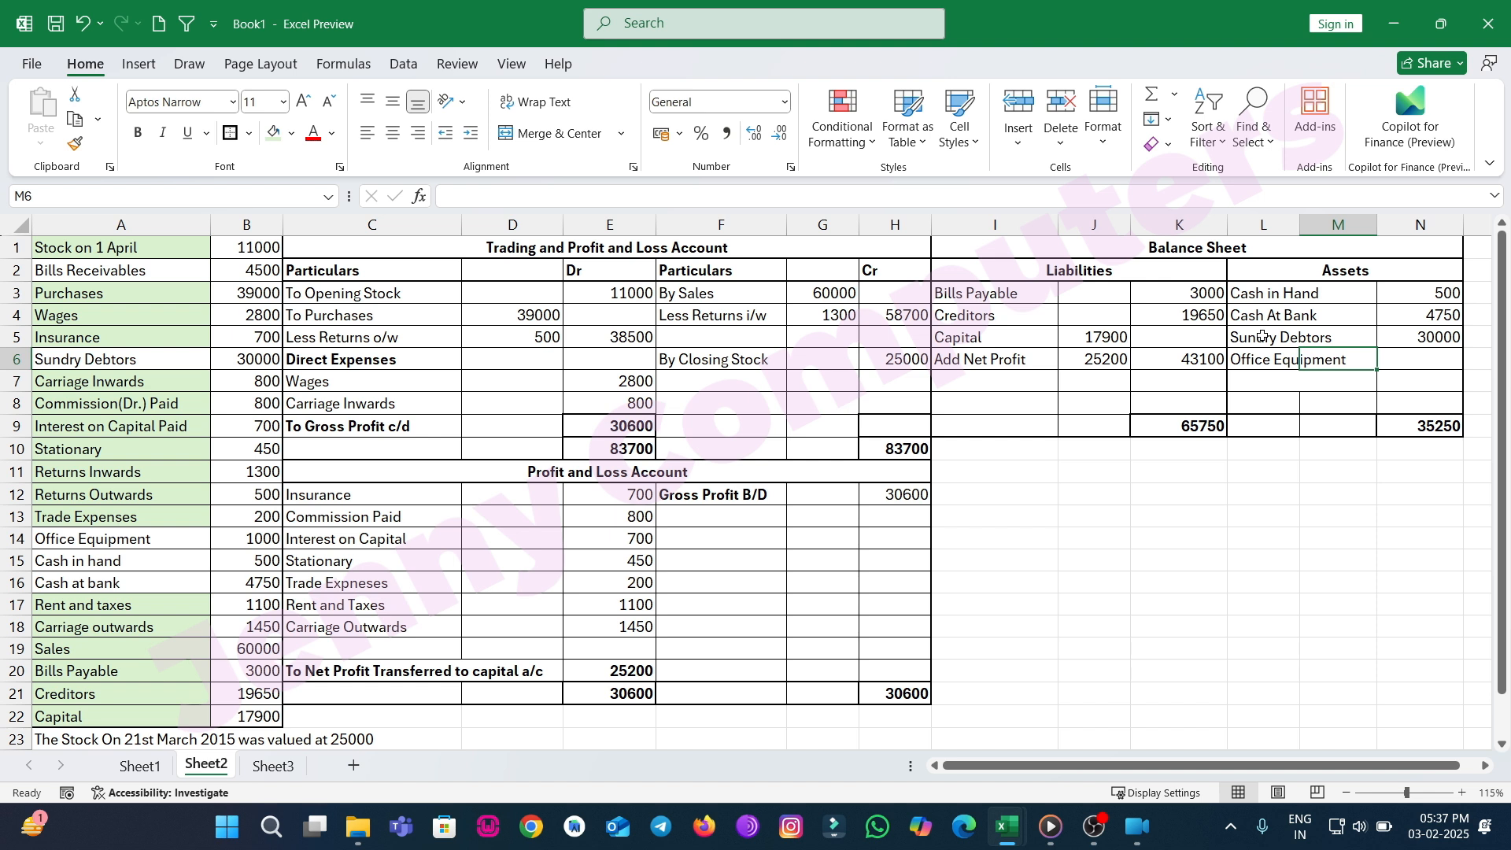
type("1000")
key("Return")
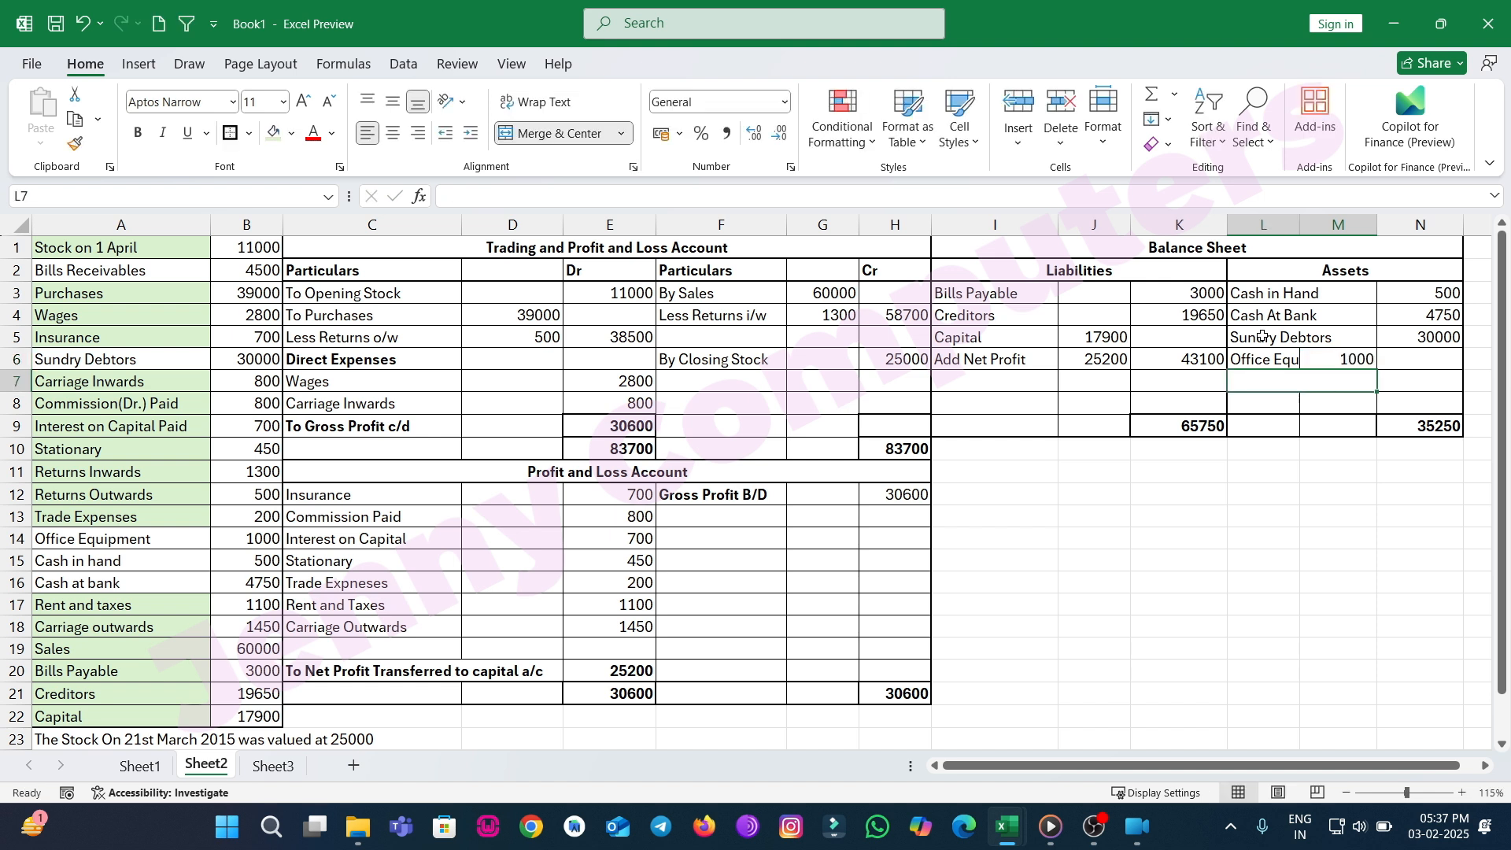
Clear the misplaced 1000 and enter Office Equipment's 1000 in the assets amount column.
key("Up")
key("Right")
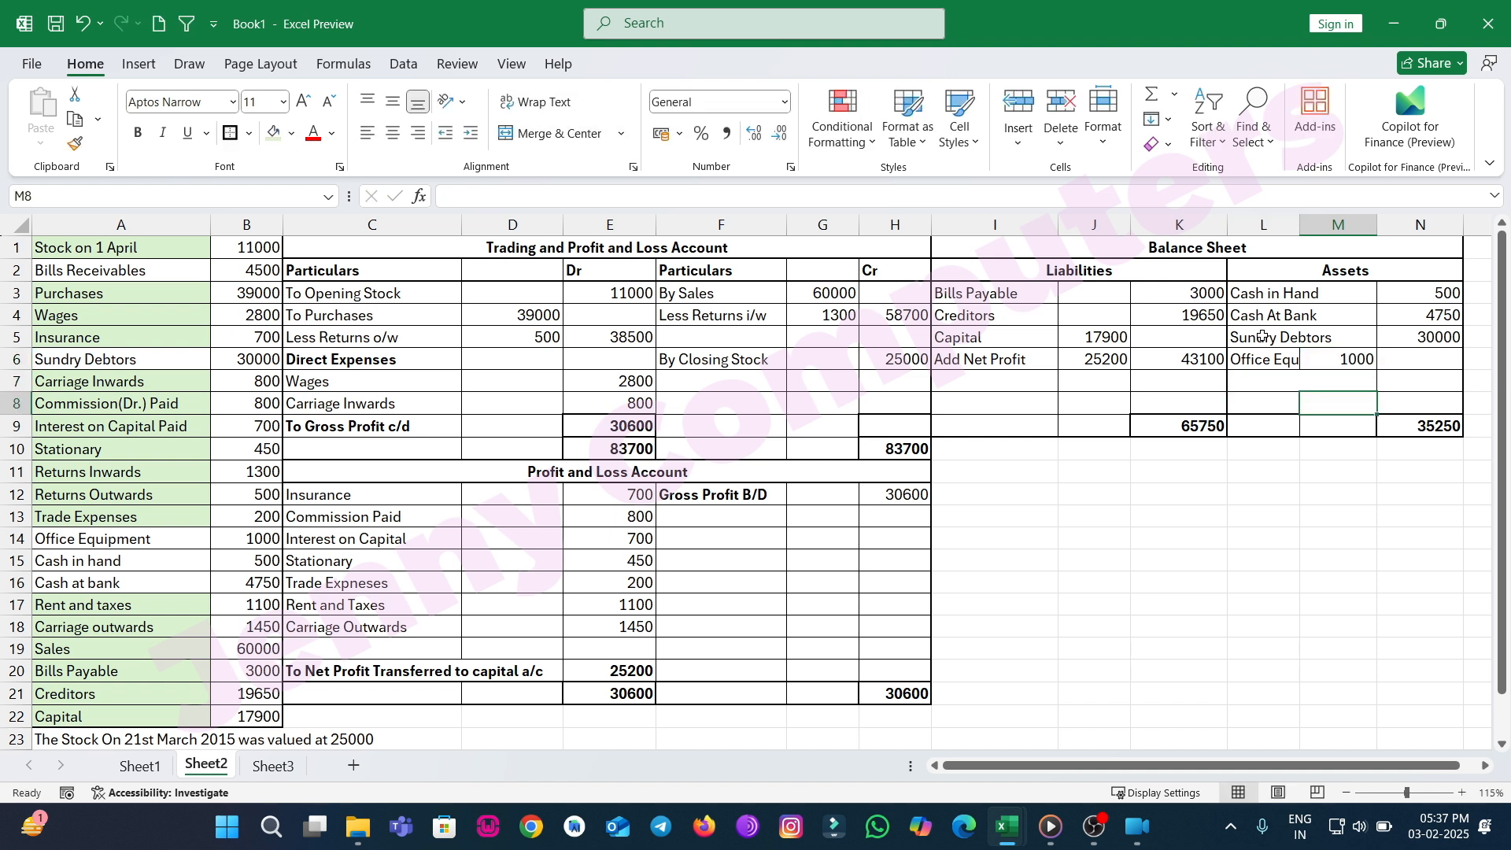
key("Delete")
key("Tab")
type("1000")
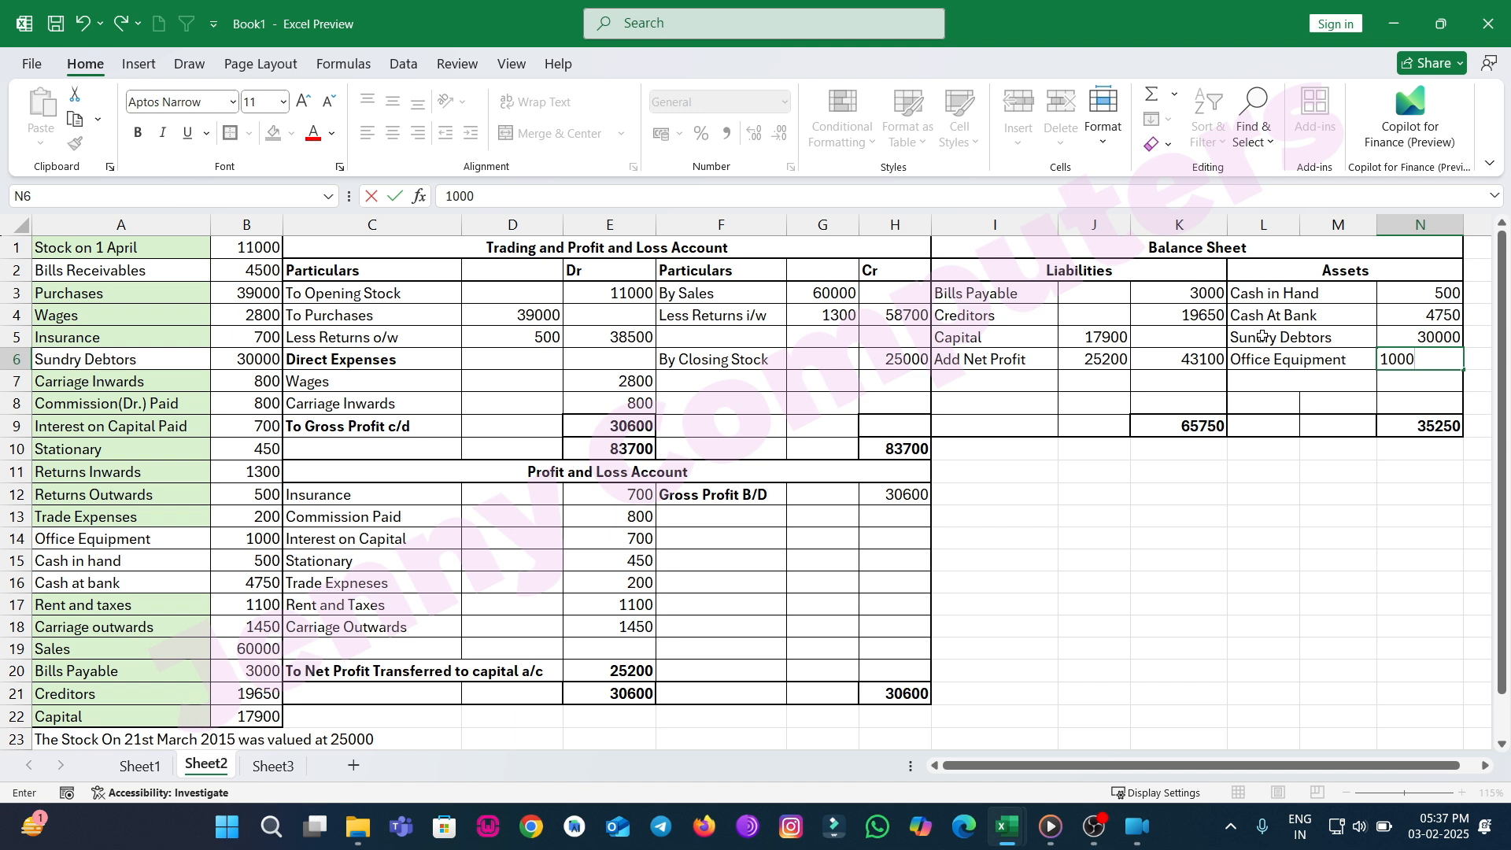
key("Return")
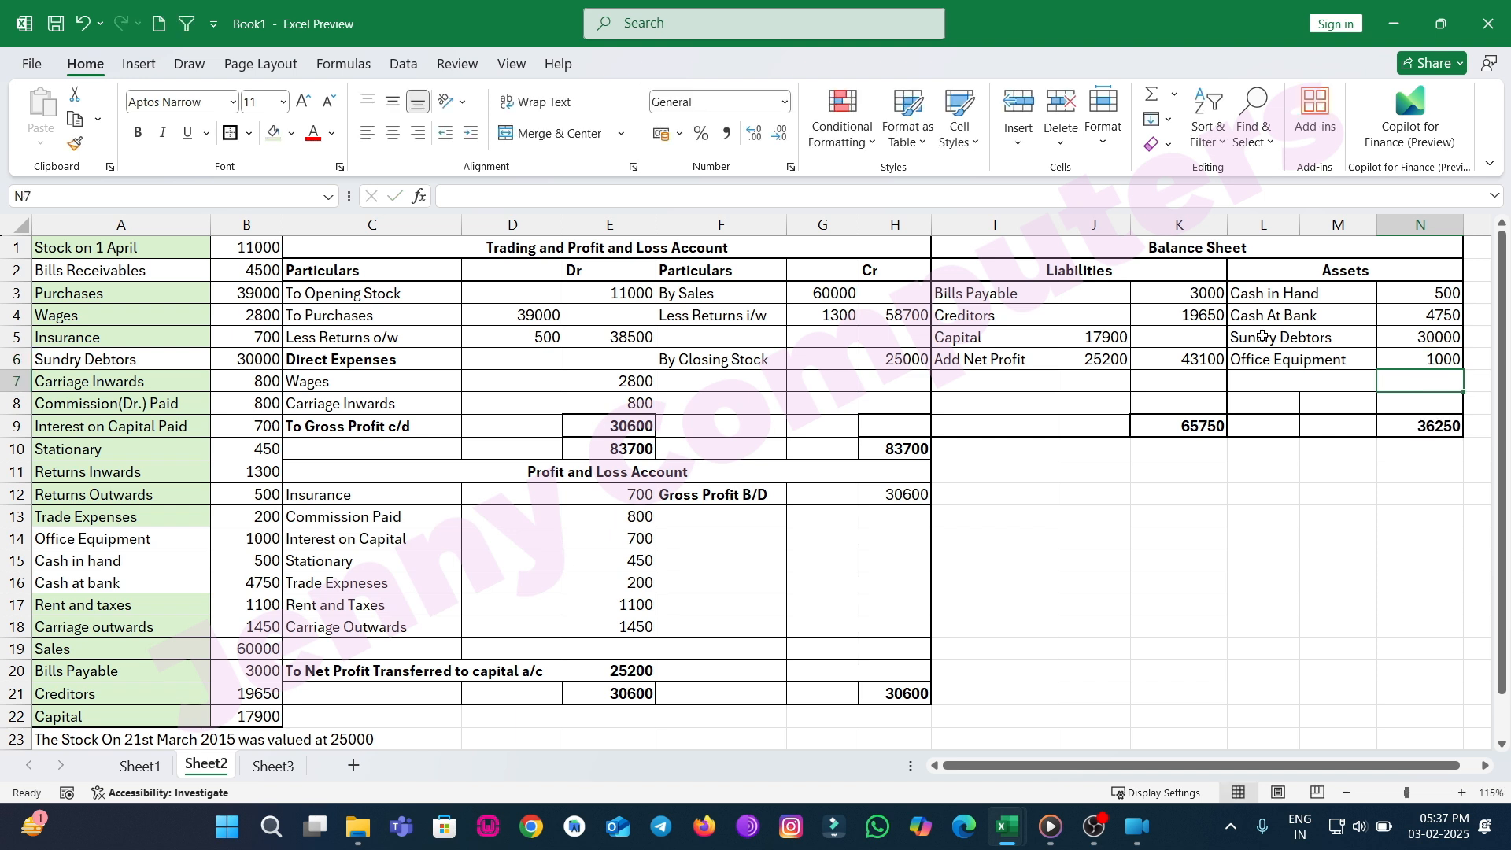
Add a Bills Receivables asset with the amount 4500 below Office Equipment.
key("Down")
key("Left")
key("Up")
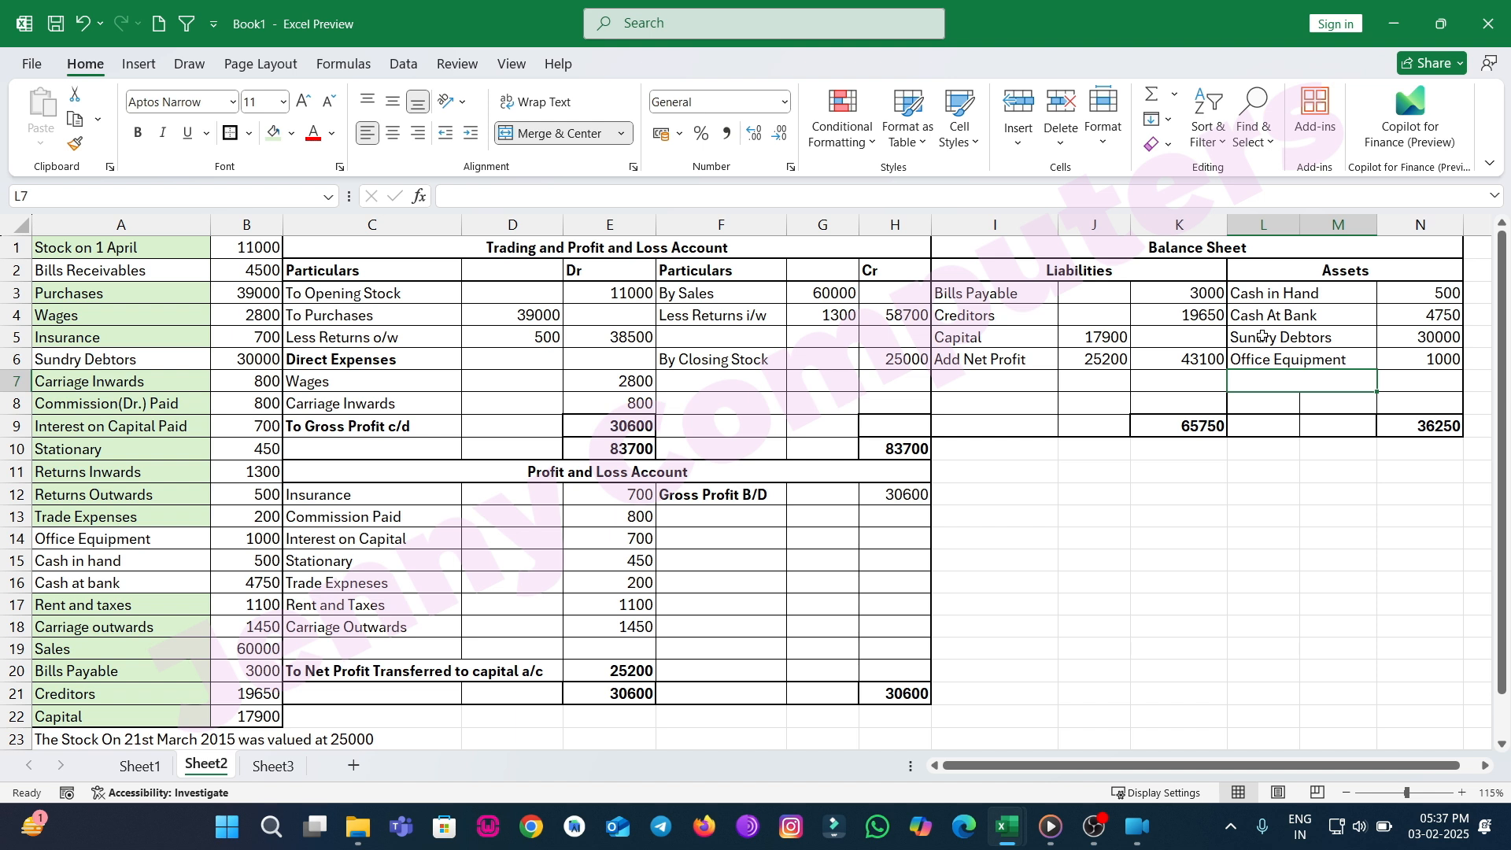
type("Bills RE")
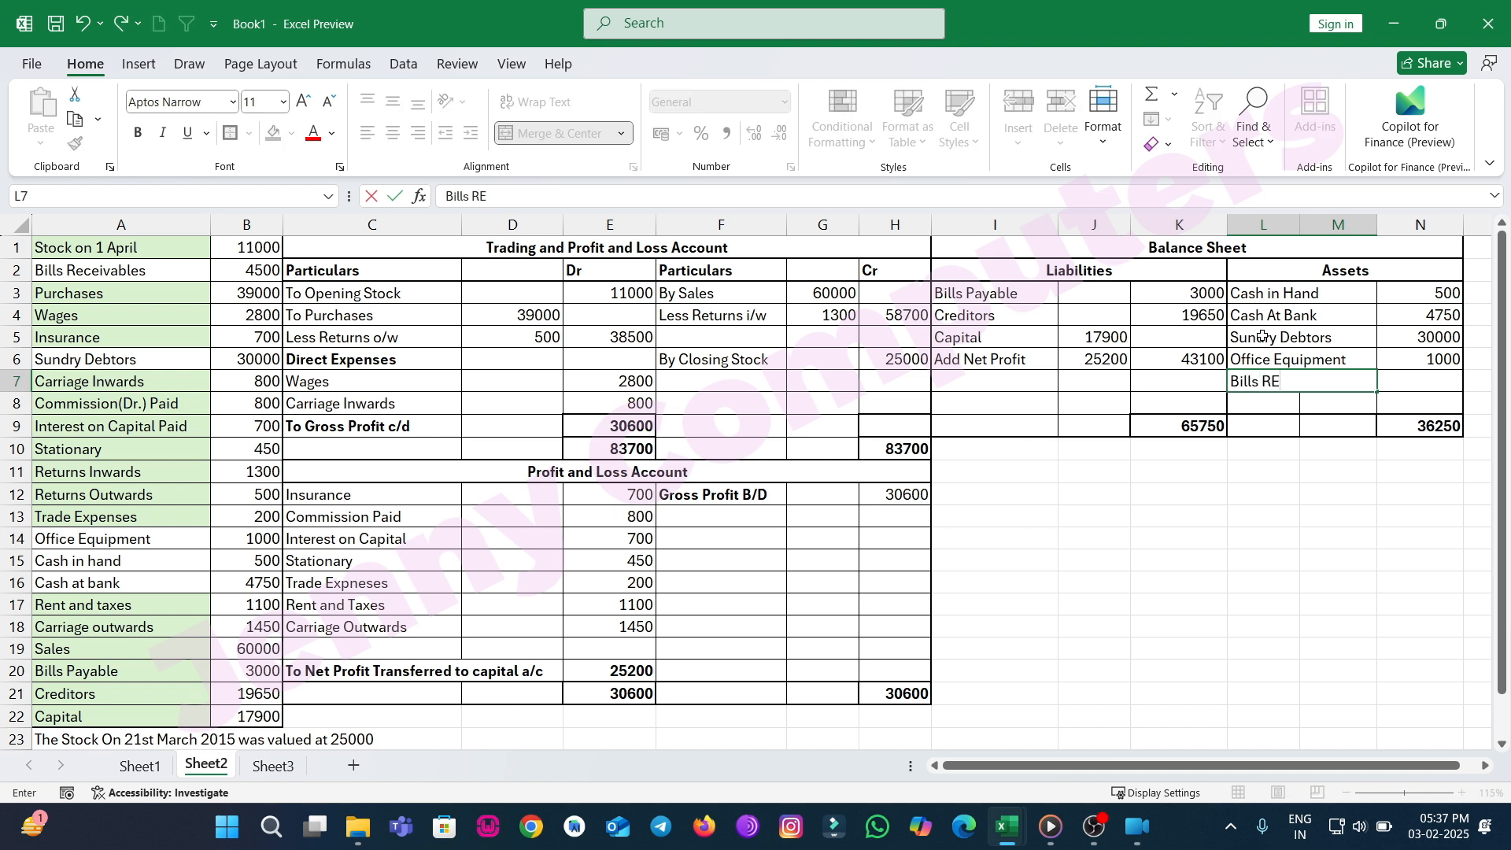
key("BackSpace")
type("eceivables")
key("Tab")
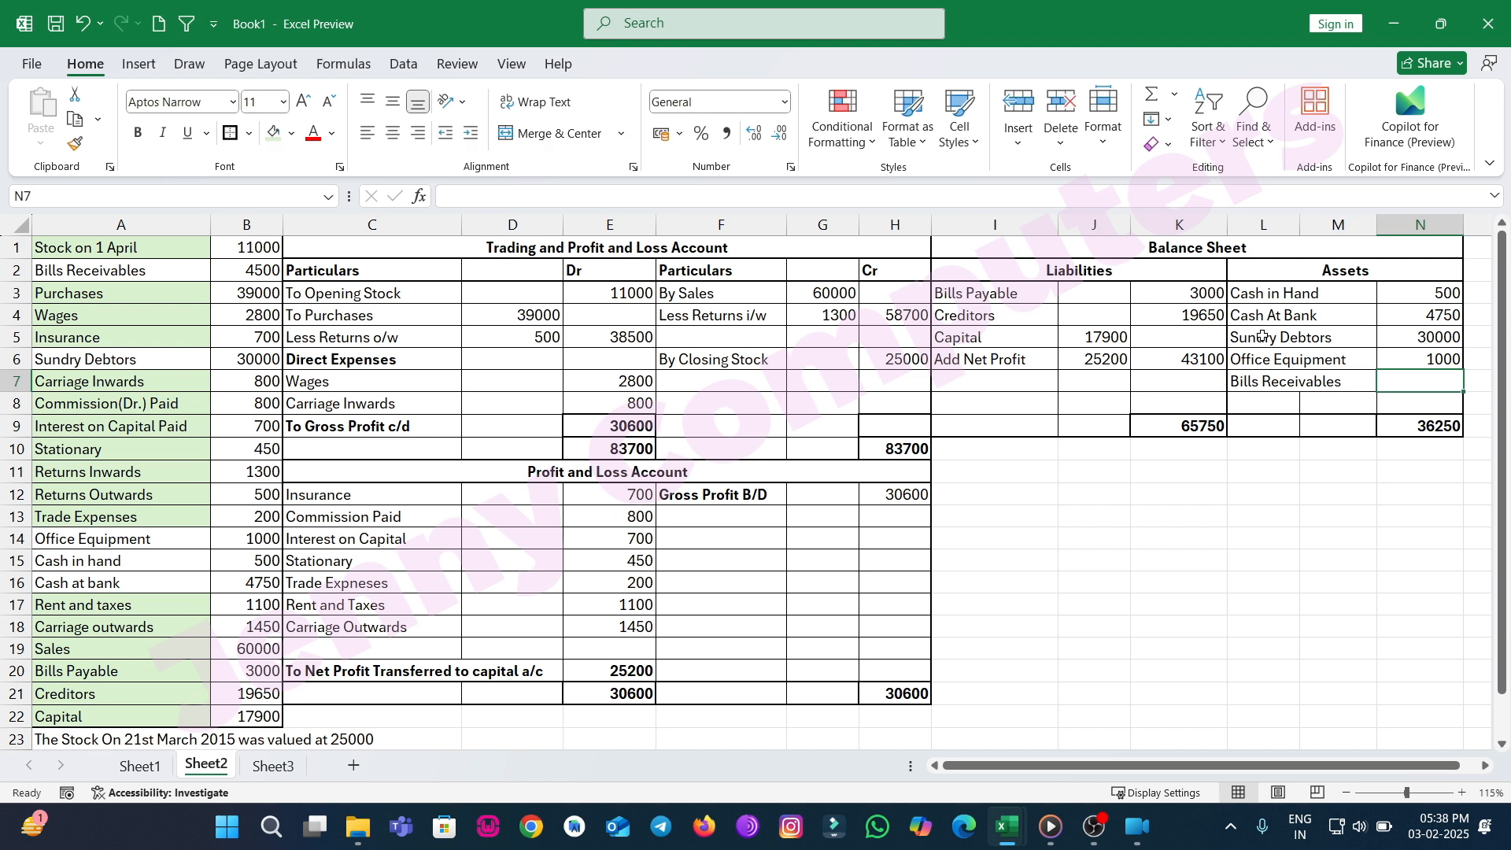
type("4500")
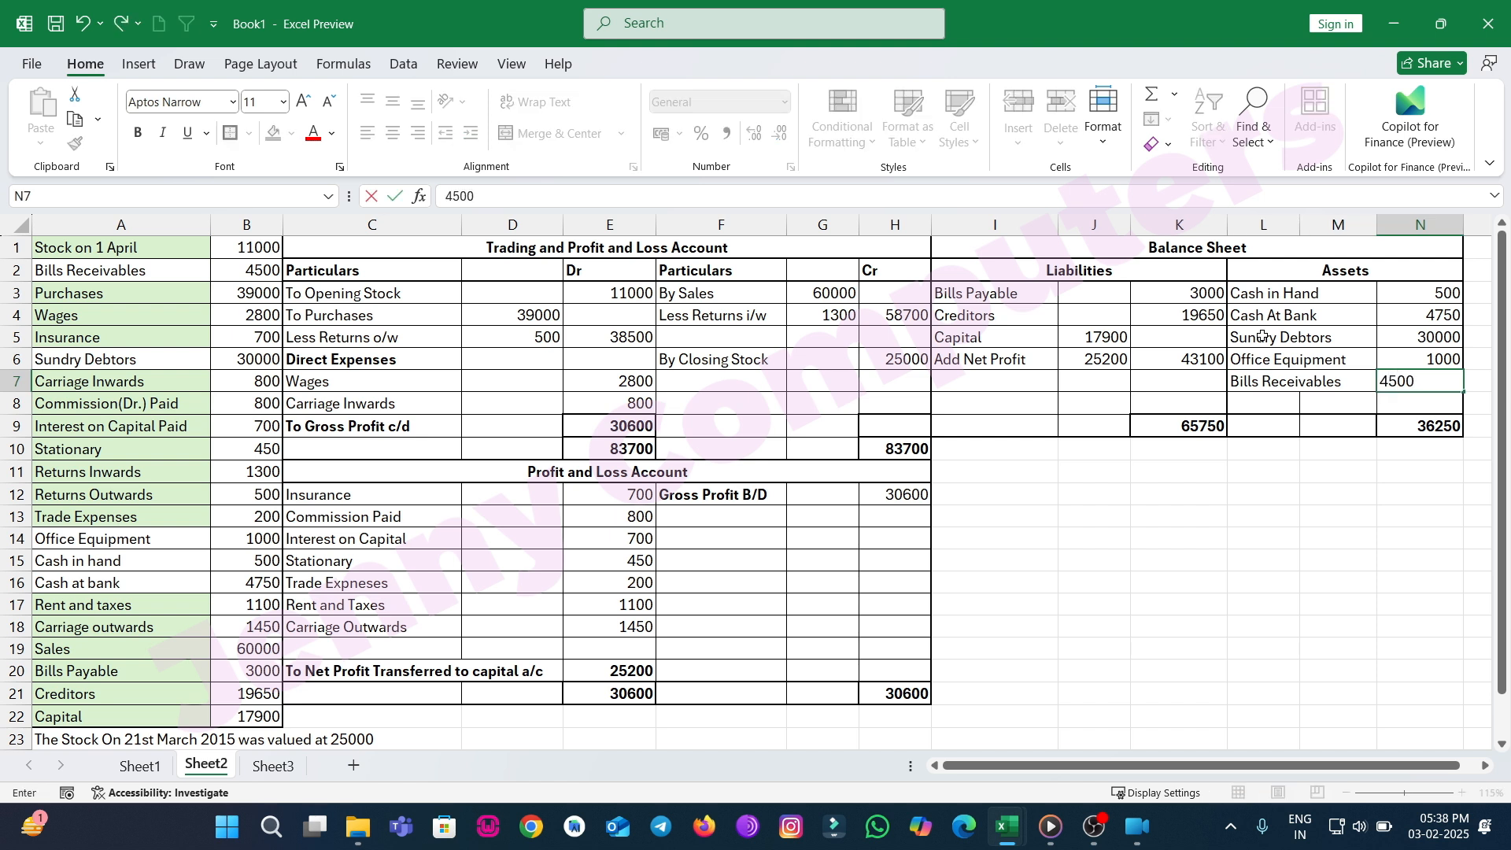
key("Return")
Add a Closing Stock asset with the amount 25000 to balance the Balance Sheet.
key("Left")
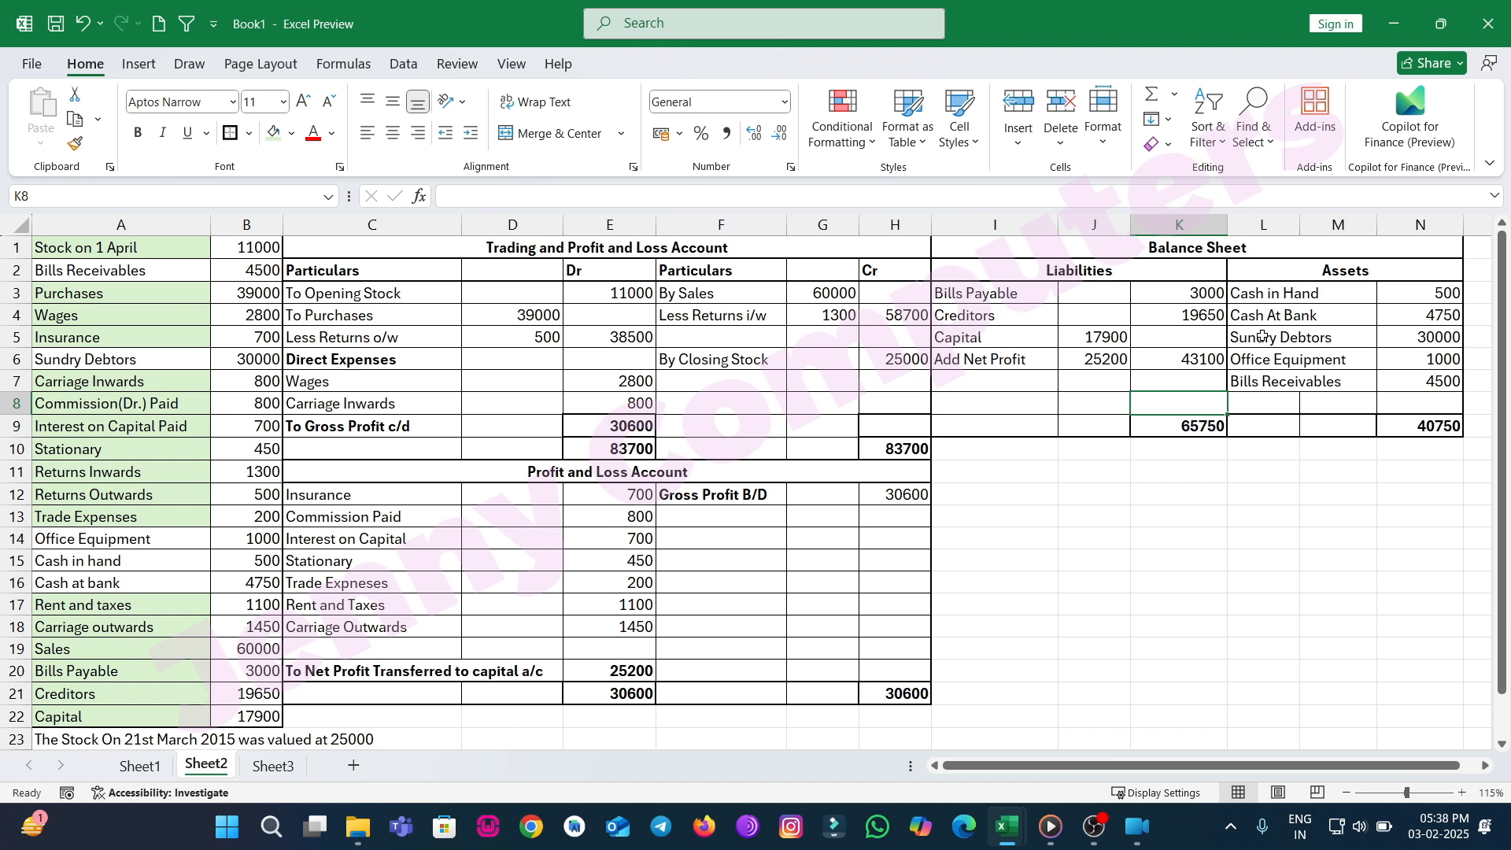
key("Up")
key("Down")
key("Right")
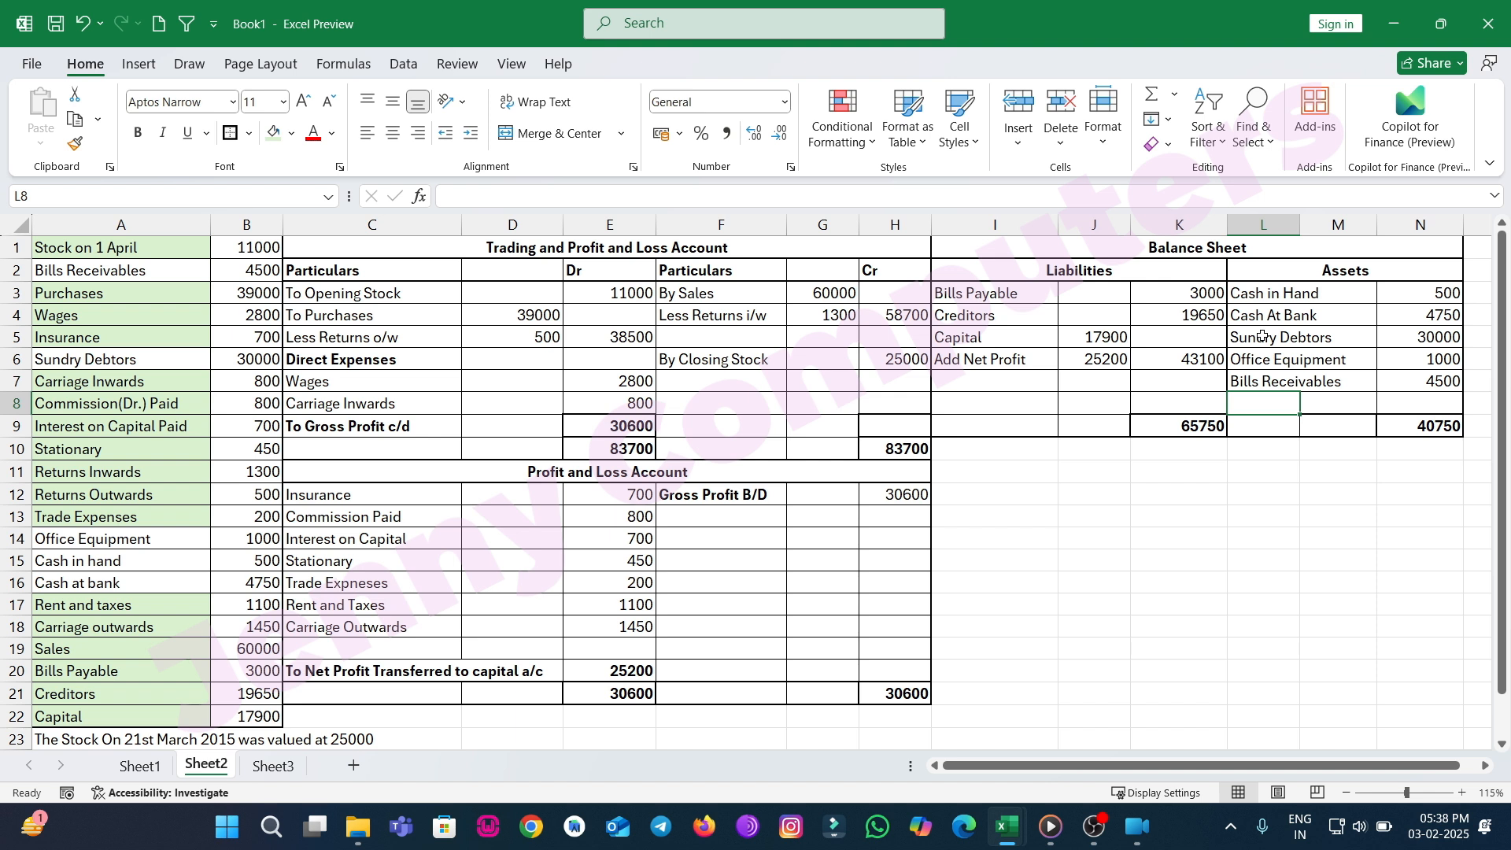
type("Closing ")
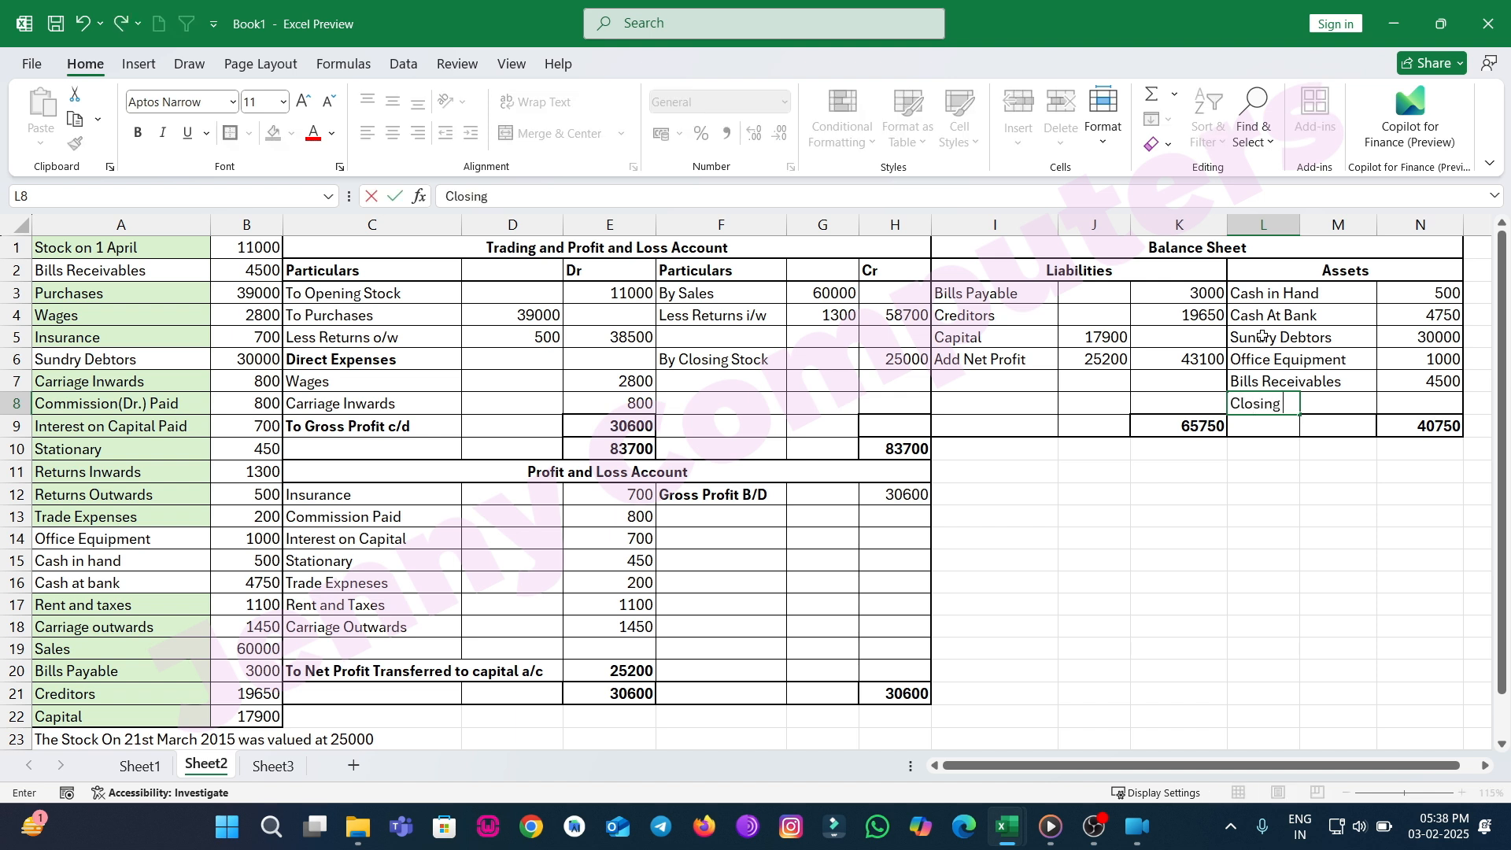
type("Stock")
key("Tab")
key("Tab")
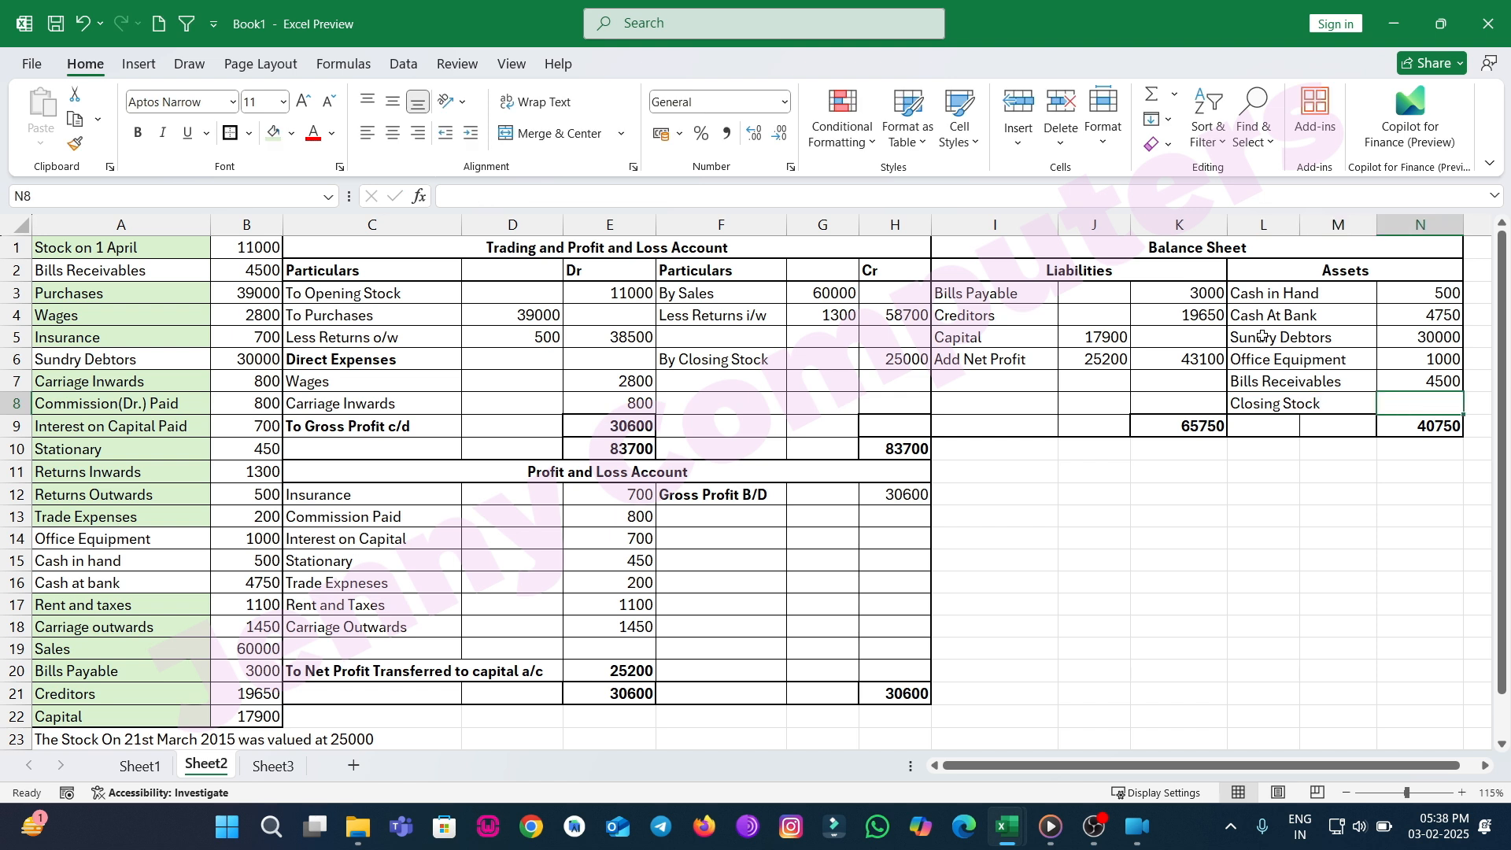
type("25000")
key("Return")
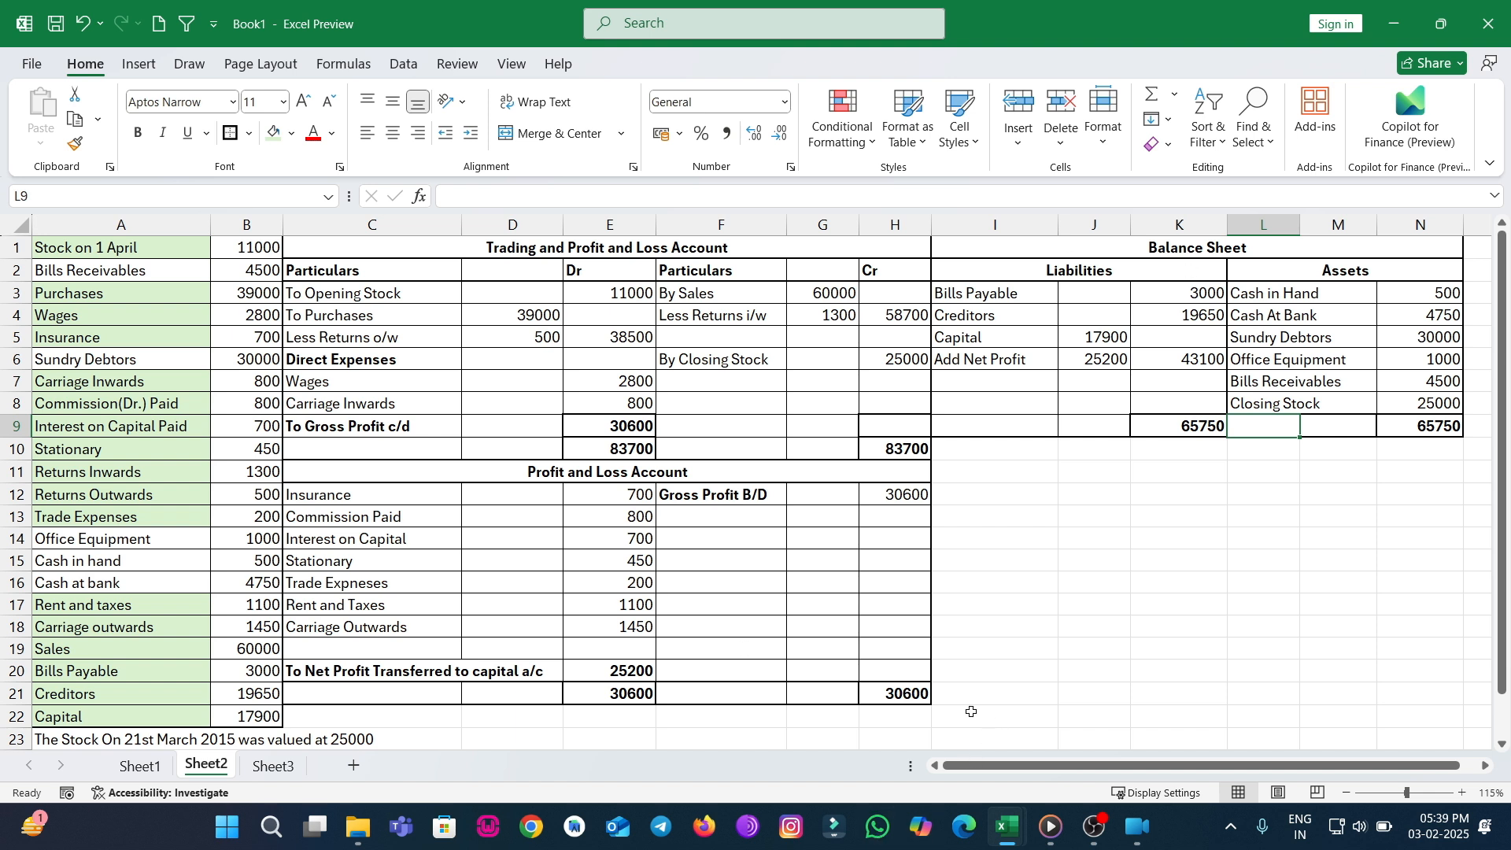
left_click(1094, 826)
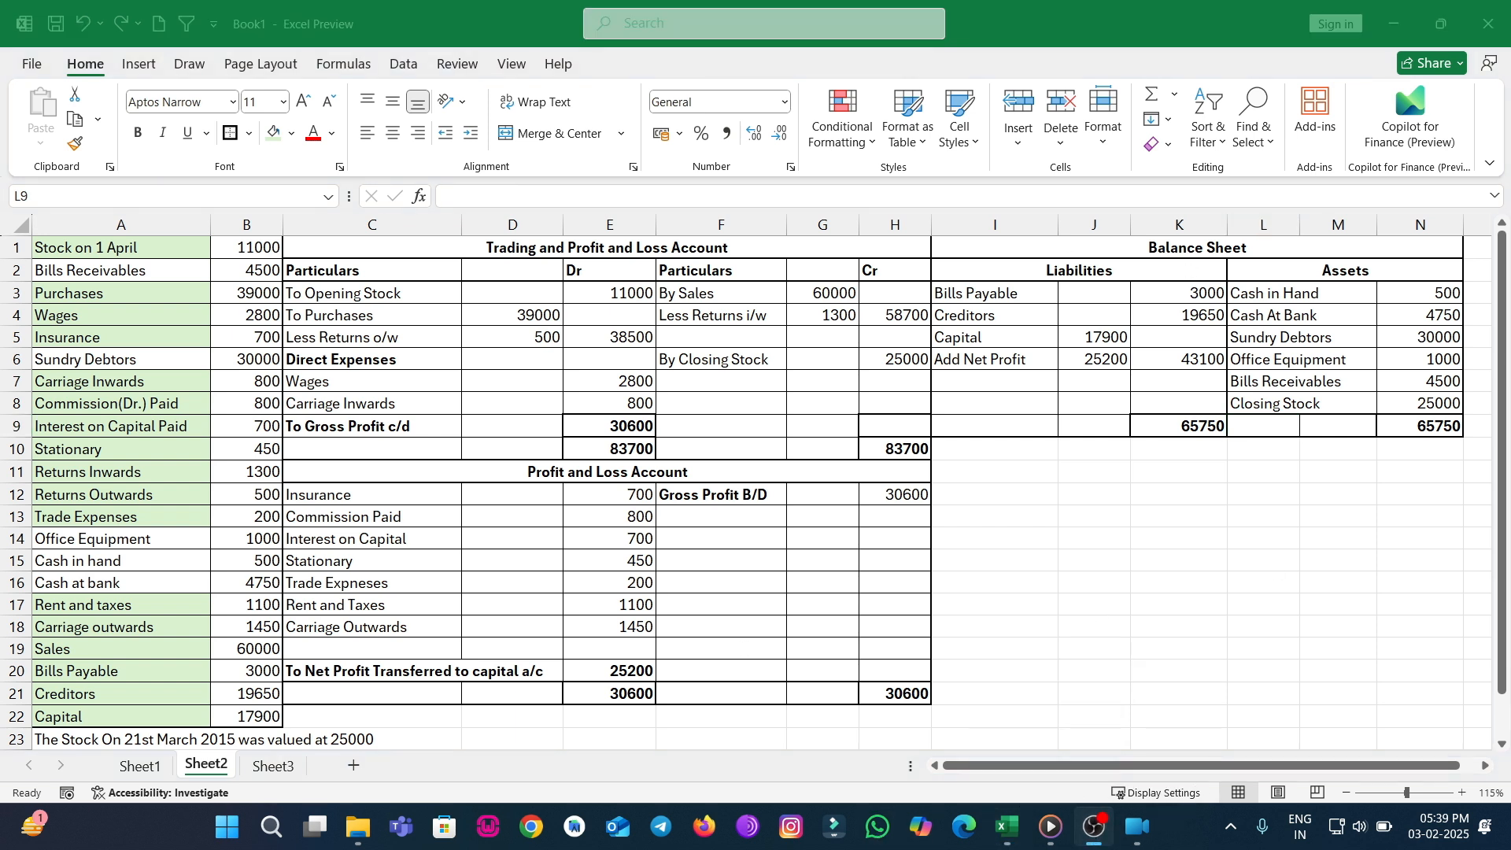